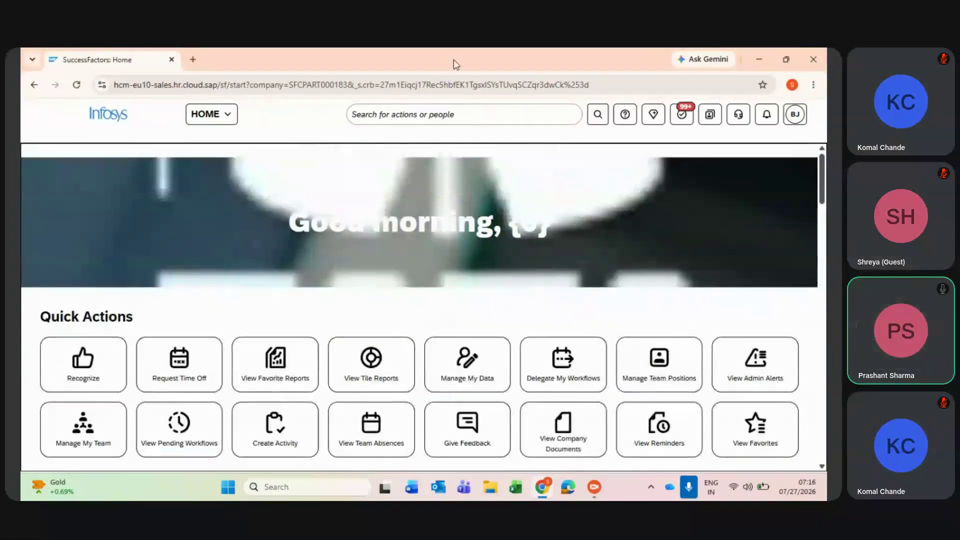
Search the SuccessFactors actions for "Manage data"
click(417, 115)
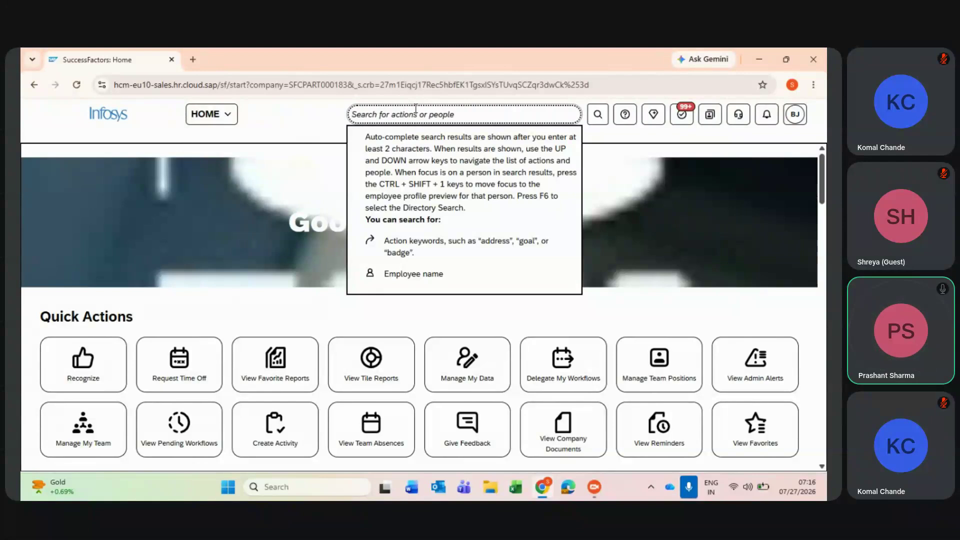
text(Manage data)
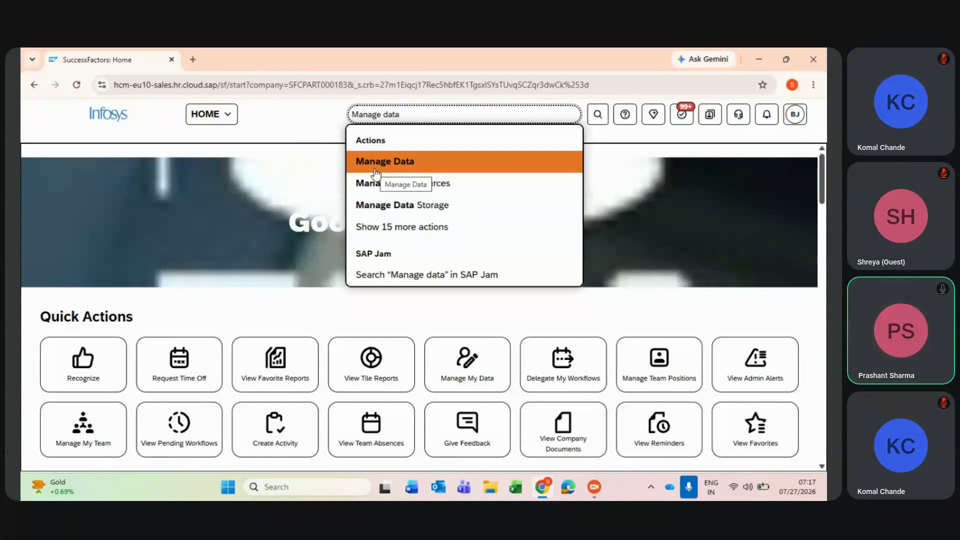
key(alt+Tab)
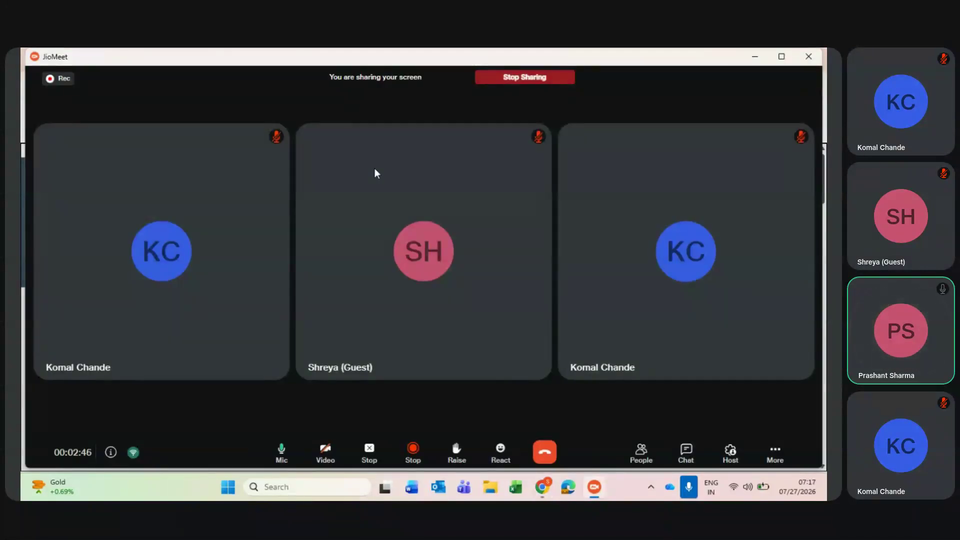
key(alt+Tab)
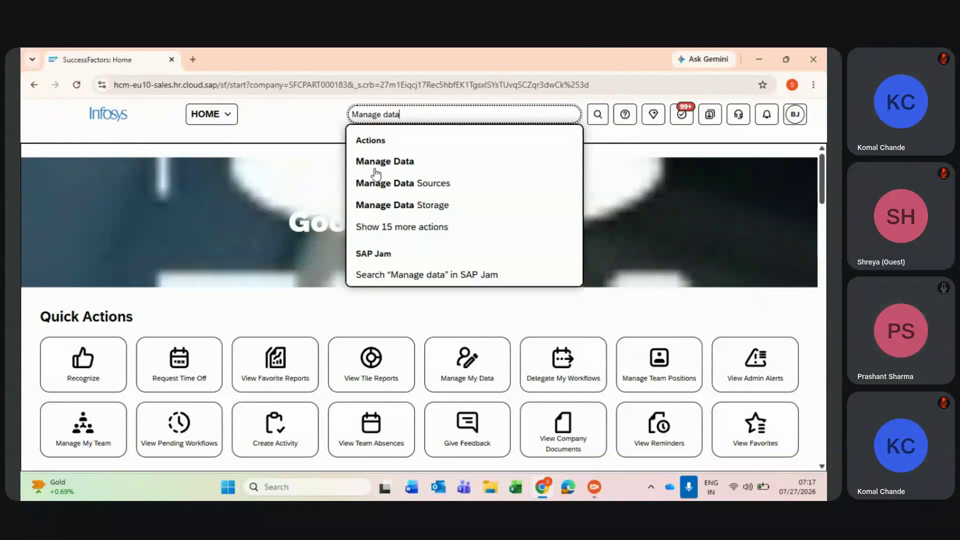
key(alt+Tab)
key(alt+Tab)
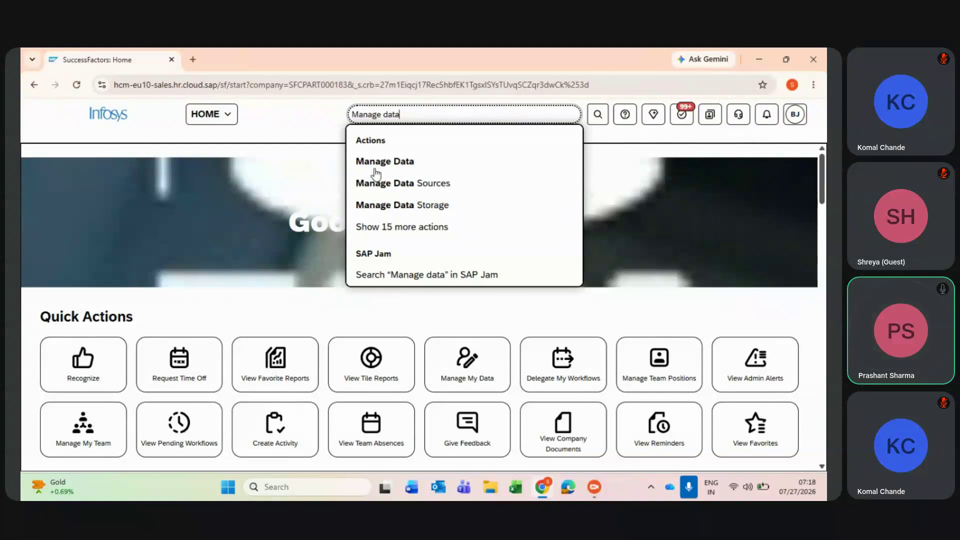
key(alt+Tab)
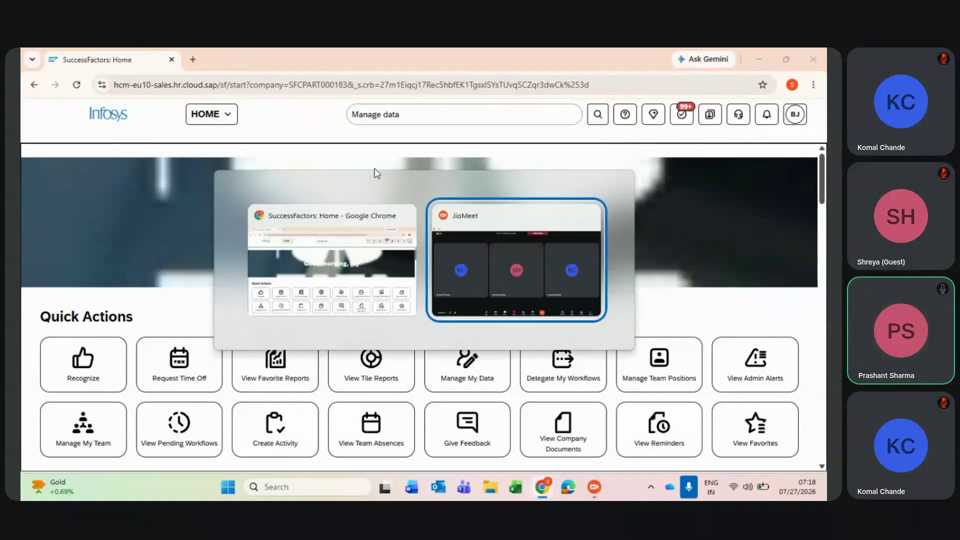
key(Escape)
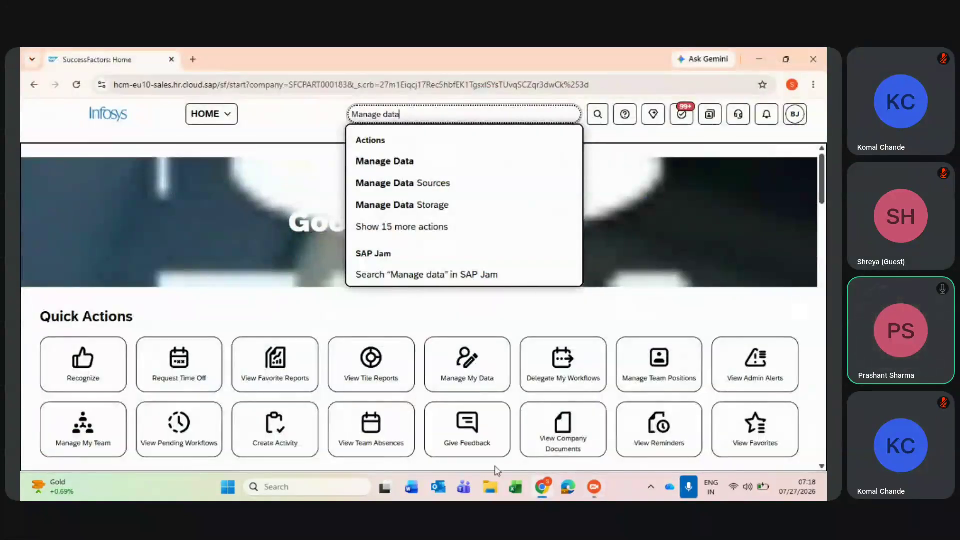
Open a new note in Sticky Notes and close the two older notes beside it
click(306, 487)
text(Sti)
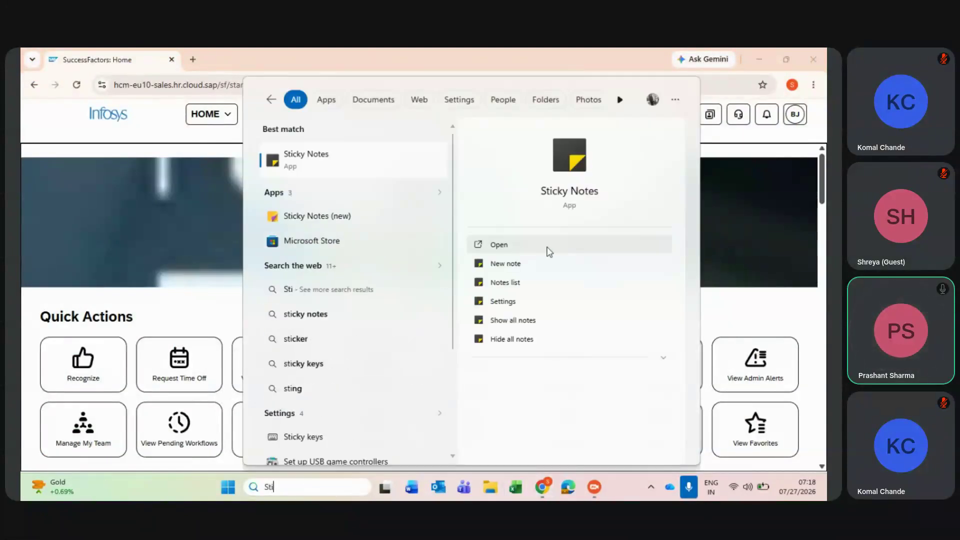
click(506, 265)
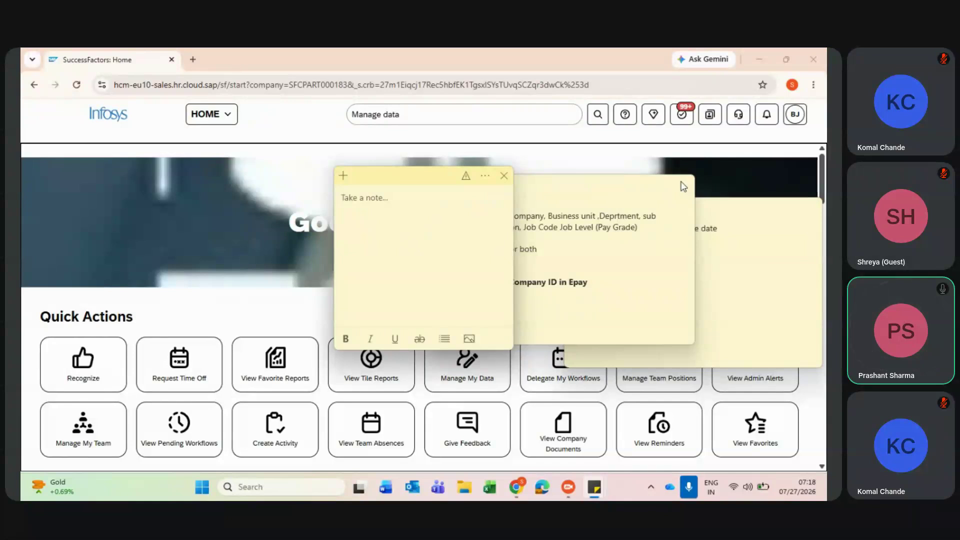
click(683, 187)
click(681, 181)
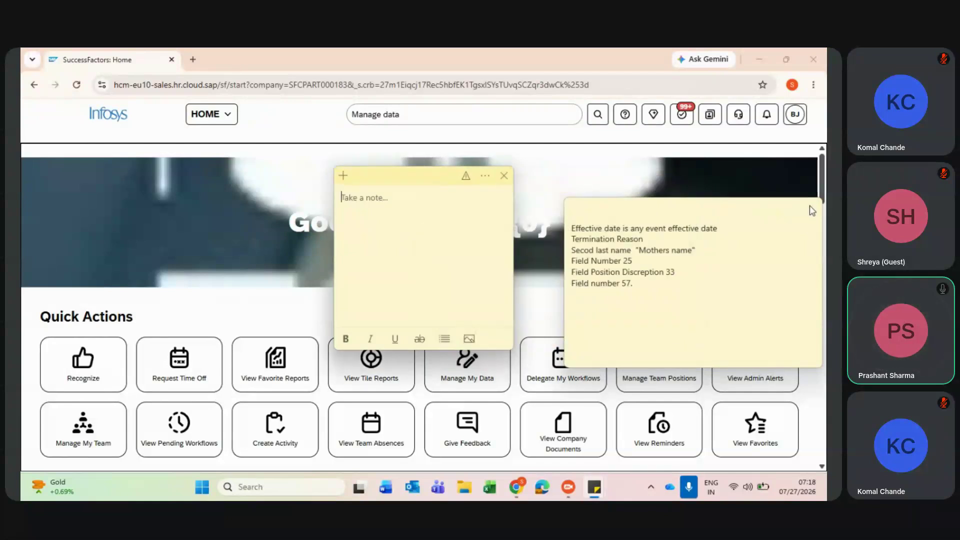
click(812, 211)
click(812, 206)
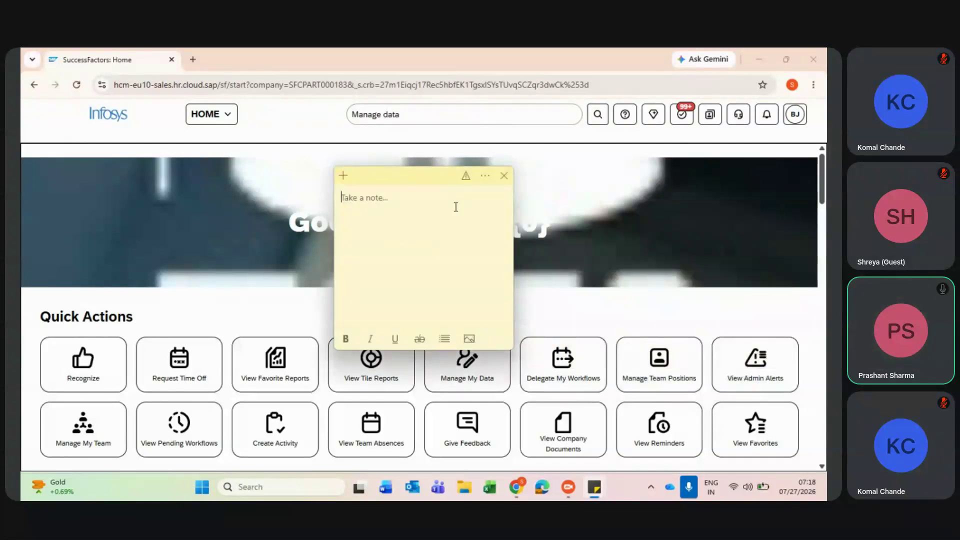
List Legal Entity, BU, Division and Department on separate lines in the blank note
text(Legal Entity)
key(Return)
text(BU)
key(Return)
text(Division )
text(Department)
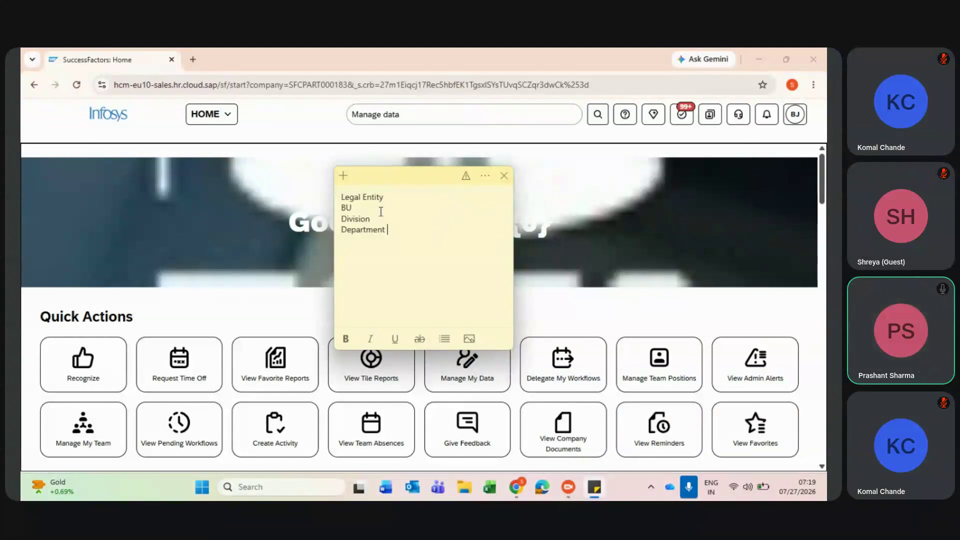
Insert a "Sub Division" line below Division in the note
click(373, 218)
key(Return)
text(Sub)
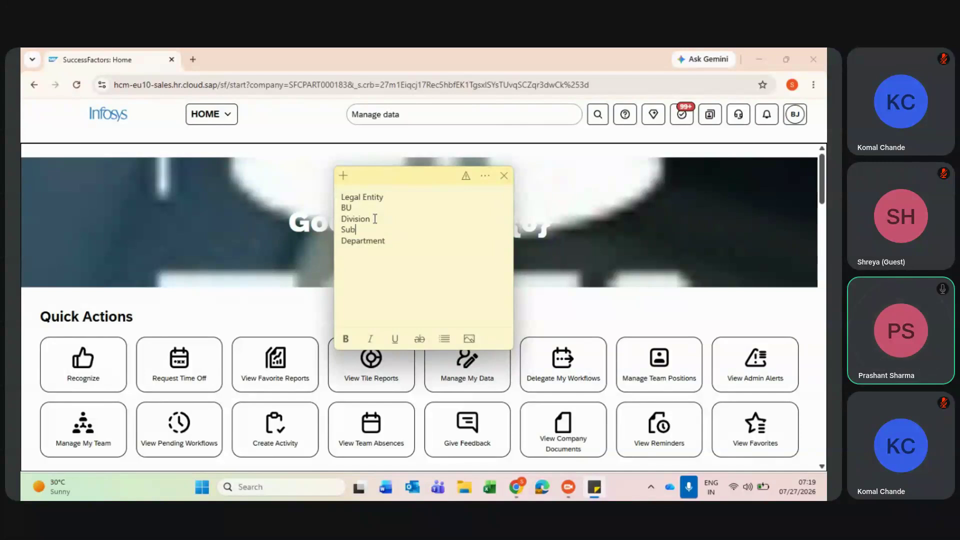
text( Division)
Add a "Sub Department" line below Department in the note, correcting its capitalization
click(395, 245)
key(Return)
text(Sub DEpartment)
key(BackSpace)
key(BackSpace)
key(BackSpace)
key(BackSpace)
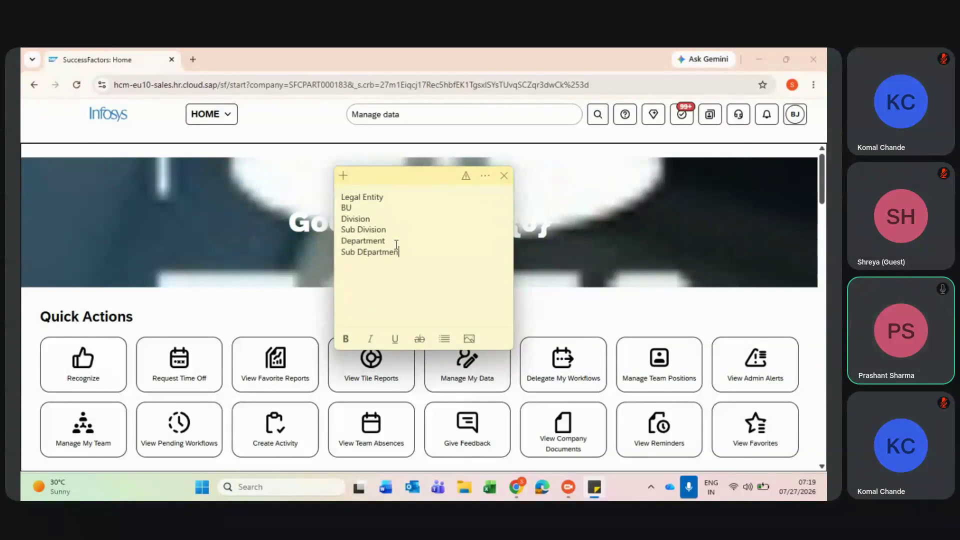
key(BackSpace)
key(BackSpace)
key(BackSpace)
key(BackSpace)
key(BackSpace)
text(epartment)
key(Return)
Delete the Sub Division and Sub Department lines from the note and reduce the note's height
drag(389, 229, 340, 231)
key(BackSpace)
key(BackSpace)
click(422, 236)
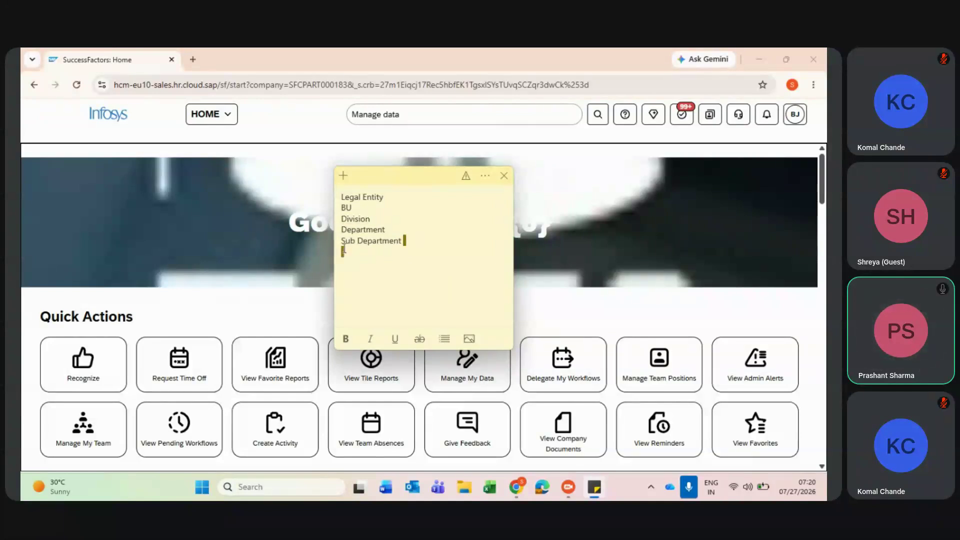
drag(343, 250, 339, 245)
key(BackSpace)
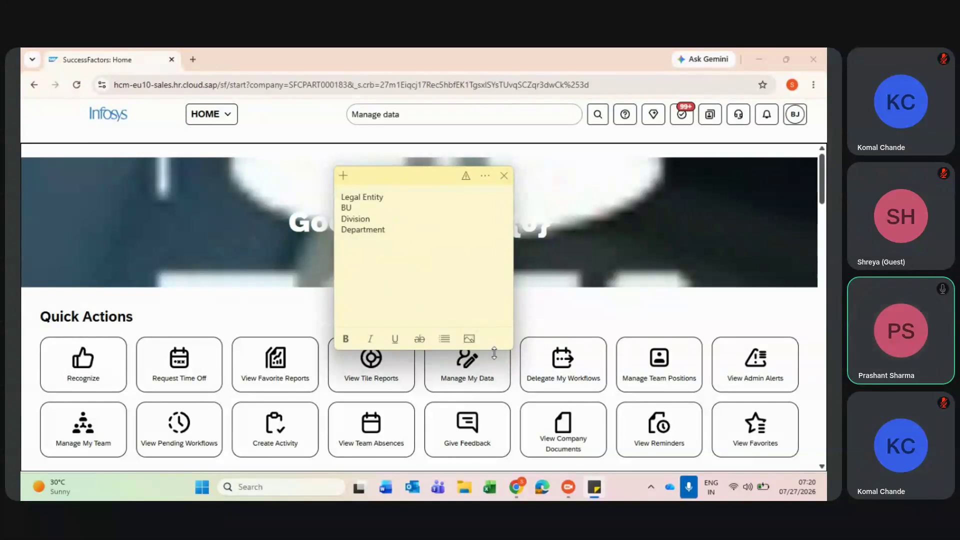
drag(495, 349, 497, 292)
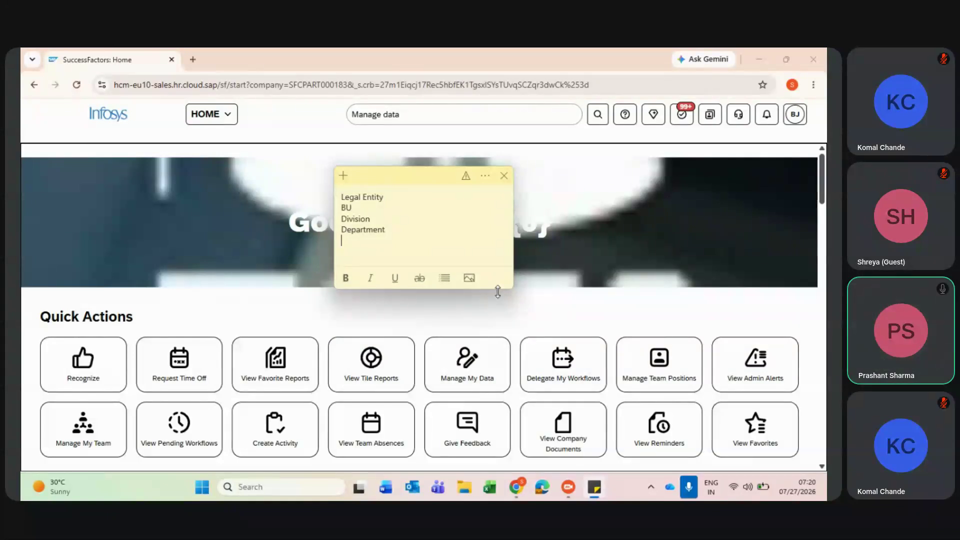
Switch back to SuccessFactors, open Manage Data and start creating a new Business Unit record
click(503, 116)
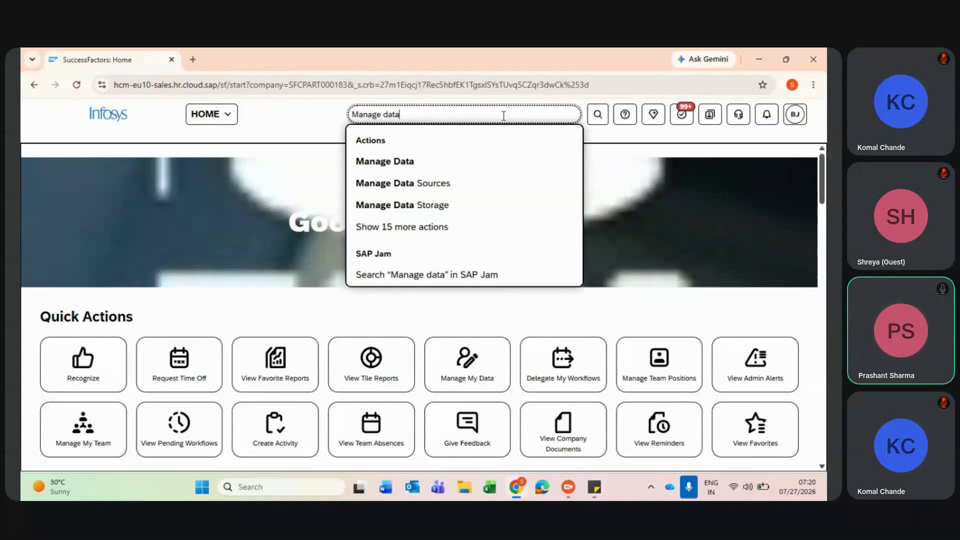
click(426, 161)
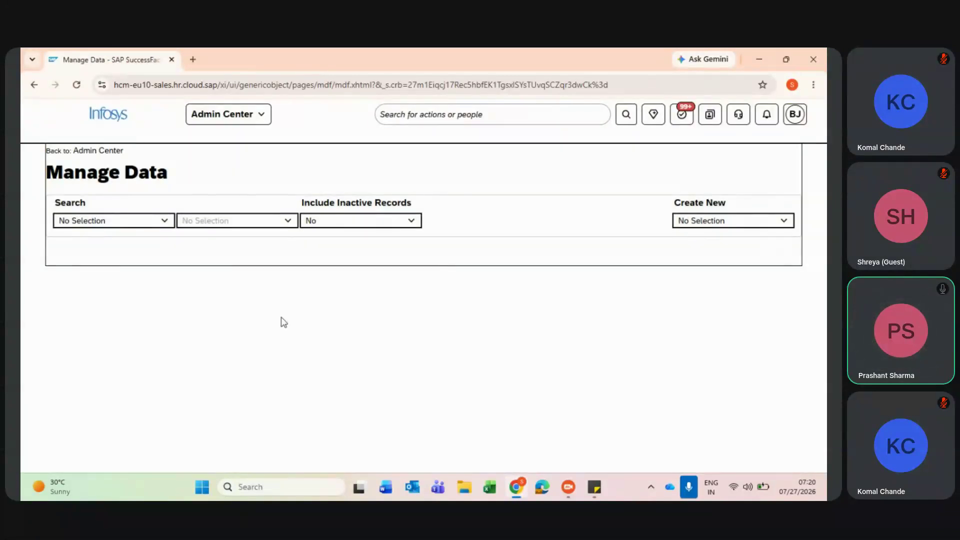
click(725, 220)
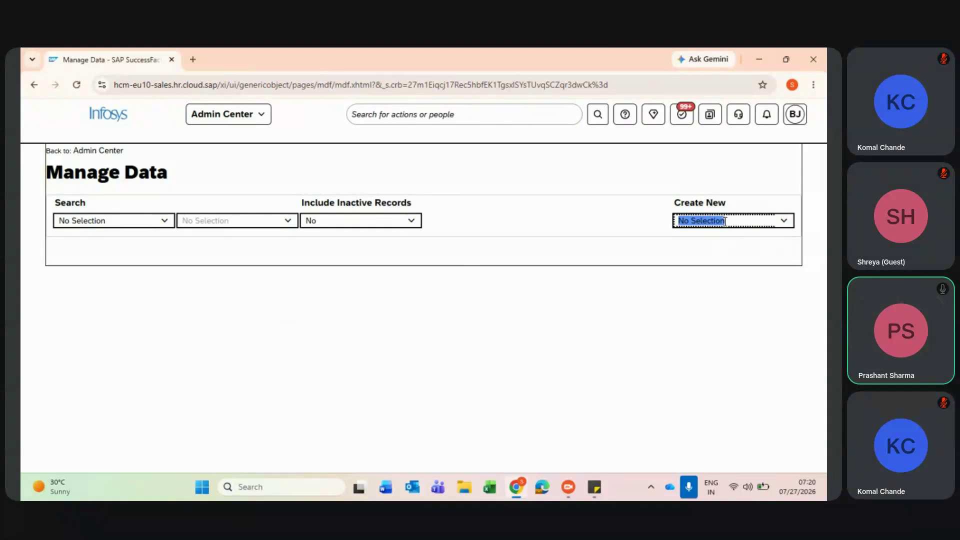
text(Bus)
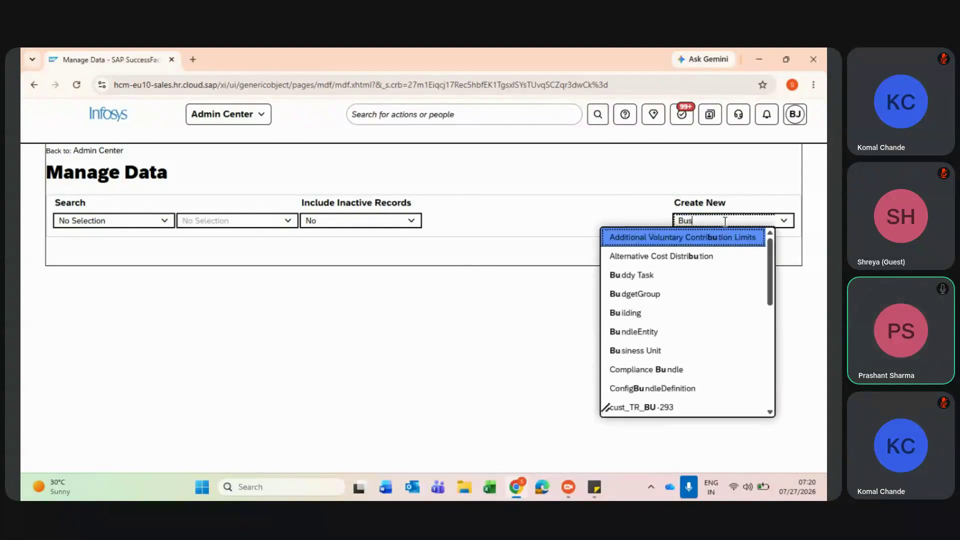
click(722, 239)
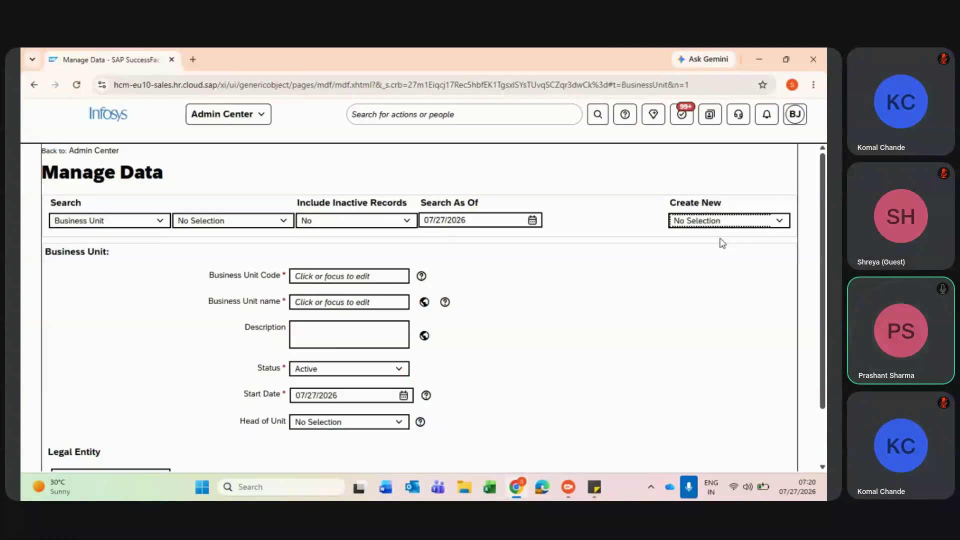
scroll(237, 368, down, 1)
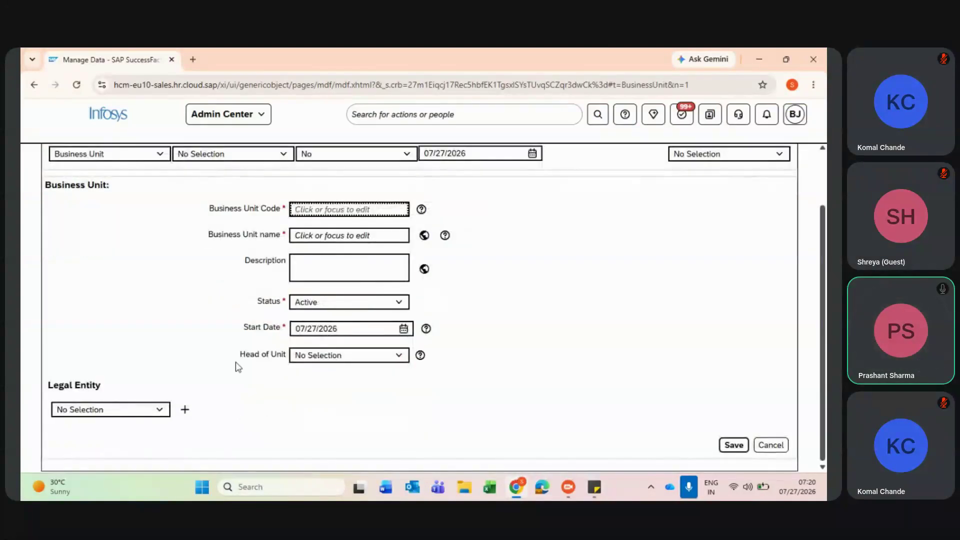
scroll(238, 368, up, 1)
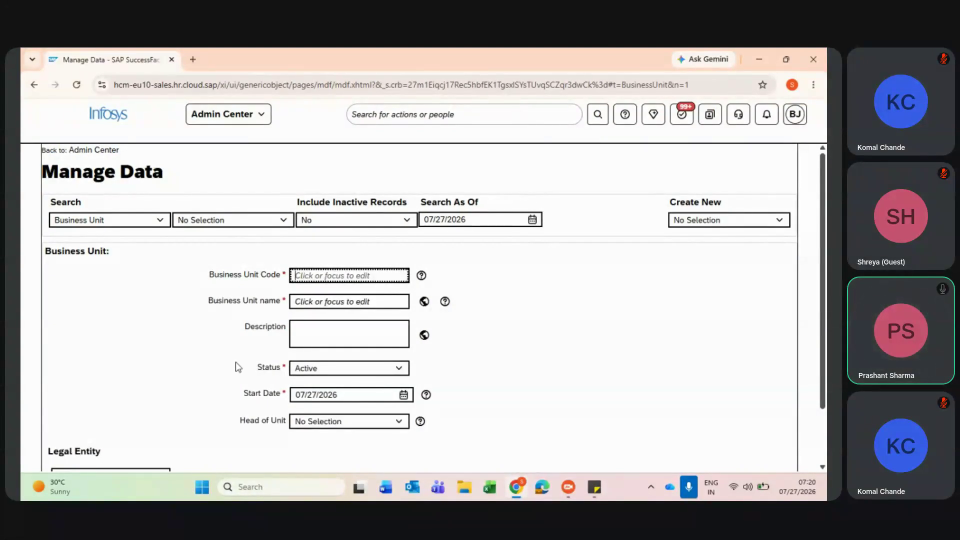
Duplicate the Manage Data browser tab
right_click(77, 47)
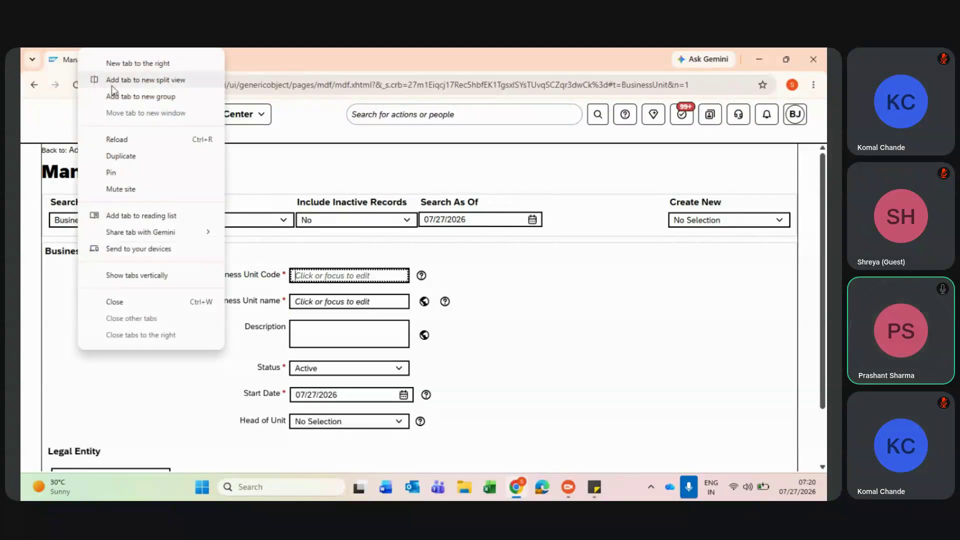
click(119, 156)
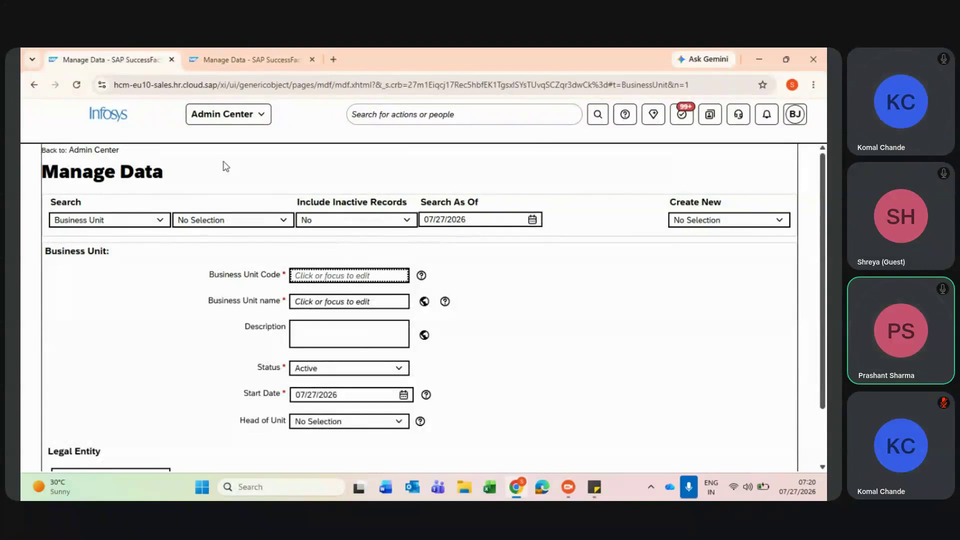
Enter Hatch as the Business Unit Code of the new record
click(333, 278)
text(hib)
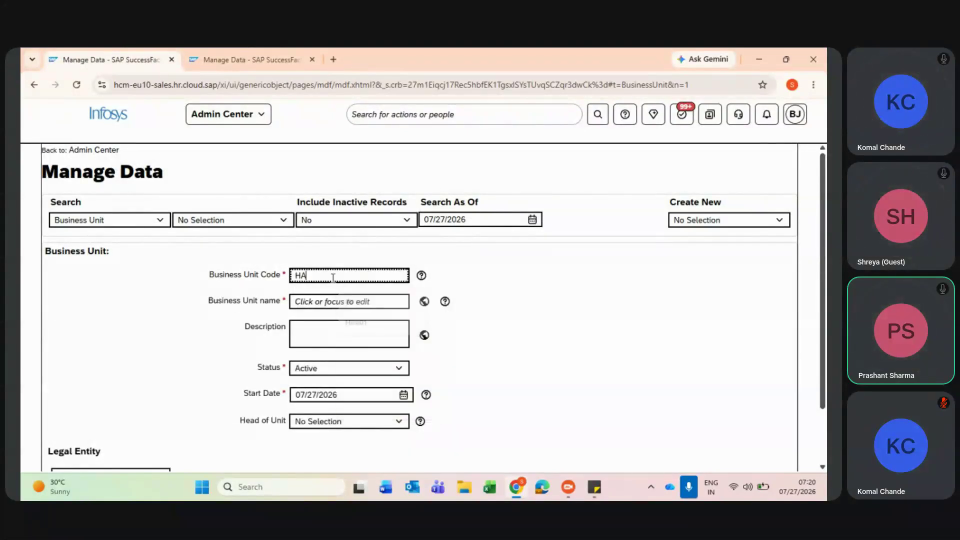
key(BackSpace)
key(BackSpace)
key(BackSpace)
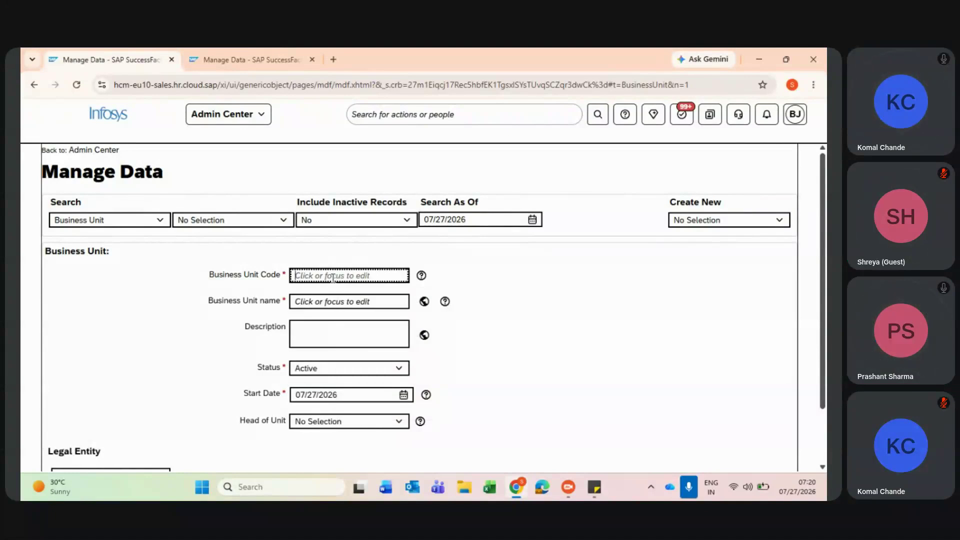
text(Hatch)
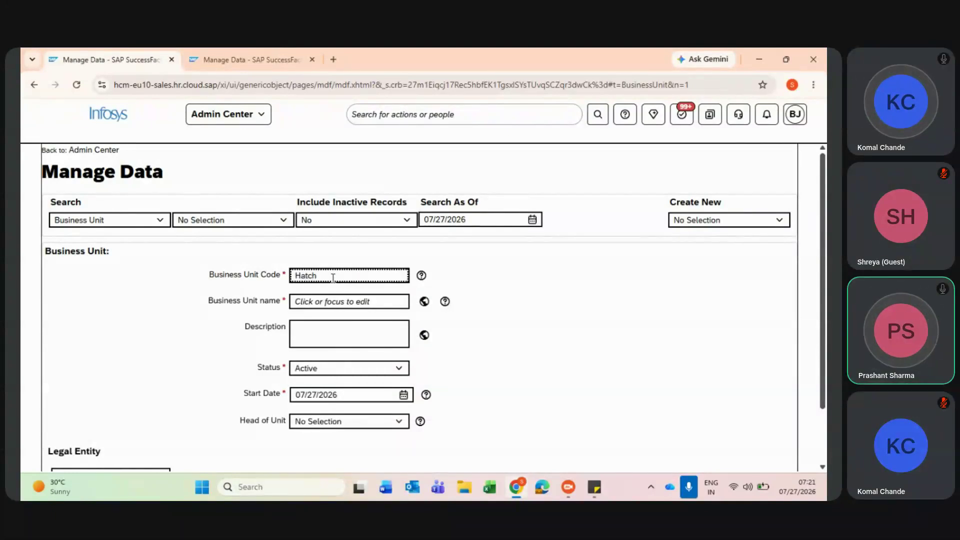
Switch to JioMeet and mute the first participant, whose microphone is on
key(alt+Tab)
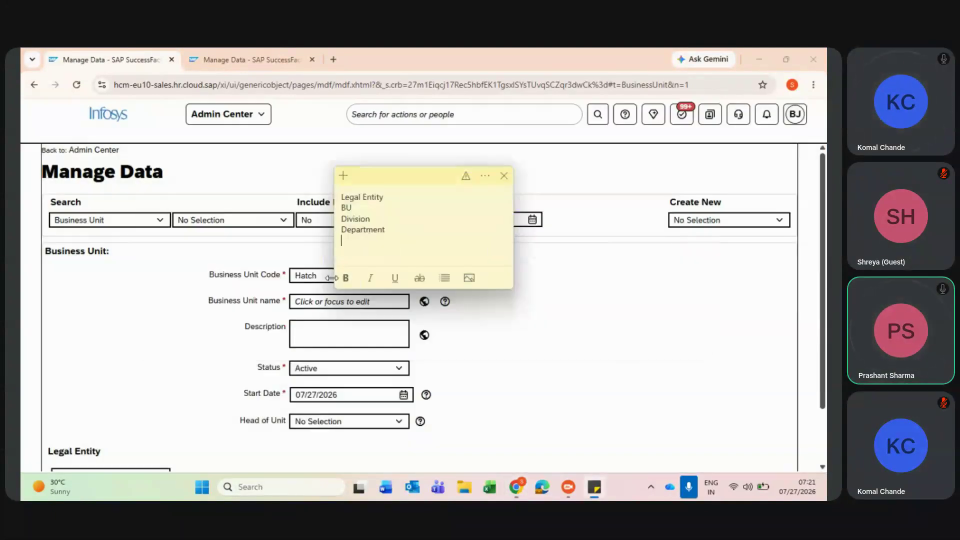
key(alt+Tab)
key(alt+Tab)
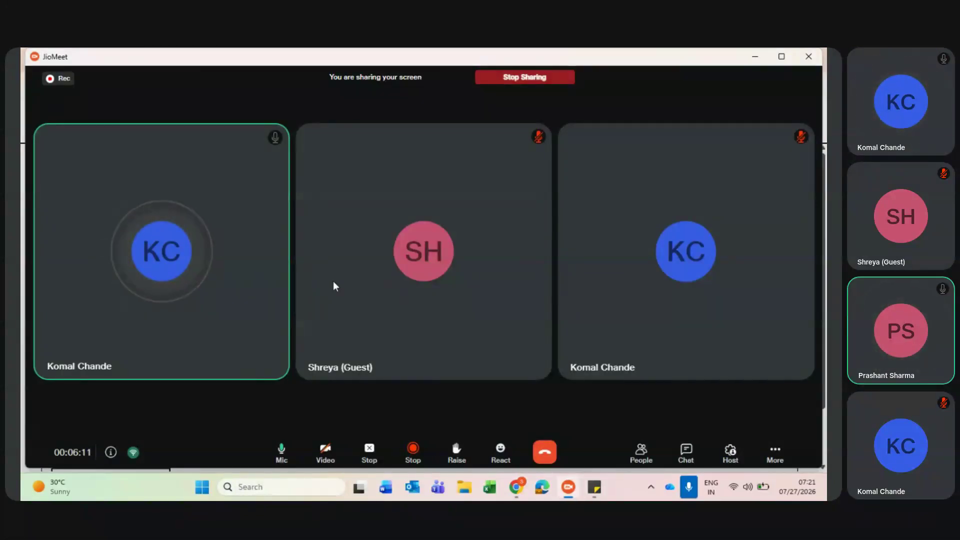
click(275, 137)
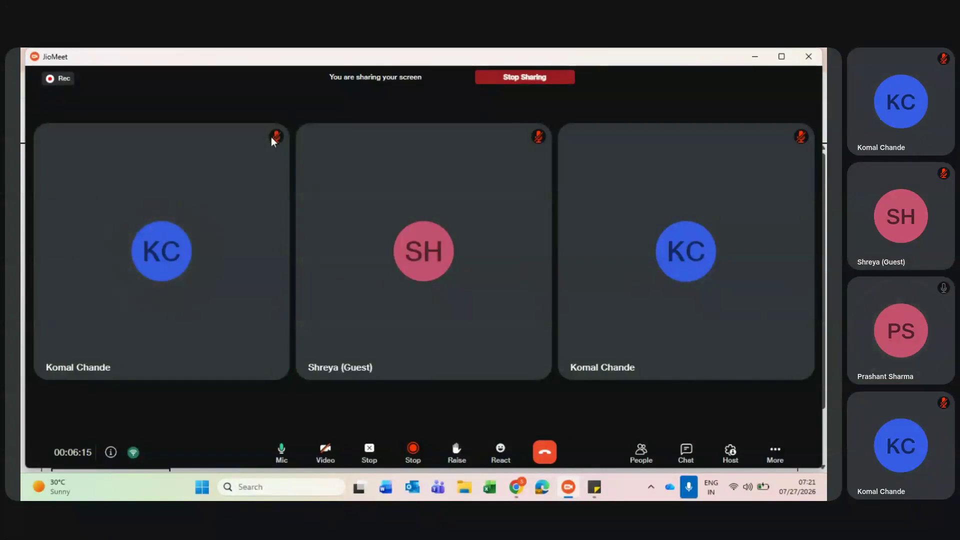
Bring up the sticky note with the organisation hierarchy, enlarge it and add 100 on a separate line below the list
key(alt+Tab)
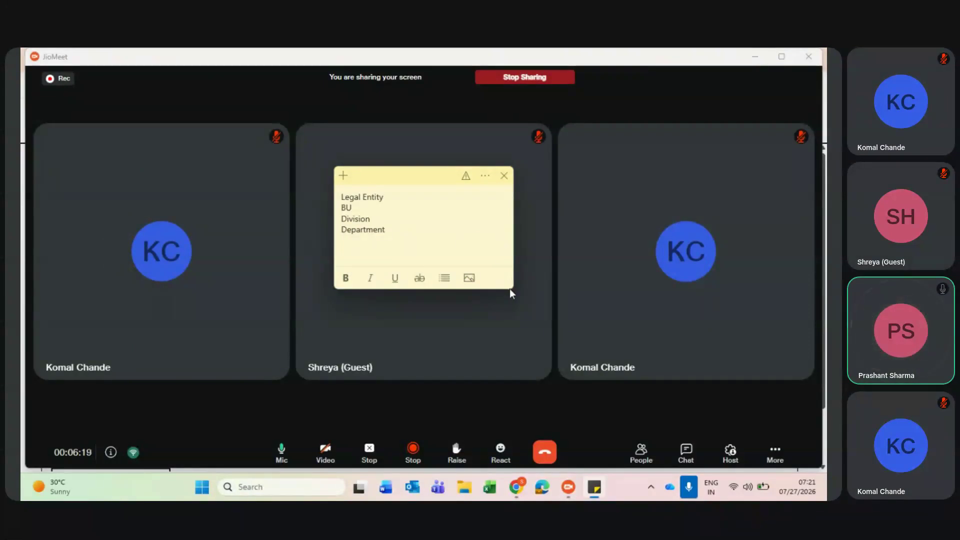
drag(505, 289, 505, 384)
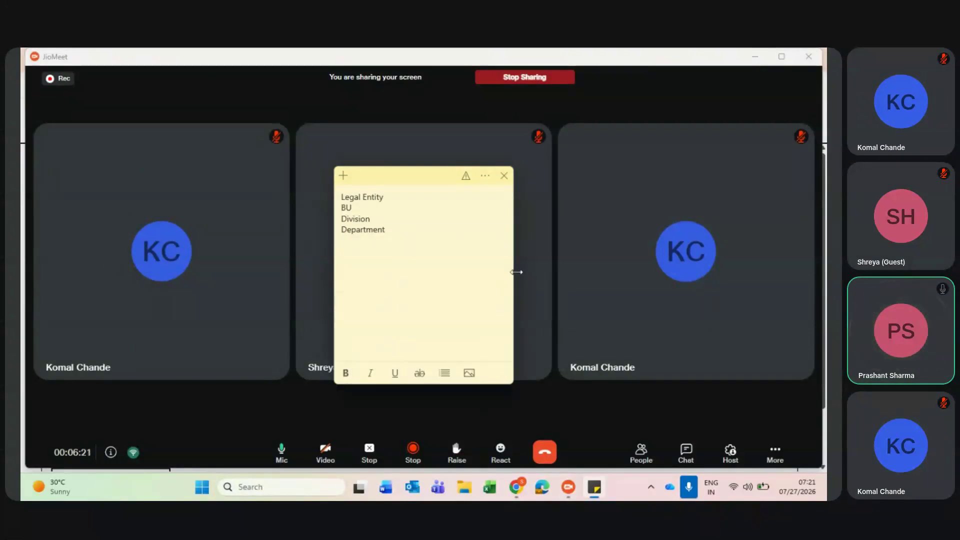
drag(516, 272, 621, 275)
key(Return)
text(100)
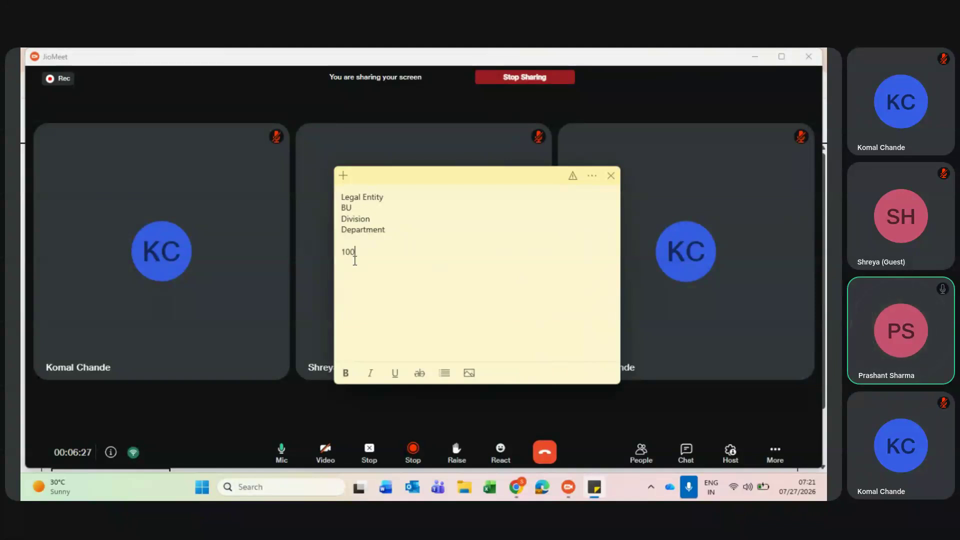
Add the code 1000 to the note's Legal Entity line and H1010 to its BU line
click(394, 198)
text(1000)
click(374, 206)
text(1001)
key(BackSpace)
key(BackSpace)
text(10)
key(BackSpace)
key(BackSpace)
key(BackSpace)
key(BackSpace)
text(H100)
key(BackSpace)
text(10)
Add the code H1011 to the note's Division line and delete the separate 100 line
text(H1)
text(0)
text(11)
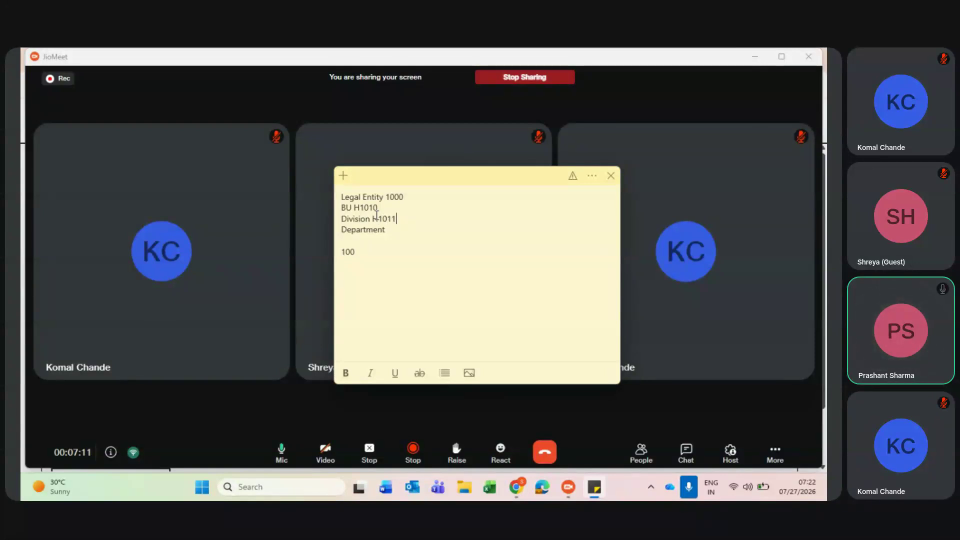
click(386, 229)
click(374, 255)
drag(374, 256, 328, 253)
key(BackSpace)
click(340, 218)
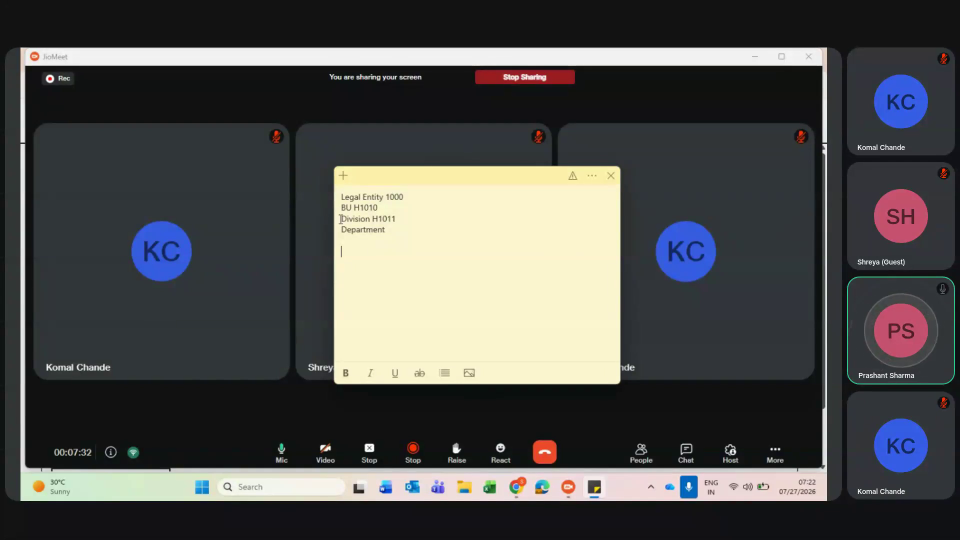
click(394, 219)
Switch back to SuccessFactors and set the Business Unit Code of the new record to Hatch_BU
key(alt+Tab)
key(alt+Tab)
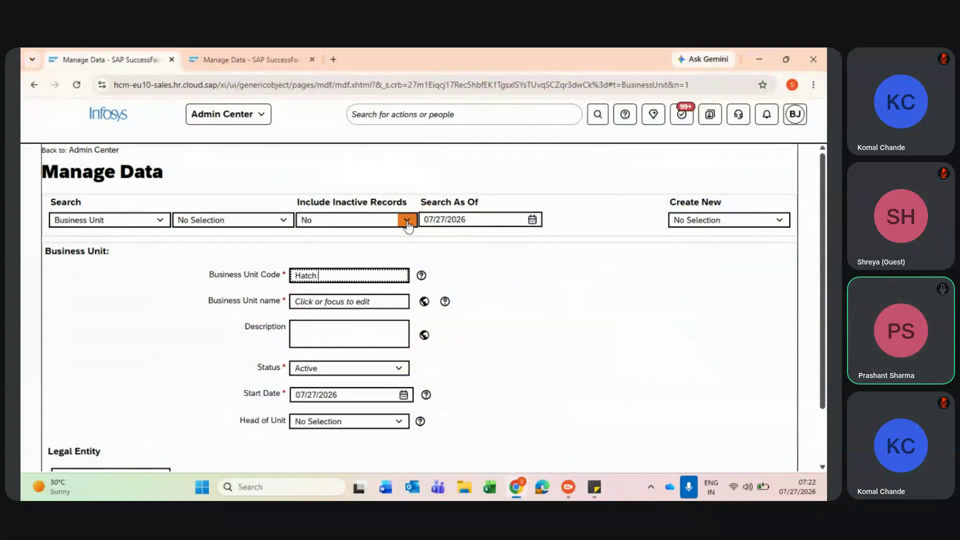
click(351, 299)
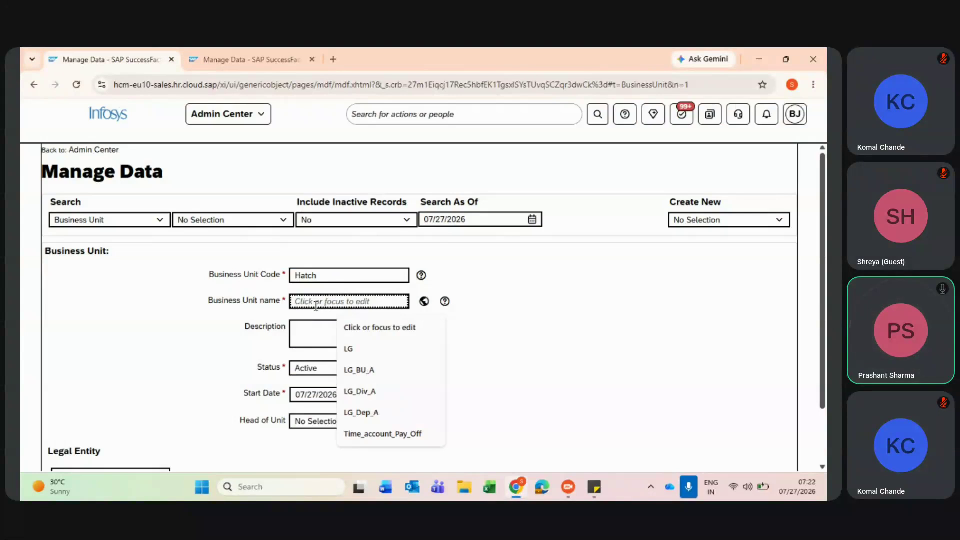
click(328, 276)
text(_BU)
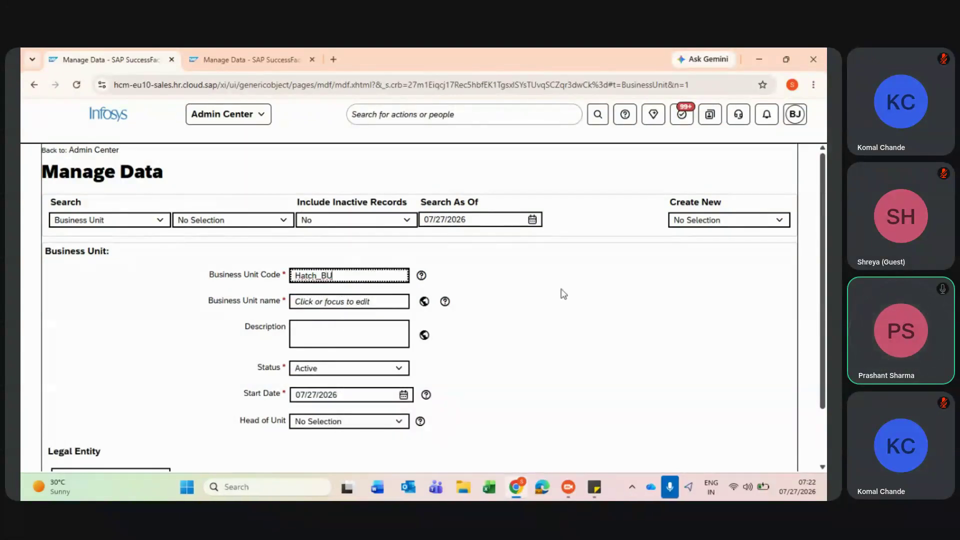
click(563, 294)
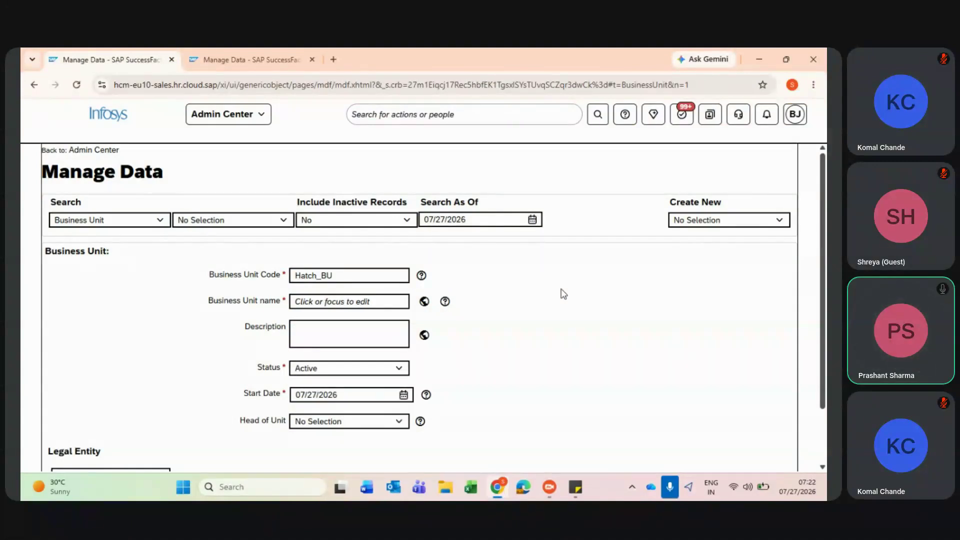
Switch to the sticky note and append ", H1020 = H1021" to the BU line after H1010
key(alt+Tab)
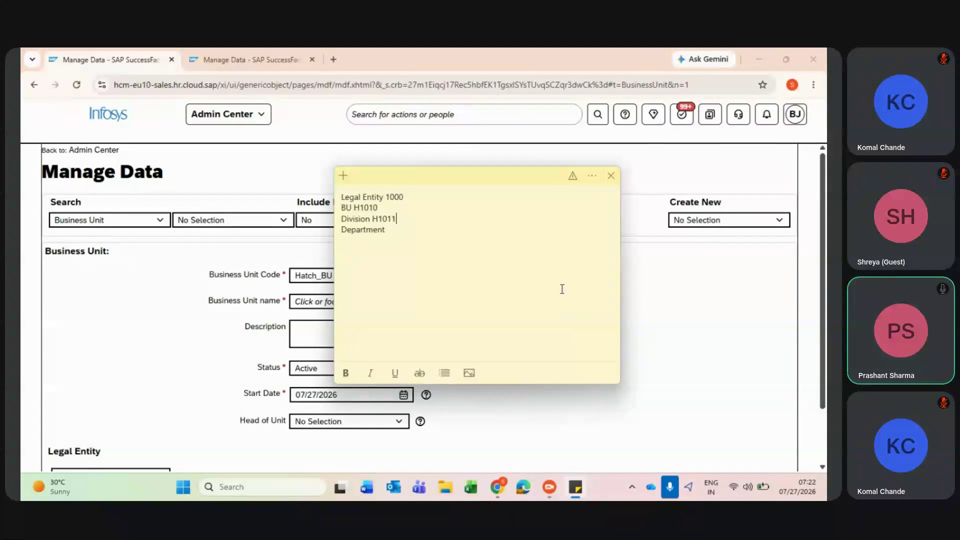
click(406, 196)
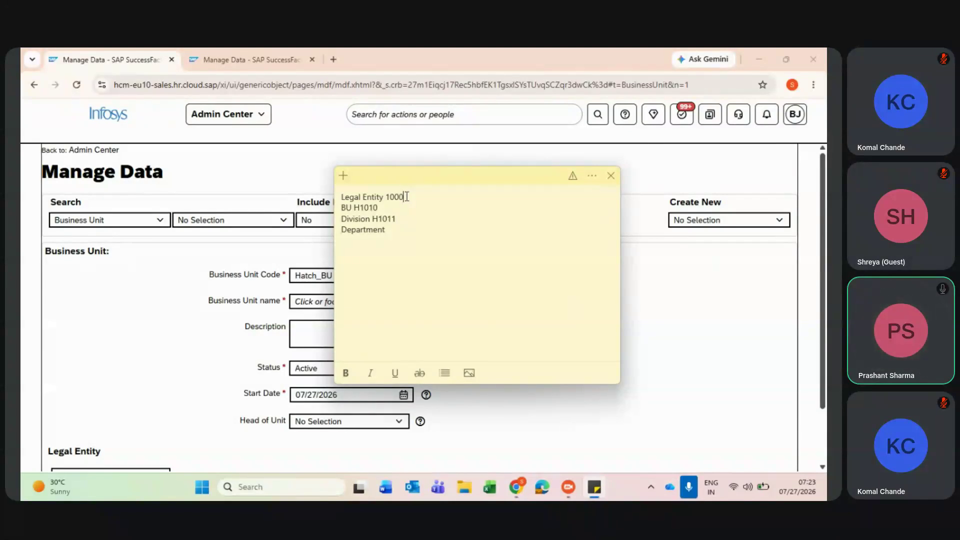
drag(407, 197, 388, 197)
click(382, 210)
double_click(382, 209)
click(381, 200)
click(382, 209)
text(, H1020)
drag(406, 208, 384, 208)
click(406, 207)
text(= H1021)
drag(446, 208, 381, 208)
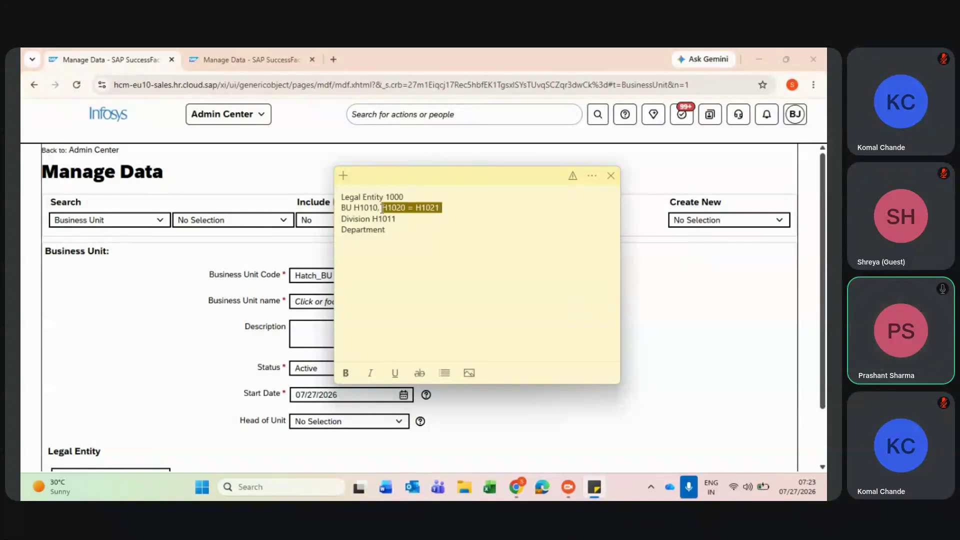
Delete the appended H1020 = H1021 text so the BU line keeps only H1010
key(Delete)
key(Delete)
key(BackSpace)
key(Return)
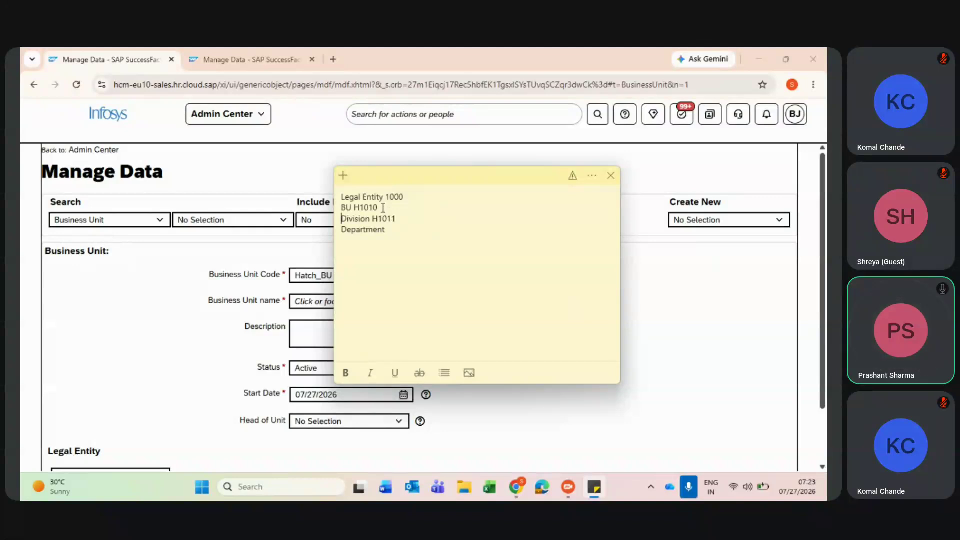
Replace the legal entity code in the sticky note with Hatch
click(175, 319)
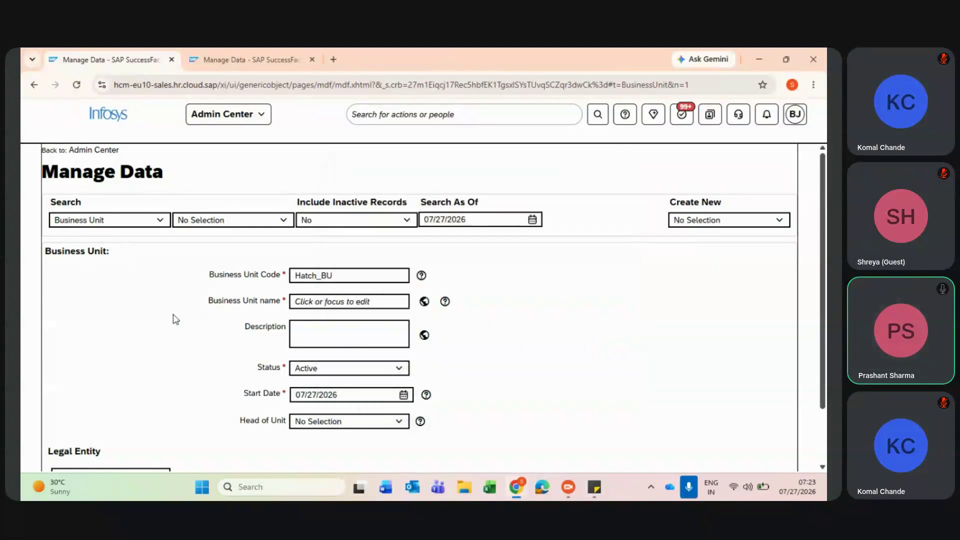
click(296, 302)
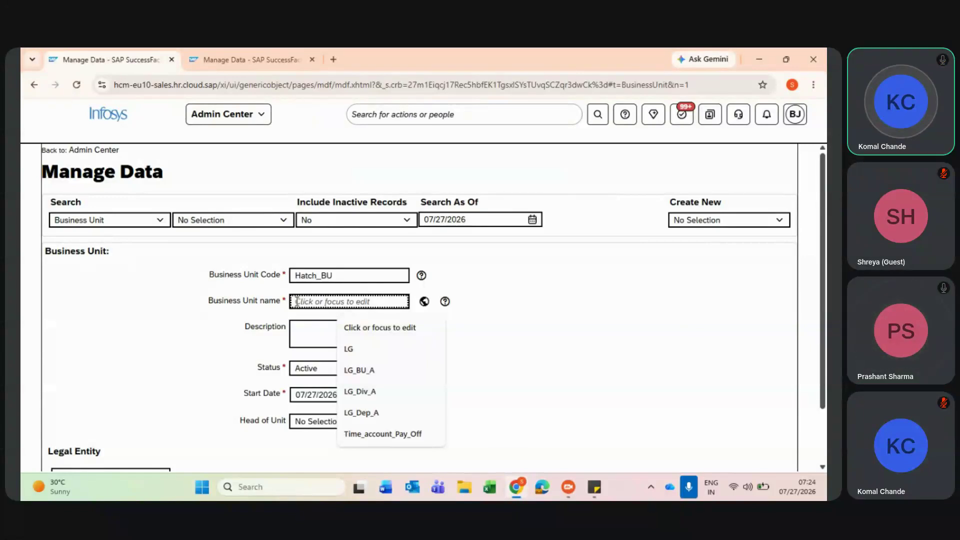
key(alt+Tab)
drag(406, 197, 389, 199)
text(HAtch)
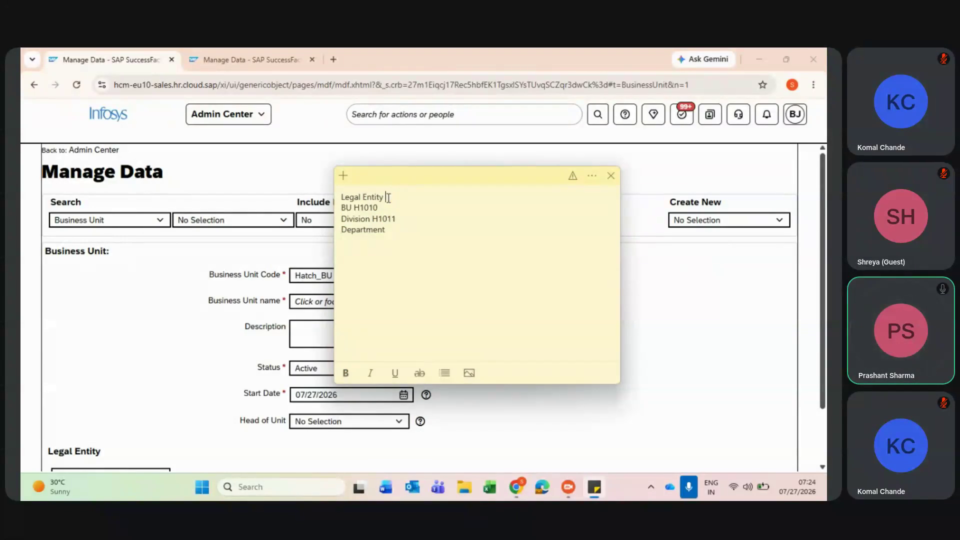
click(388, 198)
key(BackSpace)
click(397, 197)
key(BackSpace)
text(a)
Change the code on the note's BU line to H10100
drag(378, 209, 357, 211)
click(378, 210)
key(BackSpace)
key(BackSpace)
key(BackSpace)
key(BackSpace)
text(10100)
Replace the code on the note's Division line with H10101
click(408, 223)
key(BackSpace)
key(BackSpace)
key(BackSpace)
key(BackSpace)
key(BackSpace)
drag(383, 207, 371, 209)
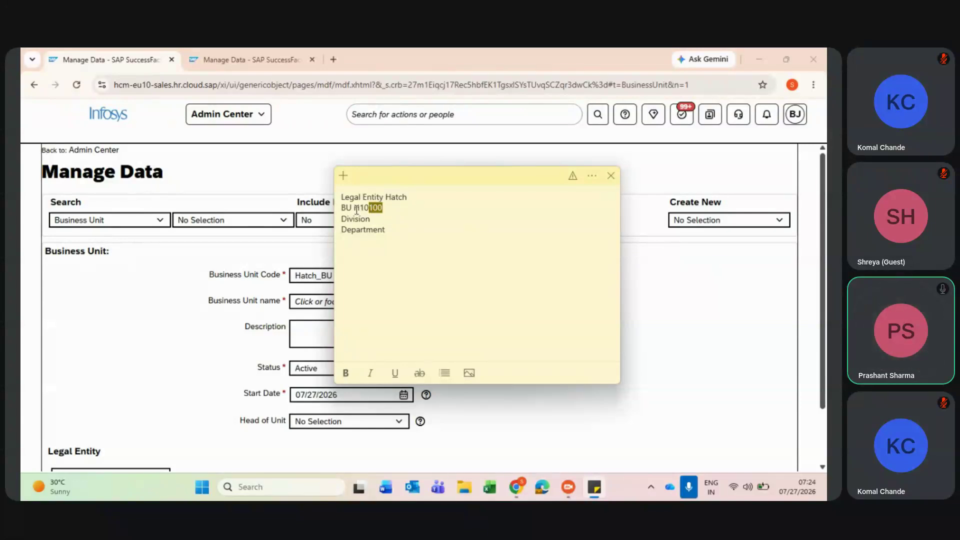
click(389, 219)
text(H10101)
Append a zero to both the BU and Division codes, making them H101000 and H101010
click(402, 231)
click(384, 207)
text(0)
click(403, 219)
text(0)
Add the code H101011 to the note's Department line
click(403, 232)
text(H101011)
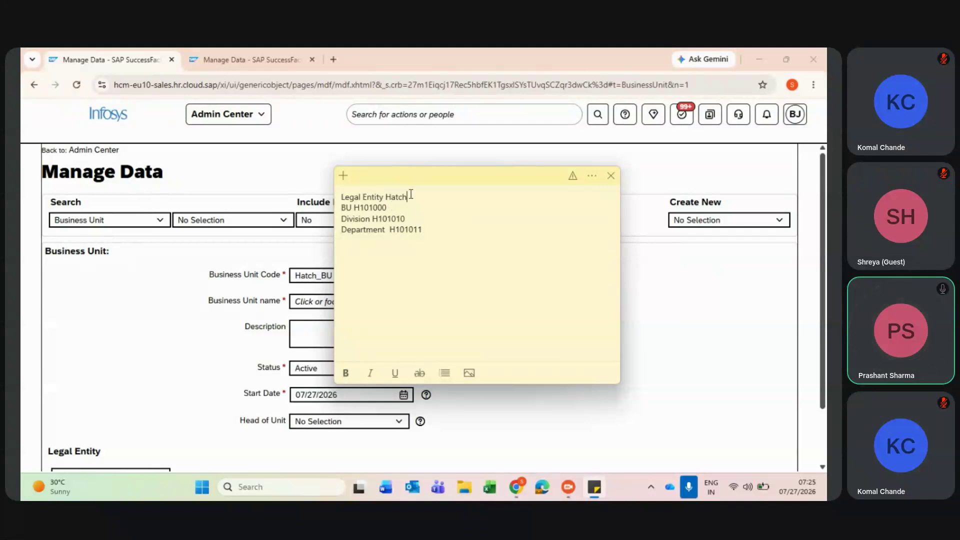
drag(387, 208, 360, 211)
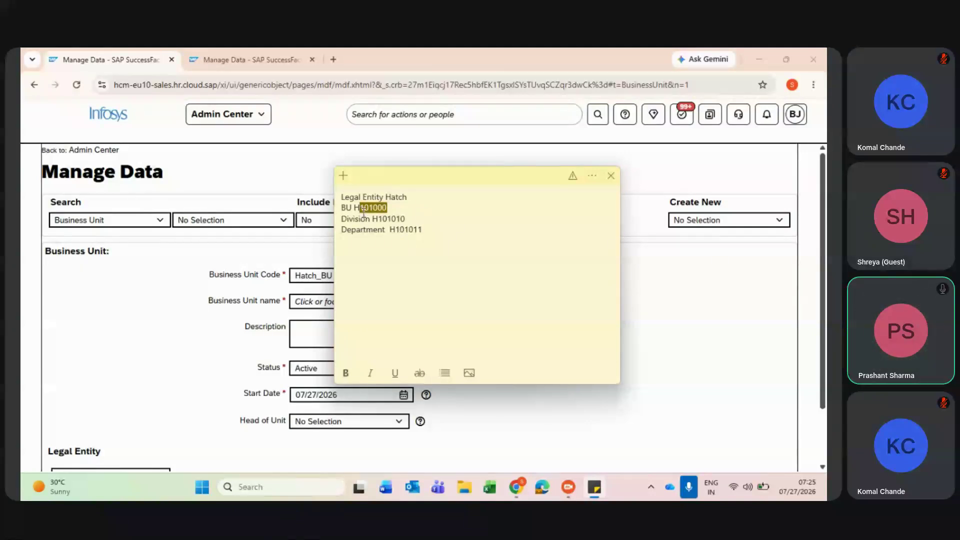
click(419, 218)
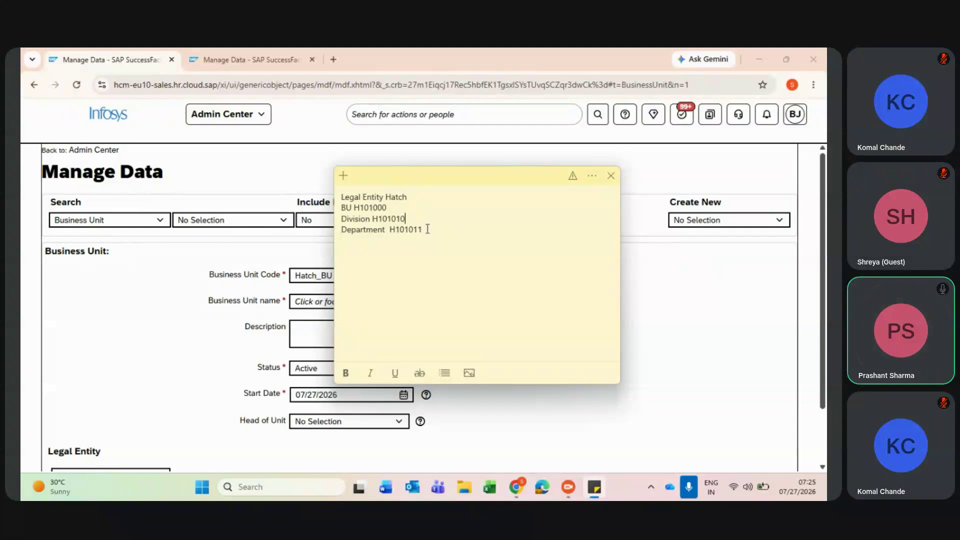
drag(423, 229, 376, 208)
Shorten the code on the note's BU line to H10100
click(388, 207)
key(BackSpace)
key(BackSpace)
drag(377, 207, 370, 207)
click(379, 207)
text(=)
key(BackSpace)
text(+)
key(BackSpace)
click(381, 205)
text(0)
Copy H10100 from the note and enter it as the Business Unit name in the SuccessFactors record
drag(387, 207, 354, 208)
key(ctrl+c)
click(128, 293)
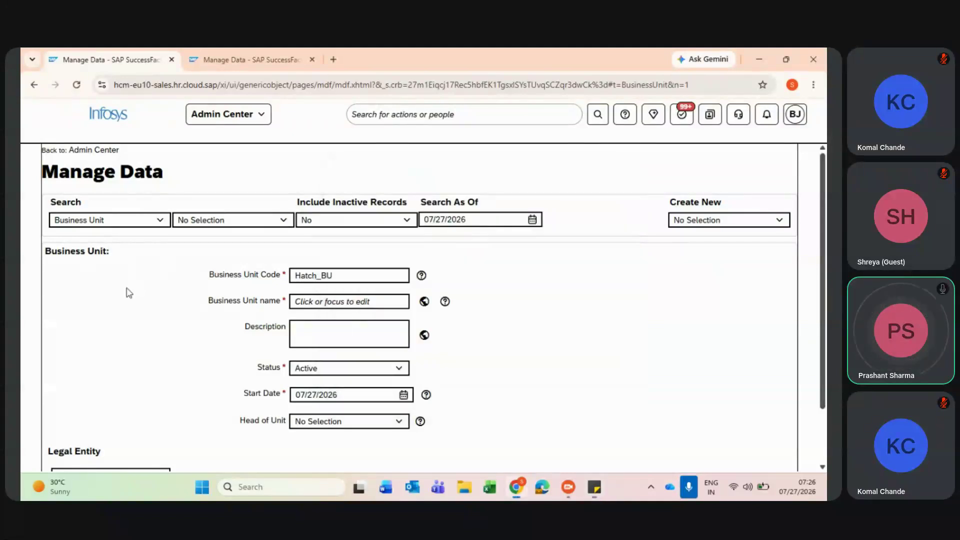
click(312, 300)
key(ctrl+v)
key(Tab)
Change the Business Unit Code of the record to Hatch Noida
click(338, 275)
key(BackSpace)
key(BackSpace)
key(BackSpace)
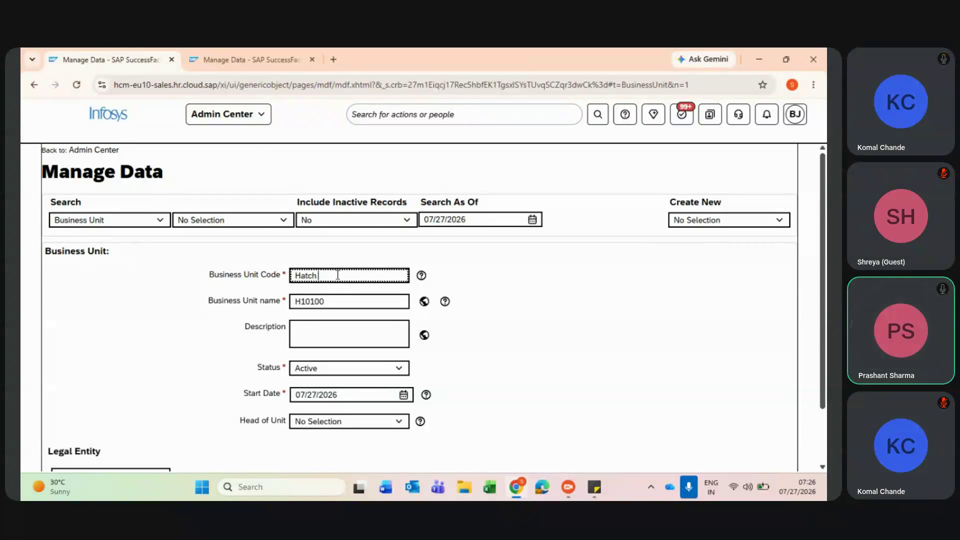
text(NOid)
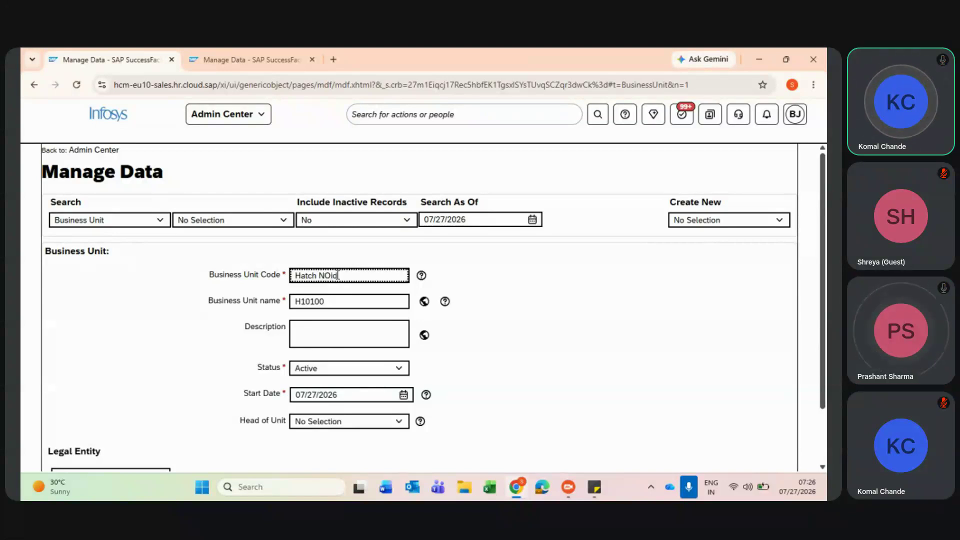
key(BackSpace)
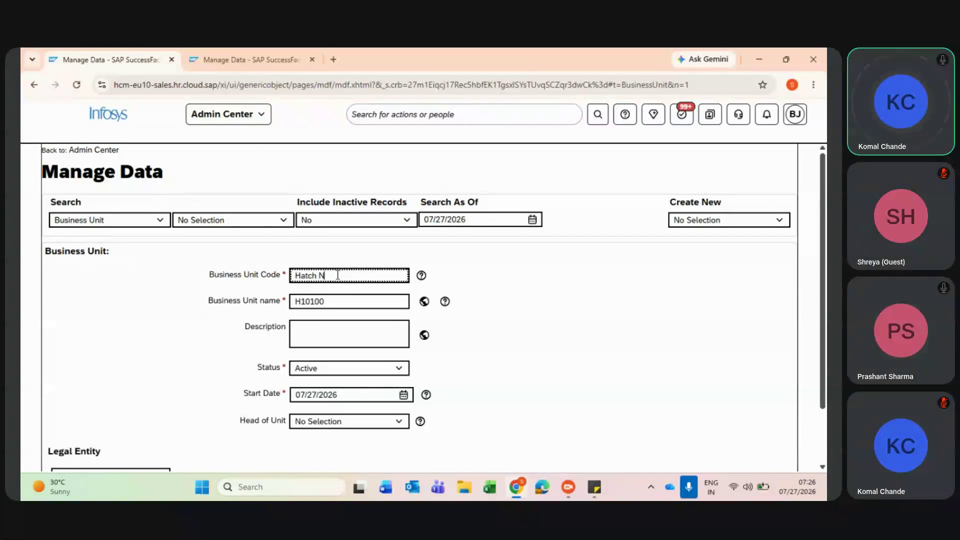
text(Noida)
click(539, 317)
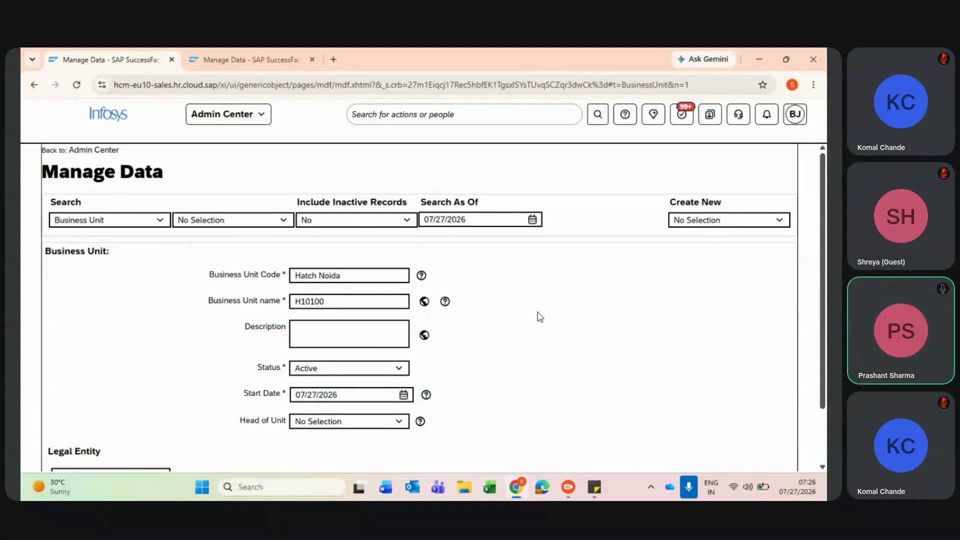
View the help text for Business Unit Code and the Translations dialog for Business Unit name, closing each
click(421, 275)
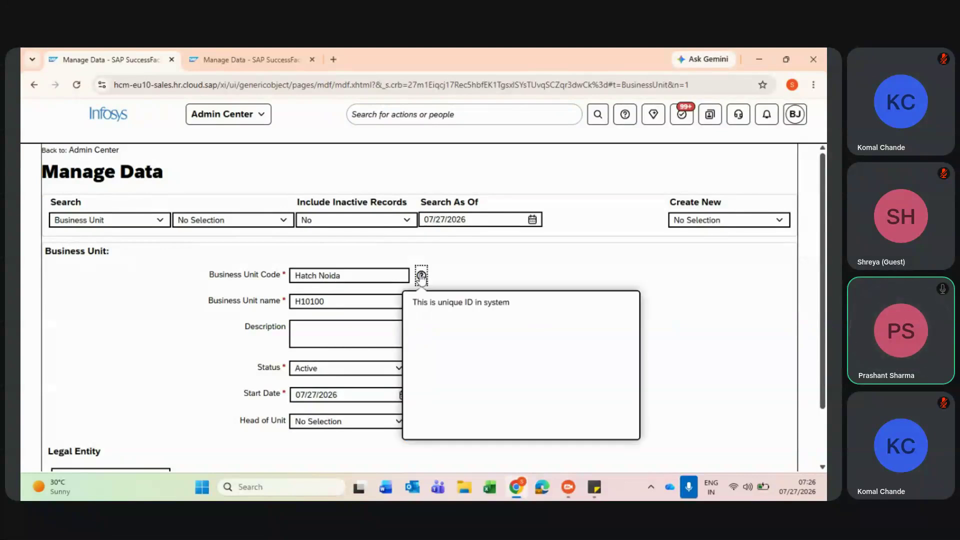
click(451, 278)
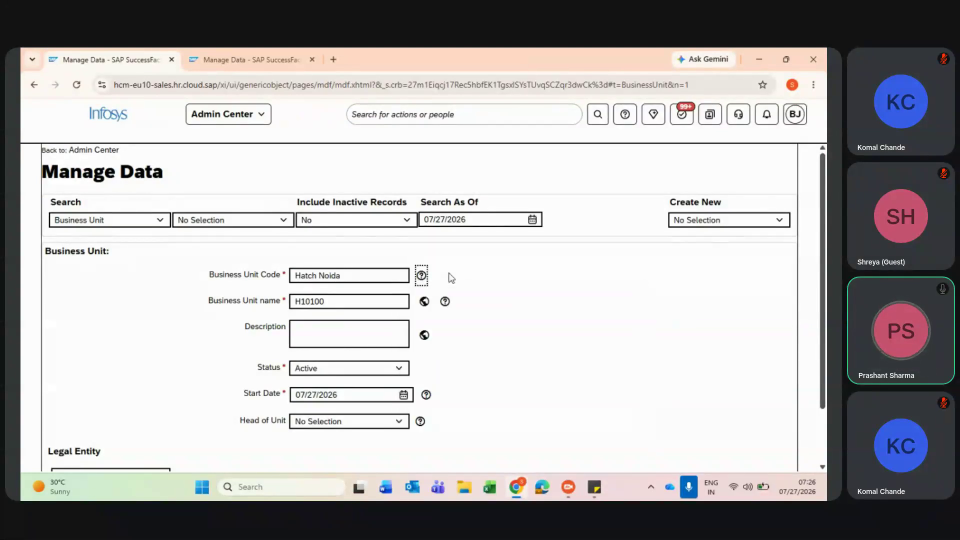
click(424, 302)
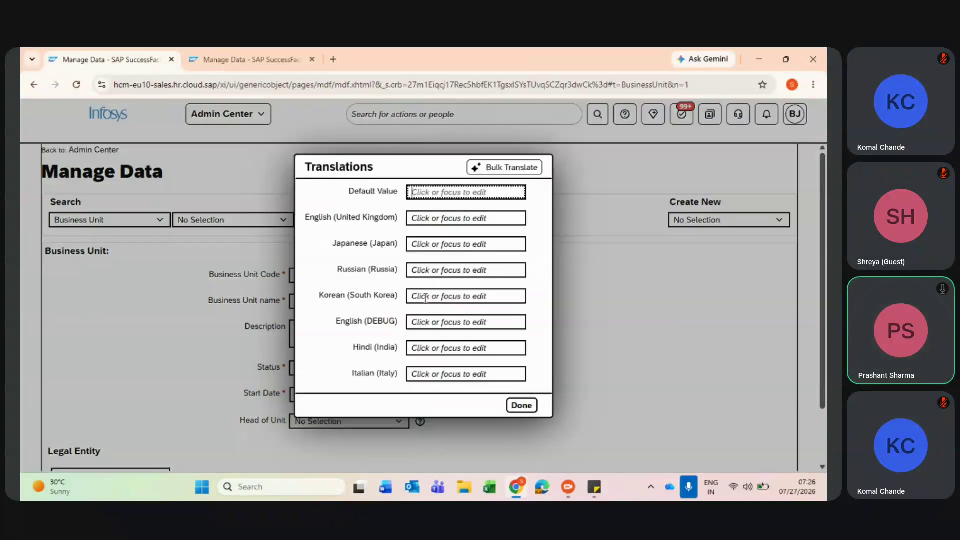
click(522, 405)
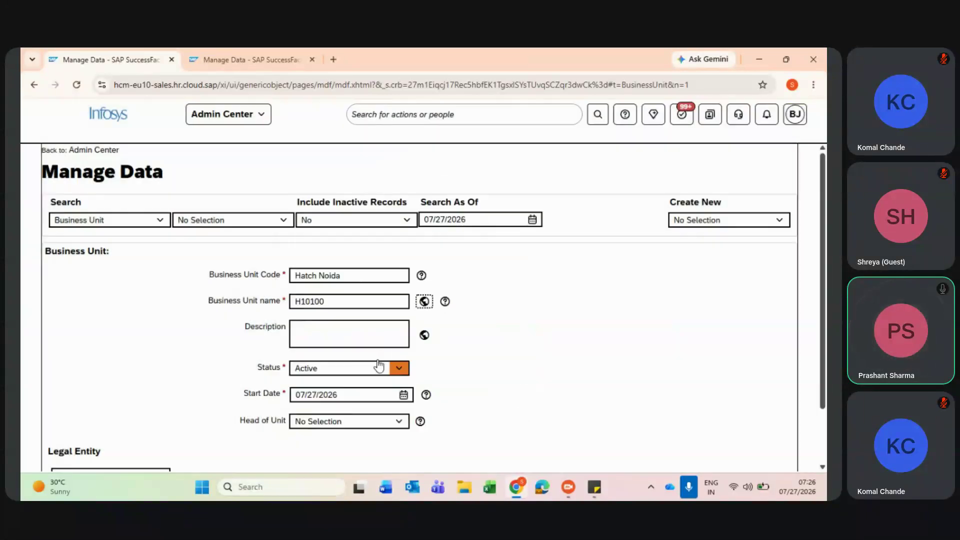
Swap the two values, making H10100 the Business Unit Code and Hatch Noida the Business Unit name
drag(336, 300, 286, 307)
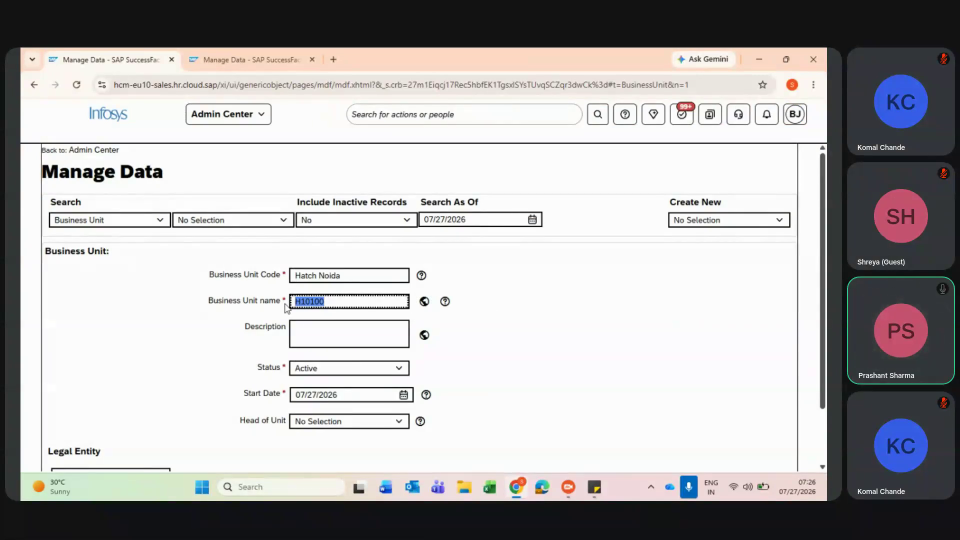
key(ctrl+x)
click(348, 274)
key(ctrl+v)
drag(343, 274, 269, 275)
key(BackSpace)
click(302, 300)
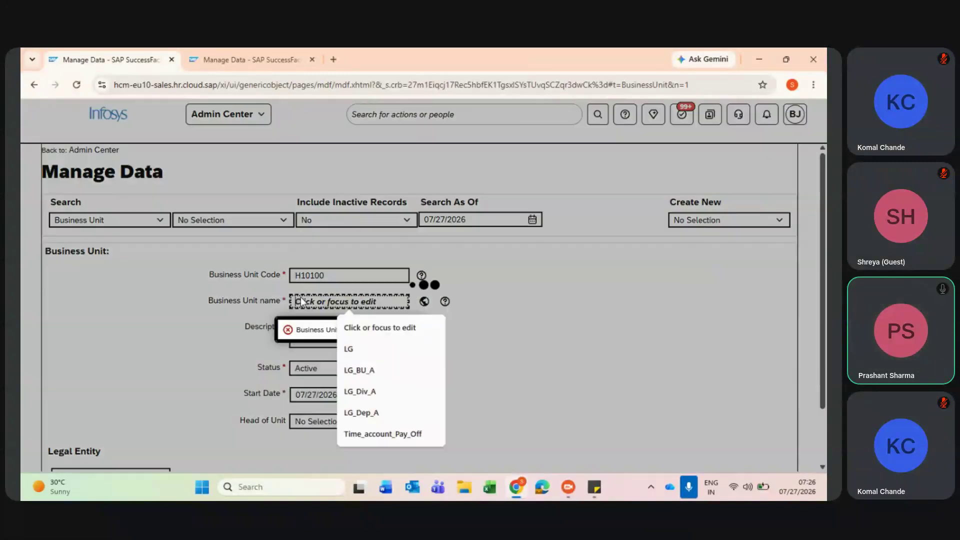
key(ctrl+v)
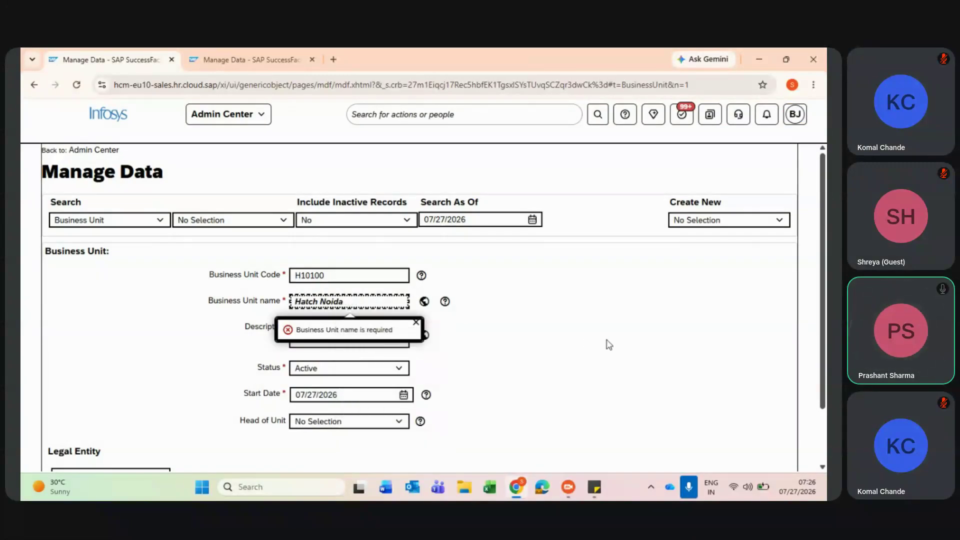
click(609, 345)
Enter Hatch Noida as the Business Unit name translation for Default Value, English (United Kingdom), Japanese, Russian and English (DEBUG)
click(423, 302)
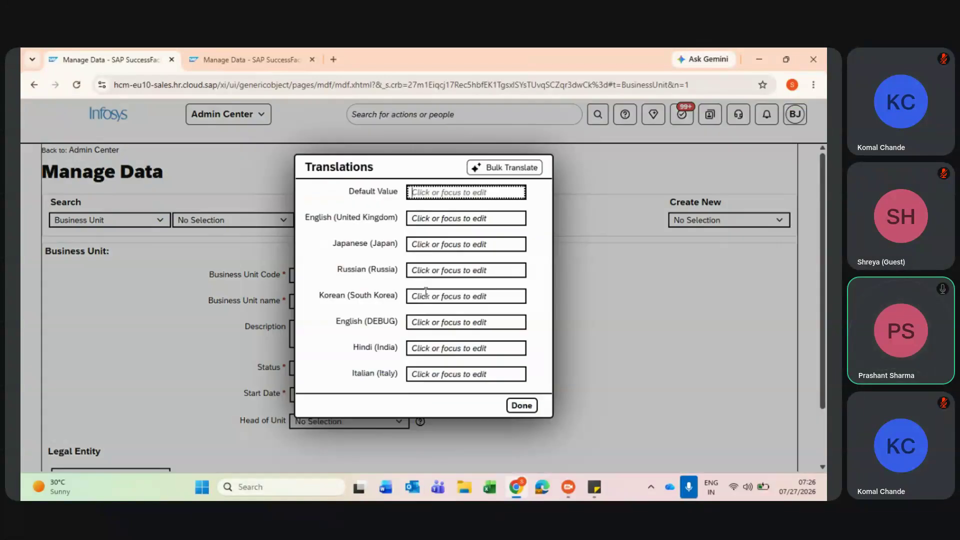
key(ctrl+v)
click(434, 216)
key(ctrl+v)
click(428, 243)
key(ctrl+v)
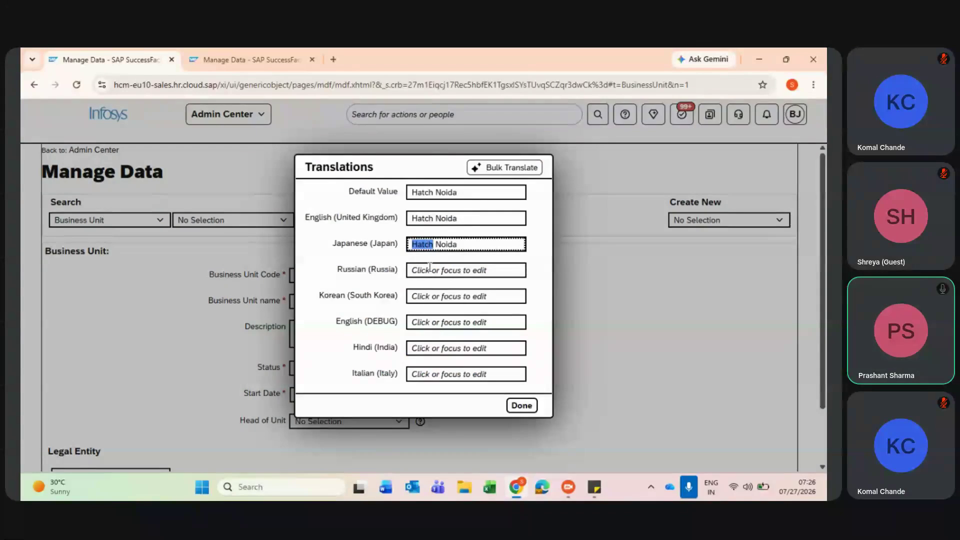
click(430, 269)
key(ctrl+v)
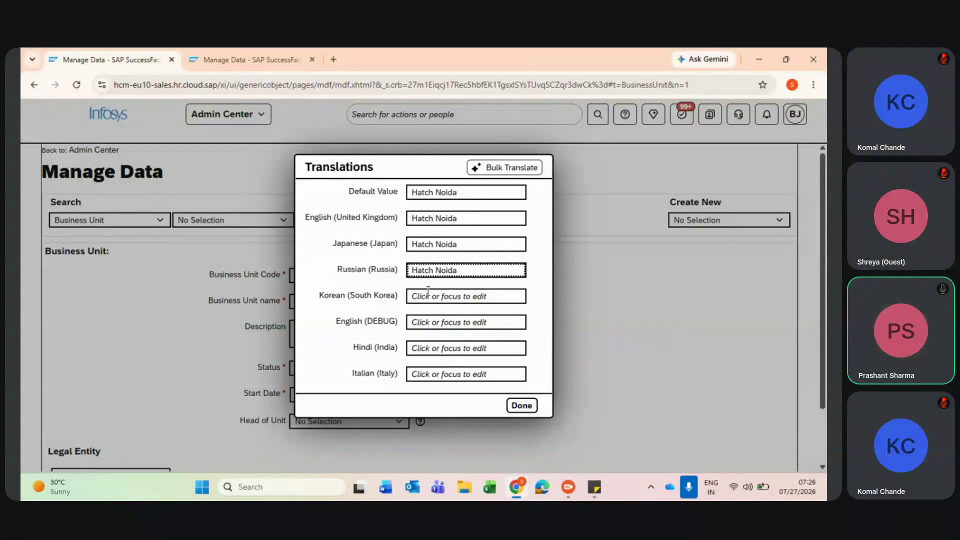
click(458, 319)
key(ctrl+v)
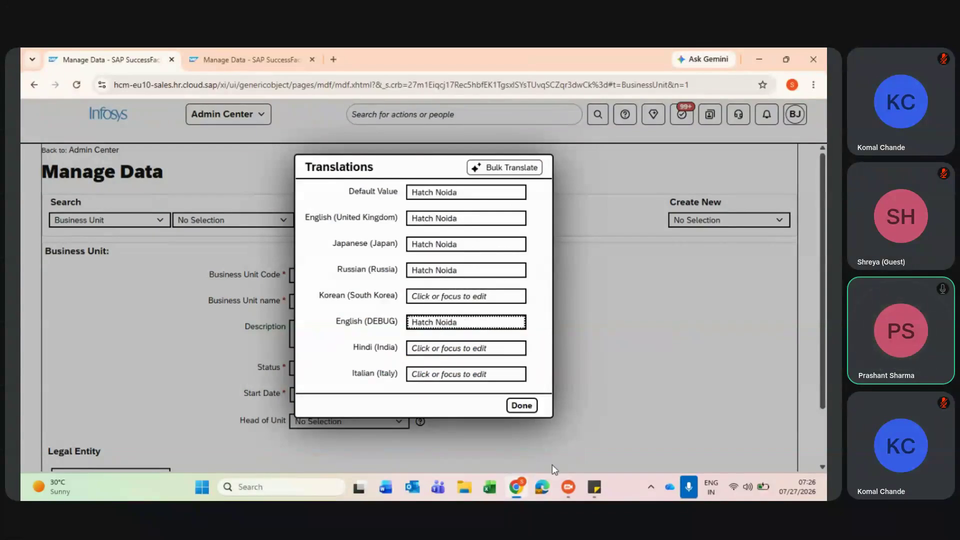
click(523, 407)
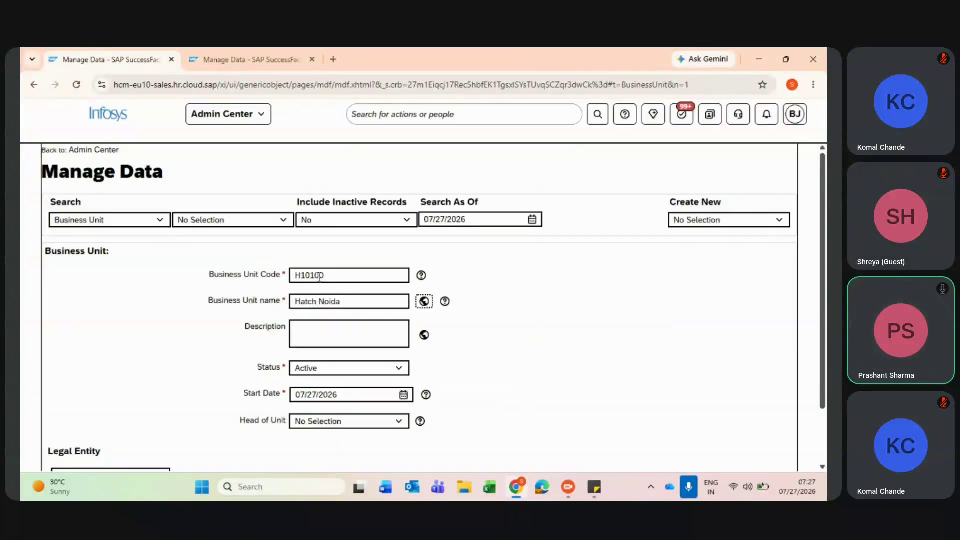
Fill in the Description of the H10100 business unit with Hatch Noida
click(331, 276)
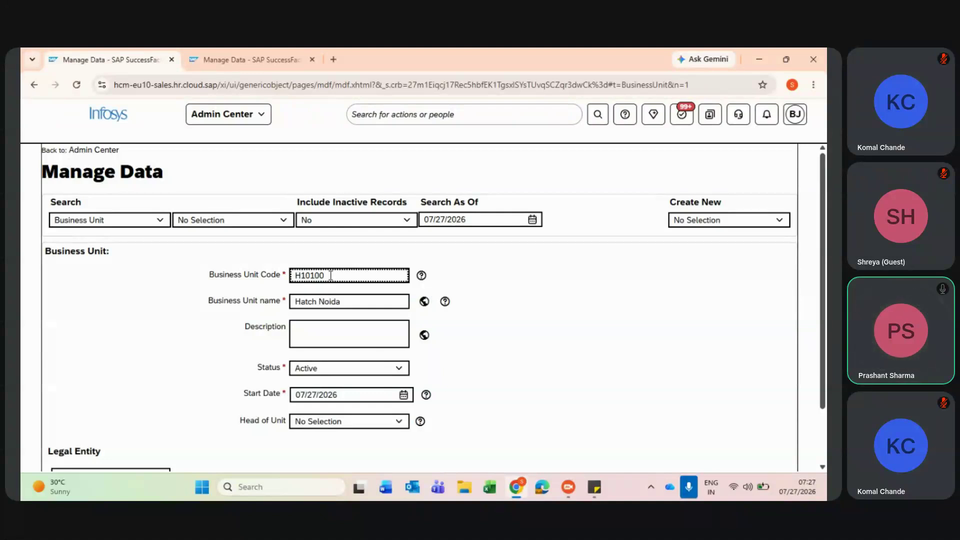
click(547, 356)
scroll(548, 356, down, 1)
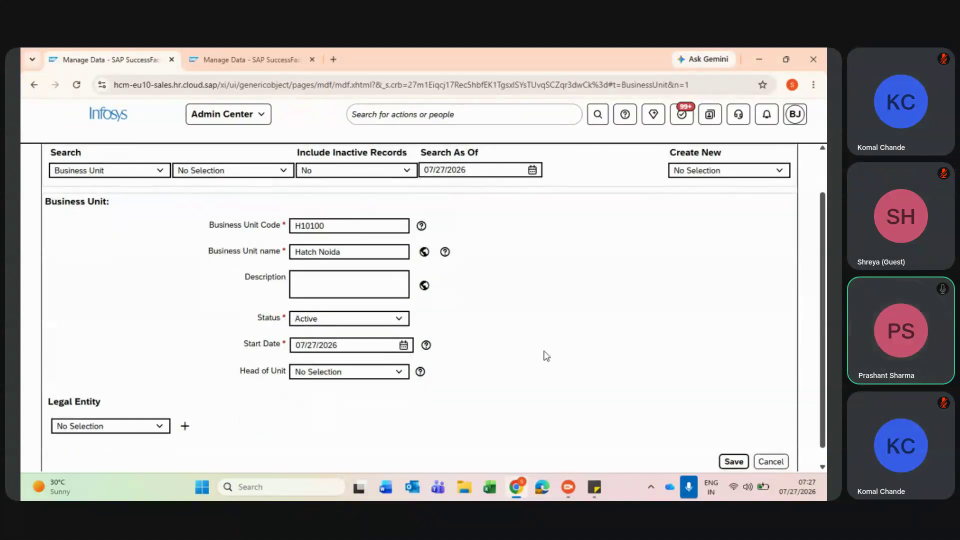
click(391, 291)
key(ctrl+v)
key(Tab)
Set the Start Date of the Hatch Noida business unit to 01/01/2000
click(403, 344)
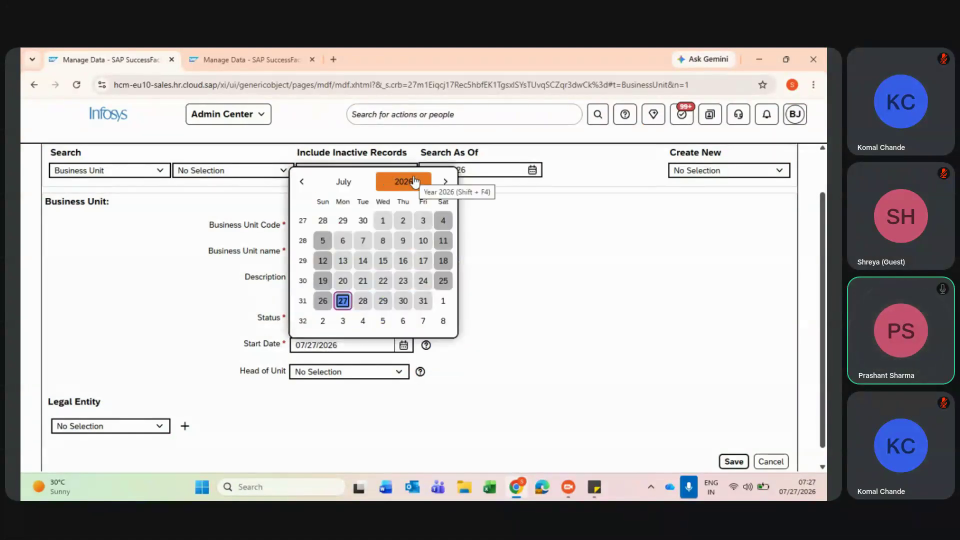
click(346, 351)
key(BackSpace)
key(BackSpace)
key(BackSpace)
key(BackSpace)
key(BackSpace)
key(BackSpace)
key(BackSpace)
key(BackSpace)
key(BackSpace)
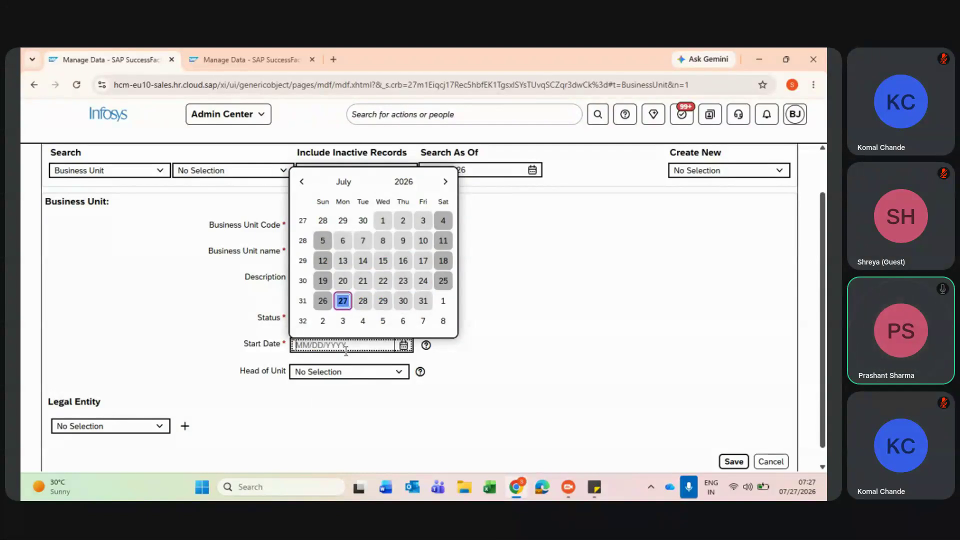
text(01/01/2000)
click(534, 385)
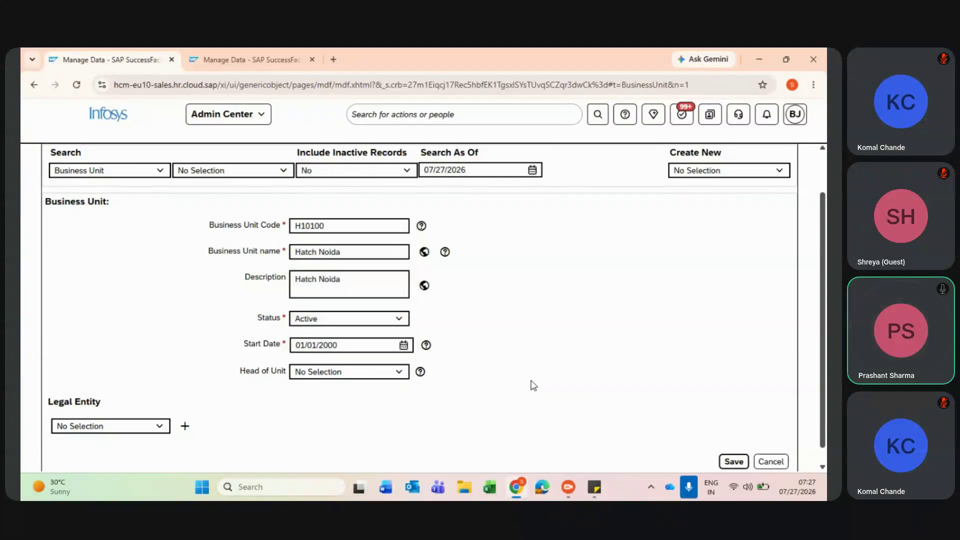
Assign Hatch (Hatch) as the Legal Entity of the Hatch Noida business unit
scroll(430, 403, down, 1)
click(368, 355)
triple_click(367, 355)
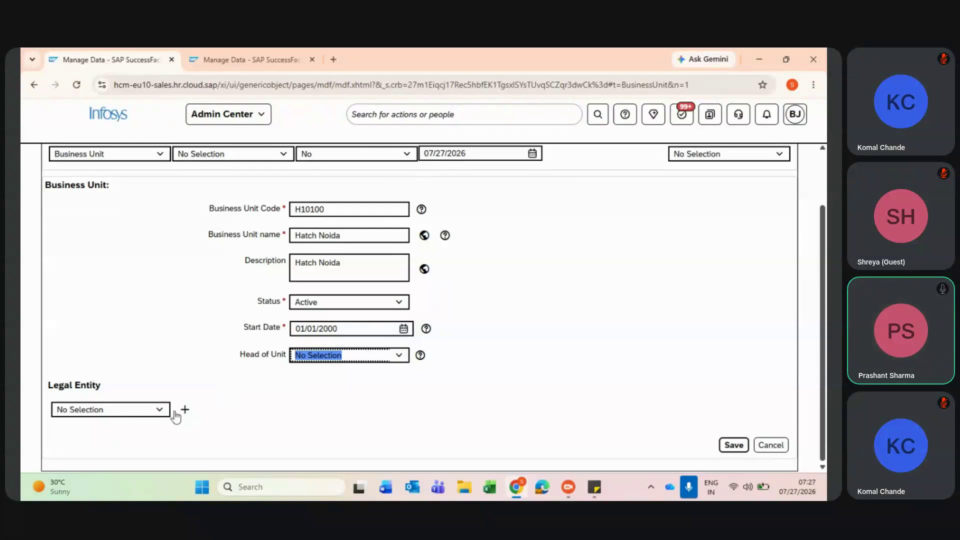
click(156, 417)
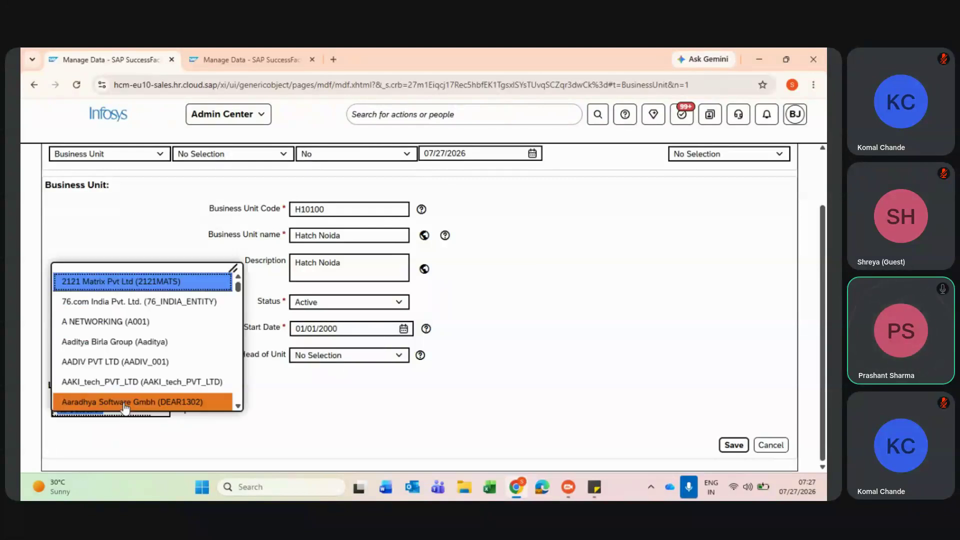
text(HAtch)
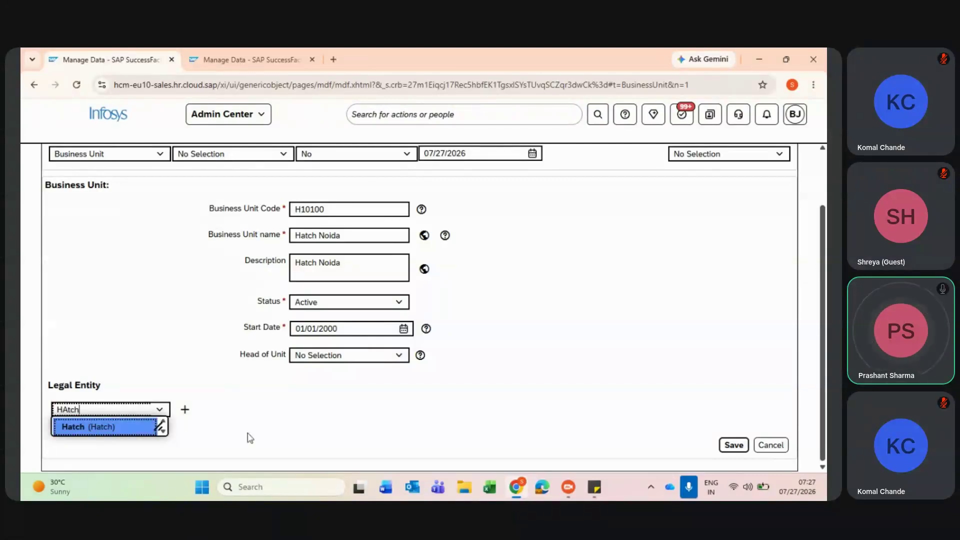
click(118, 429)
scroll(378, 435, down, 1)
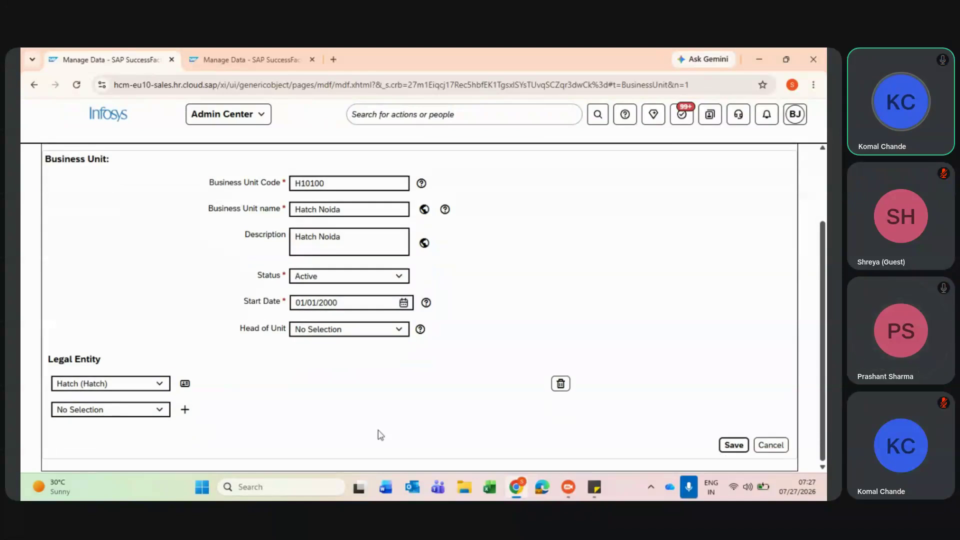
Copy the Business Unit Code and add H10200 as a second code on the BU line of the sticky note
double_click(370, 183)
key(alt+Tab)
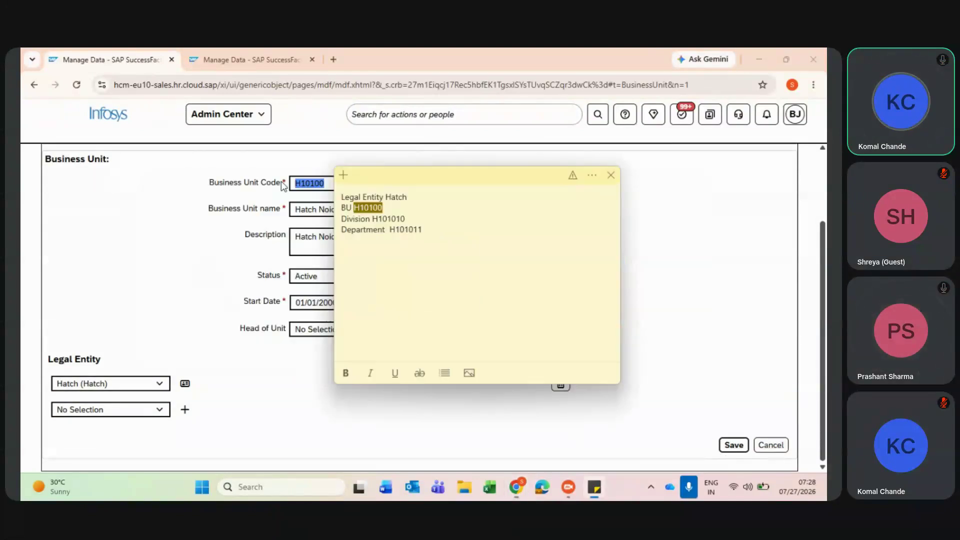
click(400, 209)
text(,)
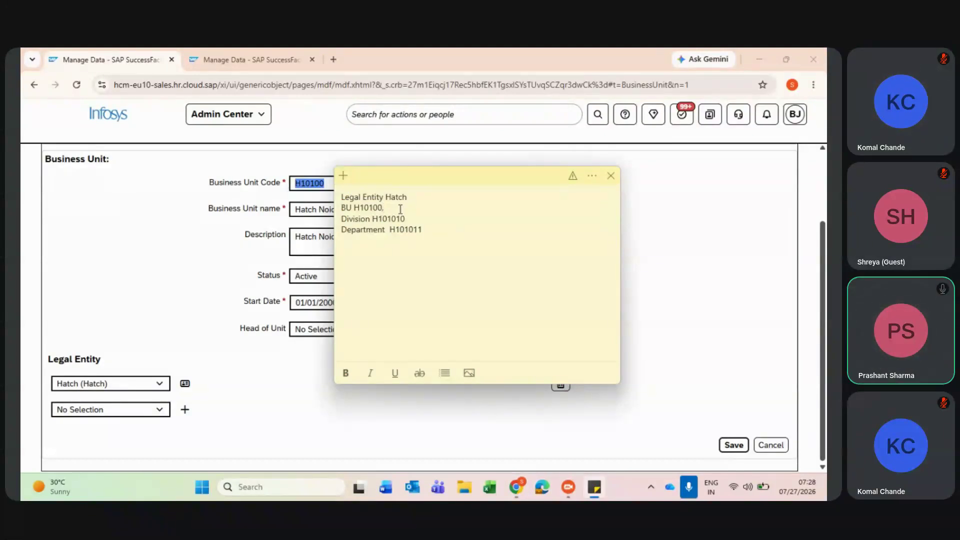
key(ctrl+v)
click(247, 408)
Save the Hatch Noida business unit and start a copy of its 01/01/2000 record
click(734, 445)
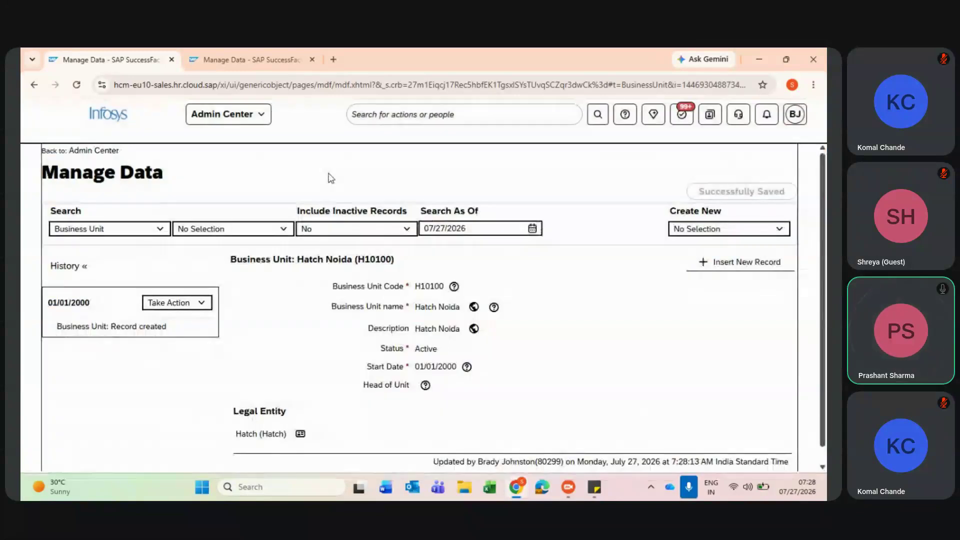
click(202, 303)
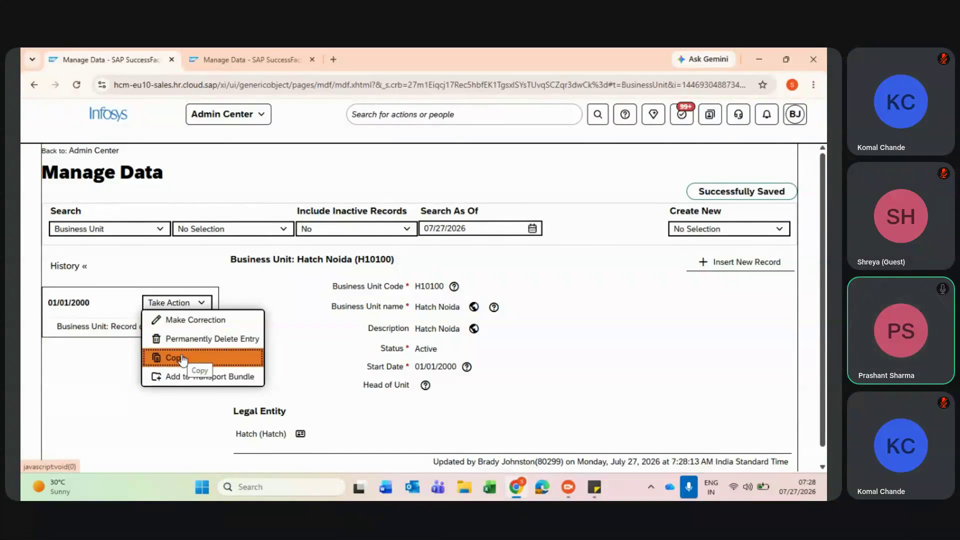
click(182, 358)
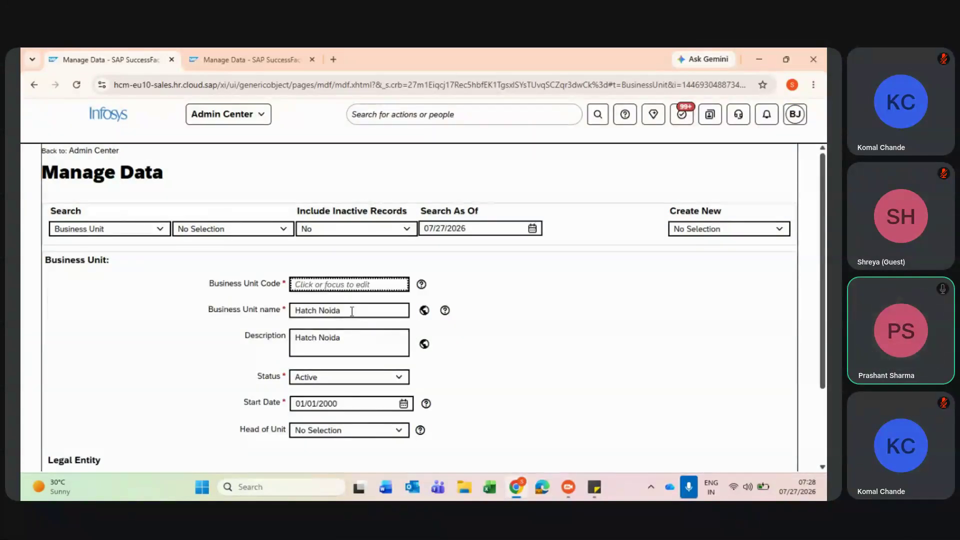
Change both the Business Unit name and the Description of the copied record to Hatch Delhi
click(352, 311)
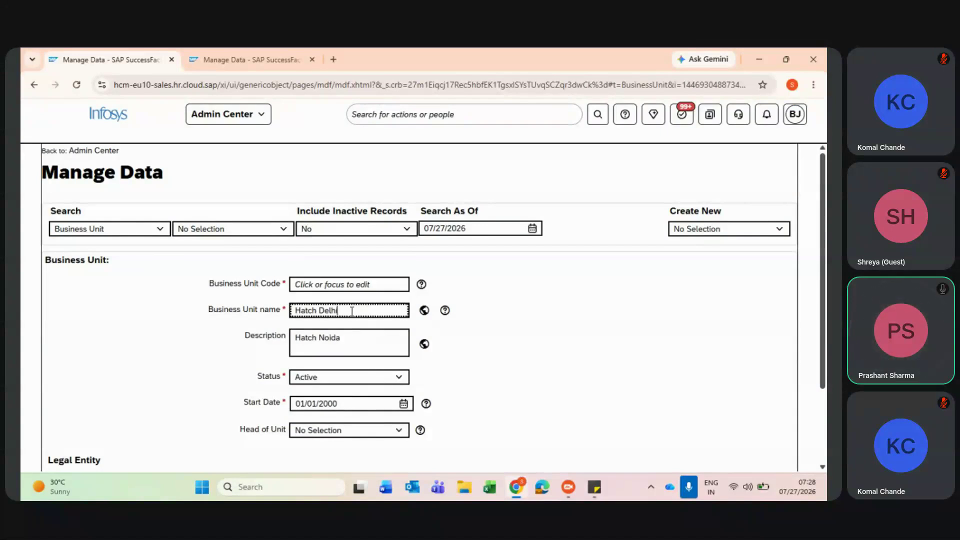
click(345, 337)
key(BackSpace)
key(BackSpace)
key(BackSpace)
key(BackSpace)
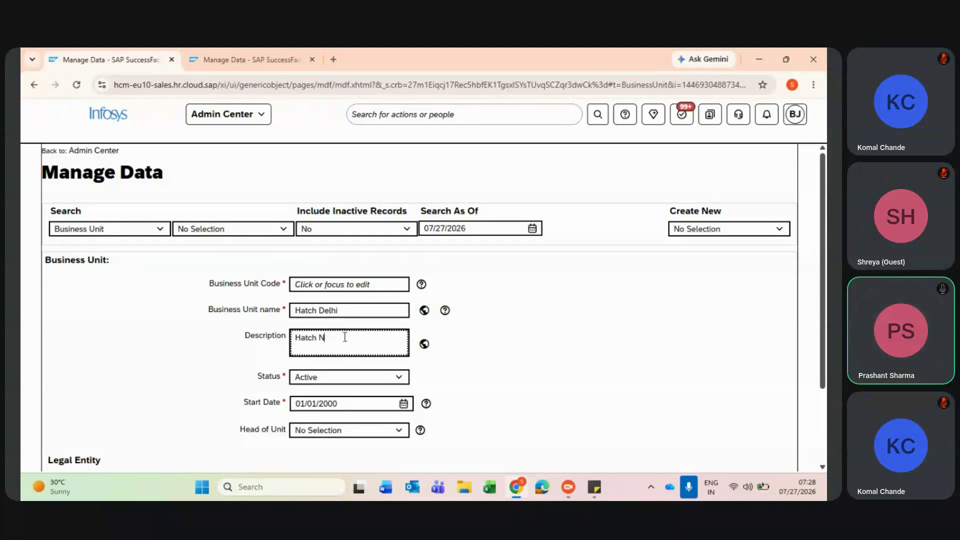
text(Delhi)
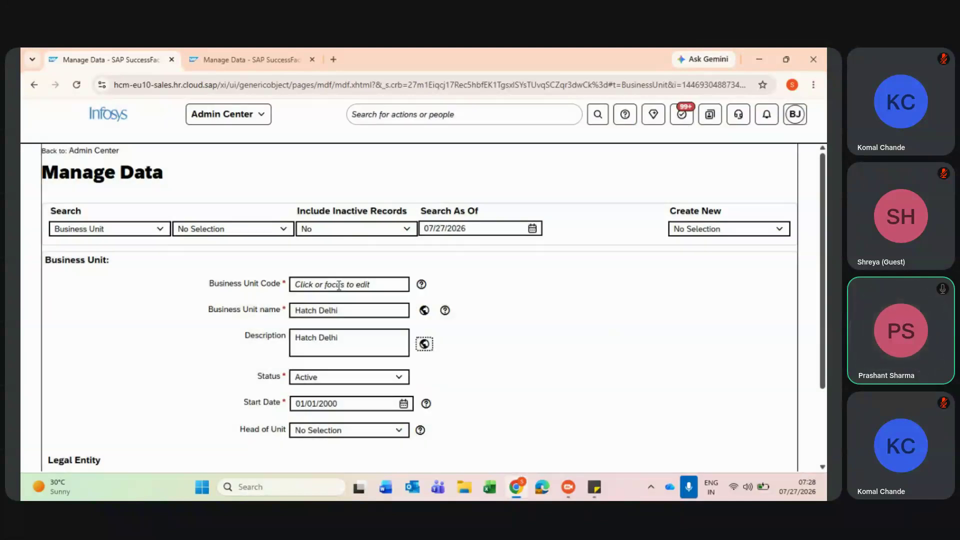
Copy H10200 from the sticky note and enter it as the Business Unit Code of the Hatch Delhi record
key(alt+Tab)
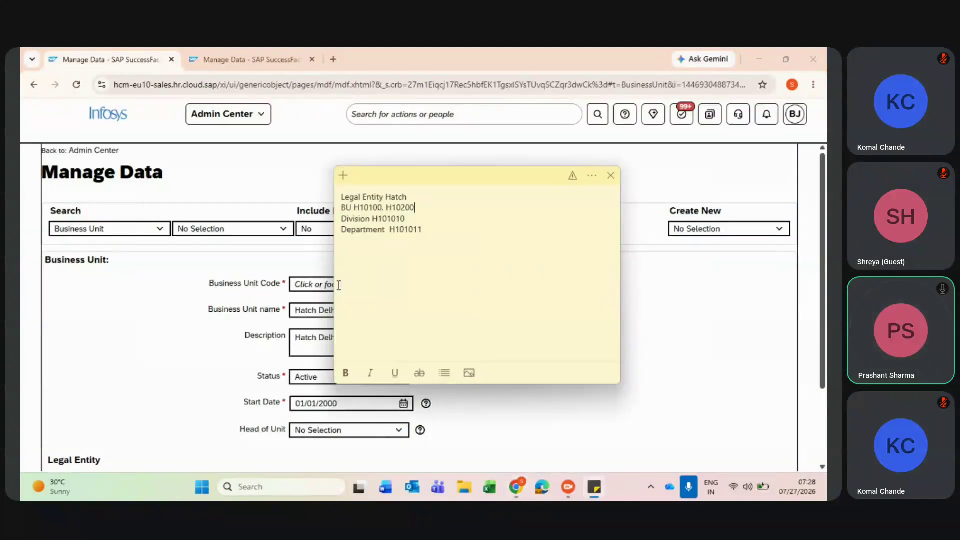
drag(416, 207, 388, 207)
click(301, 289)
key(ctrl+v)
click(516, 365)
scroll(519, 370, down, 2)
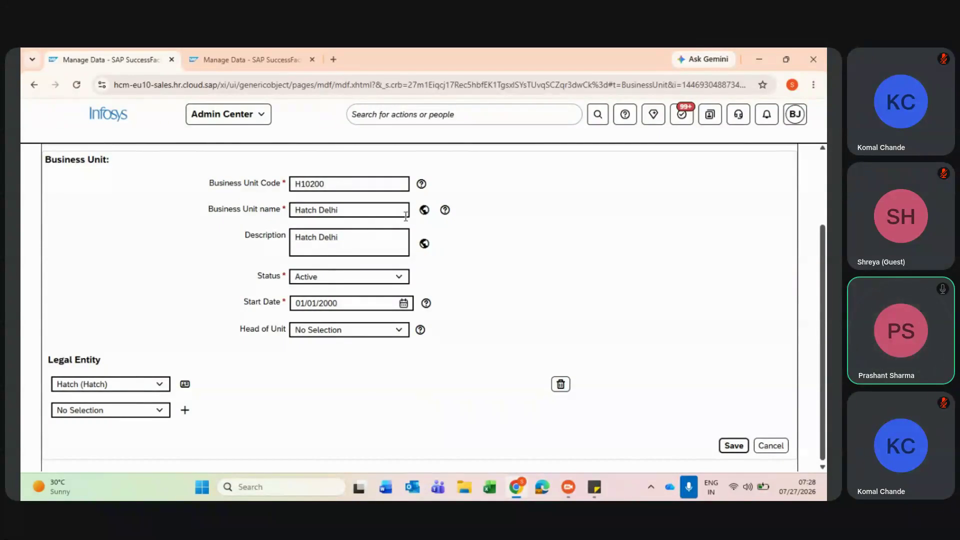
Replace the Business Unit name translations for Default Value, English (United Kingdom), Japanese, Russian and English (DEBUG) with Hatch Delhi
drag(362, 211, 262, 220)
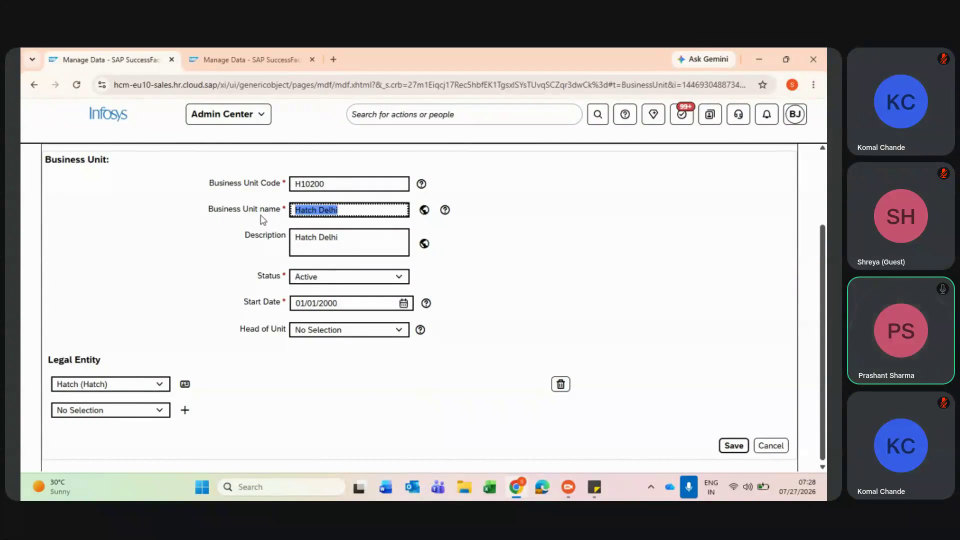
click(424, 210)
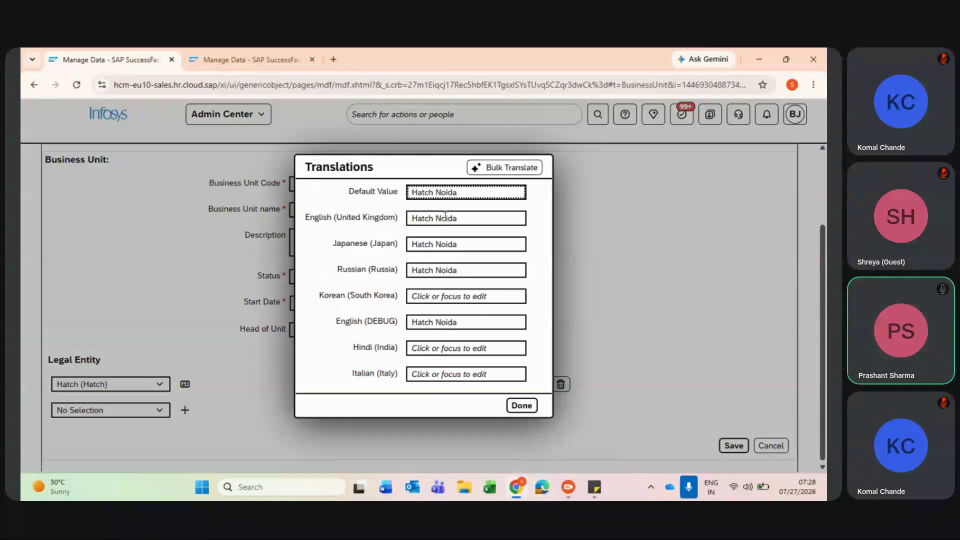
drag(468, 195, 390, 204)
key(ctrl+v)
drag(459, 218, 369, 221)
key(ctrl+v)
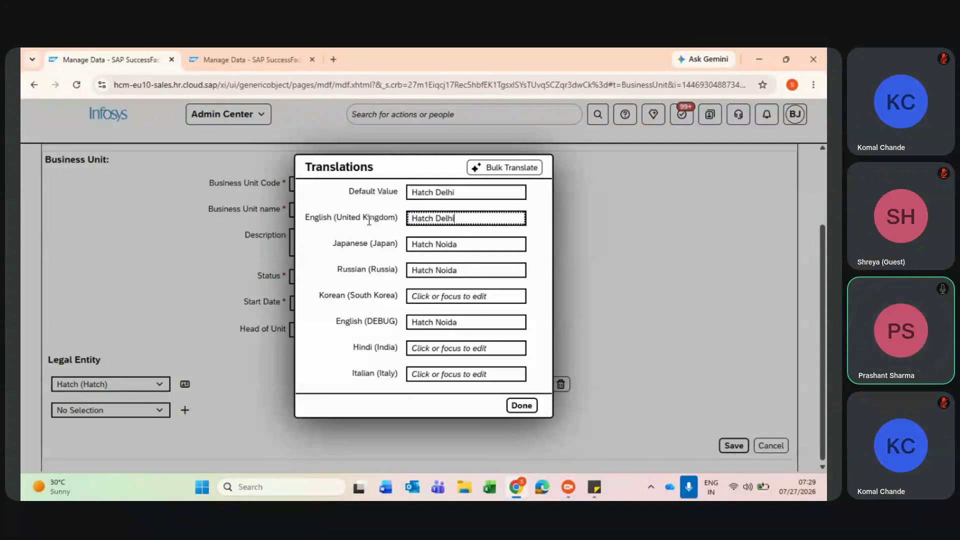
drag(470, 245, 285, 275)
key(ctrl+v)
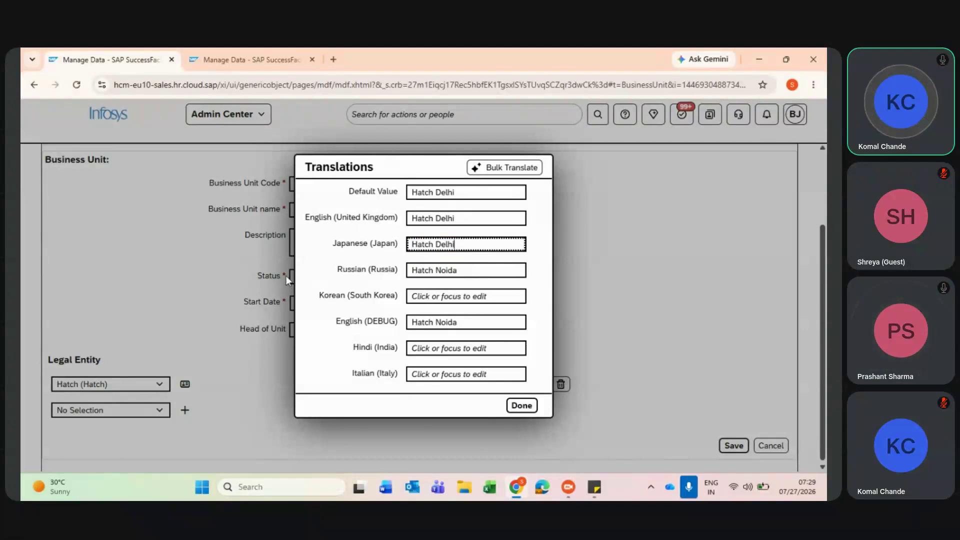
click(461, 270)
drag(461, 270, 274, 306)
key(ctrl+v)
drag(450, 321, 303, 330)
key(ctrl+v)
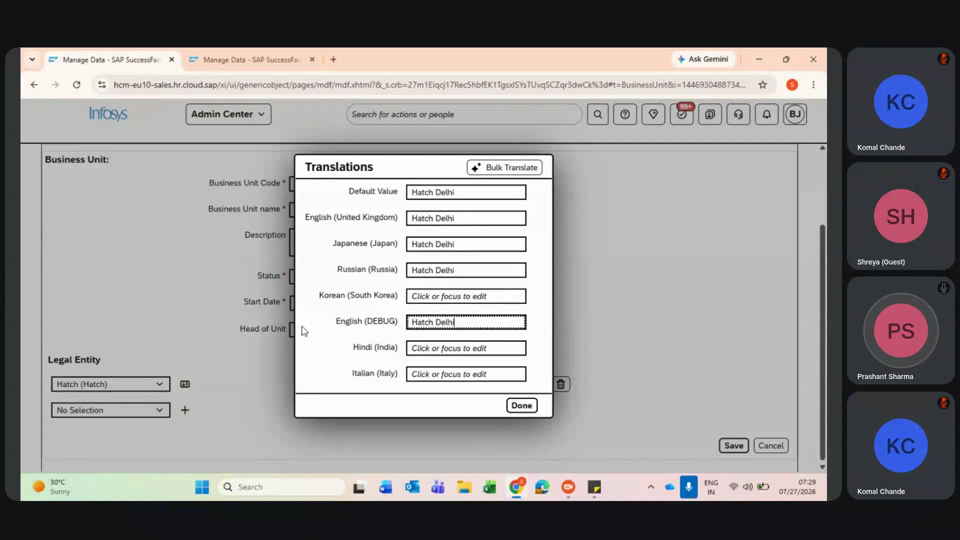
click(515, 407)
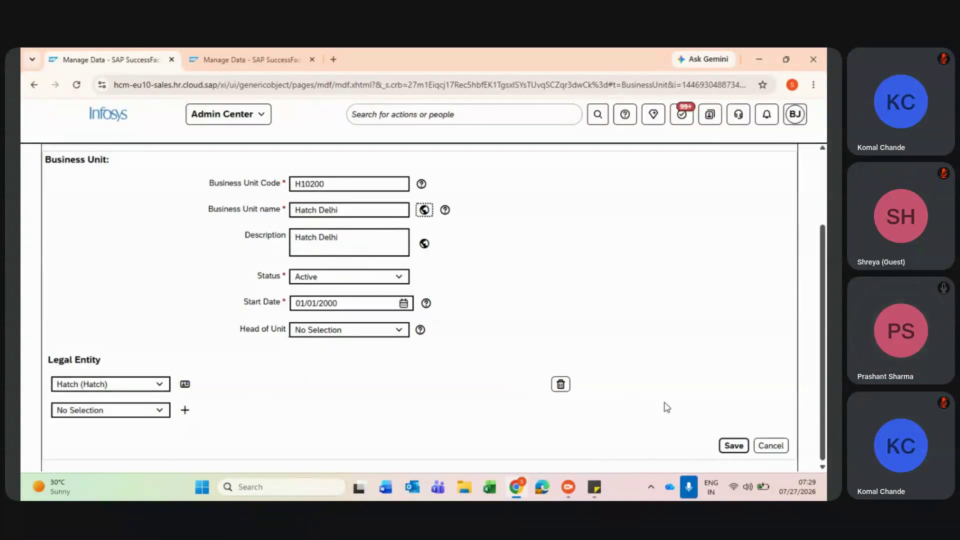
Save the Hatch Delhi business unit and start a copy of its record
click(734, 446)
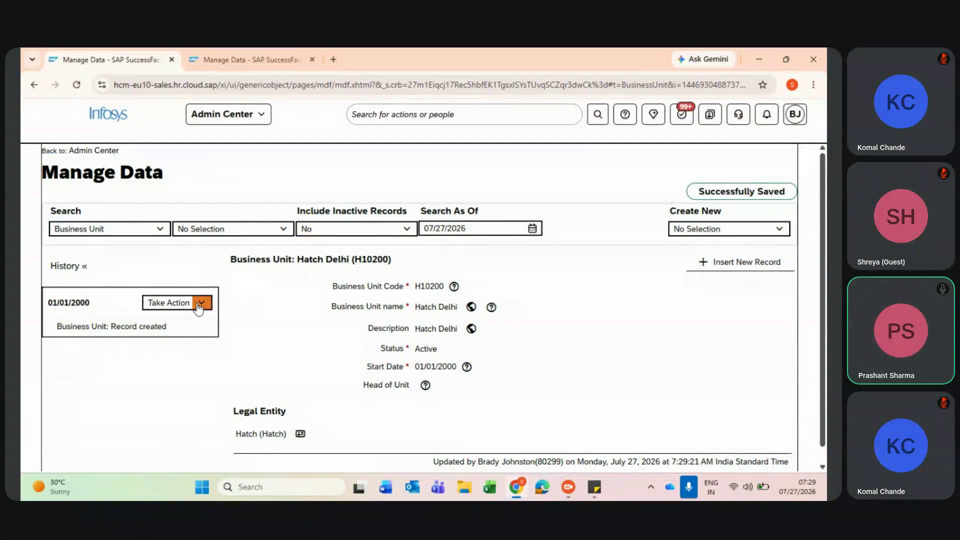
click(199, 303)
click(188, 359)
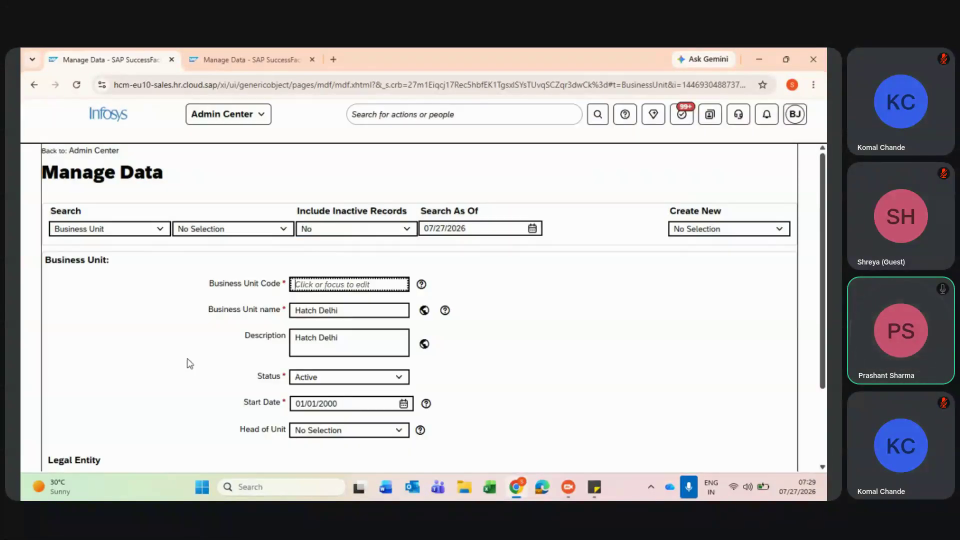
Paste the code from the sticky note into the new copy's Business Unit Code and change it to H10300
click(322, 283)
key(alt+Tab)
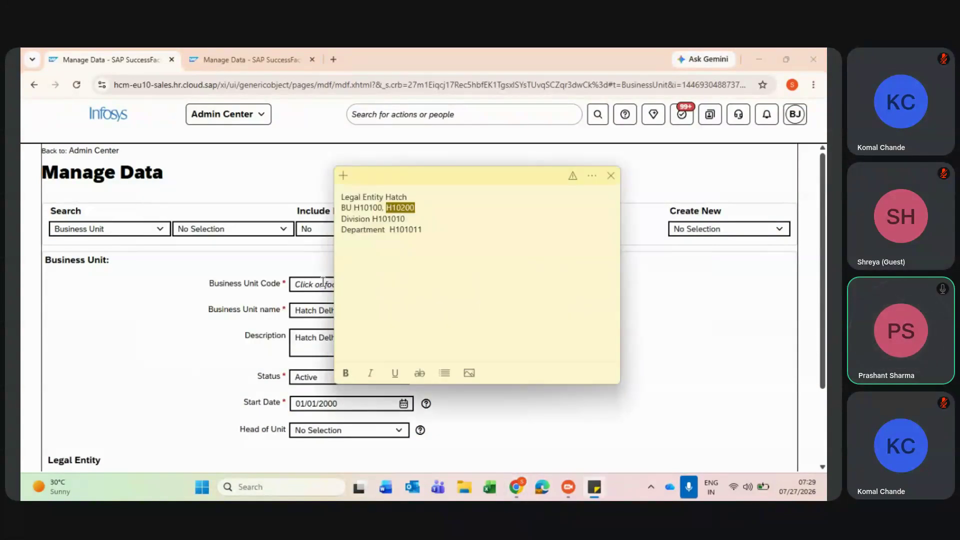
click(326, 284)
key(ctrl+v)
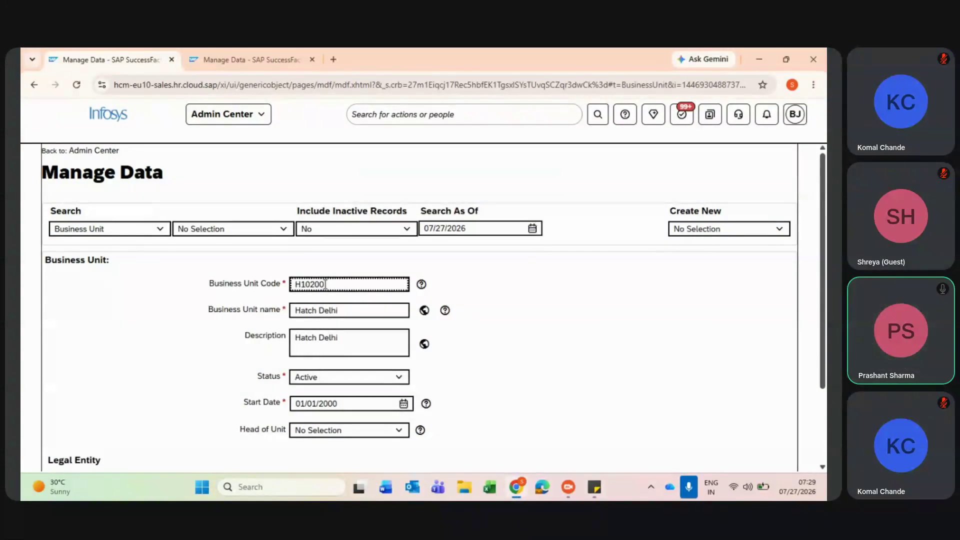
click(317, 284)
key(BackSpace)
Change the Business Unit name of the H10300 record to Hatch Mumbai
click(348, 310)
key(BackSpace)
key(BackSpace)
key(BackSpace)
text(Mumbai)
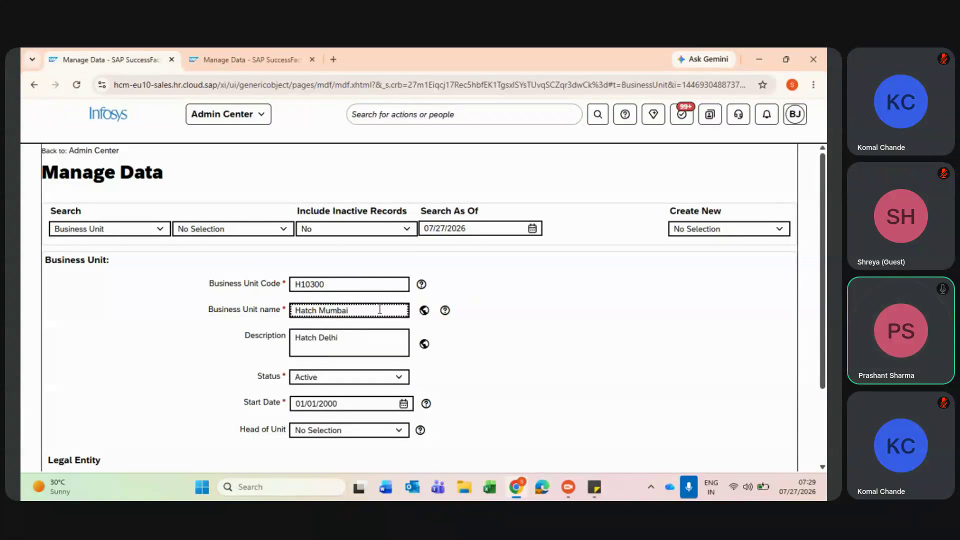
Replace the Business Unit name translations for Default Value, English (United Kingdom), Japanese, Russian and English (DEBUG) with Hatch Mumbai
drag(380, 310, 252, 323)
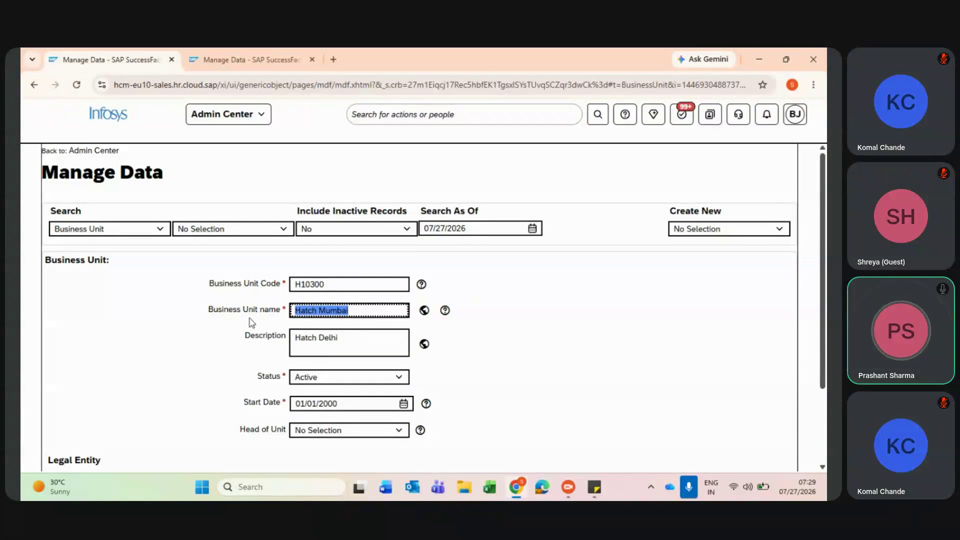
click(424, 312)
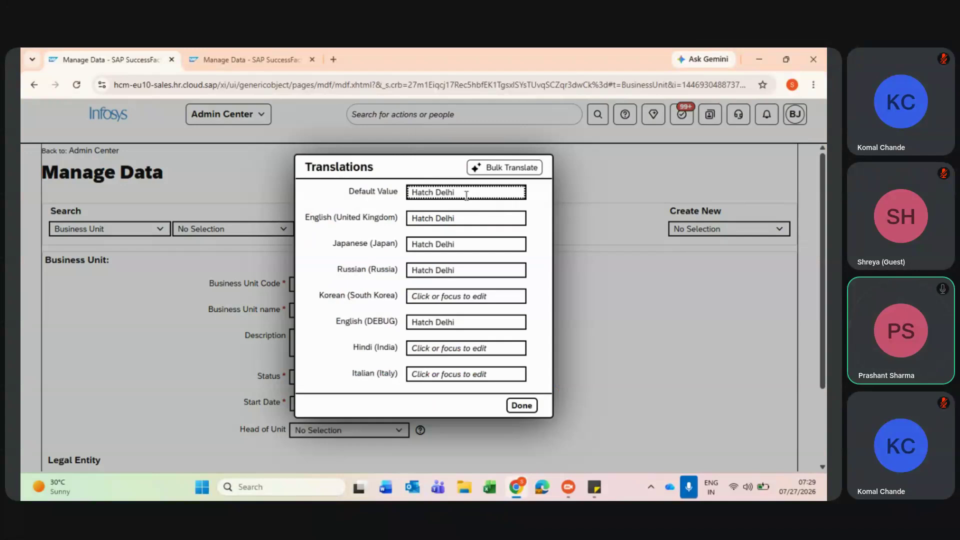
drag(465, 192, 335, 219)
key(ctrl+v)
drag(463, 218, 332, 240)
key(ctrl+v)
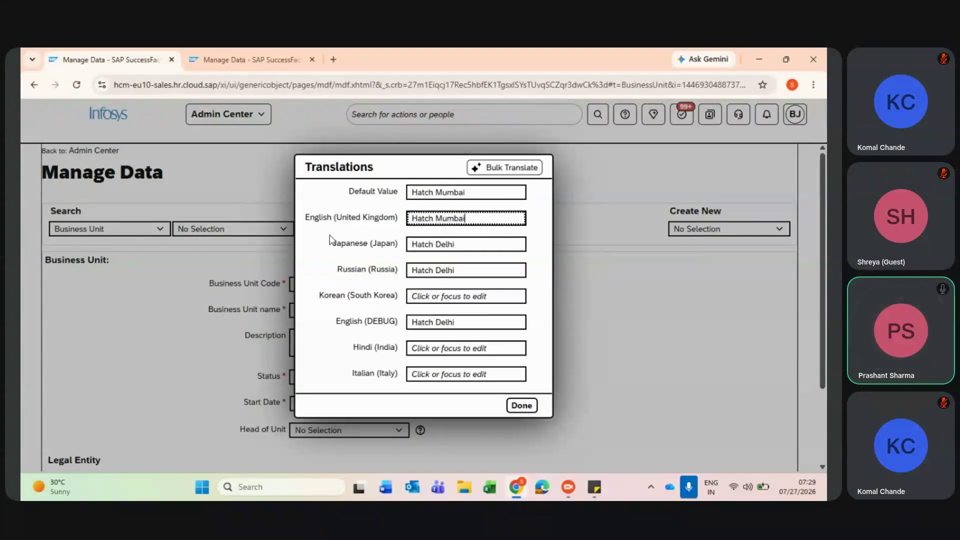
drag(465, 244, 326, 257)
key(ctrl+v)
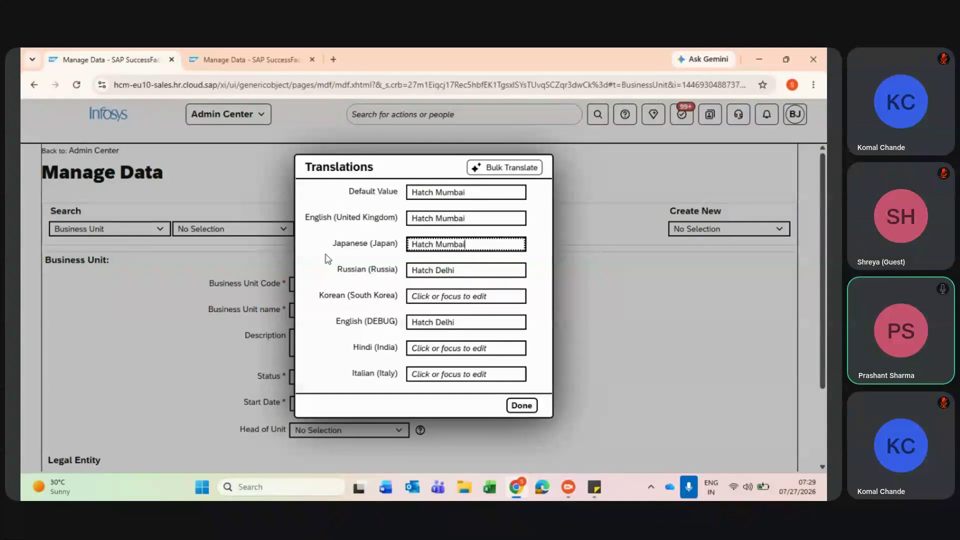
drag(465, 270, 270, 289)
key(ctrl+v)
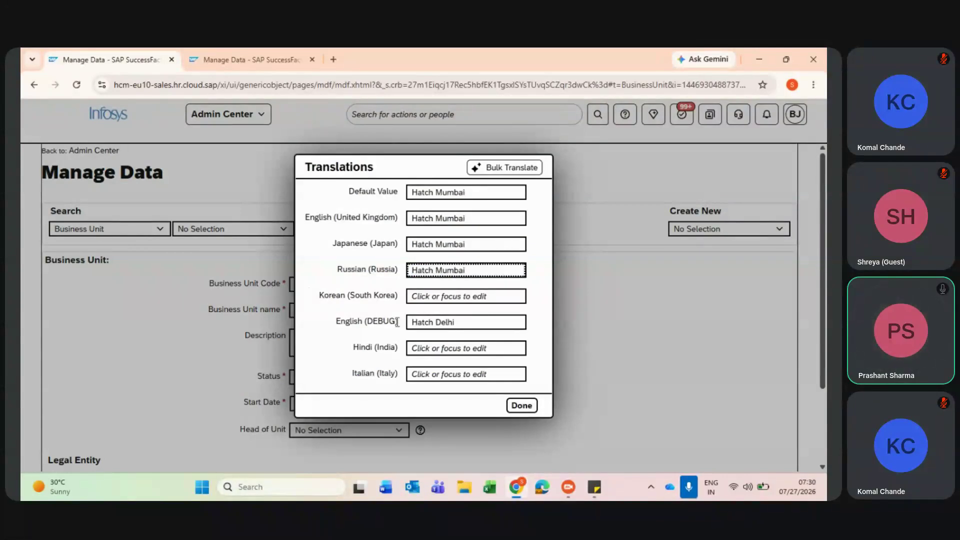
drag(468, 326, 282, 342)
key(ctrl+v)
click(515, 406)
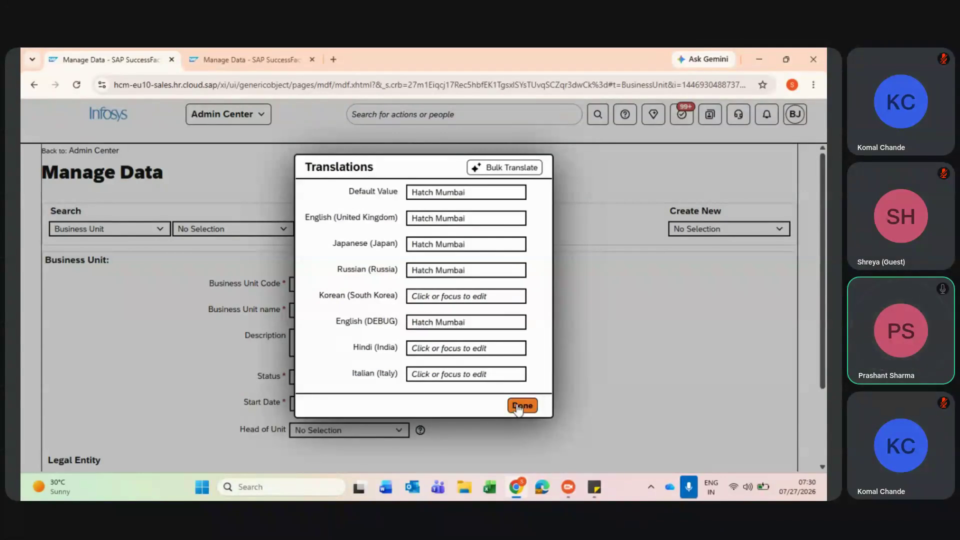
Change the H10300 record's Description to Hatch Mumbai and save the business unit
drag(344, 341, 204, 361)
key(ctrl+v)
key(Tab)
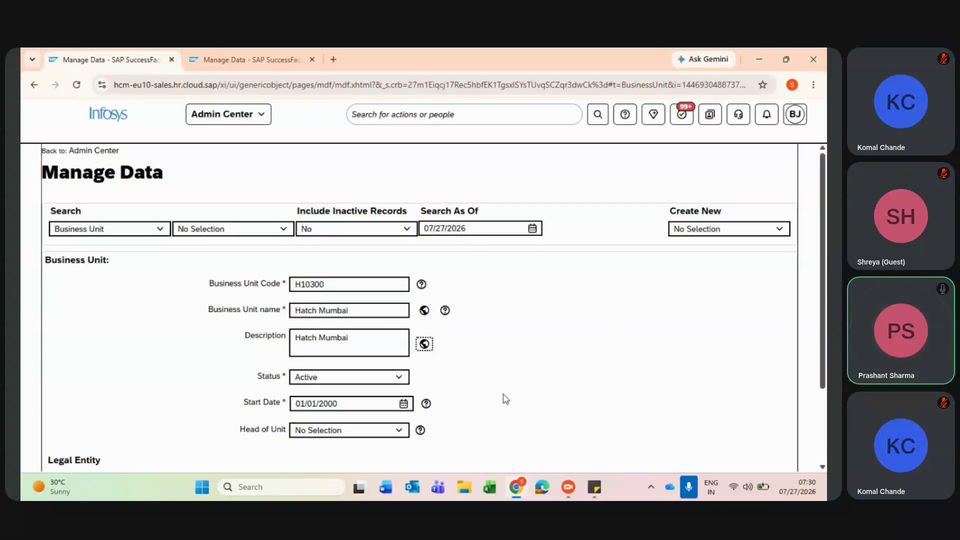
scroll(503, 395, down, 2)
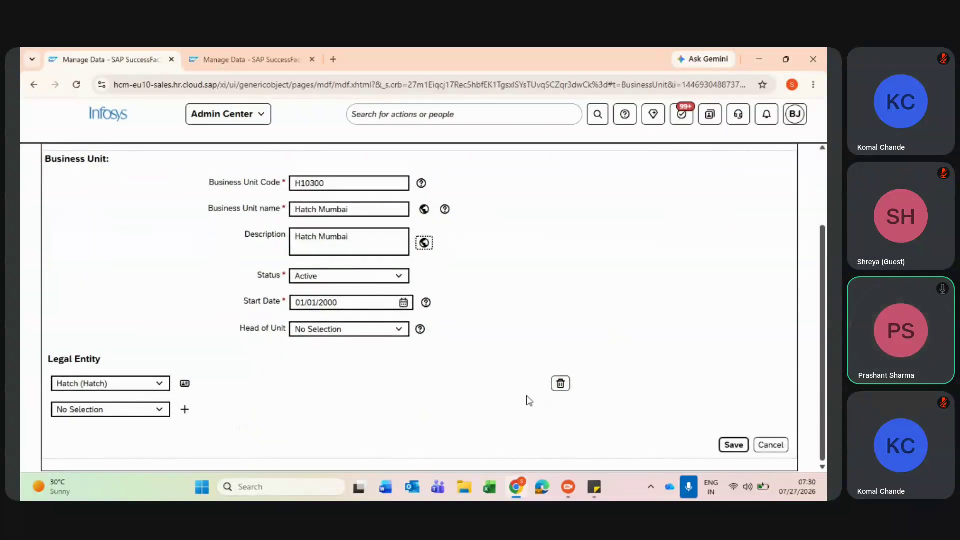
click(732, 446)
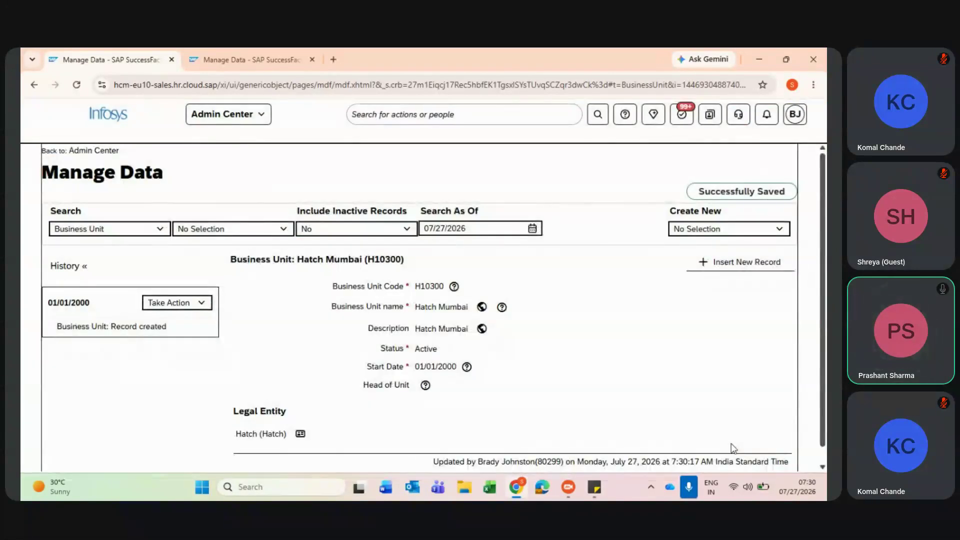
Switch to the sticky note, add H10300 to its BU line after H10200, and return to the browser
key(alt+Tab)
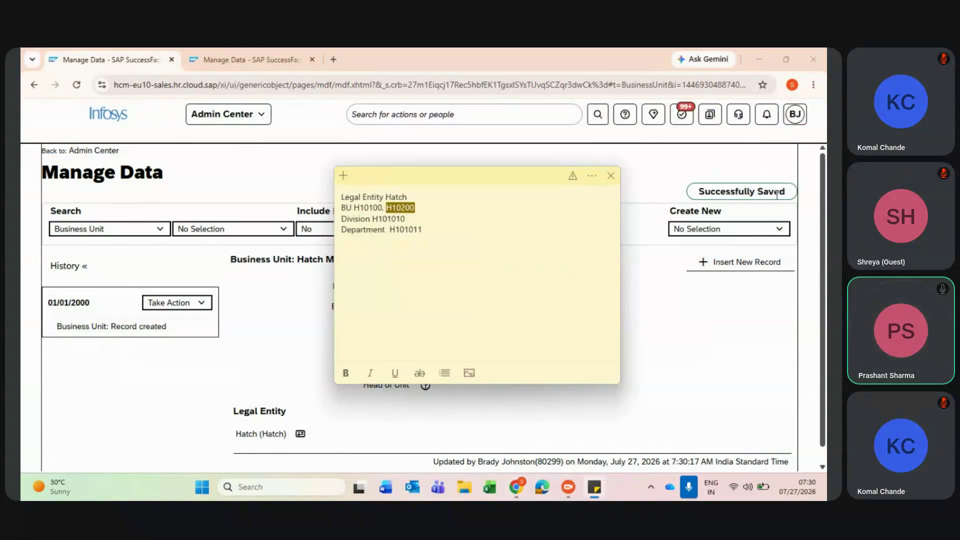
click(486, 209)
text(, H10)
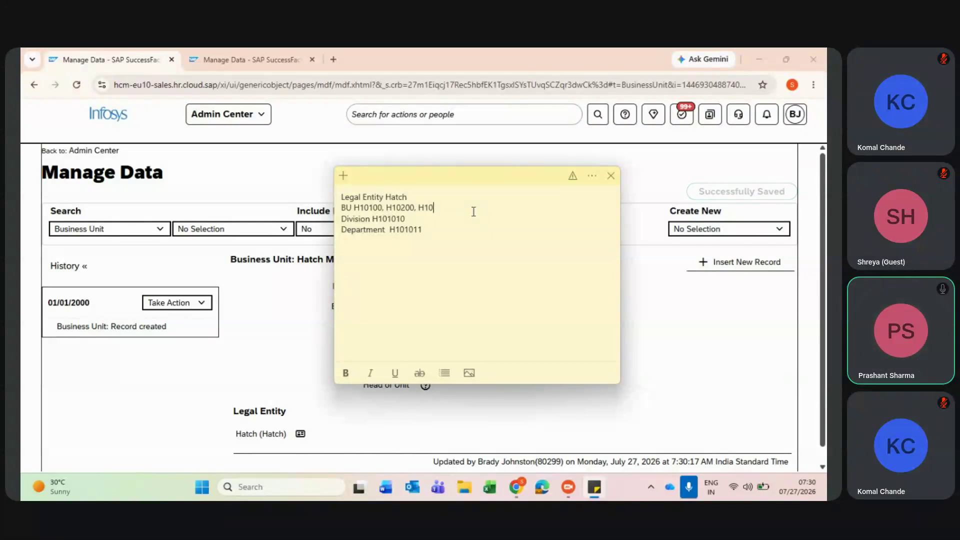
text(300)
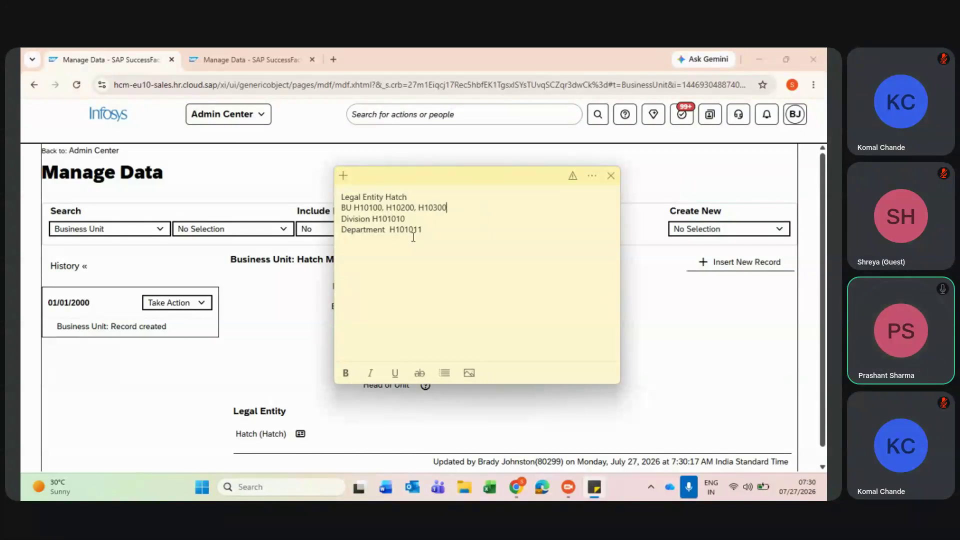
click(412, 219)
click(278, 298)
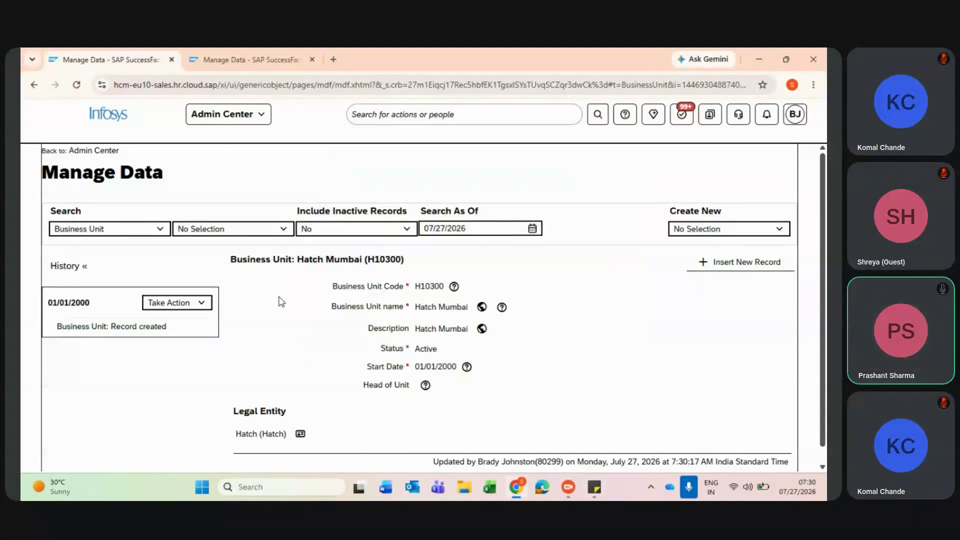
Start creating a new Division record in Manage Data
click(708, 224)
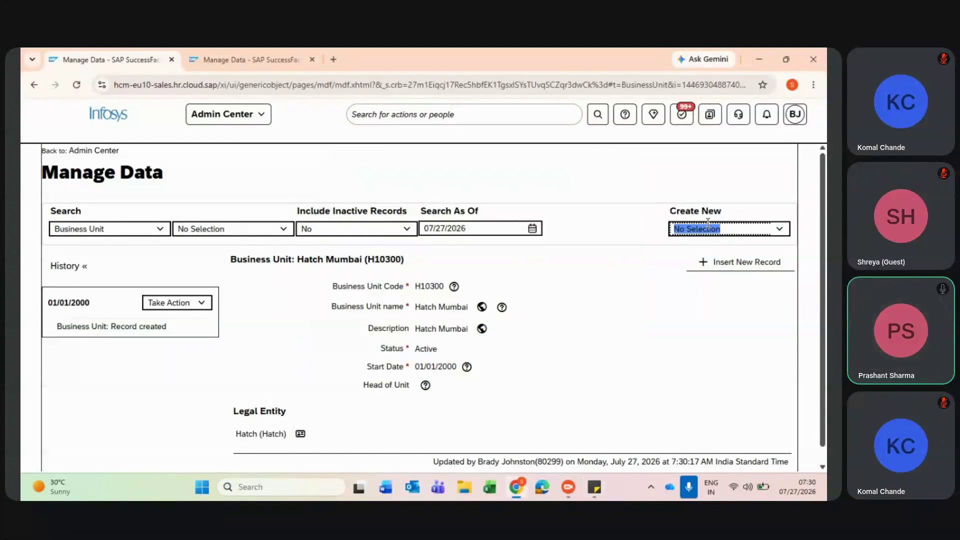
key(alt+Tab)
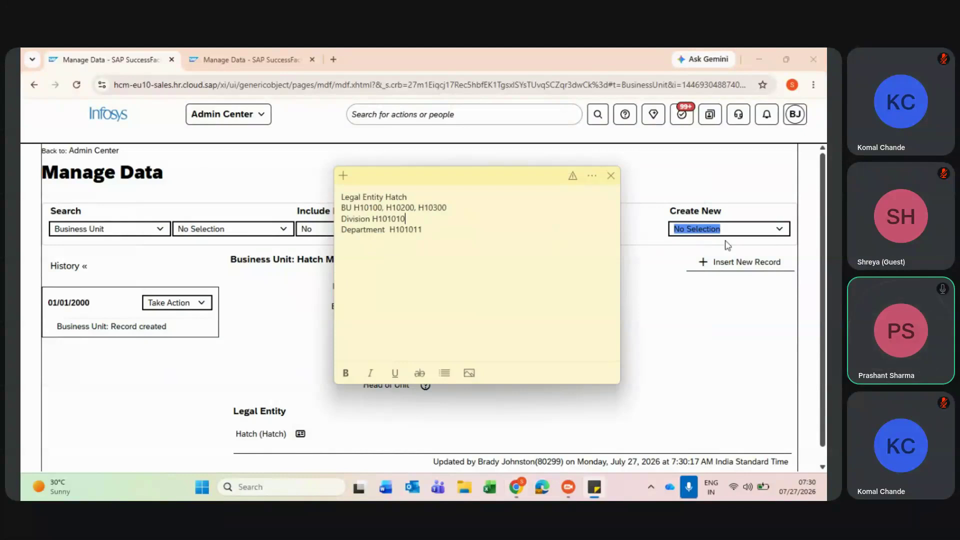
key(alt+Tab)
text(Divi)
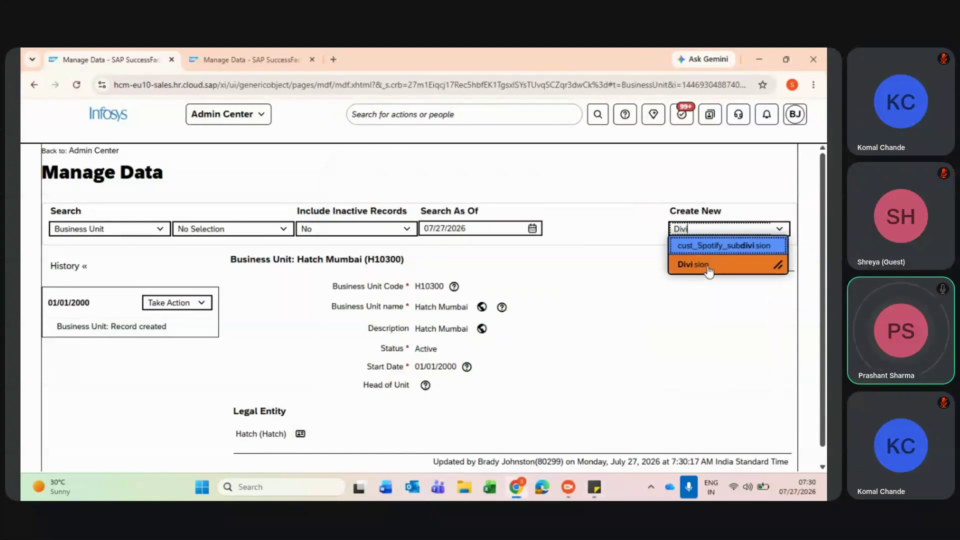
click(708, 268)
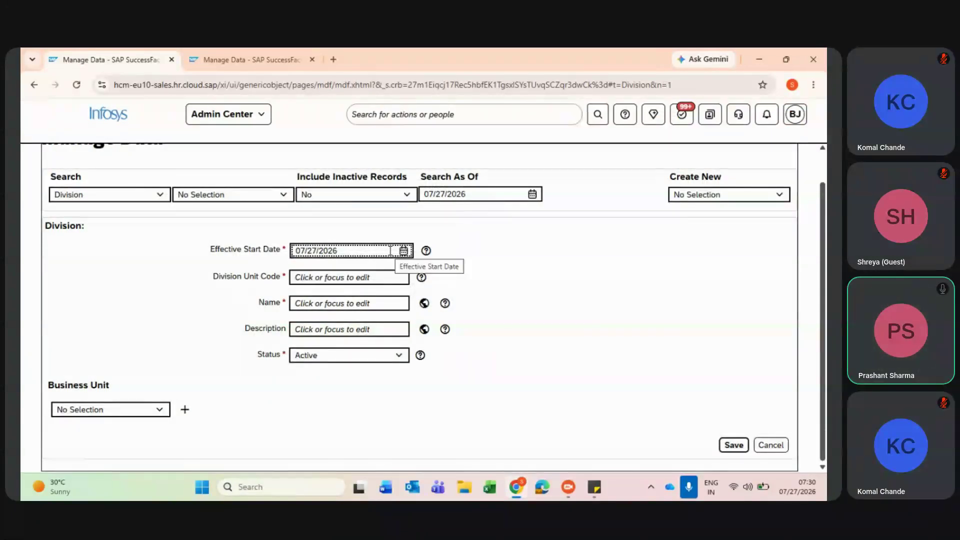
Set the new division's Effective Start Date to 01/01/2000
click(404, 251)
click(406, 283)
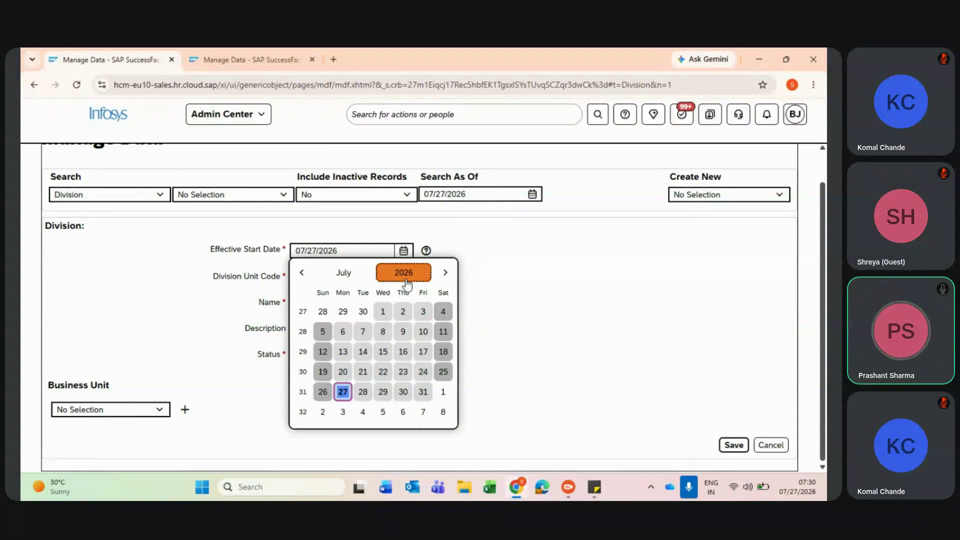
click(302, 279)
click(303, 279)
click(447, 281)
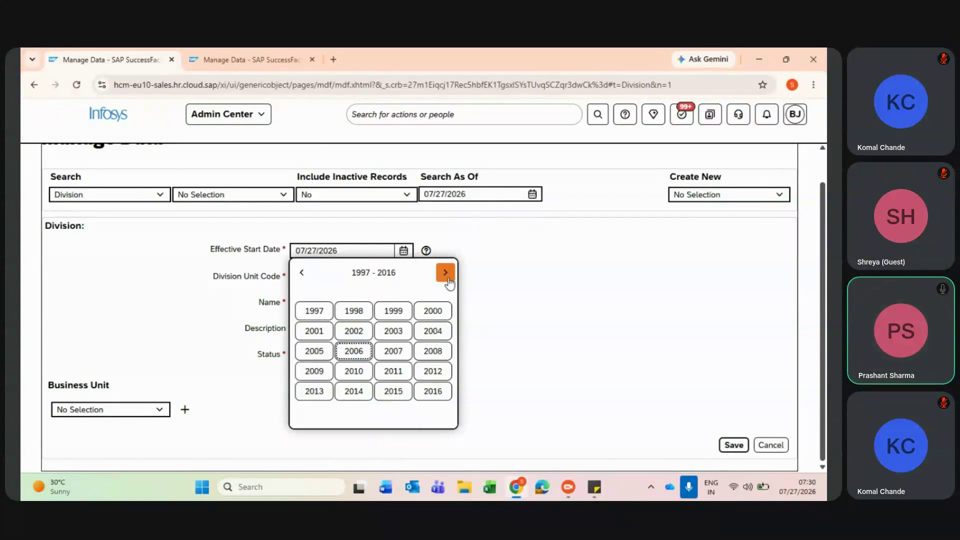
click(442, 315)
click(342, 274)
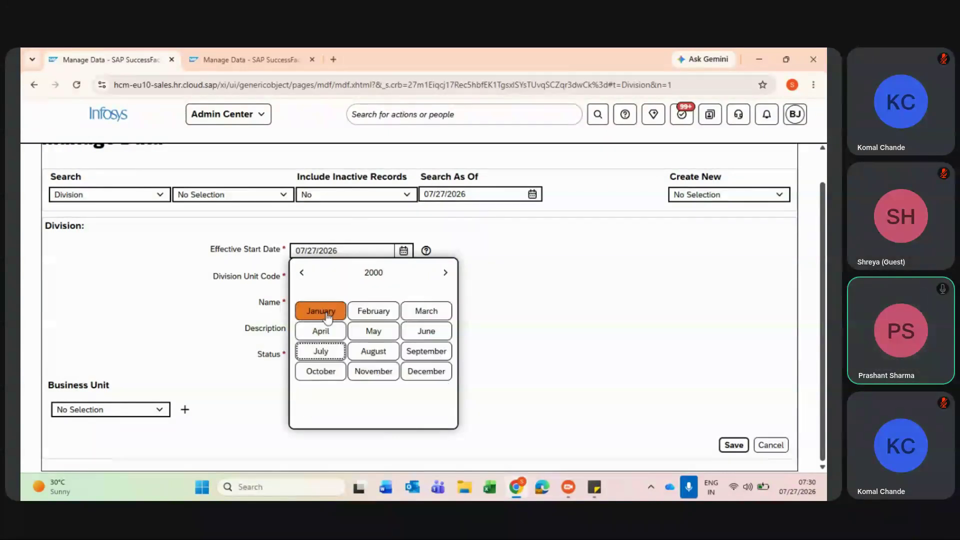
click(328, 314)
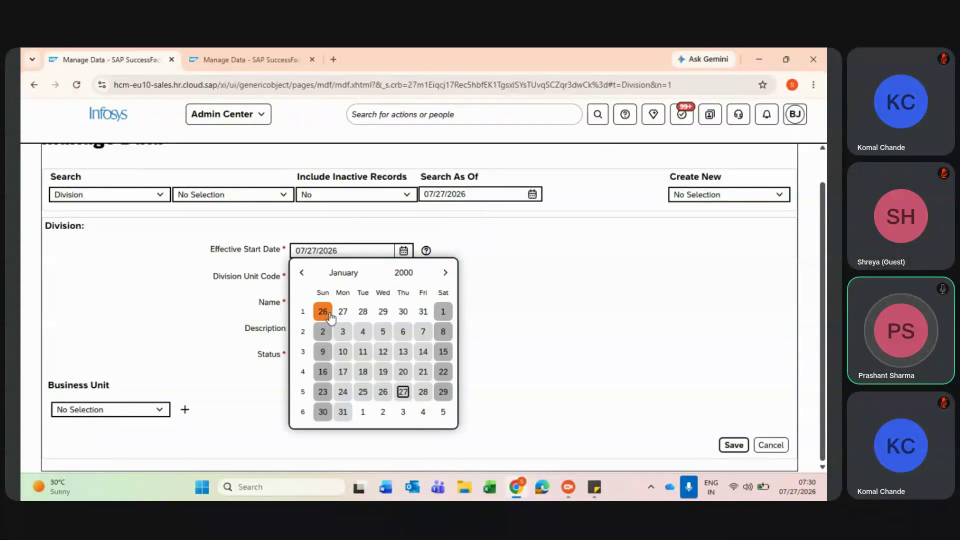
click(443, 312)
Copy the division code H101010 from the sticky note into the Division Unit Code
click(351, 274)
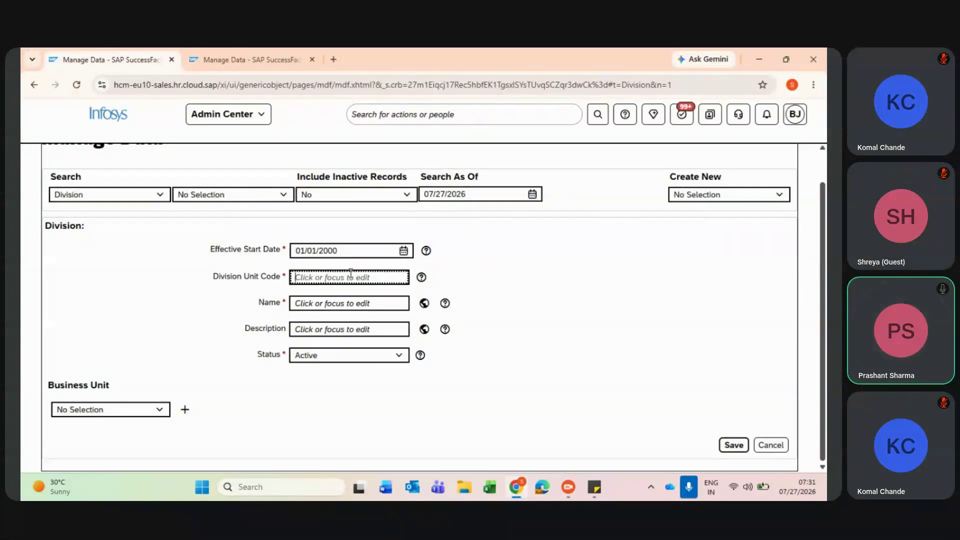
key(alt+Tab)
click(403, 218)
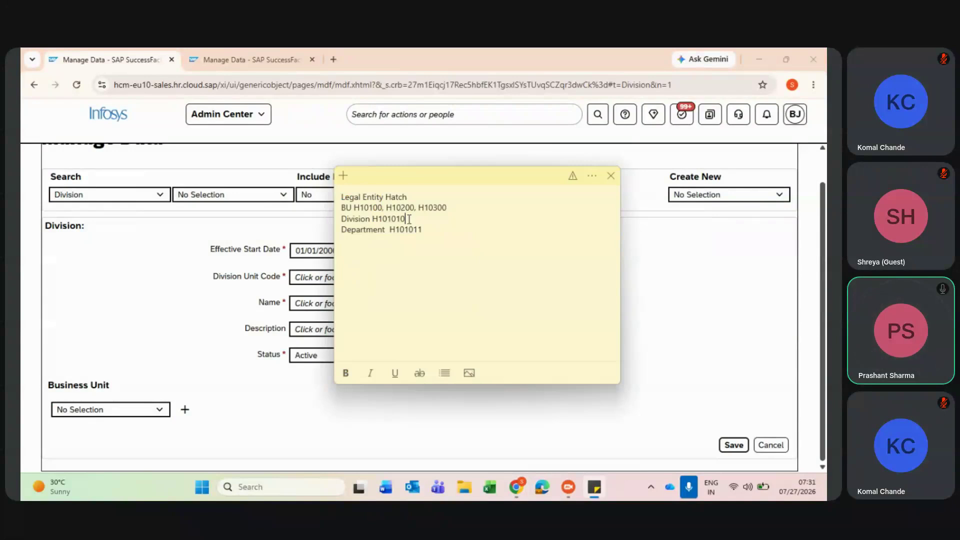
drag(405, 218, 373, 219)
key(ctrl+c)
click(304, 279)
key(ctrl+v)
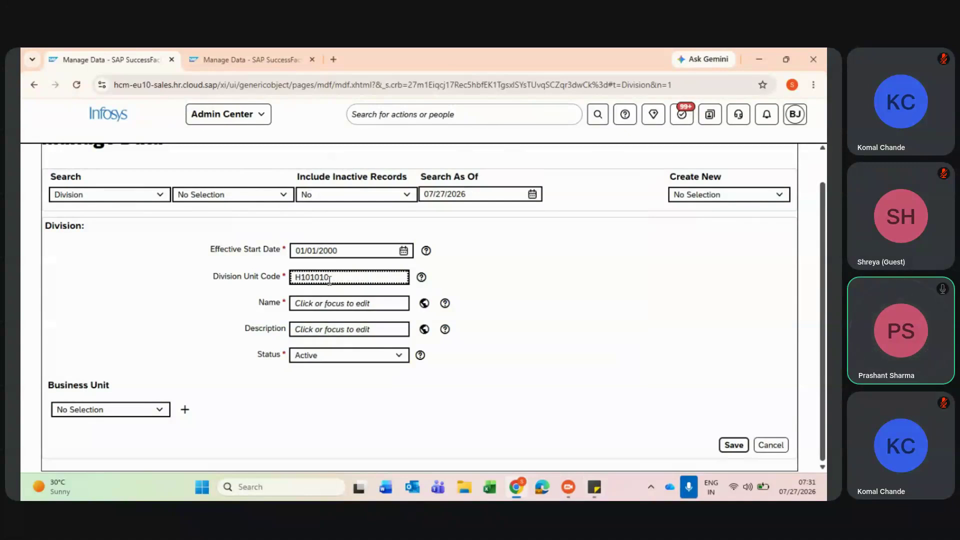
Enter Hatch Division Noida as both the Name and the Description of the division
click(326, 303)
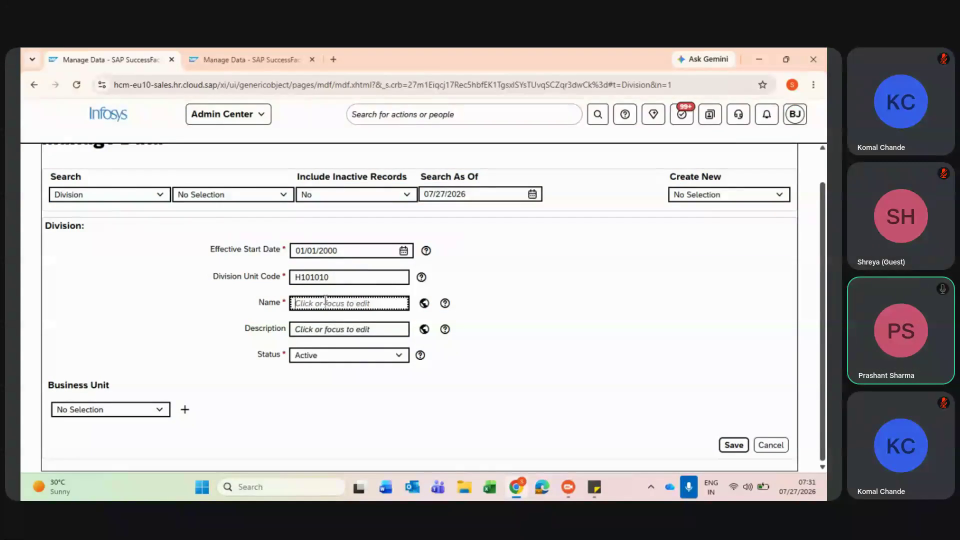
text(Hatch Divi)
text(sion Noida)
drag(381, 302, 285, 310)
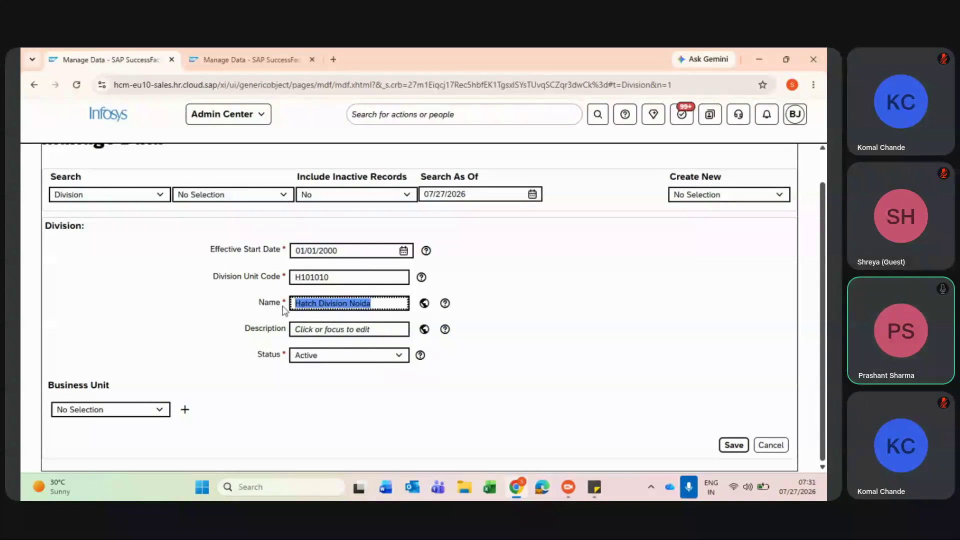
click(317, 330)
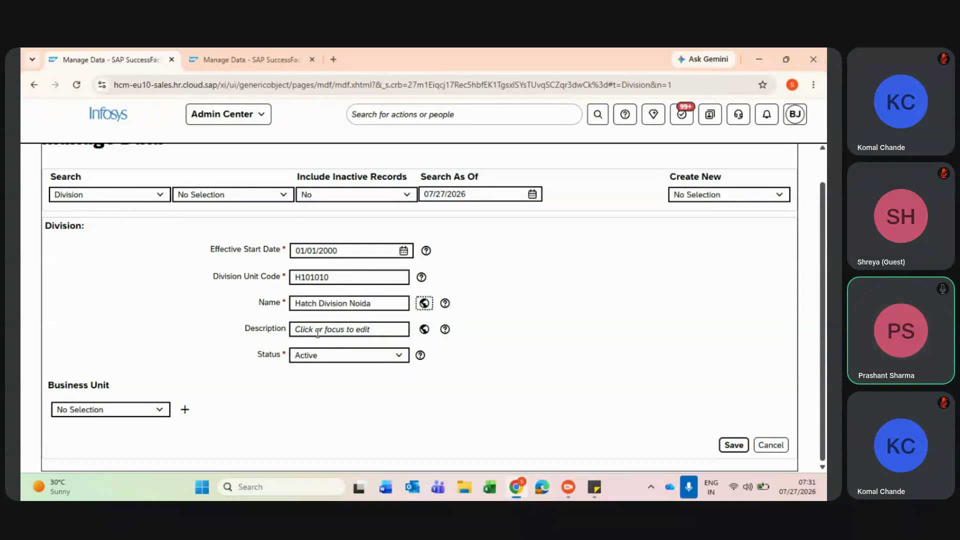
key(ctrl+v)
key(Tab)
Assign the business unit Hatch Noida (H10100) to the division and save the record
click(132, 406)
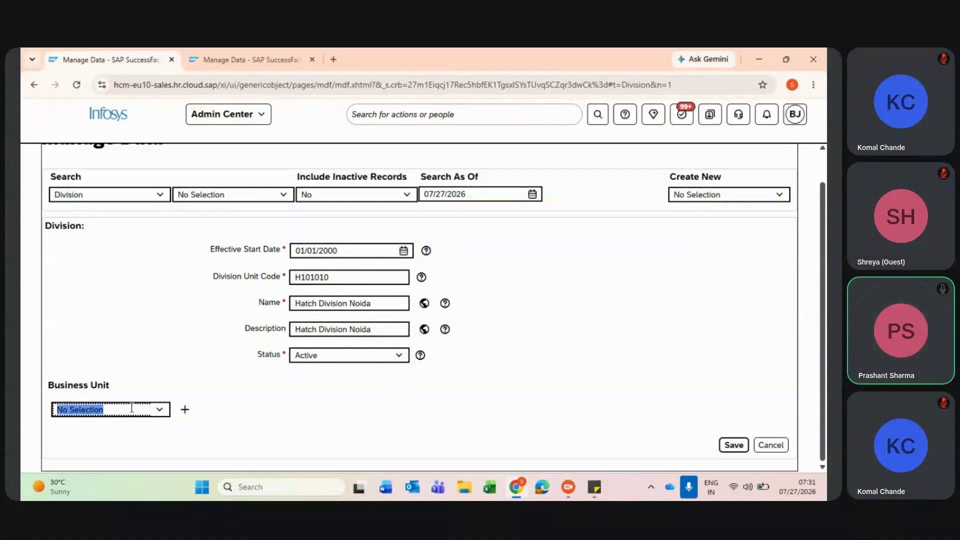
text(H10)
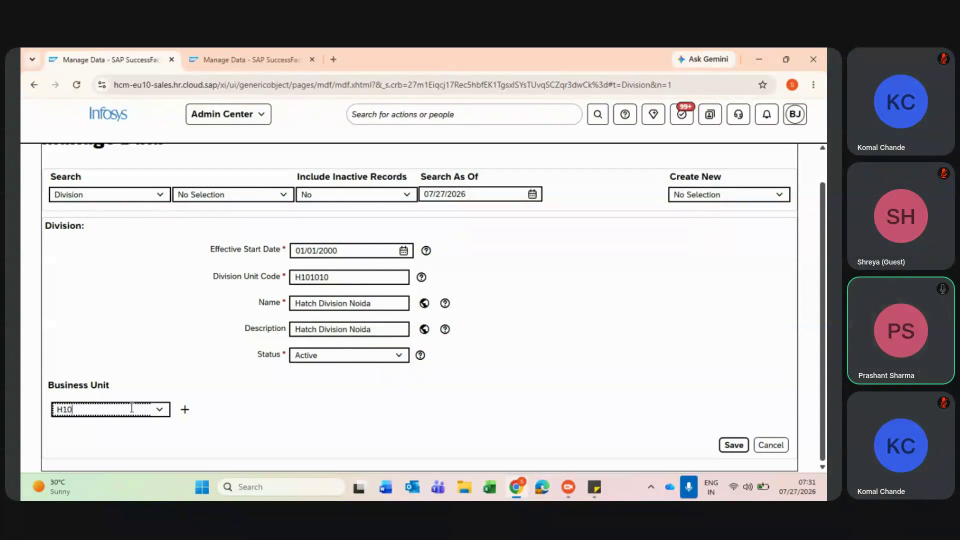
text(100)
click(115, 428)
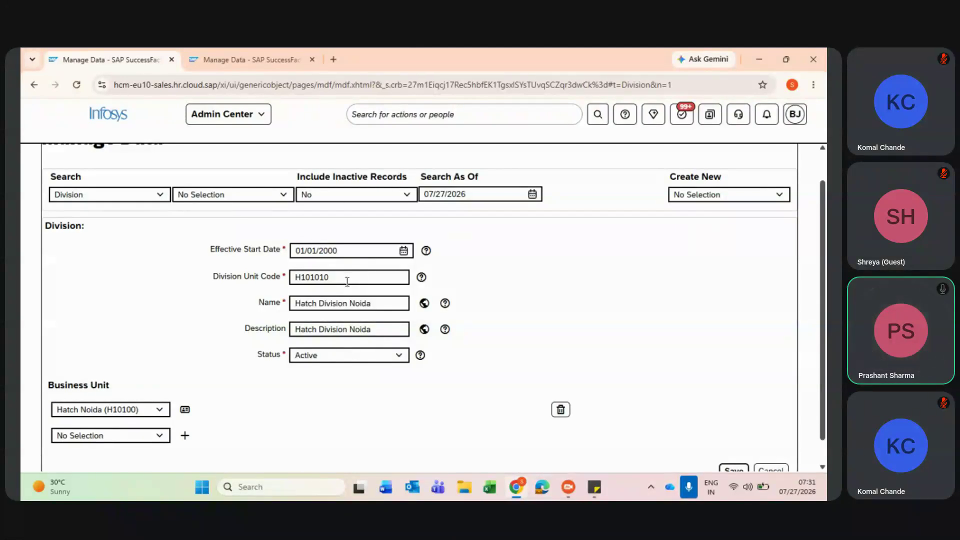
scroll(482, 428, down, 1)
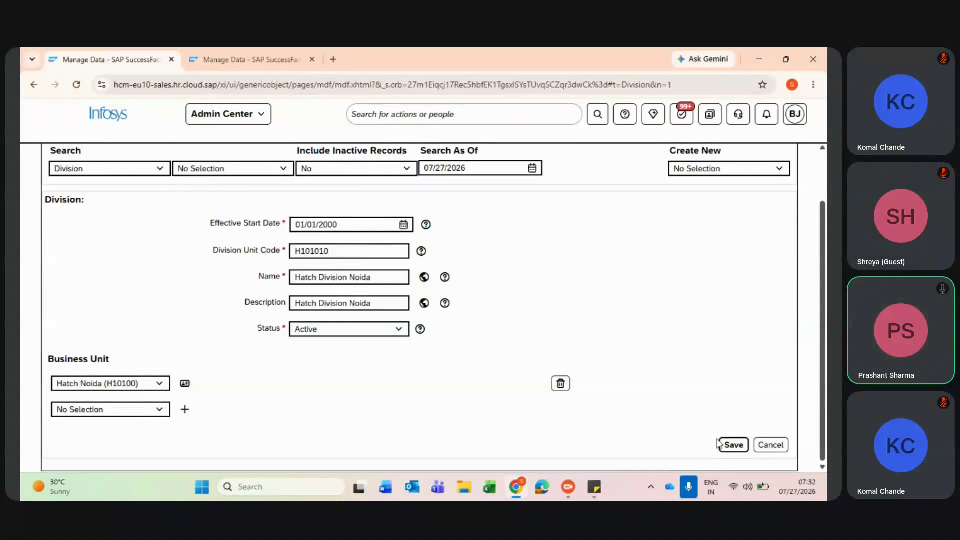
click(733, 449)
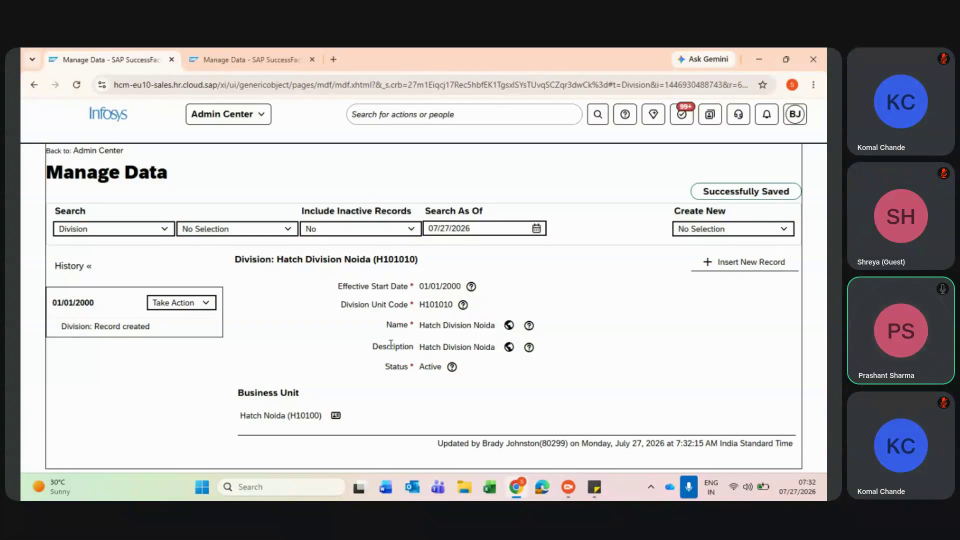
Check the division code on the sticky note and start a copy of the Hatch Division Noida (H101010) record
key(alt+Tab)
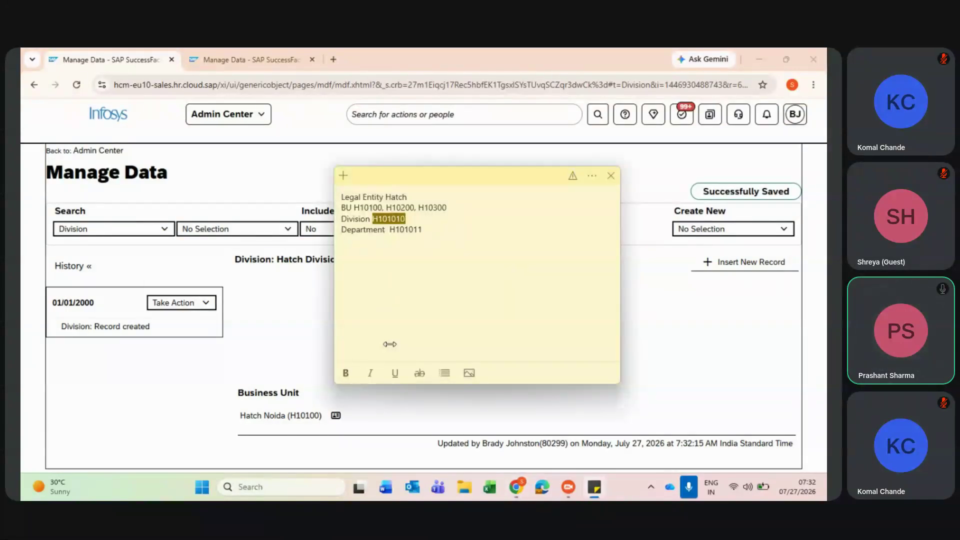
click(417, 221)
click(283, 300)
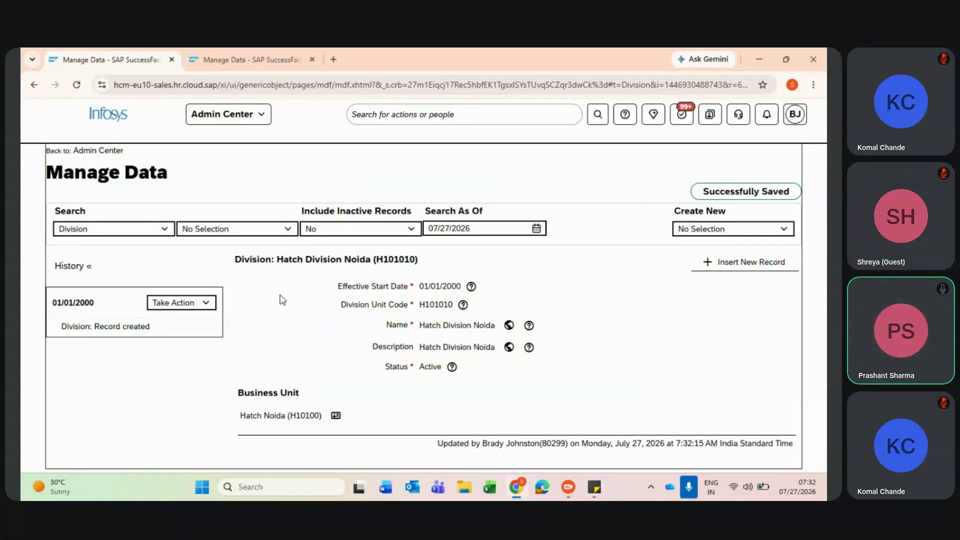
click(205, 303)
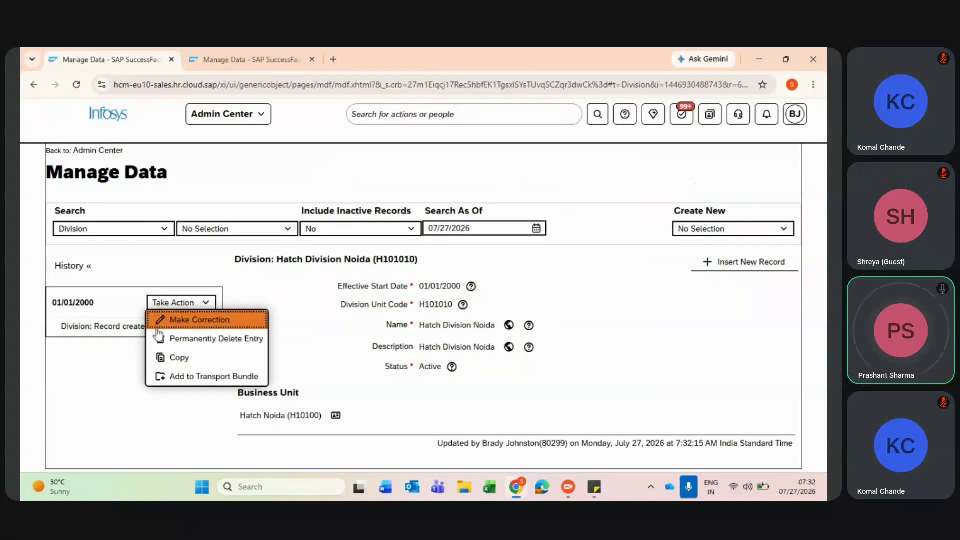
click(171, 357)
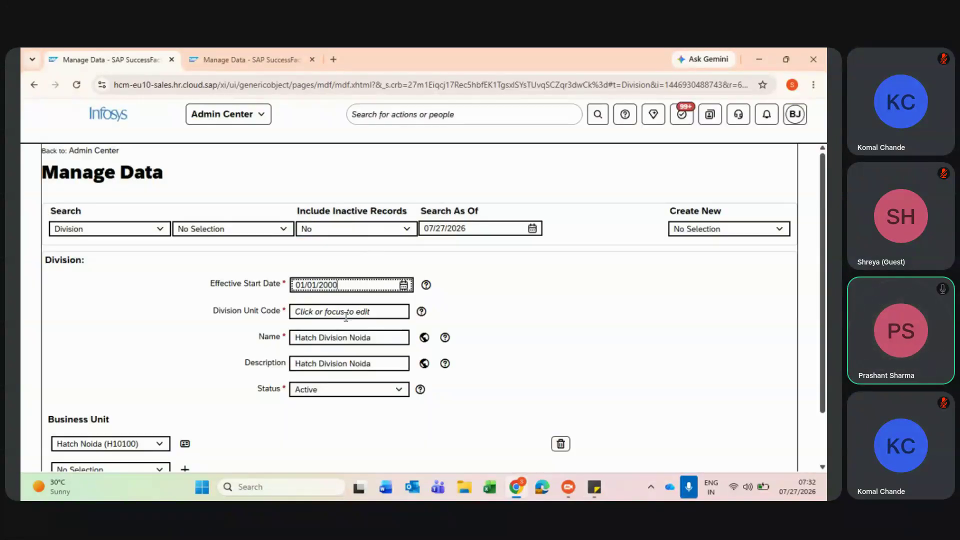
Change both the Name and the Description of the copied division to Hatch Division Noida2
click(346, 313)
click(383, 335)
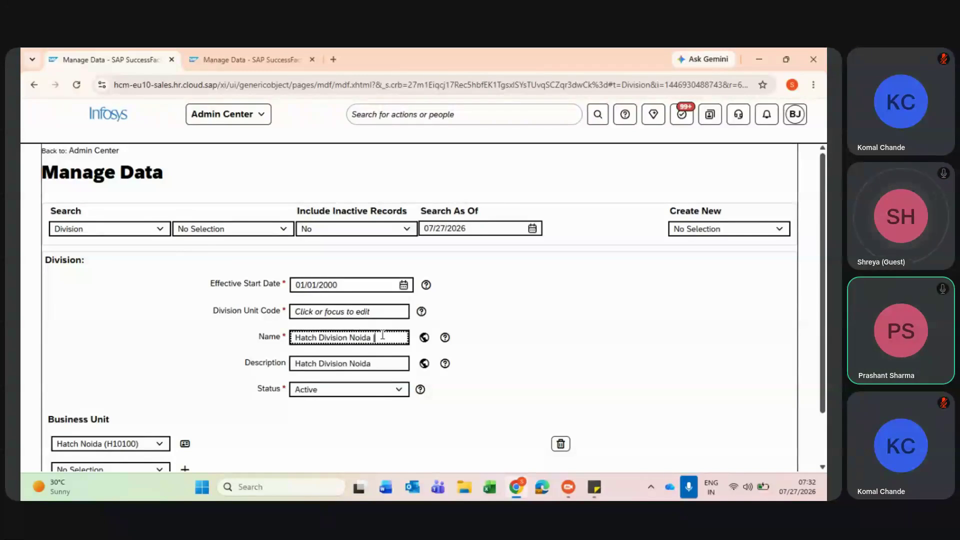
key(BackSpace)
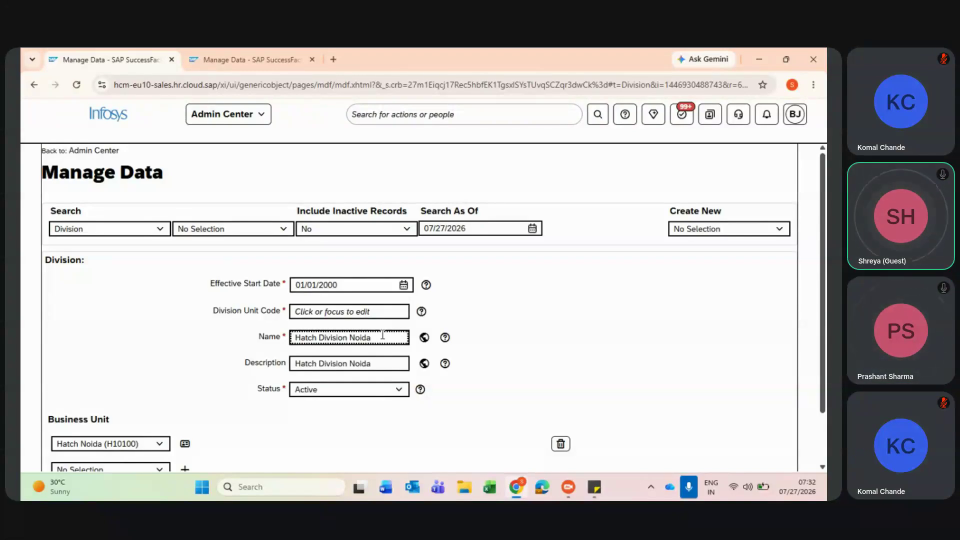
click(378, 366)
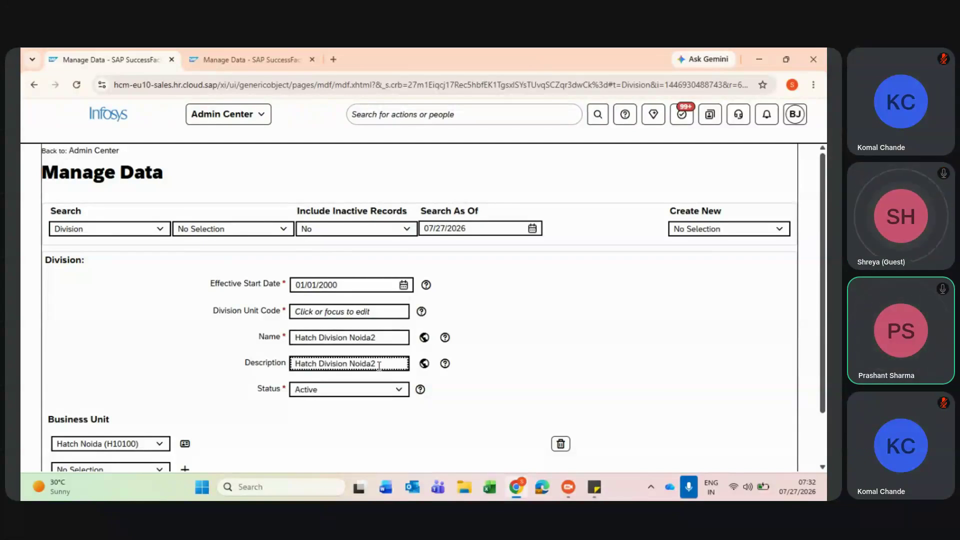
key(Tab)
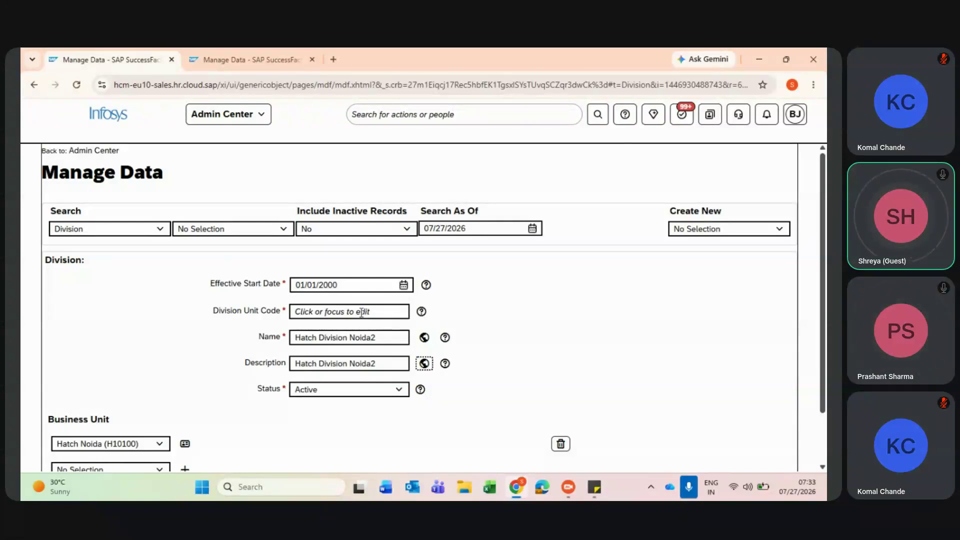
Enter H101020 as the Division Unit Code, checking its format against the division code on the sticky note
click(361, 313)
text(H10102)
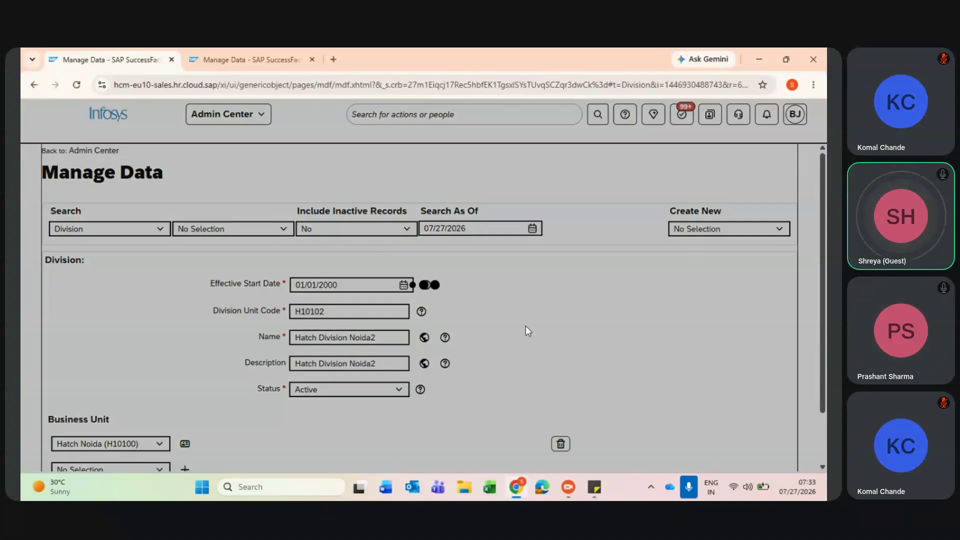
key(alt+Tab)
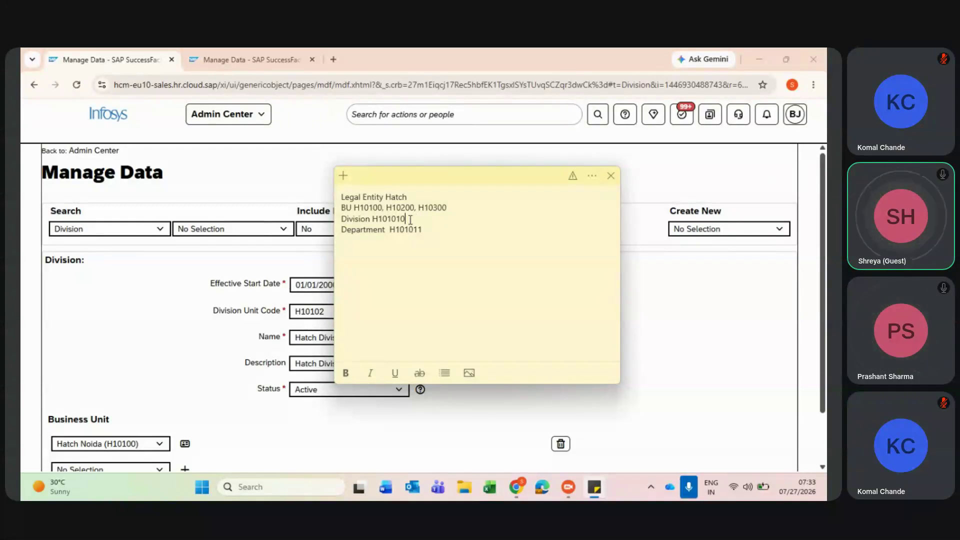
click(326, 313)
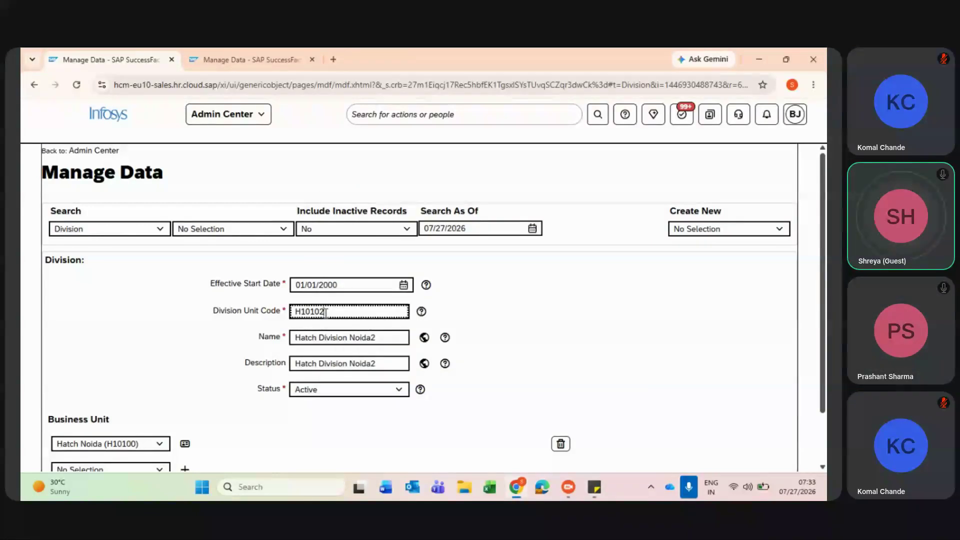
click(502, 331)
scroll(502, 331, down, 2)
Replace the Division Unit Code with H101010 copied from the sticky note, edit it to H101020 and save the division
drag(342, 250, 278, 249)
key(alt+Tab)
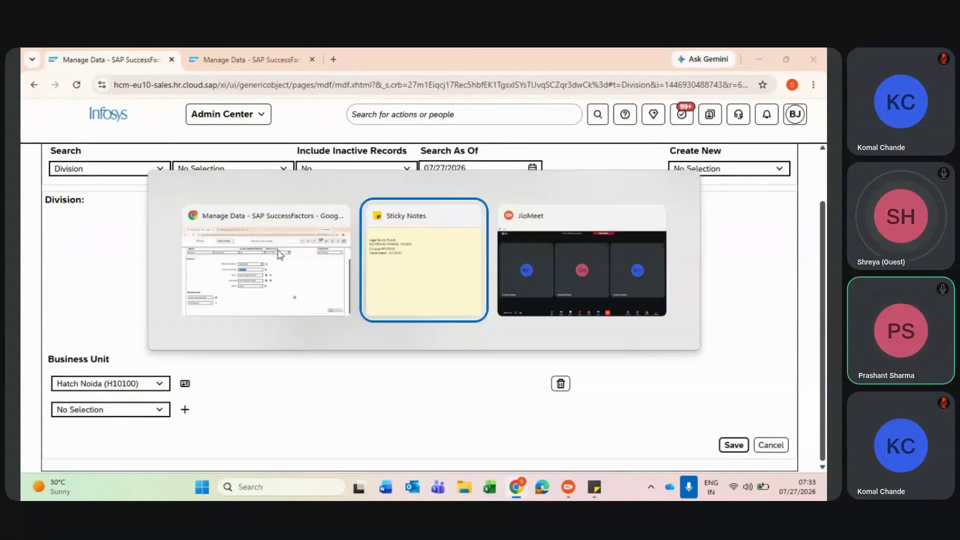
drag(405, 219, 374, 219)
key(ctrl+c)
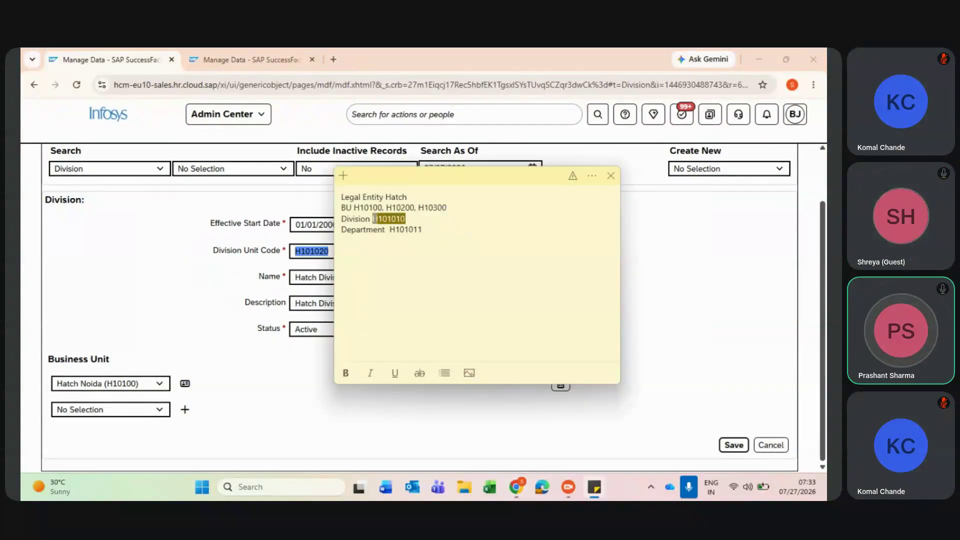
key(alt+Tab)
click(332, 252)
drag(332, 252, 279, 253)
key(ctrl+v)
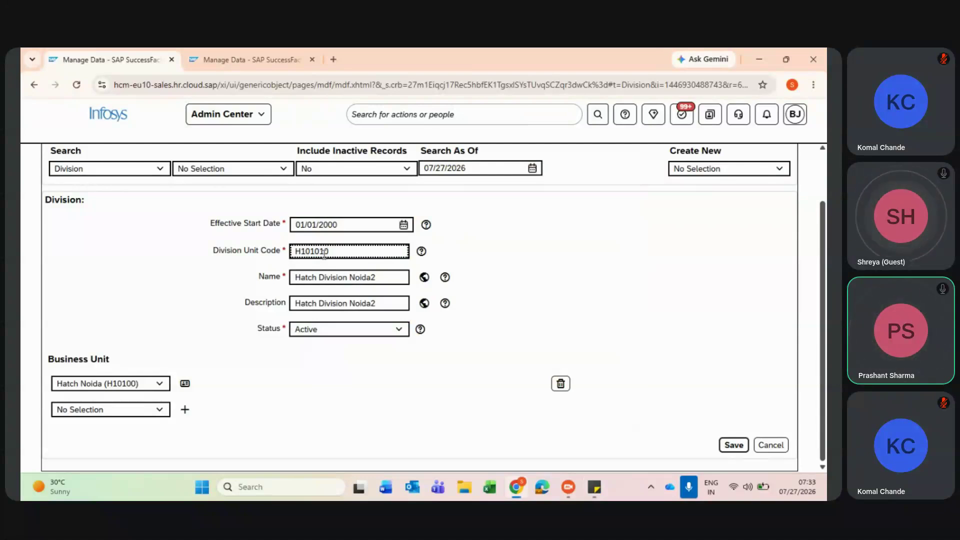
click(655, 310)
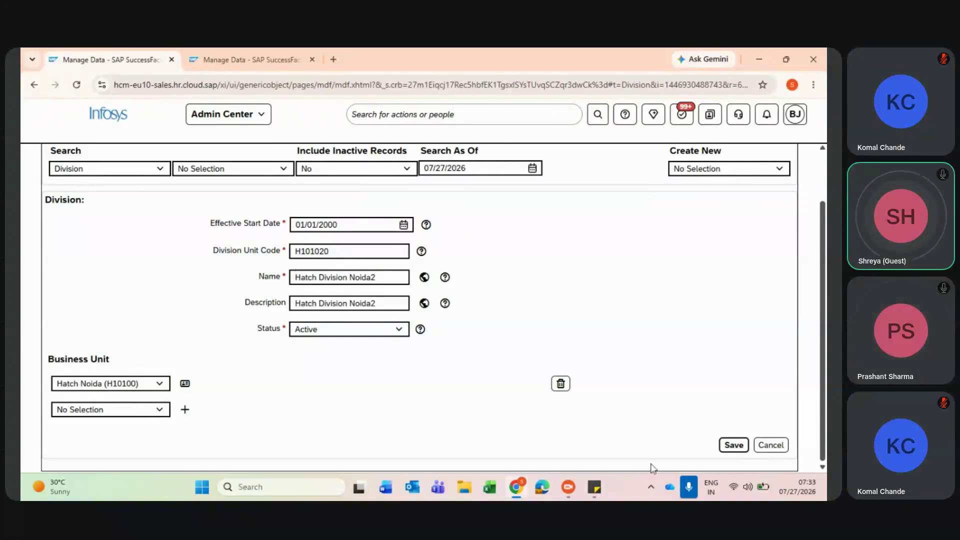
click(732, 446)
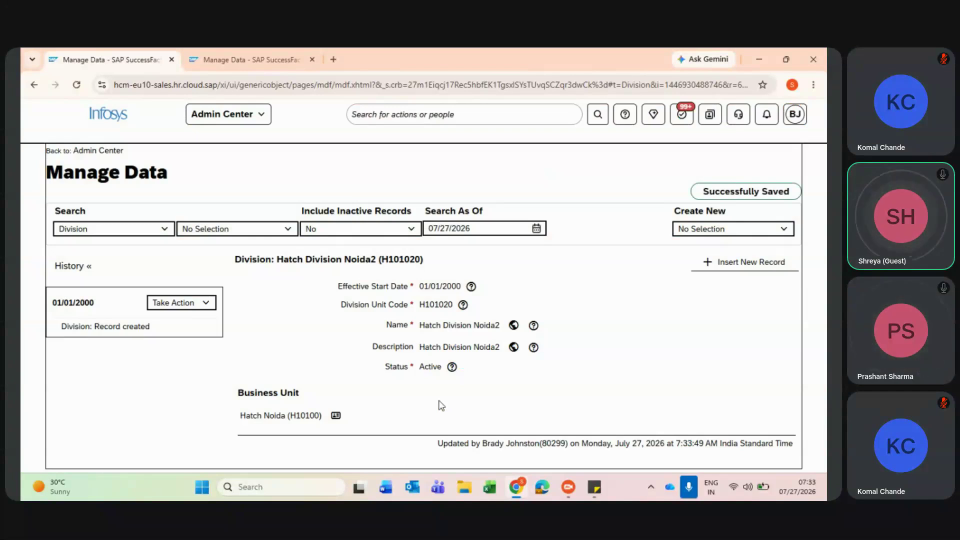
Add the code H101020 to the Division line of the sticky note, separated from H101010 by a comma and a space
key(alt+Tab)
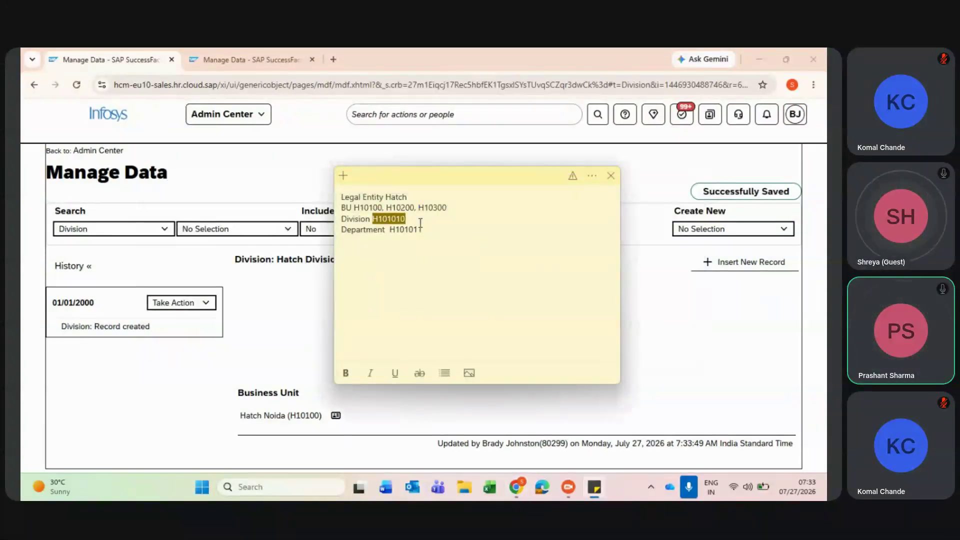
click(418, 218)
text(,)
text(H)
text(101)
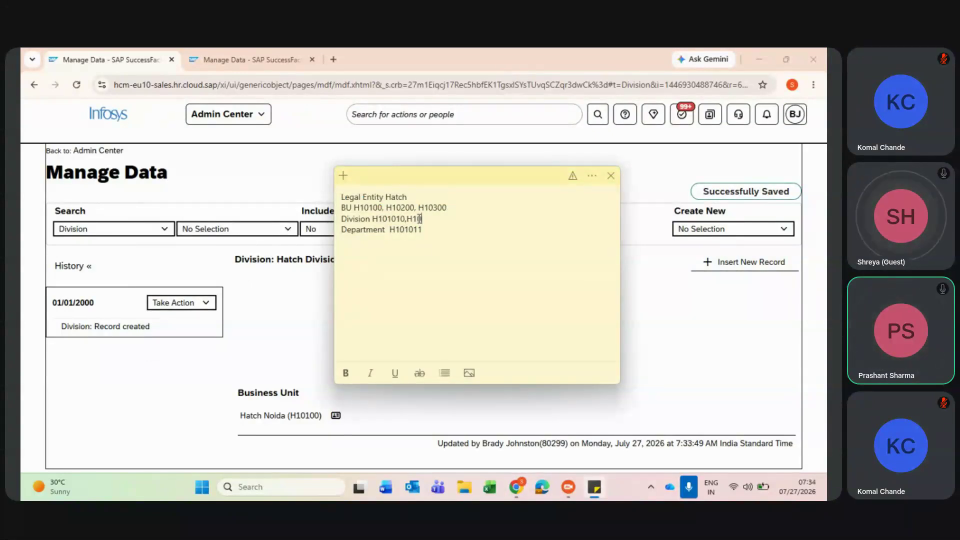
text(020)
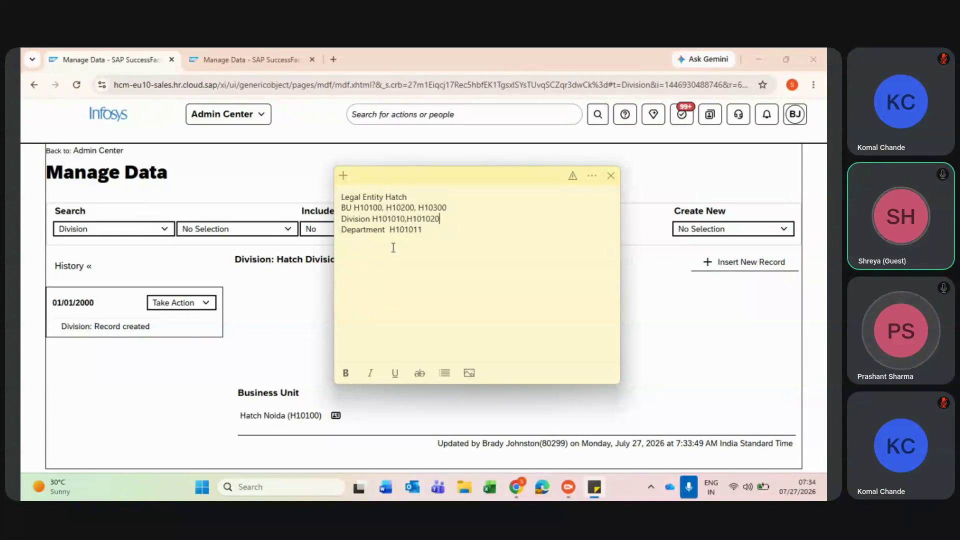
click(407, 219)
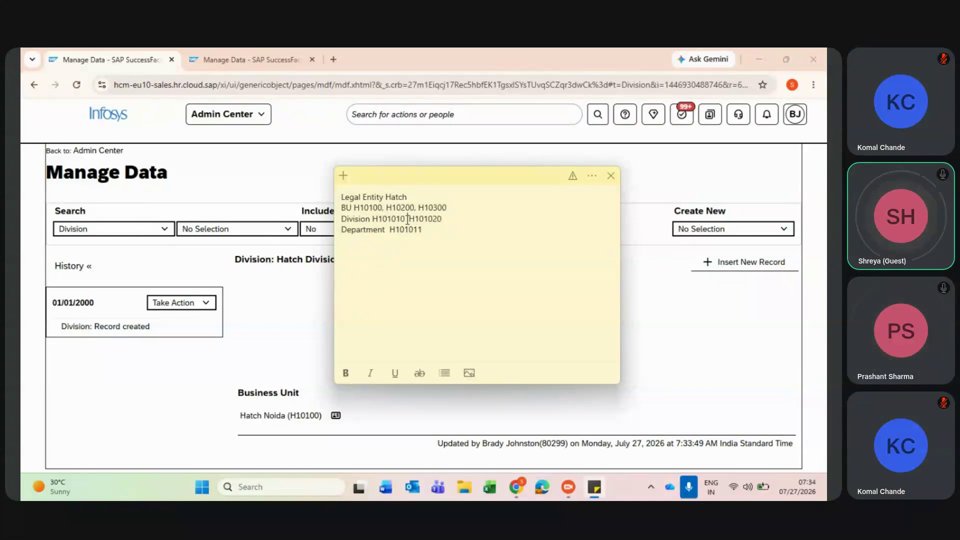
key(BackSpace)
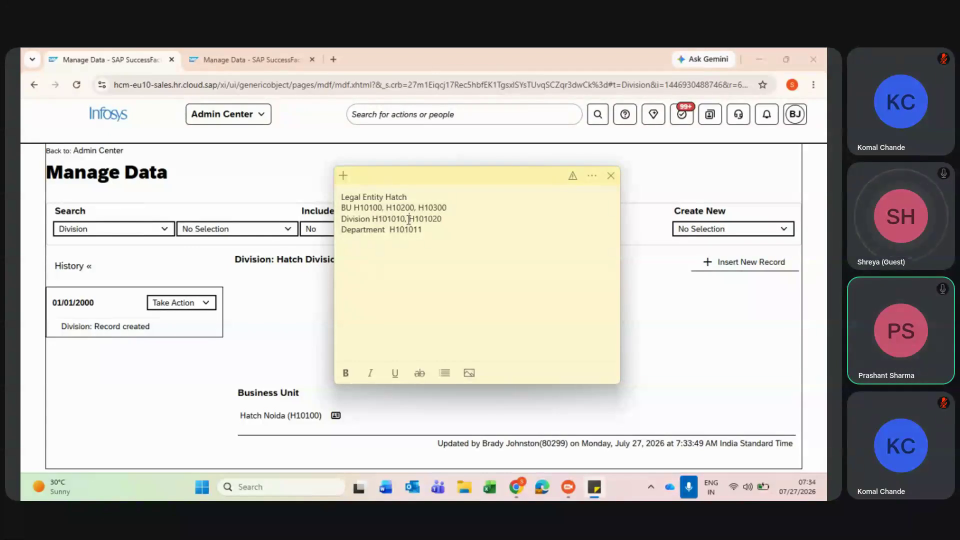
Return to Manage Data and start creating a new Department record
click(316, 312)
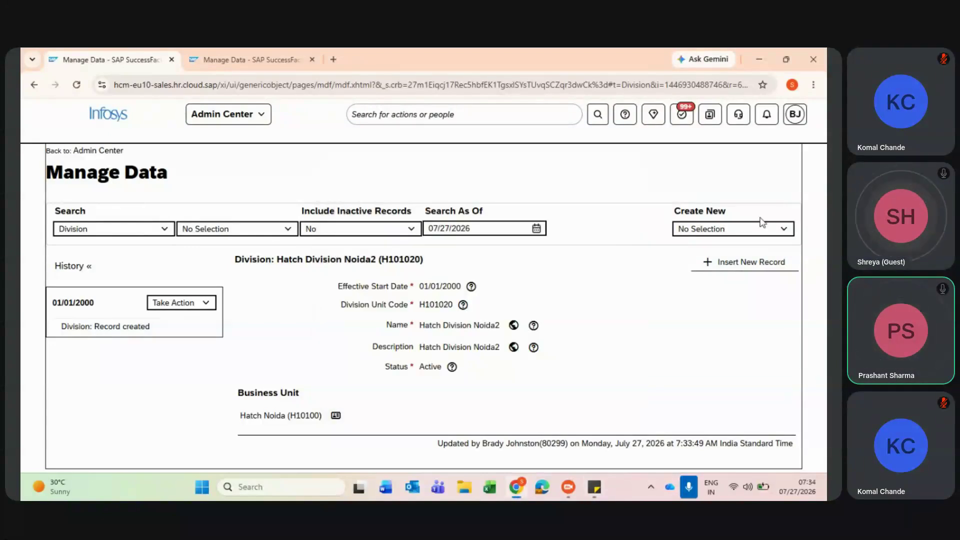
click(743, 227)
text(S)
text(D)
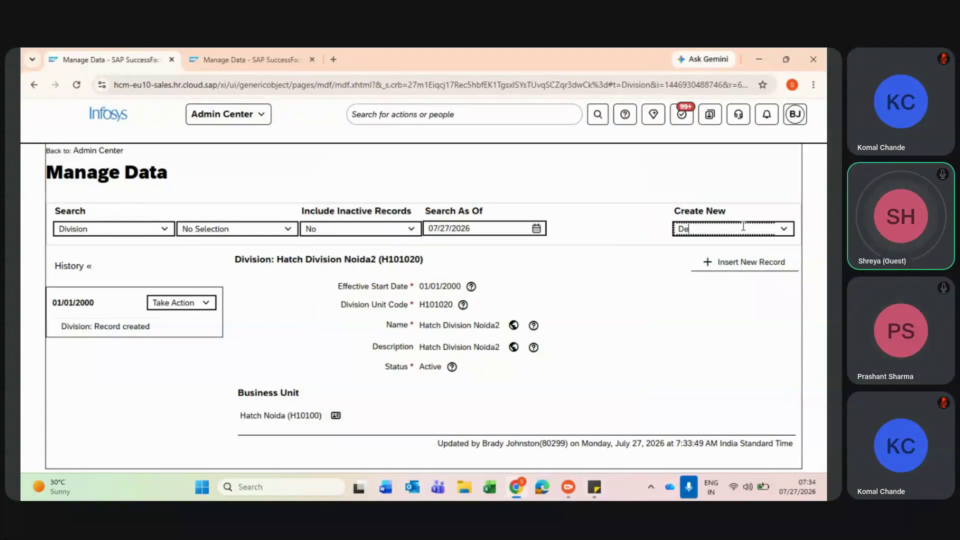
text(epart)
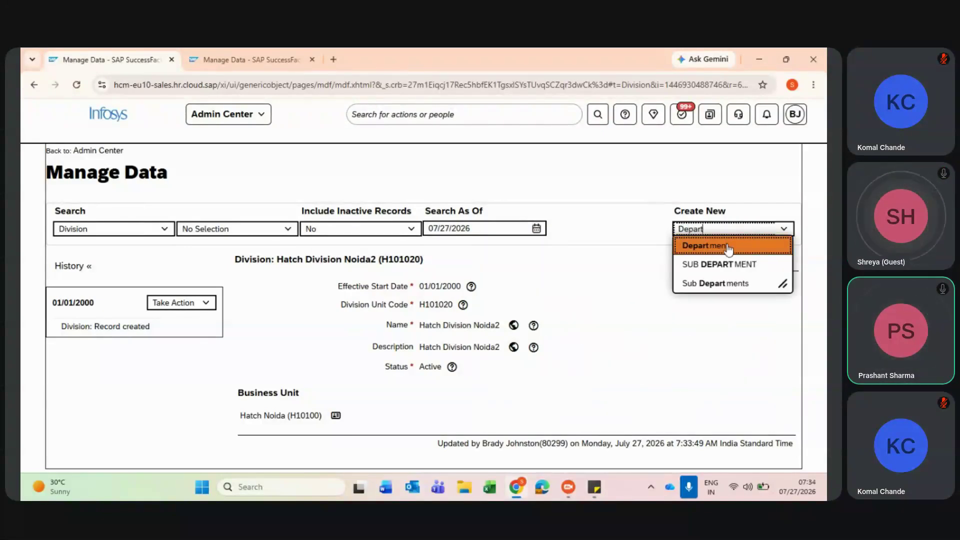
click(728, 247)
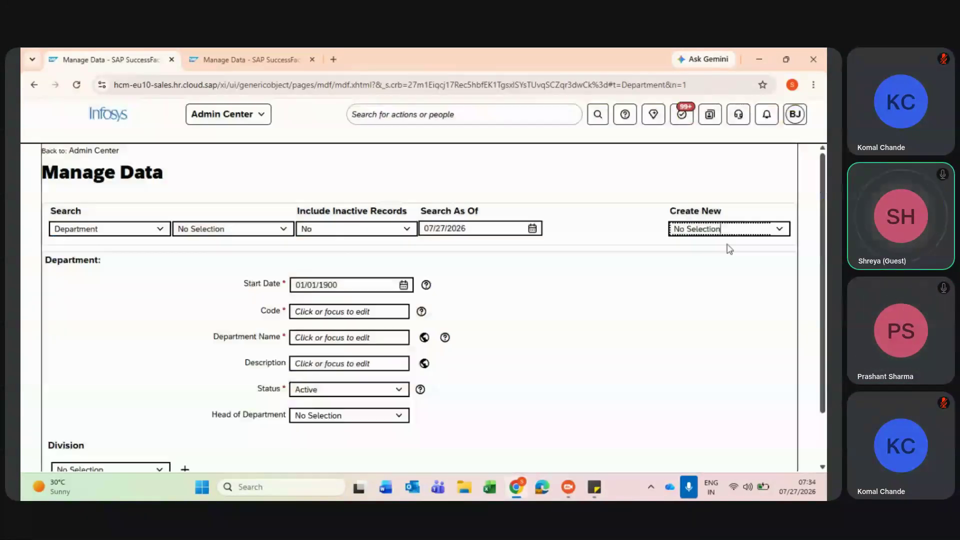
scroll(398, 423, down, 2)
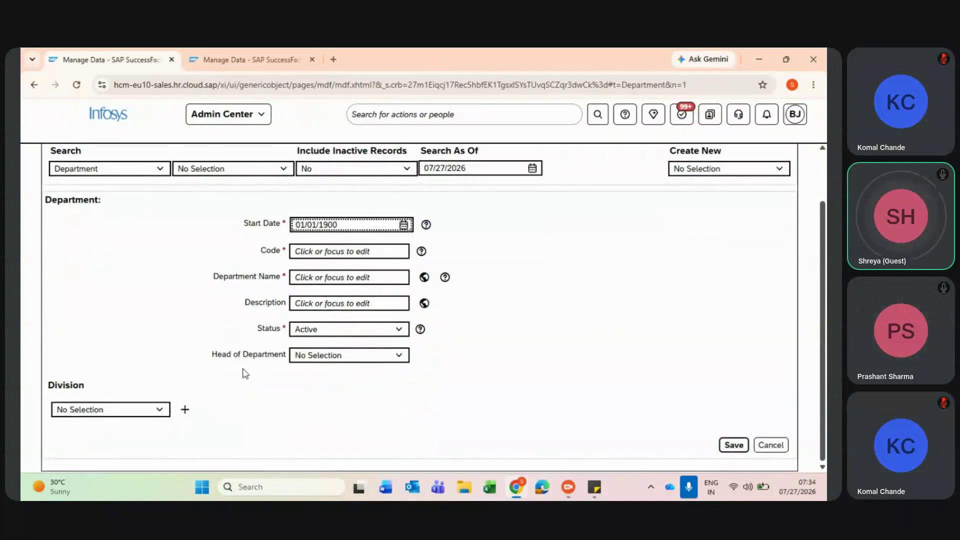
click(403, 226)
click(529, 231)
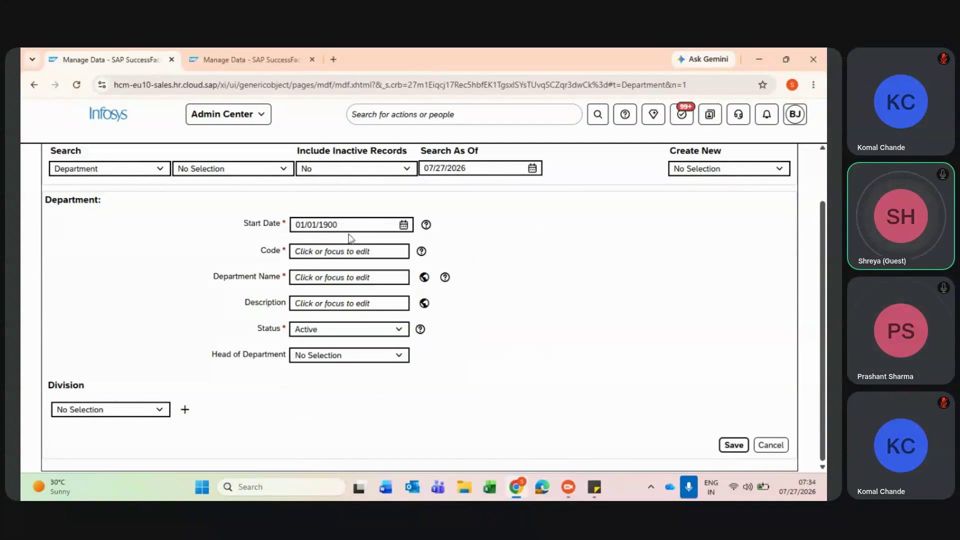
click(350, 225)
drag(350, 224, 279, 218)
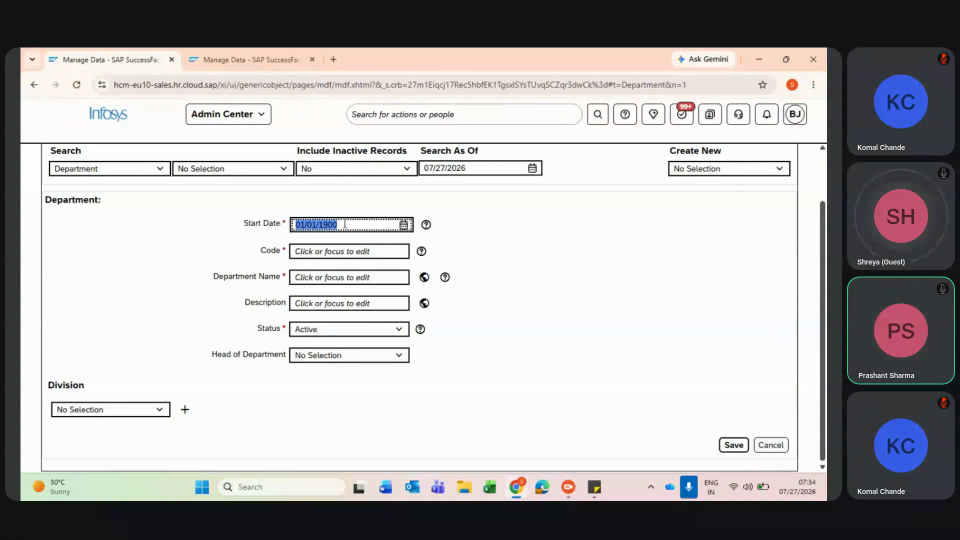
click(370, 224)
key(ctrl+shift+Left)
key(ctrl+shift+Left)
key(ctrl+shift+Left)
key(BackSpace)
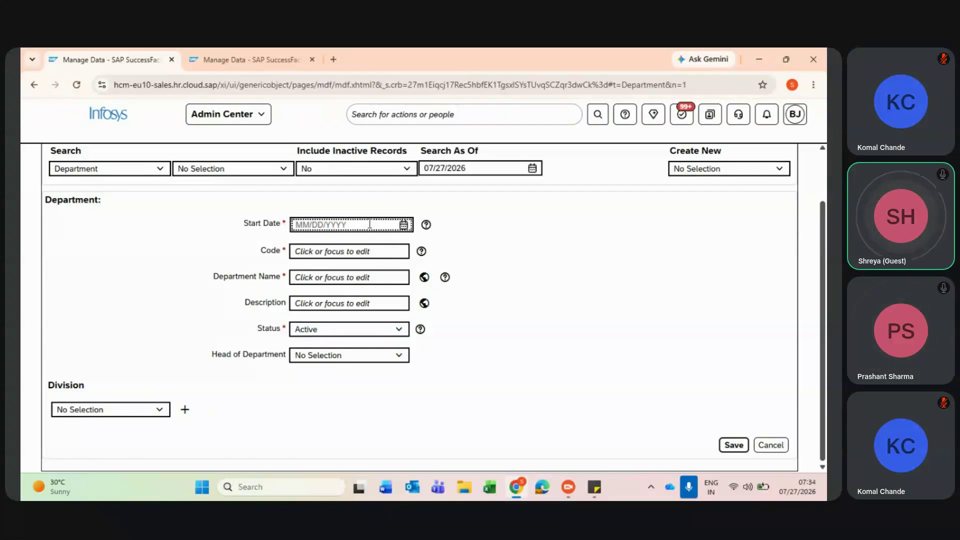
click(497, 279)
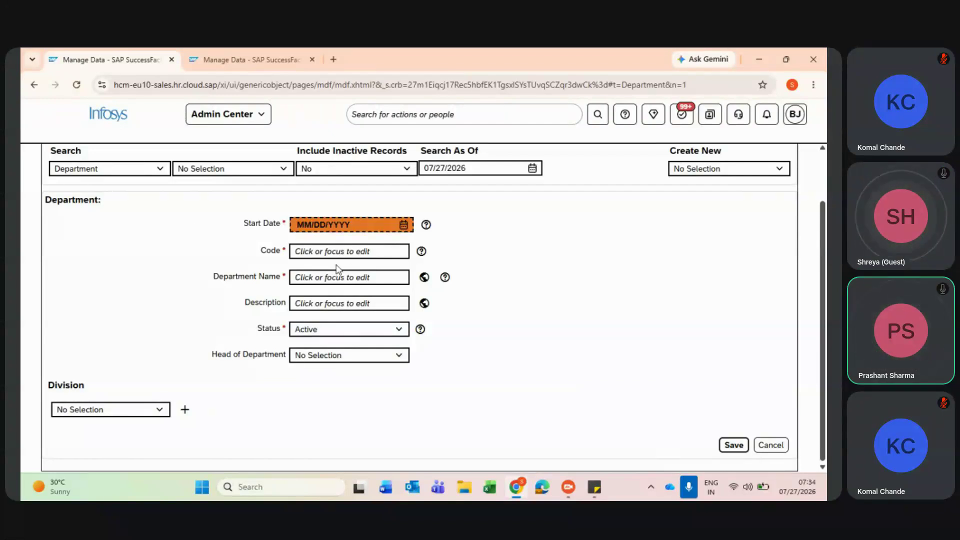
click(80, 87)
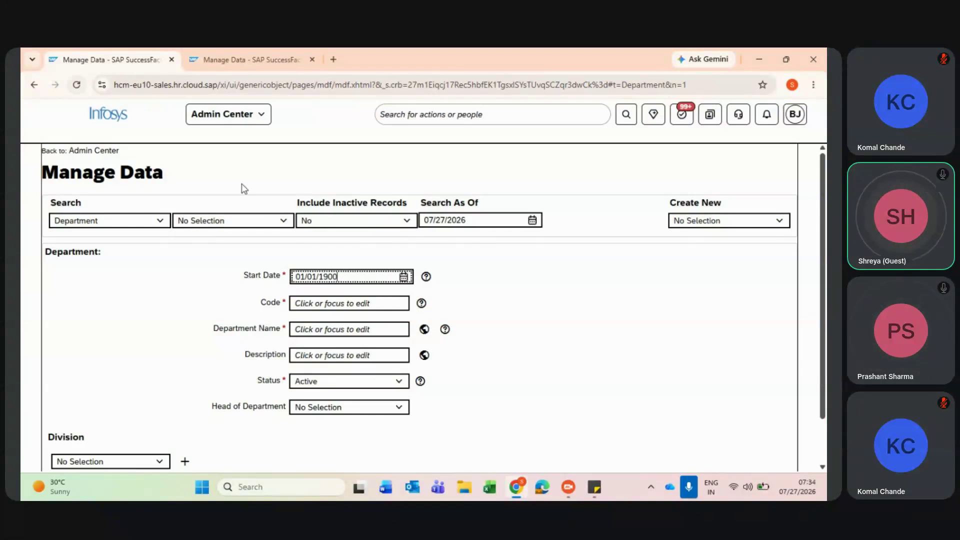
Copy the department code H101011 from the sticky note into the Code of the new department
click(314, 303)
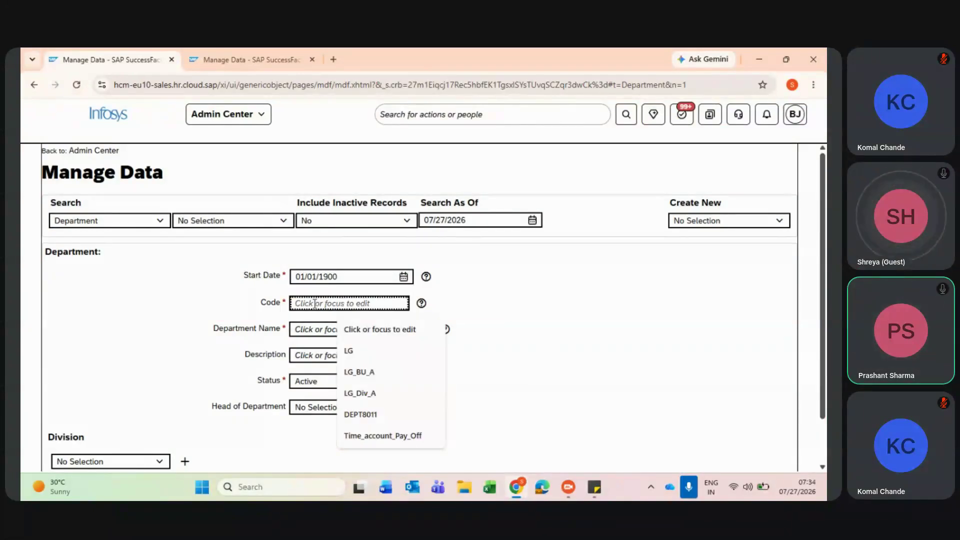
key(alt+Tab)
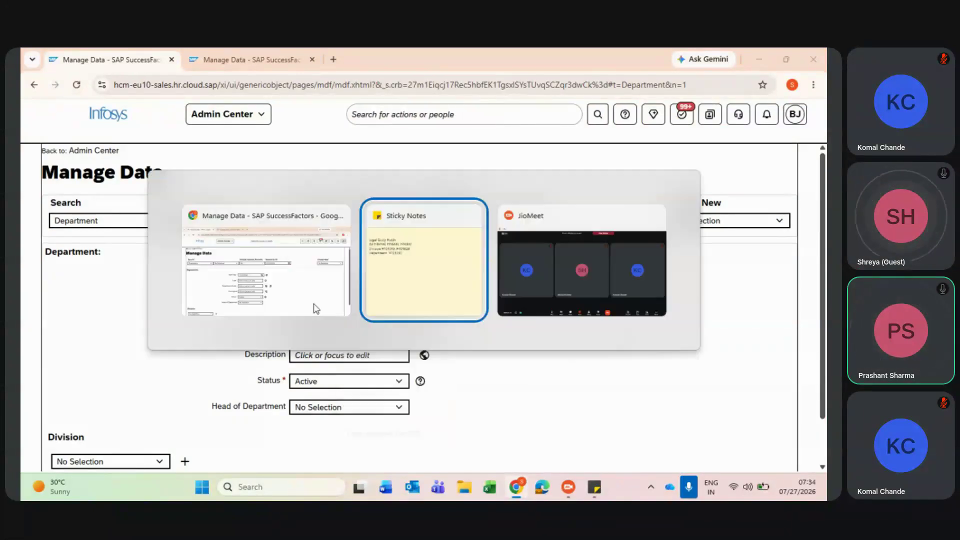
drag(428, 230, 390, 231)
key(ctrl+c)
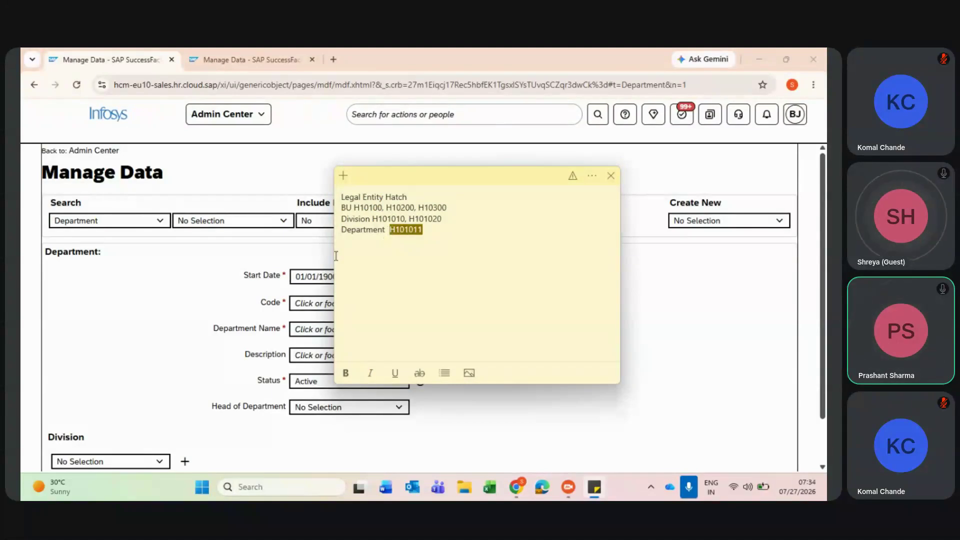
click(310, 303)
key(ctrl+v)
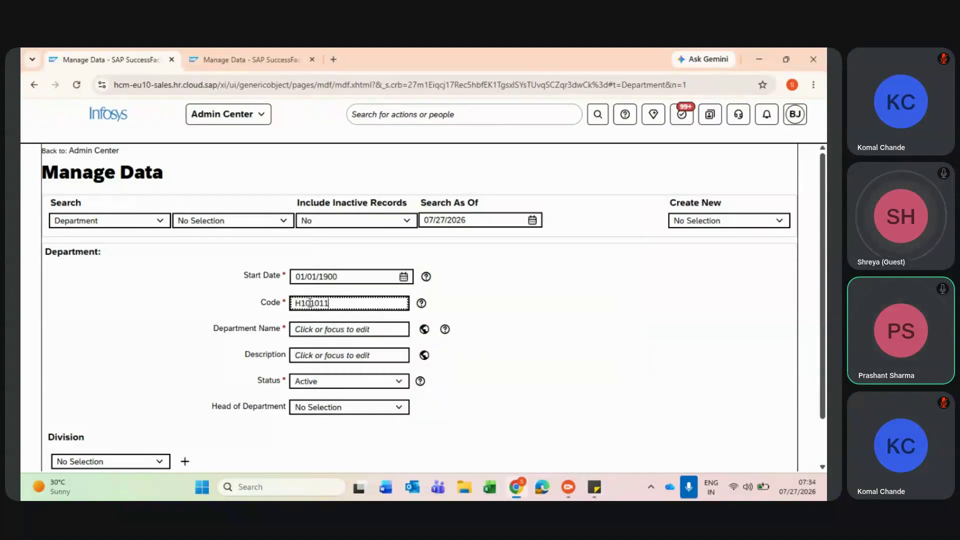
Enter Department Noida as the Department Name of the new department H101011
scroll(234, 326, down, 1)
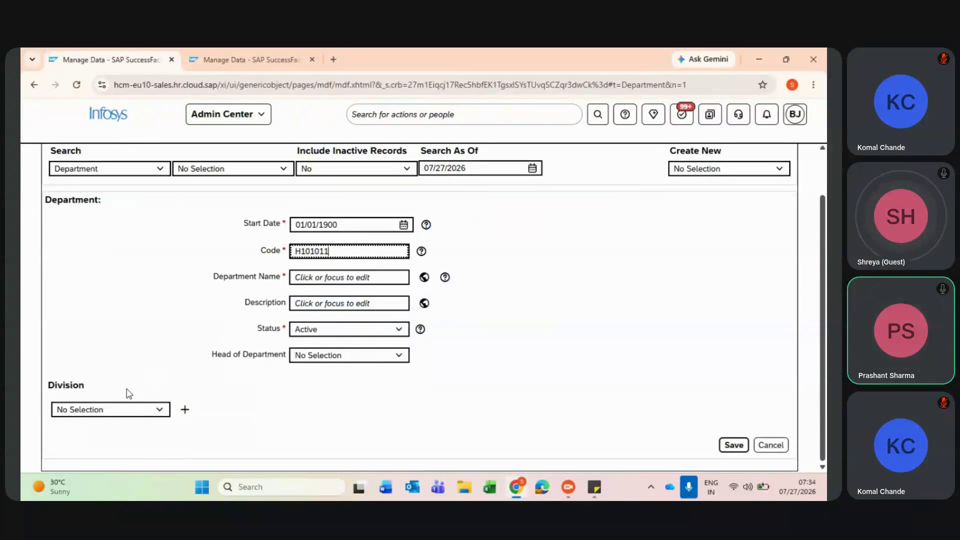
click(120, 413)
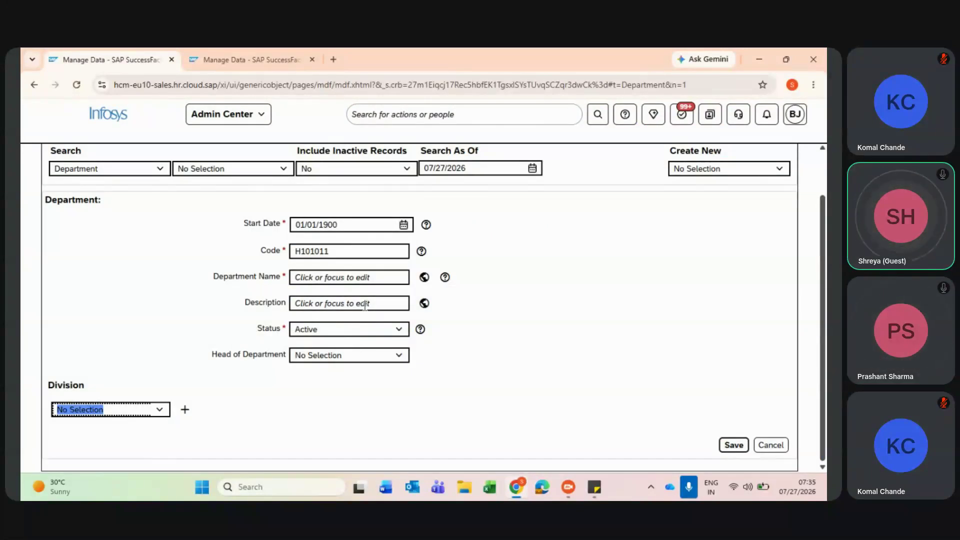
click(369, 281)
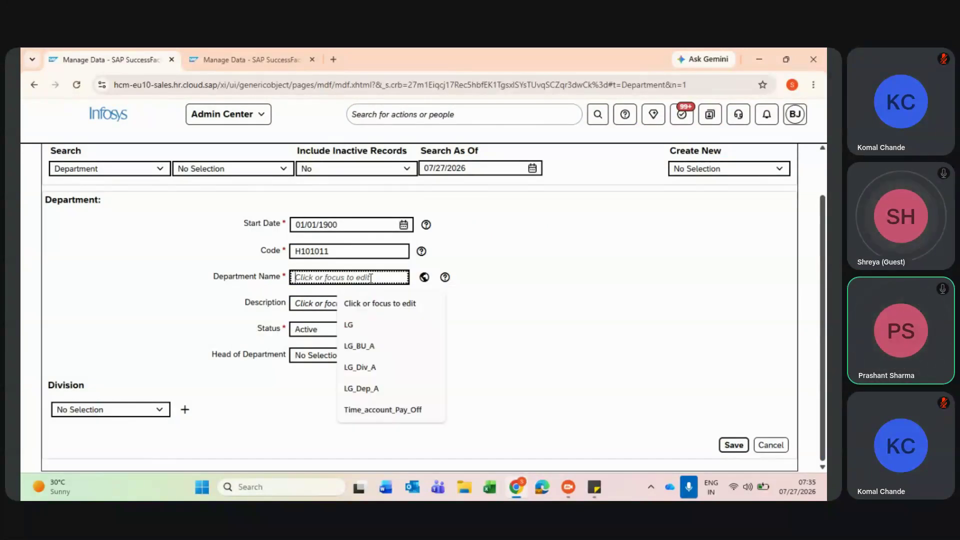
text(Depa)
text(tment)
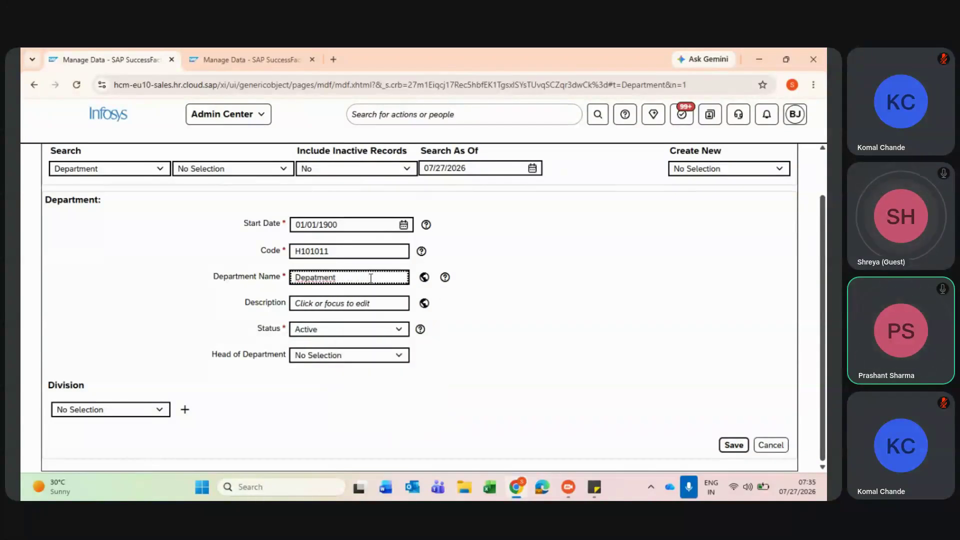
right_click(315, 278)
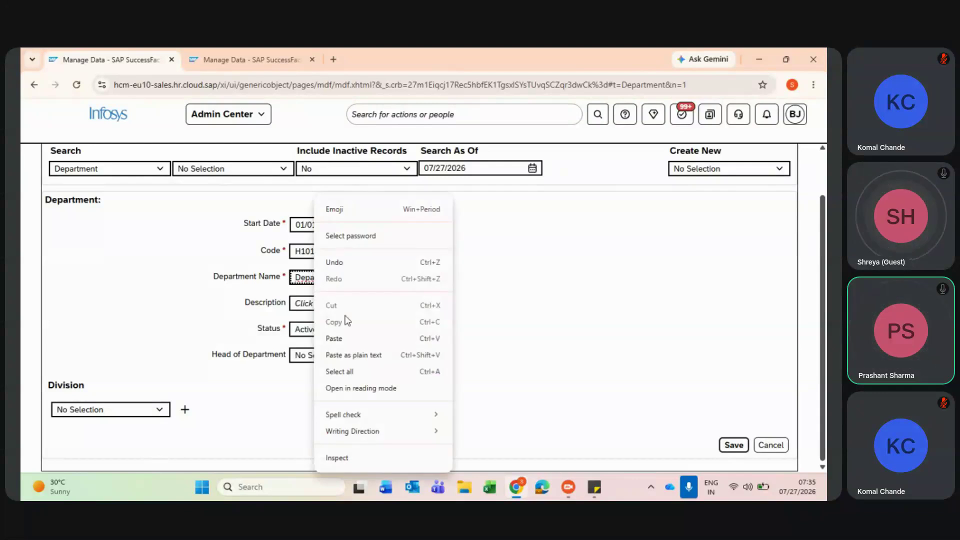
key(Escape)
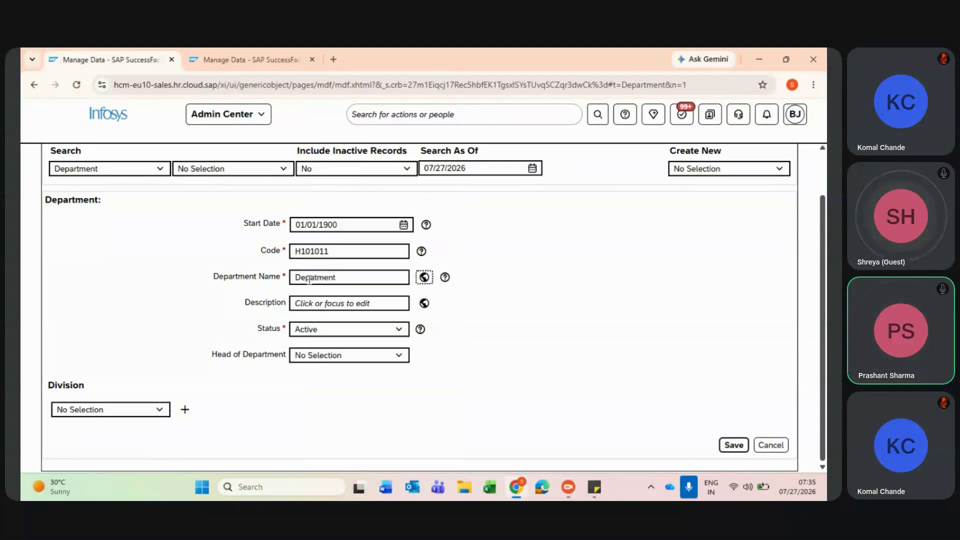
click(314, 278)
text(rtment)
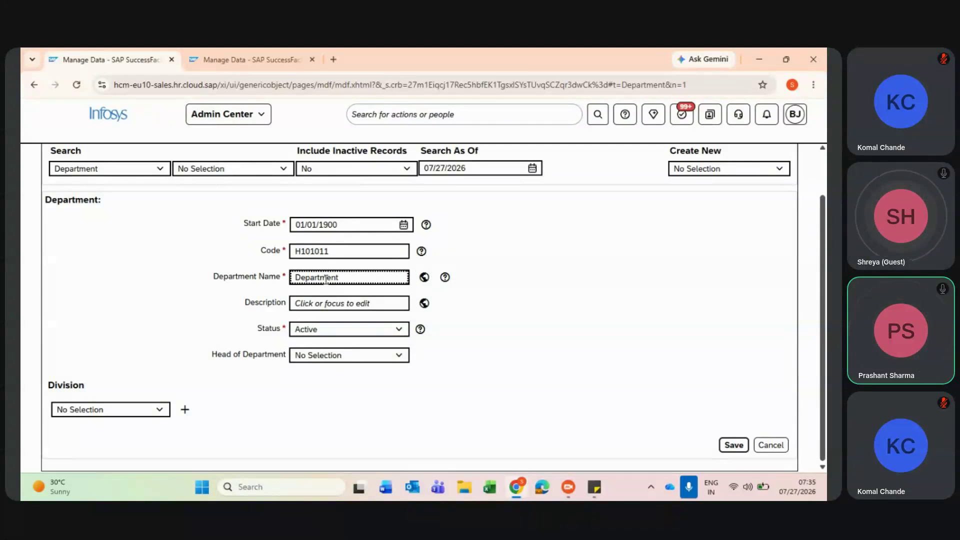
text( Noida)
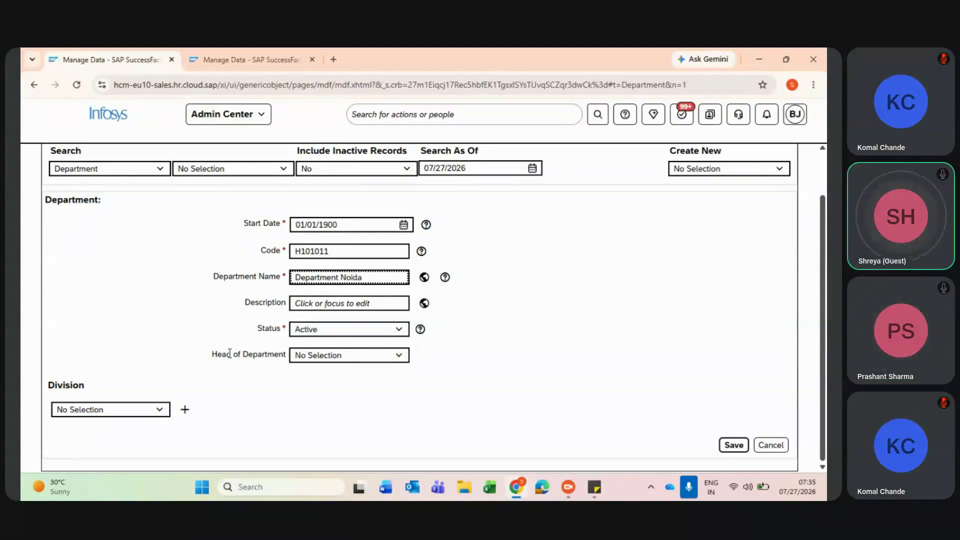
key(Tab)
Try to assign division H101010 to the new department by adapting the pasted code H101011
click(131, 409)
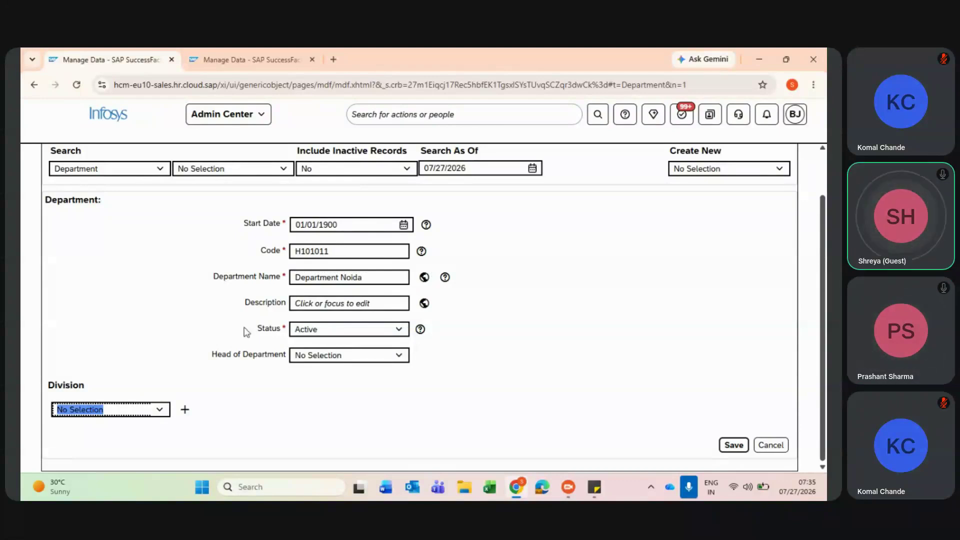
key(ctrl+v)
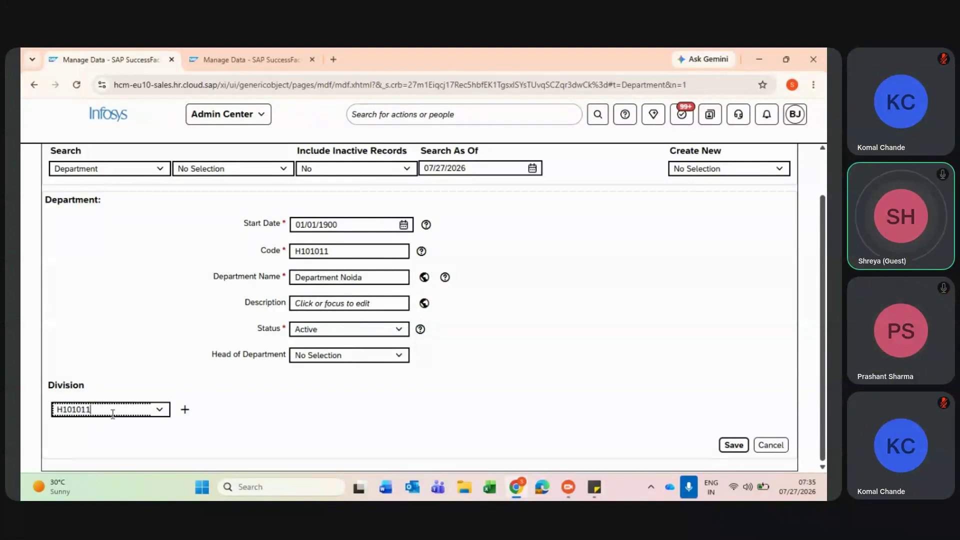
key(BackSpace)
text(0)
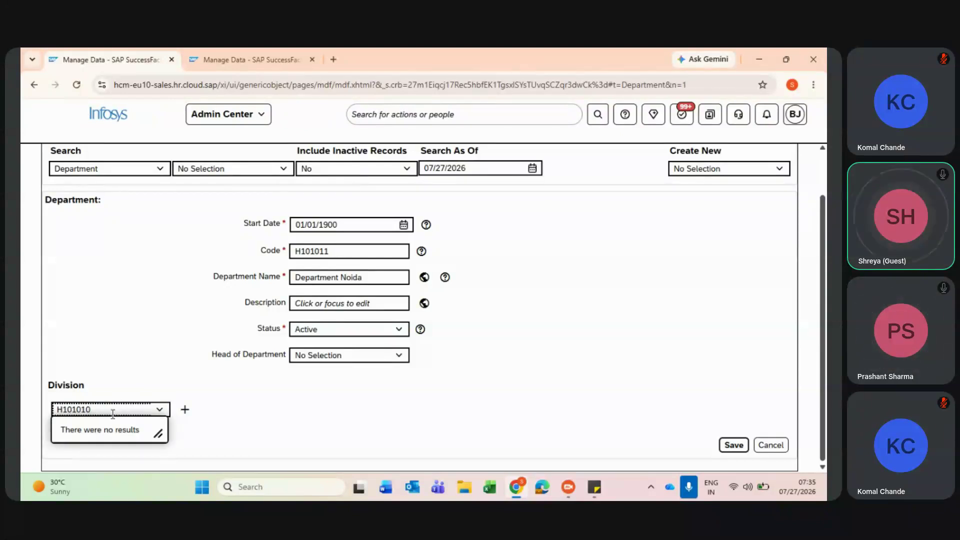
Duplicate the browser tab holding the department form, check the open Business Unit form and switch to the duplicate
right_click(138, 72)
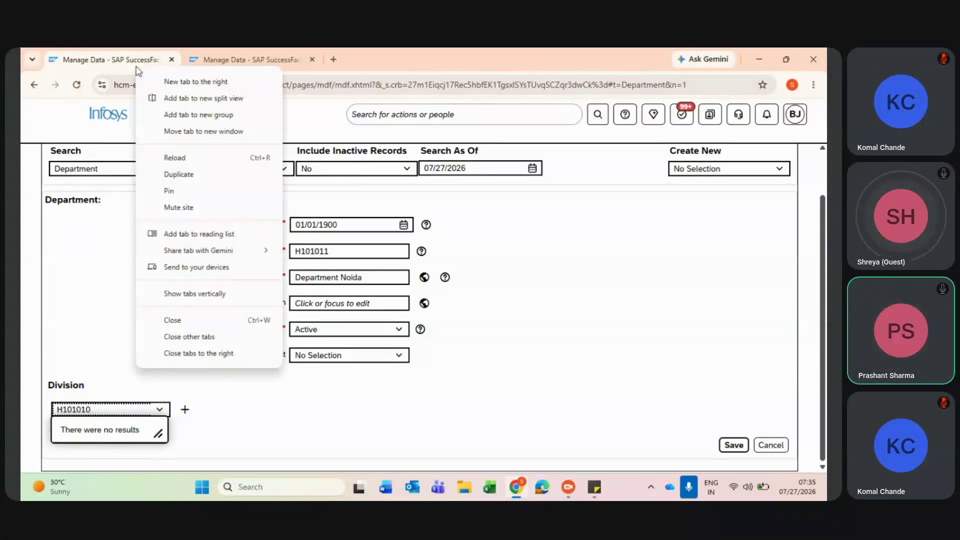
click(177, 175)
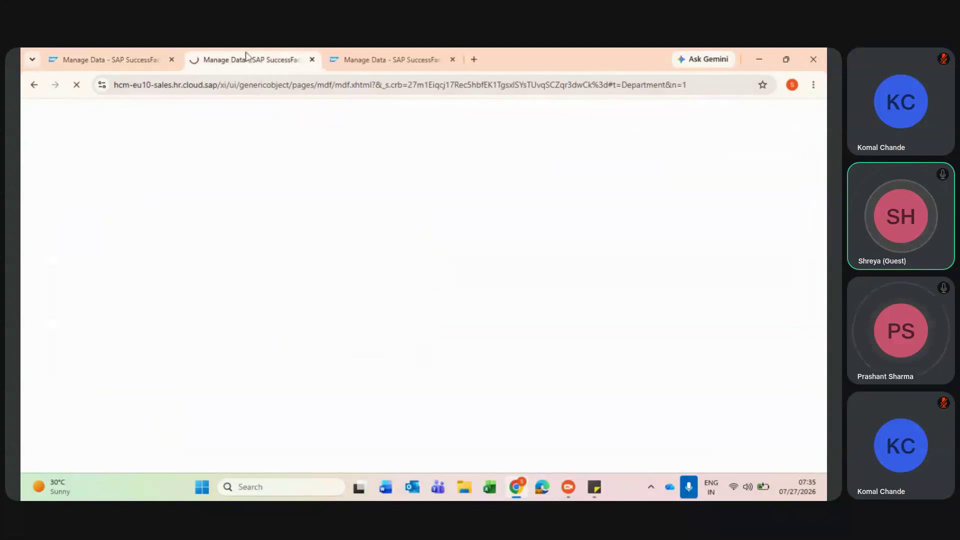
click(335, 59)
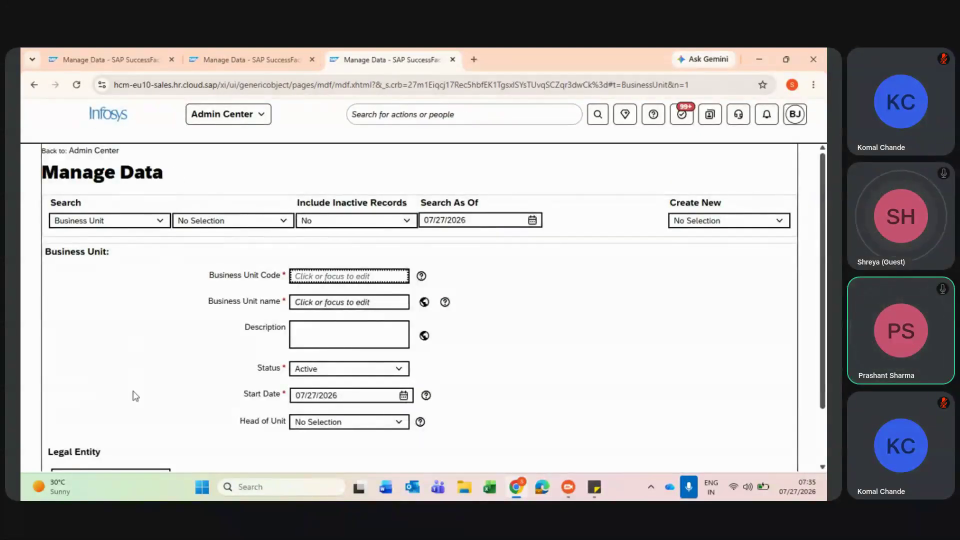
scroll(135, 434, down, 1)
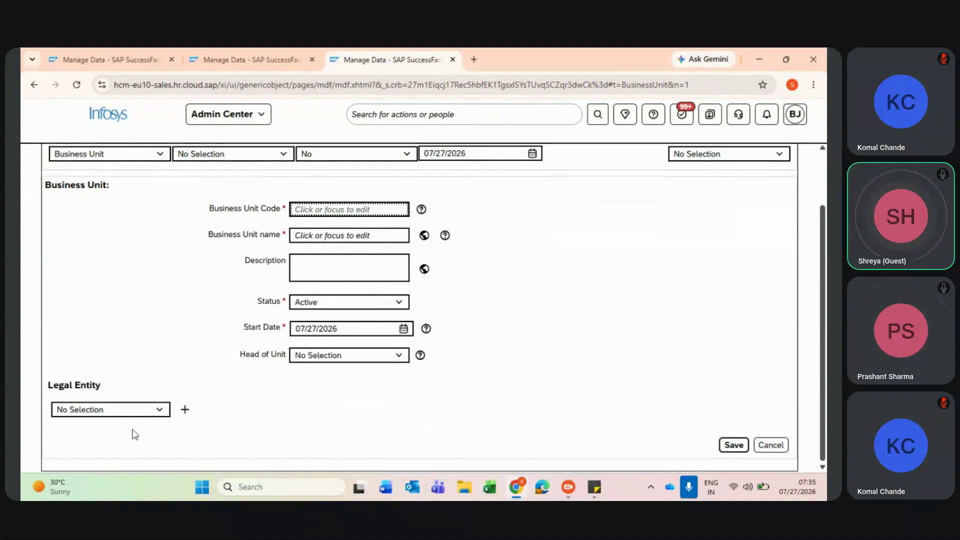
click(108, 59)
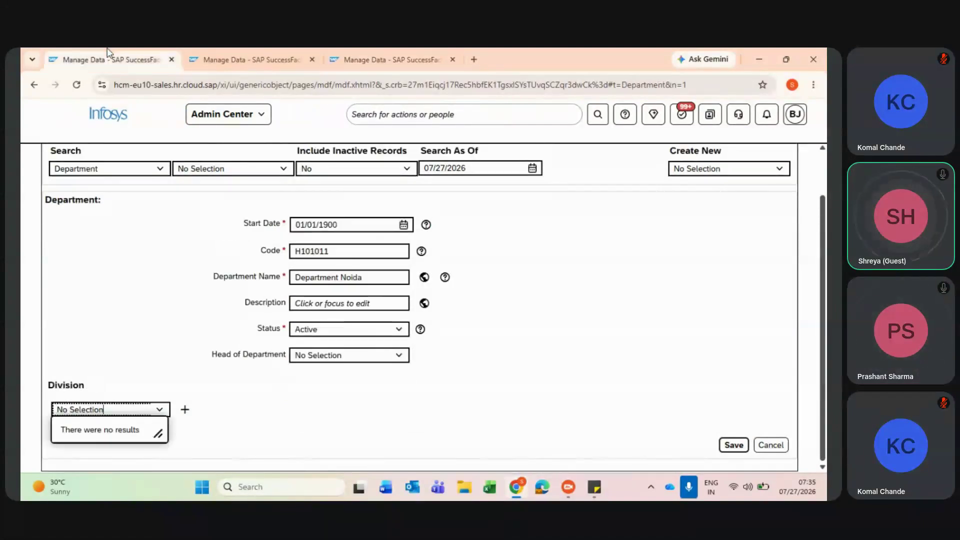
click(298, 56)
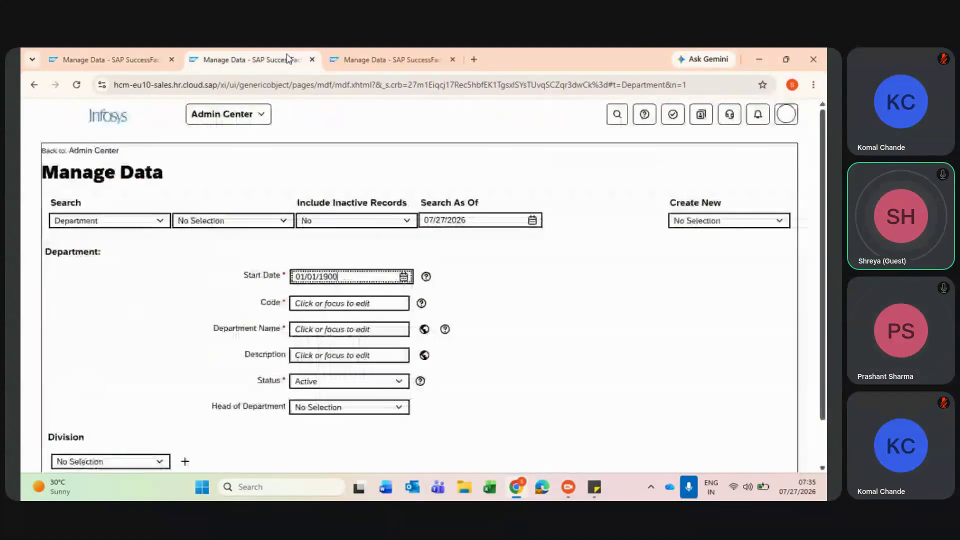
Look up the Division record Hatch Division Noida (H101010) in the duplicated Manage Data page
click(119, 216)
text(Division)
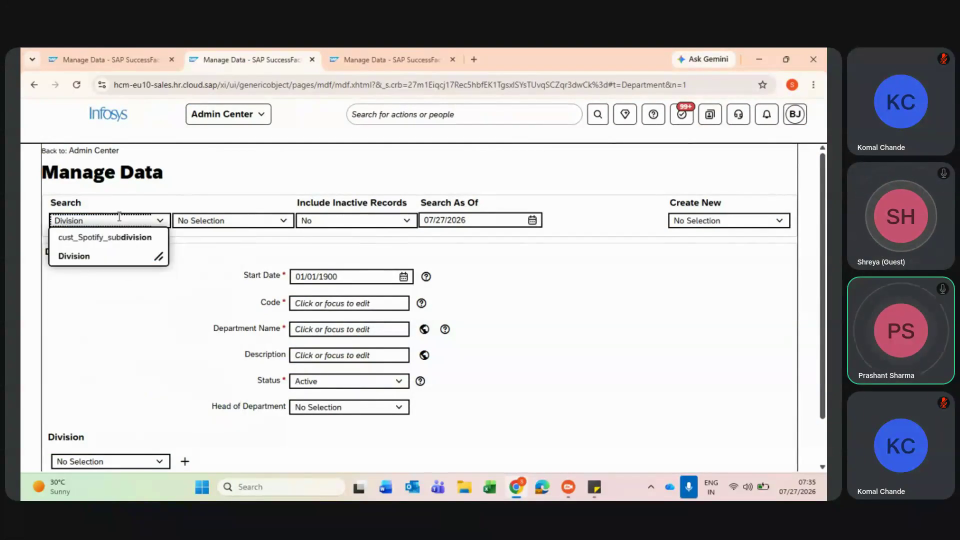
click(86, 255)
click(199, 220)
text(H101011)
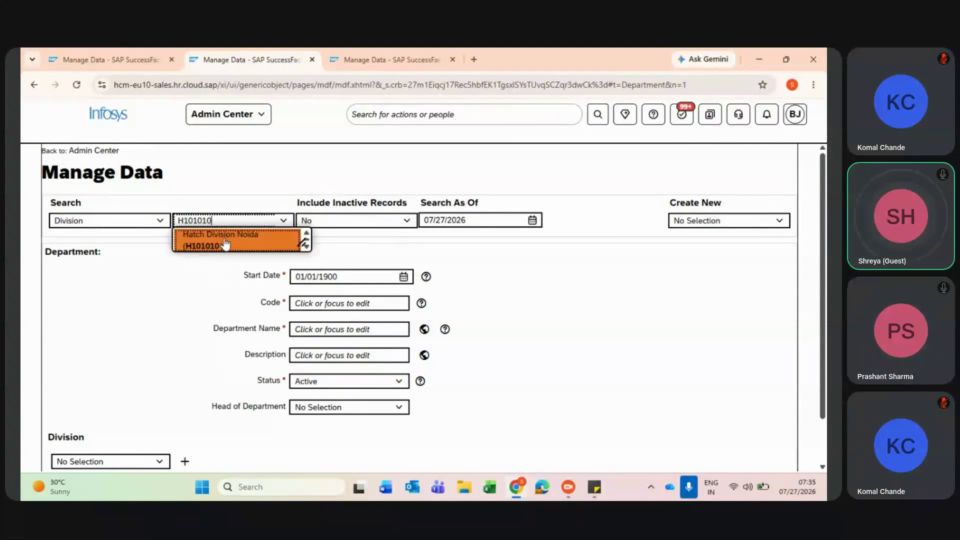
click(225, 243)
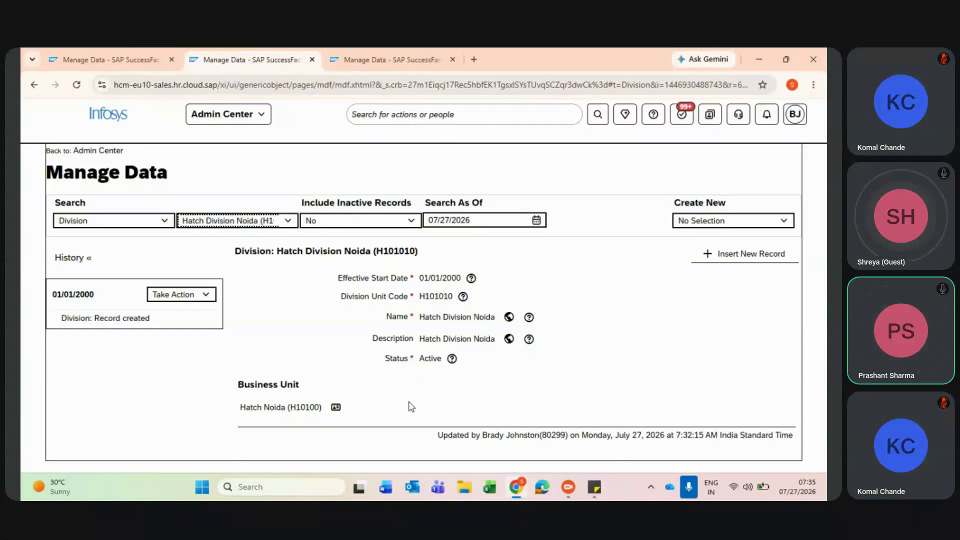
Copy the Division Unit Code H101010 from the division record and try it as the new department's Division
click(150, 60)
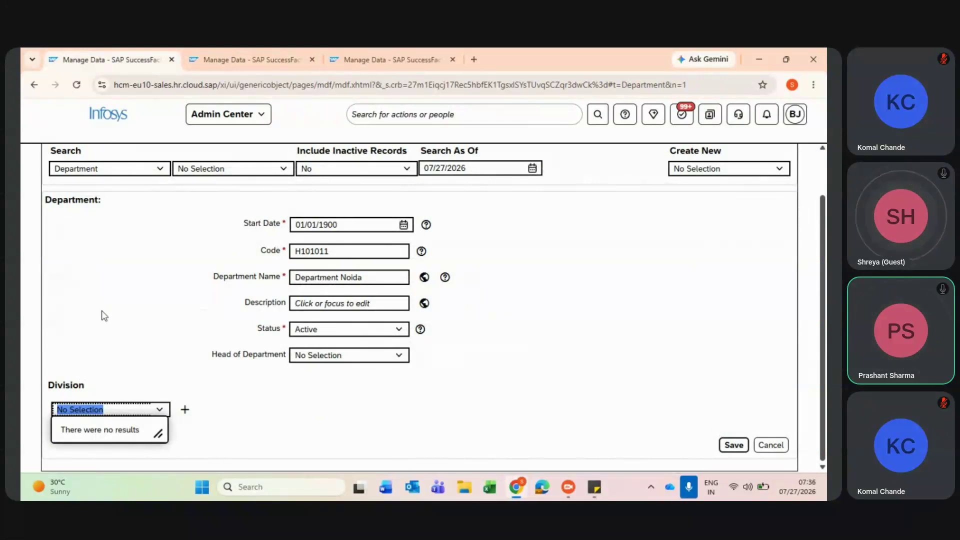
click(250, 408)
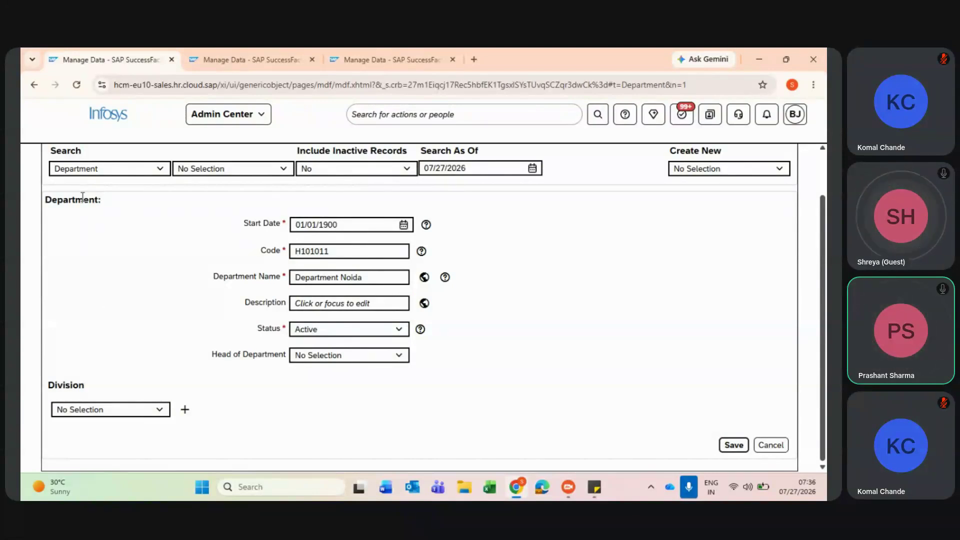
click(93, 413)
click(228, 50)
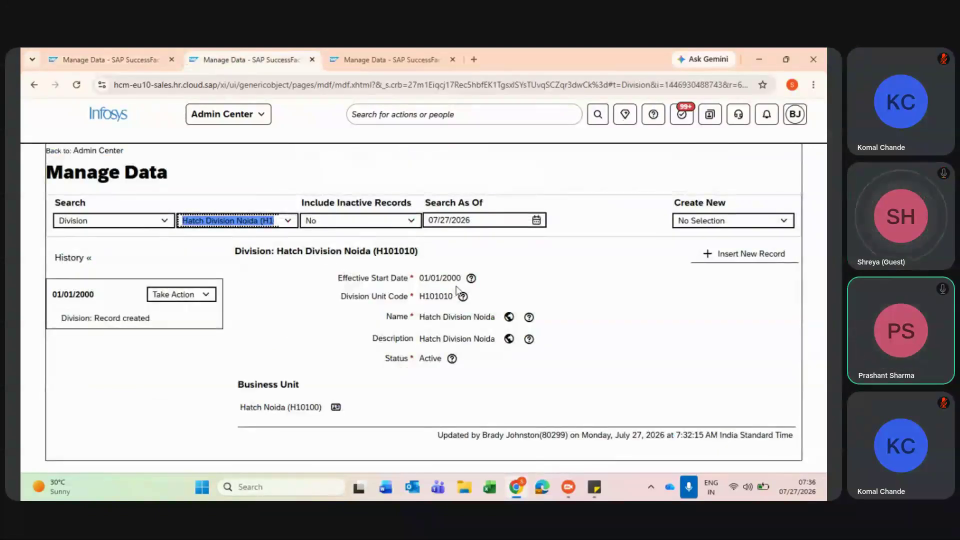
drag(454, 297, 420, 305)
key(ctrl+c)
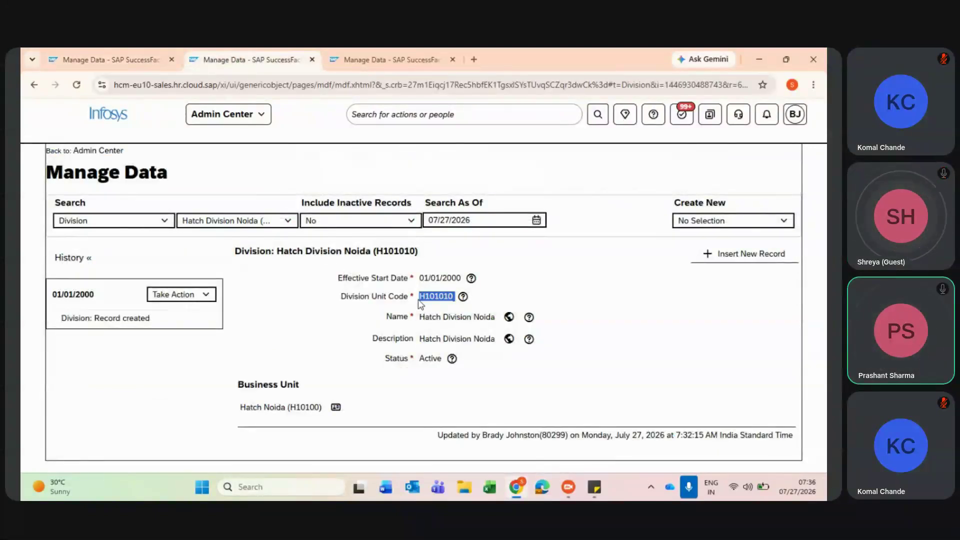
click(110, 59)
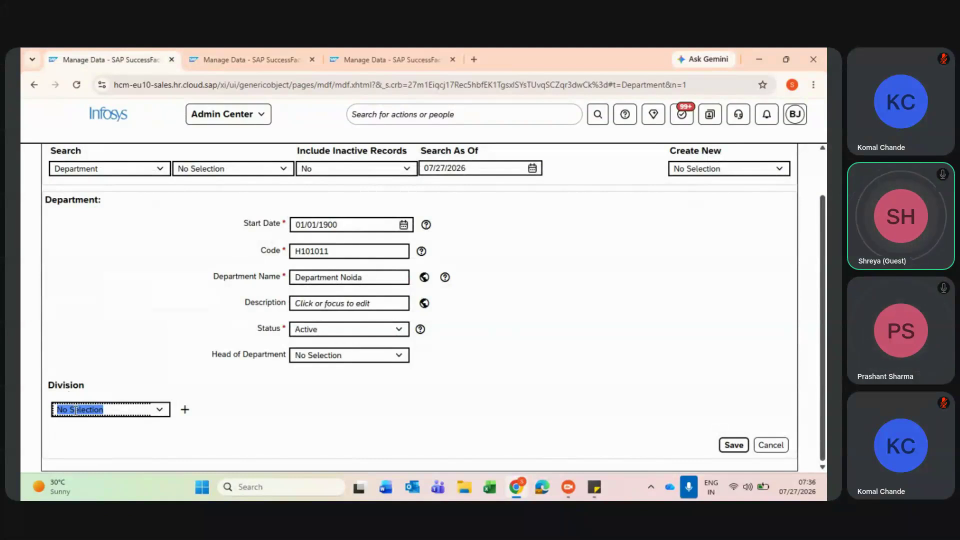
key(ctrl+v)
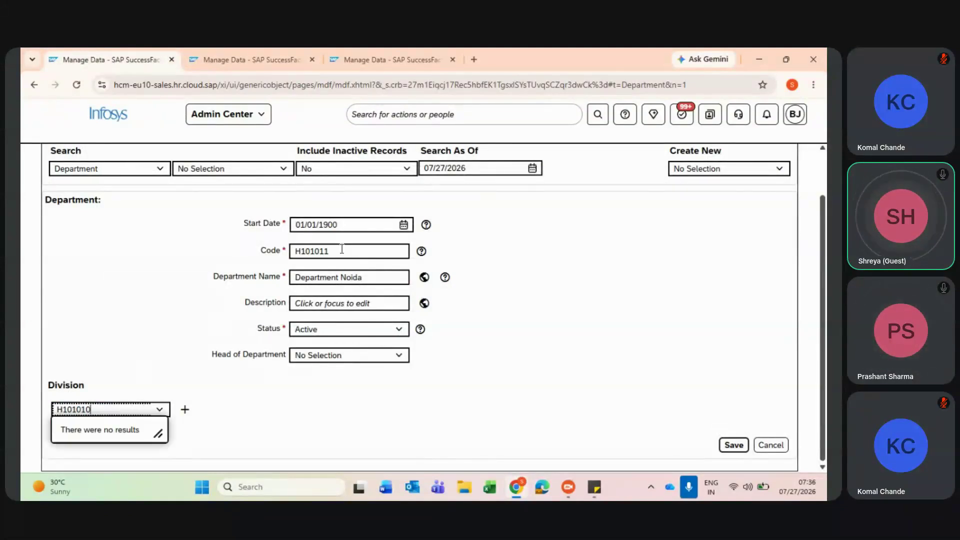
Set the new department's Start Date to 01/01/2000
click(404, 225)
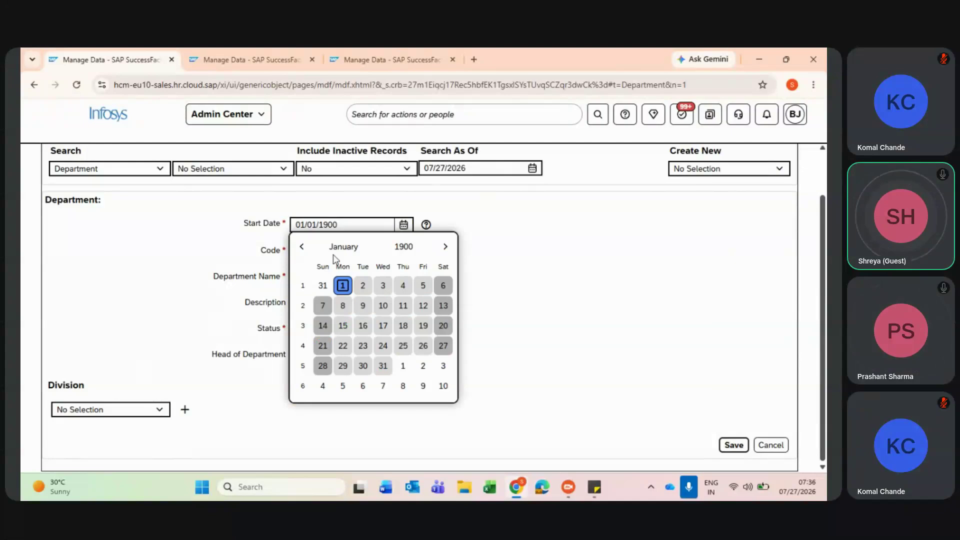
click(398, 245)
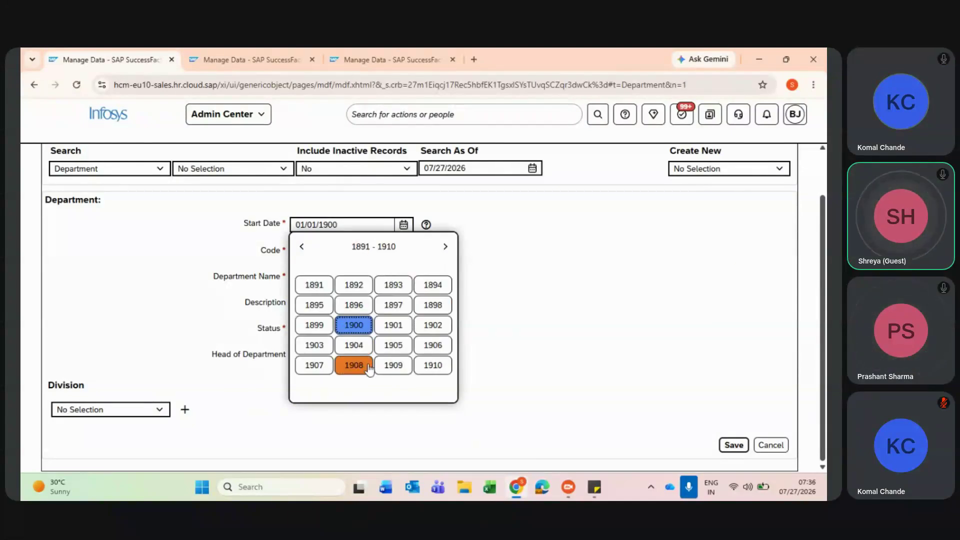
click(446, 246)
click(447, 246)
click(446, 246)
click(447, 247)
click(447, 246)
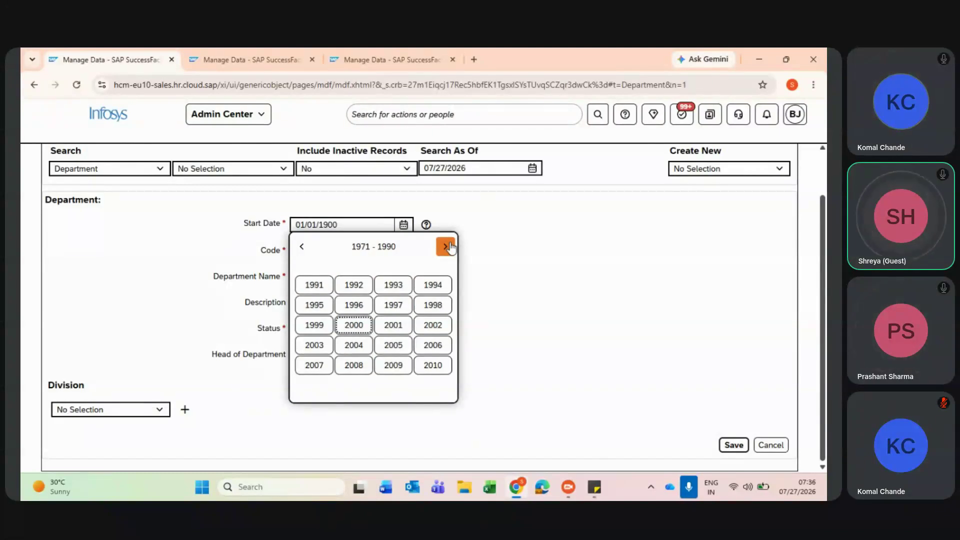
click(353, 326)
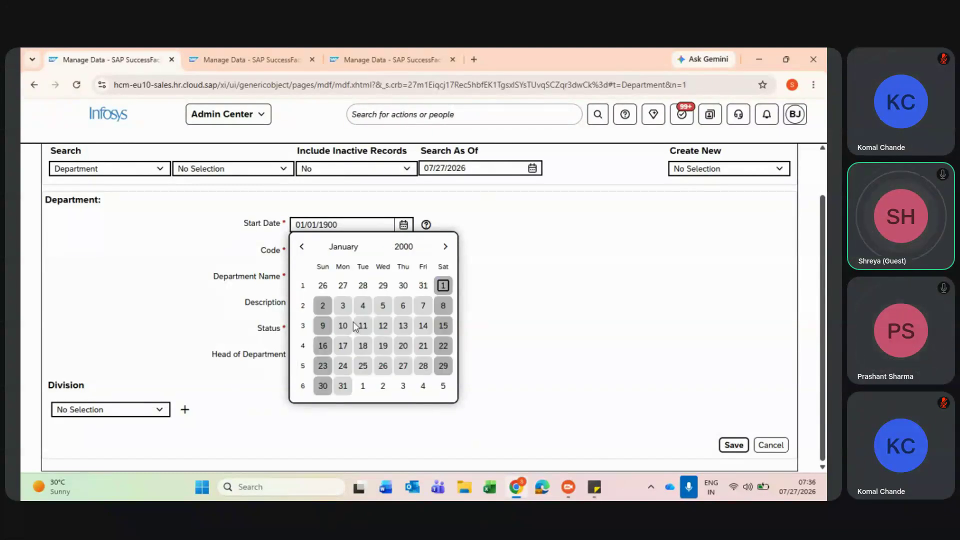
click(443, 286)
Assign Hatch Division Noida (H101010) as the Division of the new department
click(98, 409)
text(H101010)
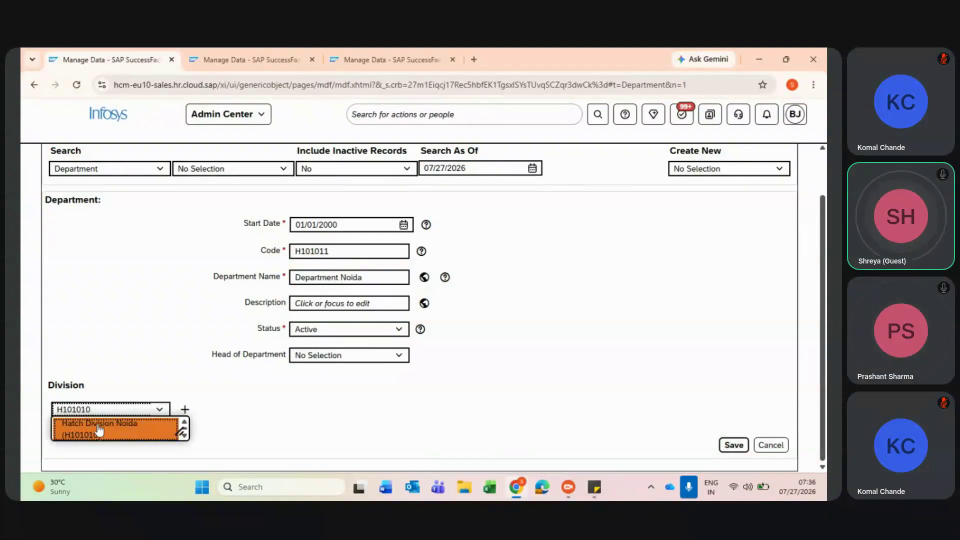
click(98, 428)
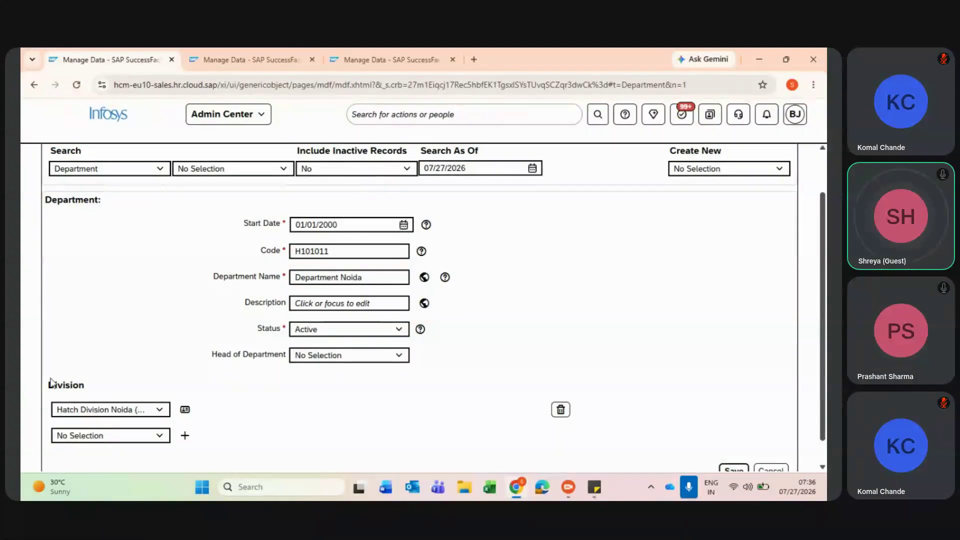
scroll(130, 227, down, 1)
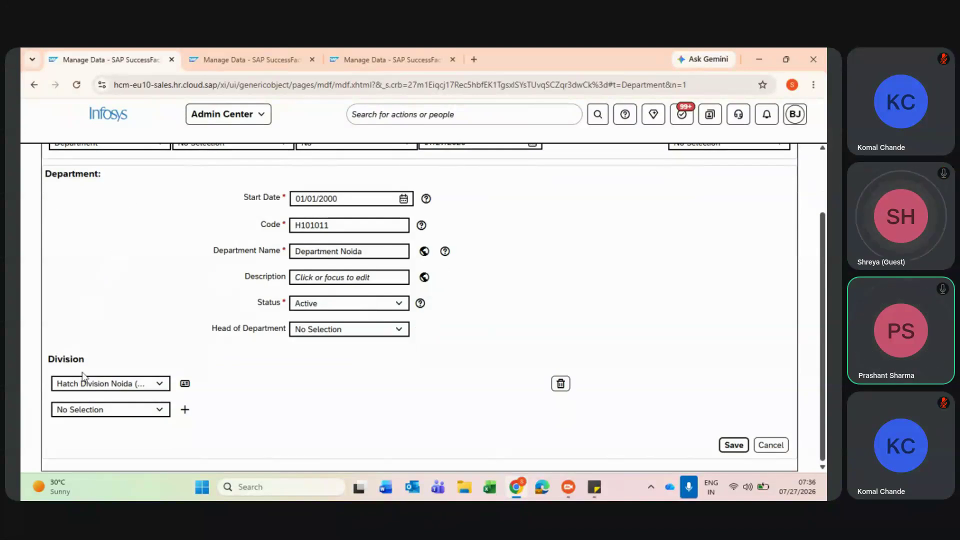
Save the new Department Noida record with code H101011
click(245, 56)
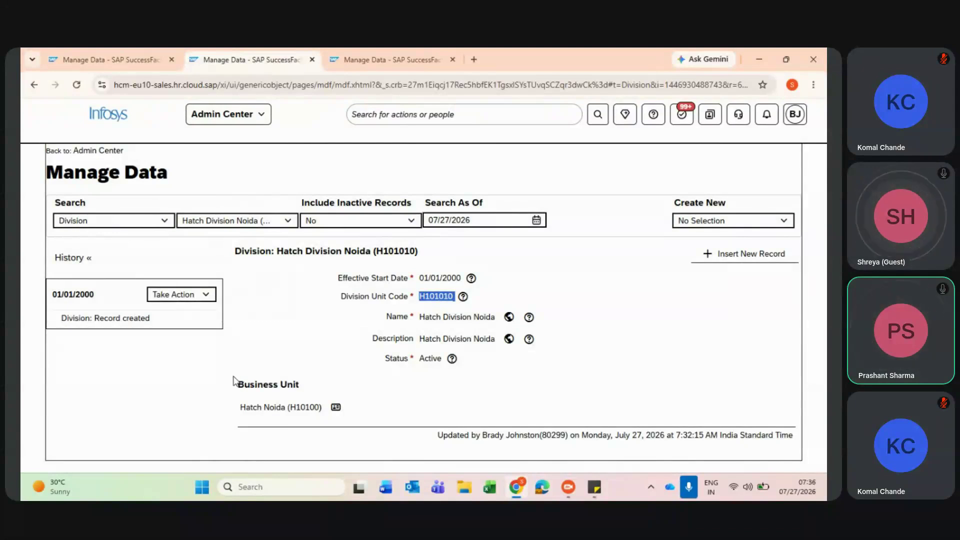
click(385, 60)
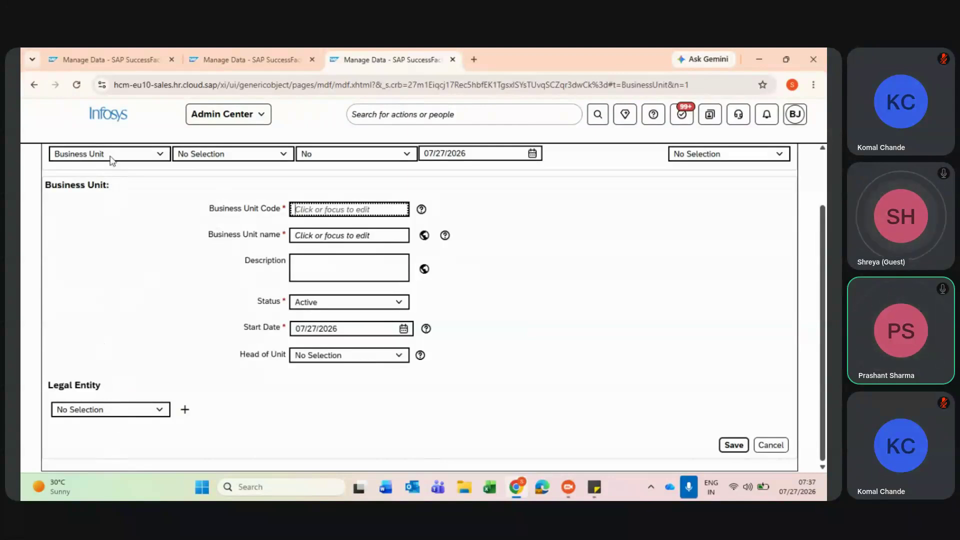
click(109, 60)
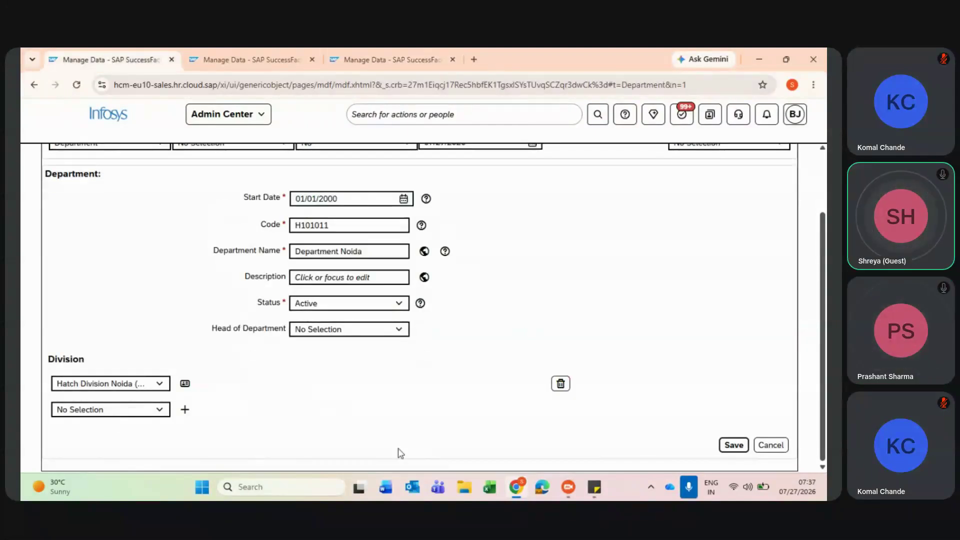
click(729, 445)
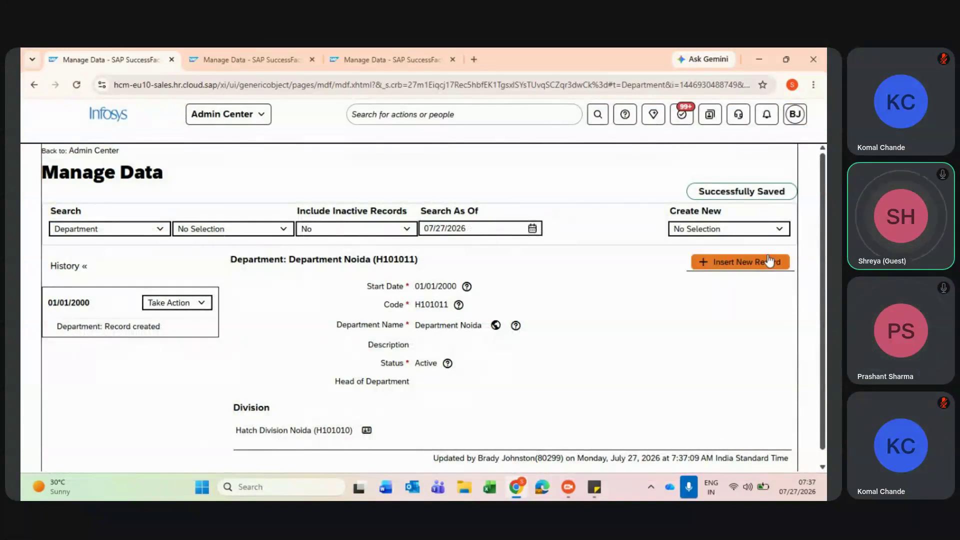
Start a copy of the Department Noida (H101011) record from its 01/01/2000 history entry
click(760, 229)
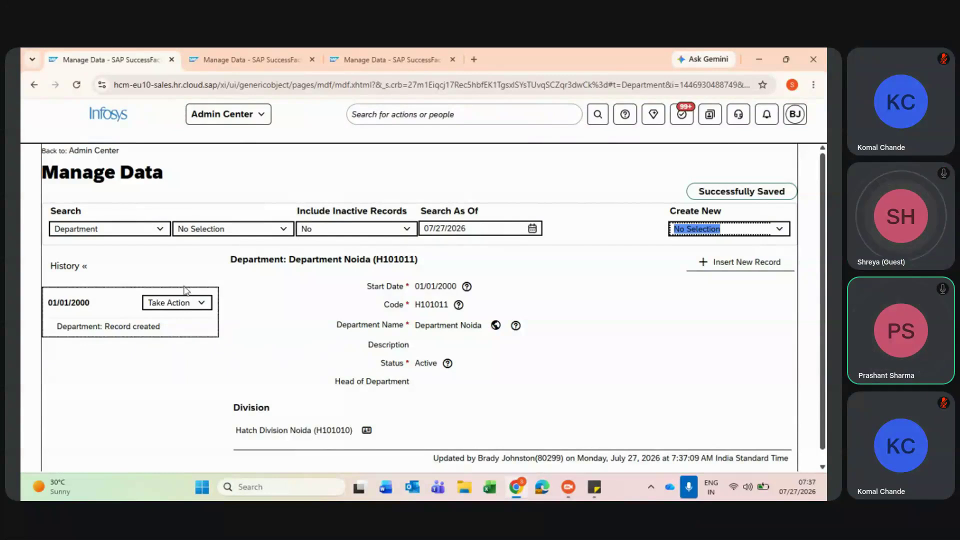
click(201, 303)
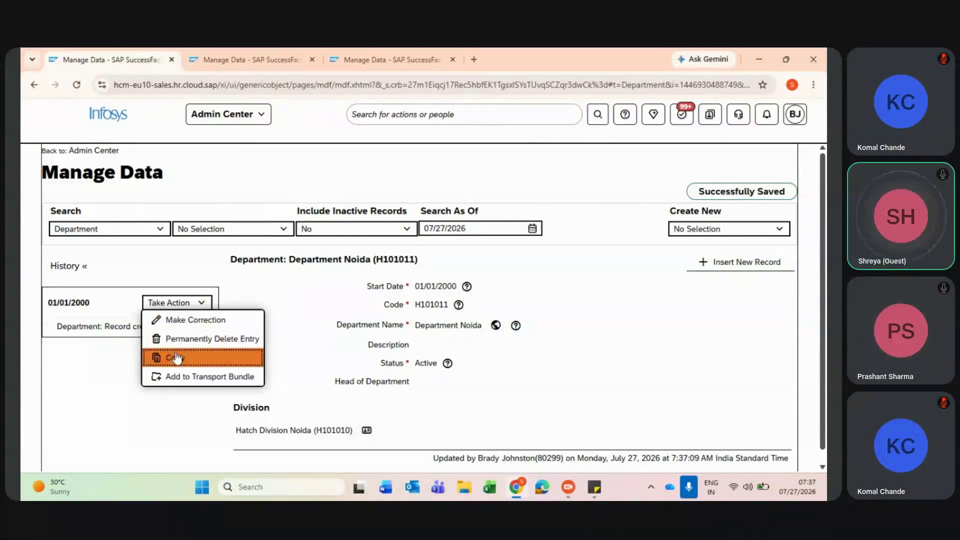
click(175, 356)
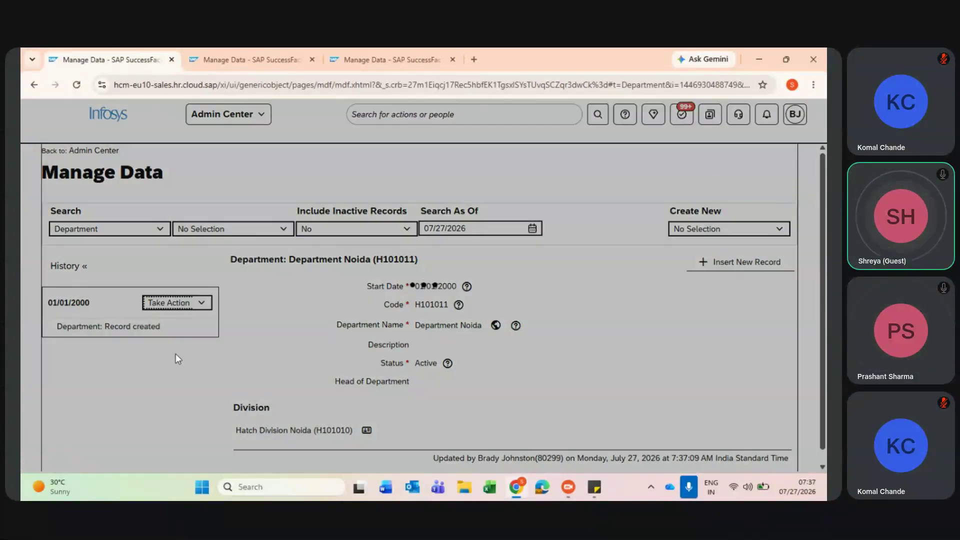
Switch to the sticky note, add a comma after H101011 in the Department line, and review the business unit and division codes
key(alt+Tab)
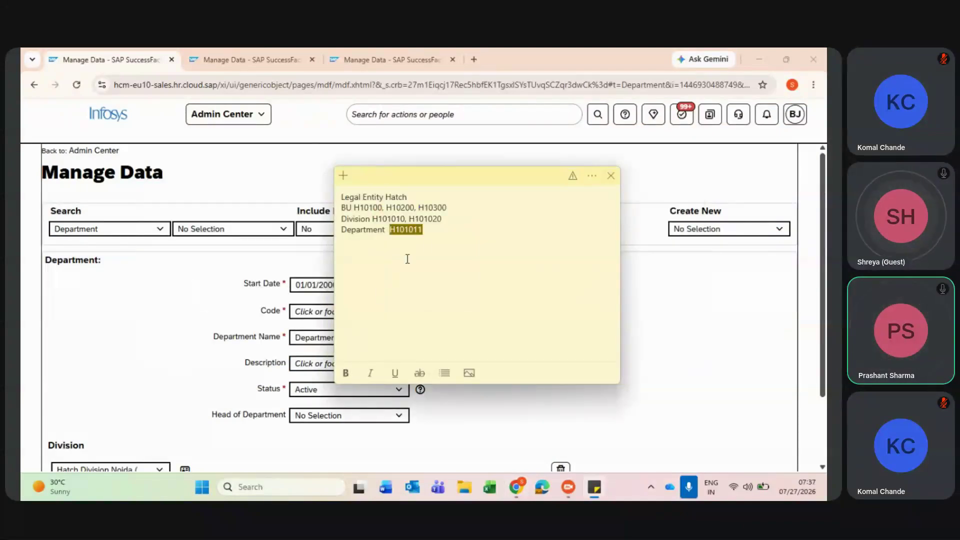
click(433, 238)
text(,)
drag(352, 219, 432, 215)
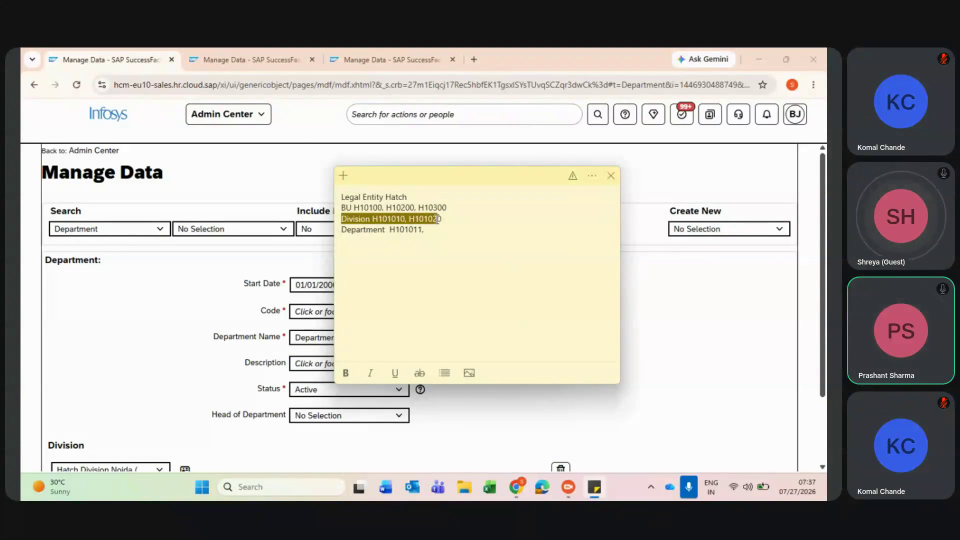
triple_click(340, 207)
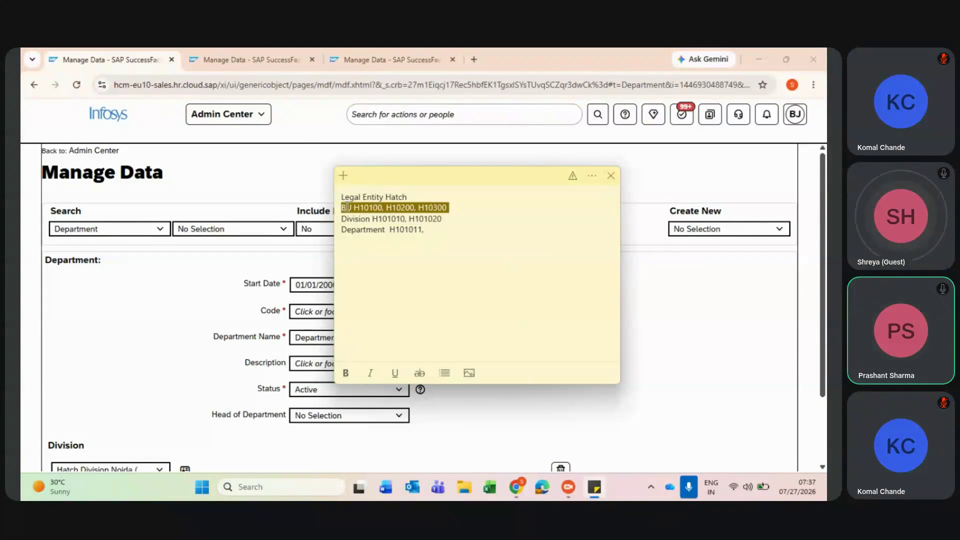
click(389, 207)
drag(388, 207, 452, 206)
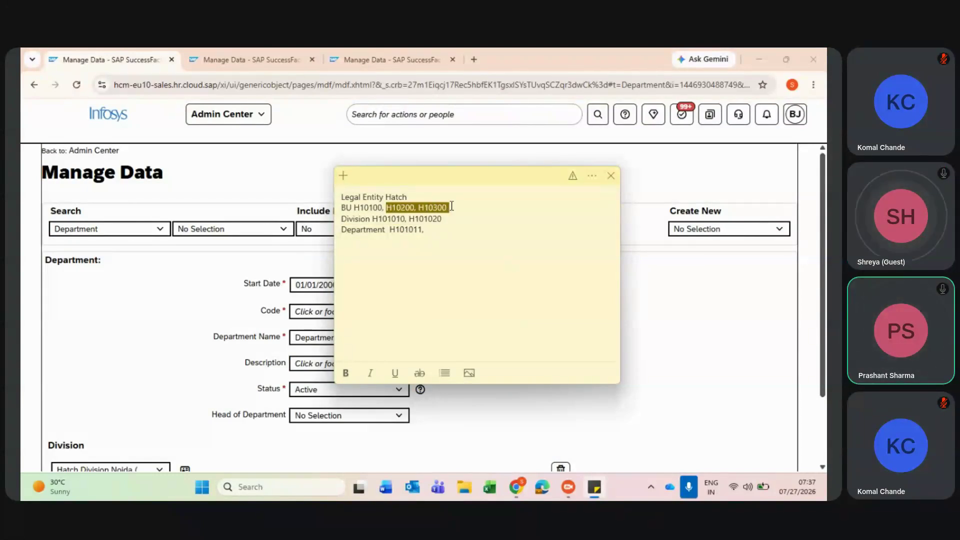
click(431, 232)
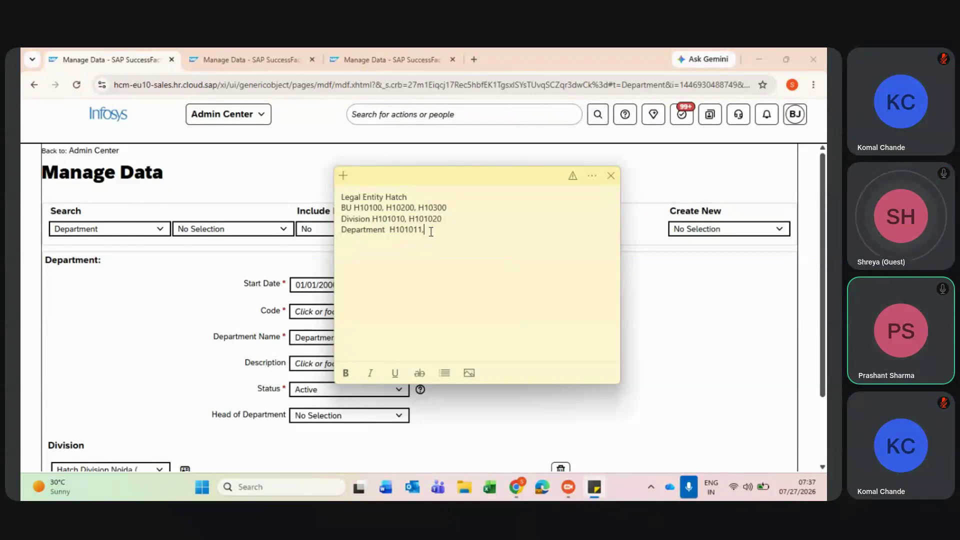
click(203, 308)
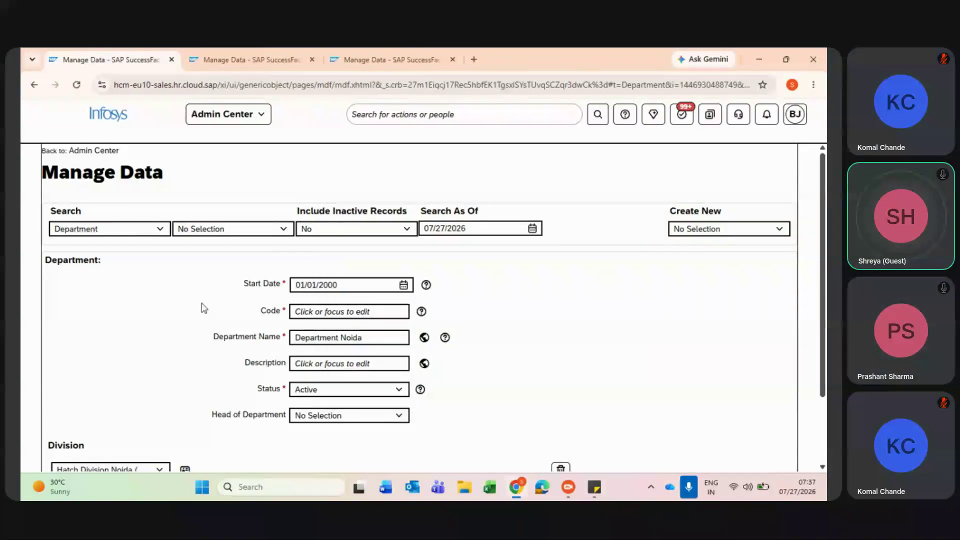
Copy department code H101011 from the sticky note and enter the copied department's Code as H101012
key(alt+Tab)
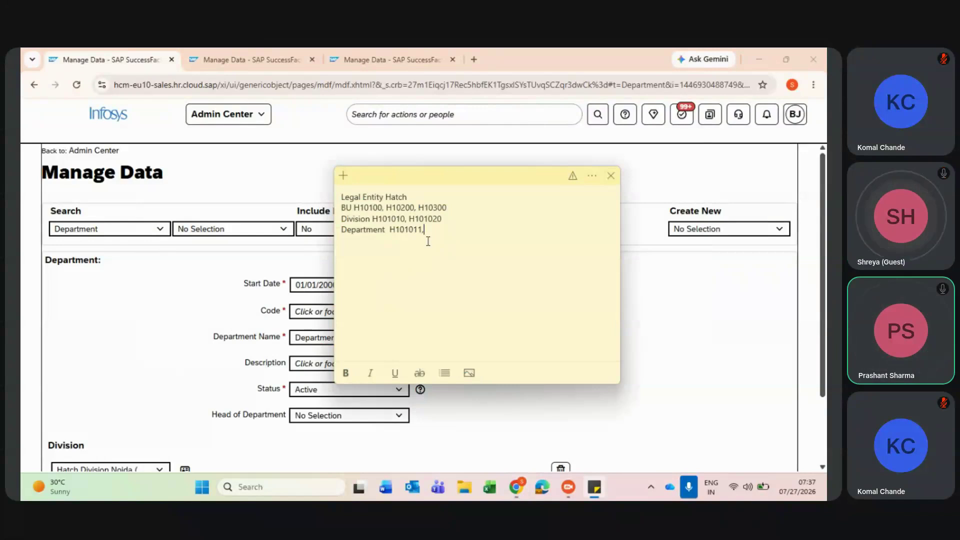
drag(421, 229, 389, 229)
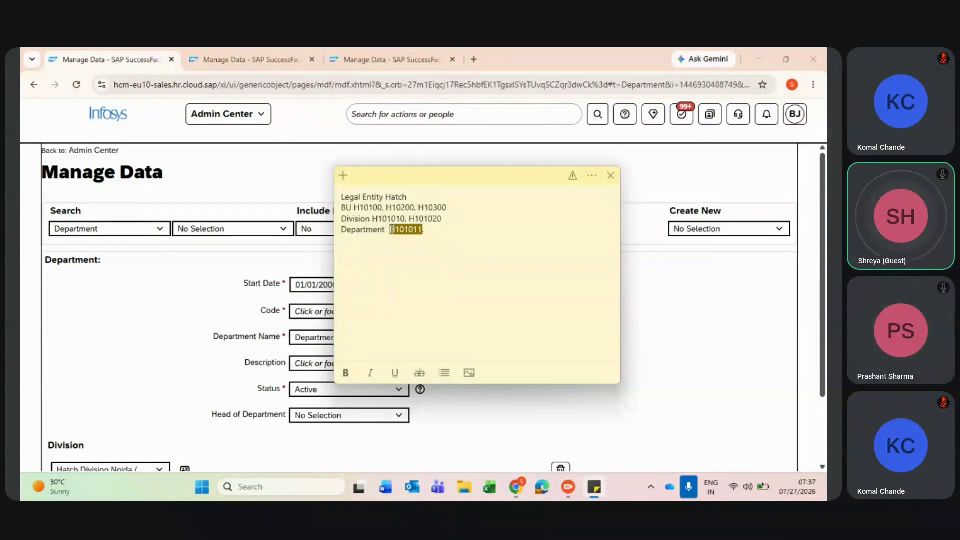
click(306, 283)
click(323, 311)
key(ctrl+v)
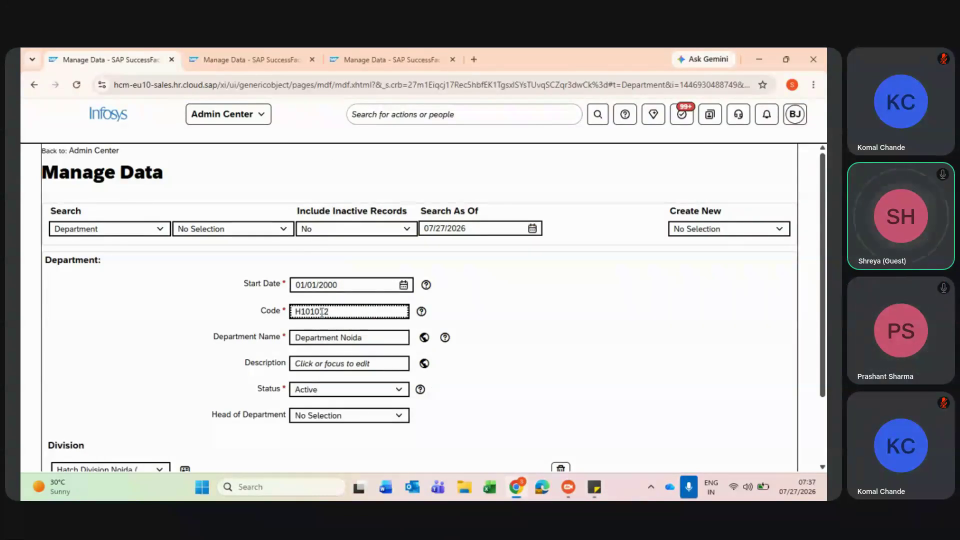
Set the copied department's Department Name and Description to Department Noida2 and save the record
click(374, 336)
text(2)
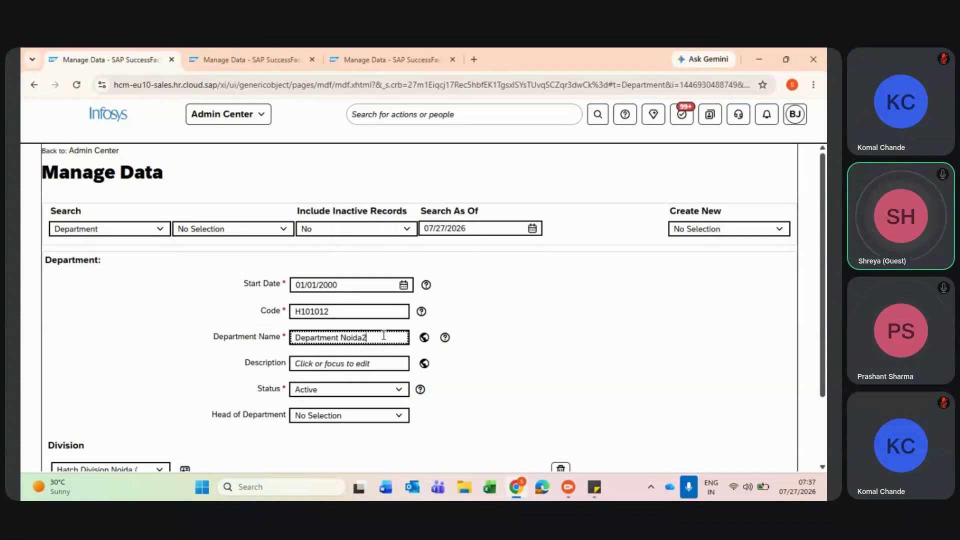
drag(384, 333, 270, 334)
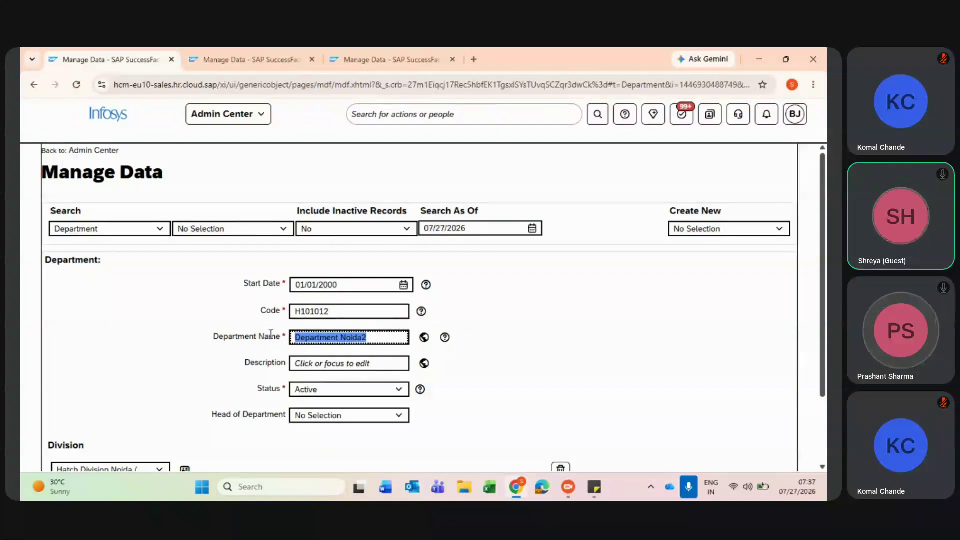
key(Tab)
click(296, 362)
key(ctrl+v)
scroll(236, 409, down, 2)
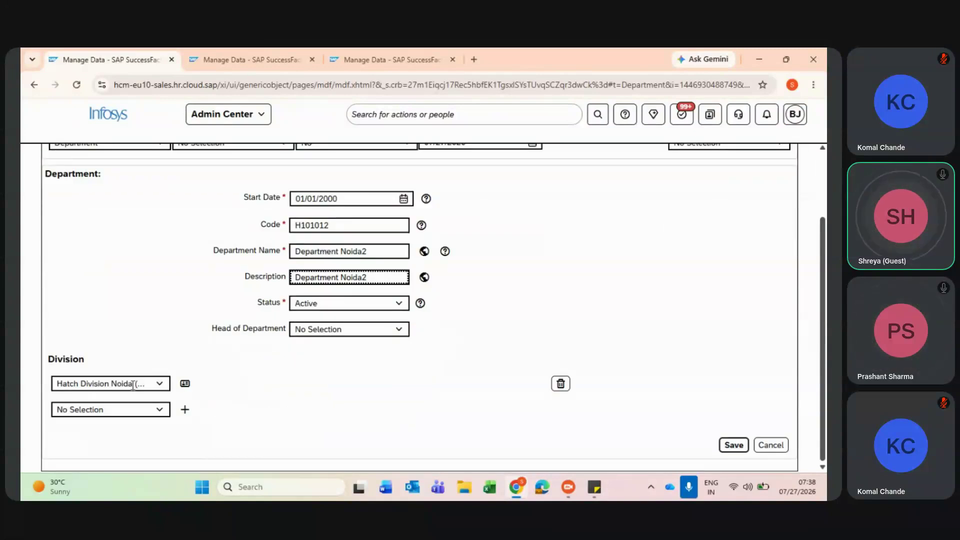
click(733, 445)
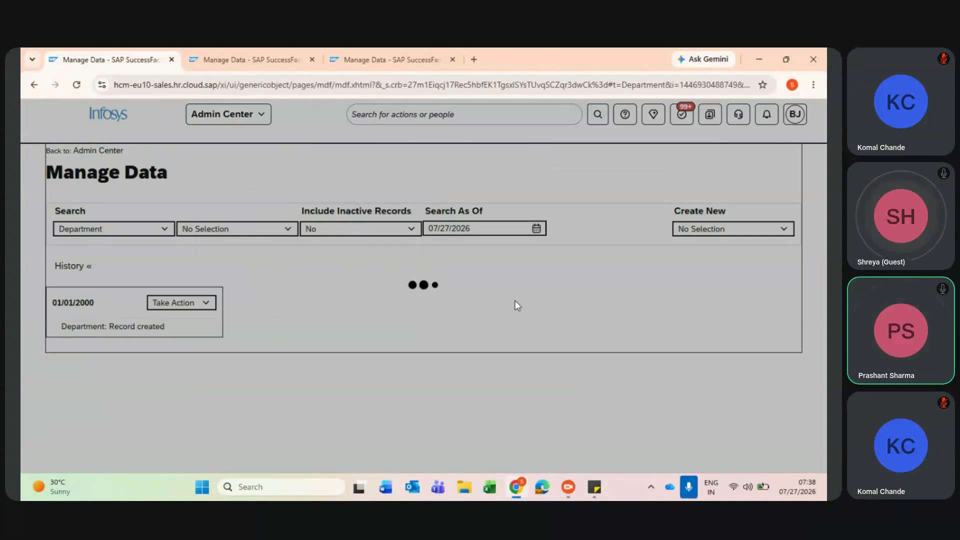
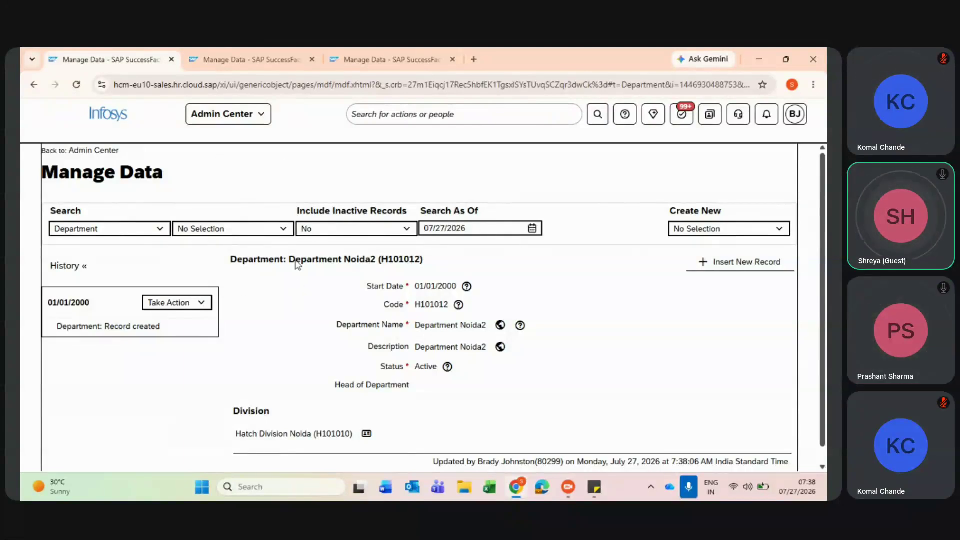
Open the Company Info module in place of the saved department record
click(249, 113)
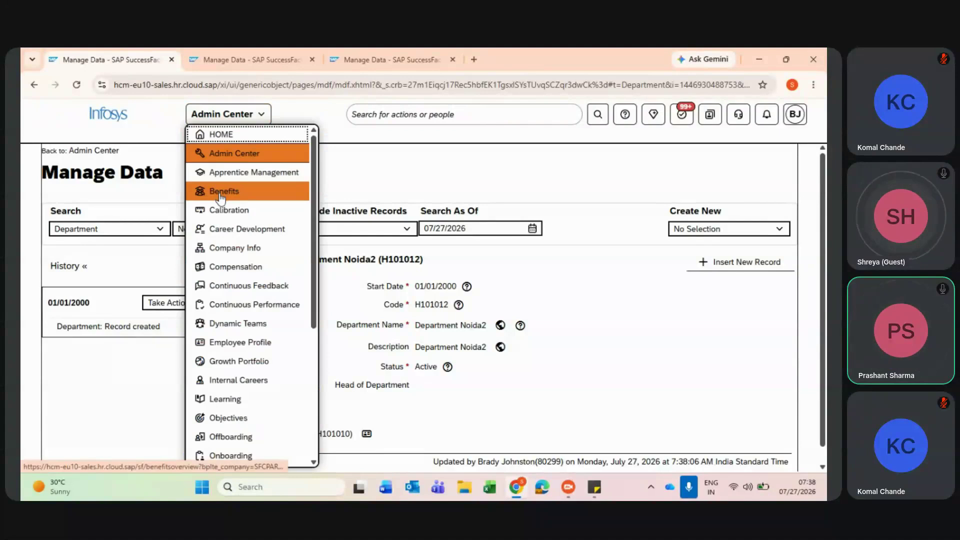
click(414, 153)
click(243, 115)
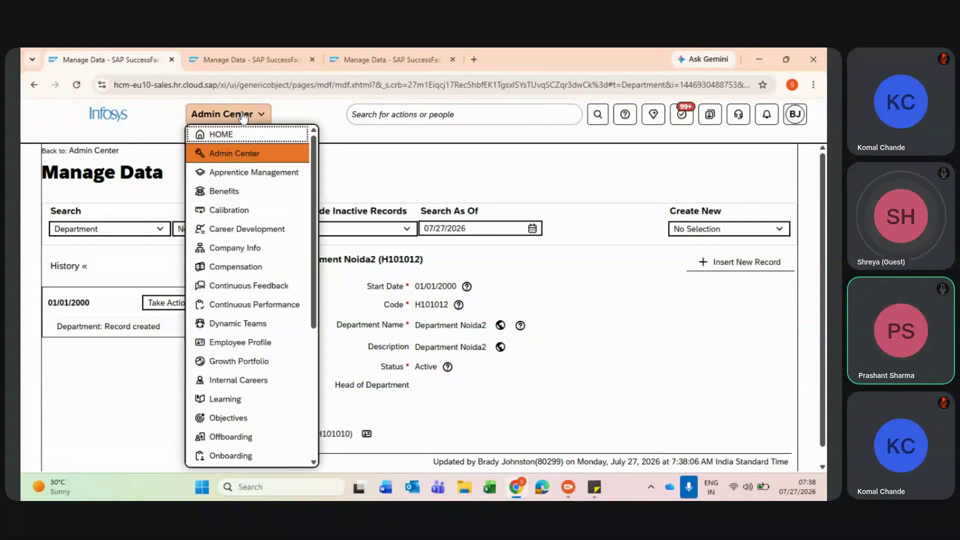
click(242, 250)
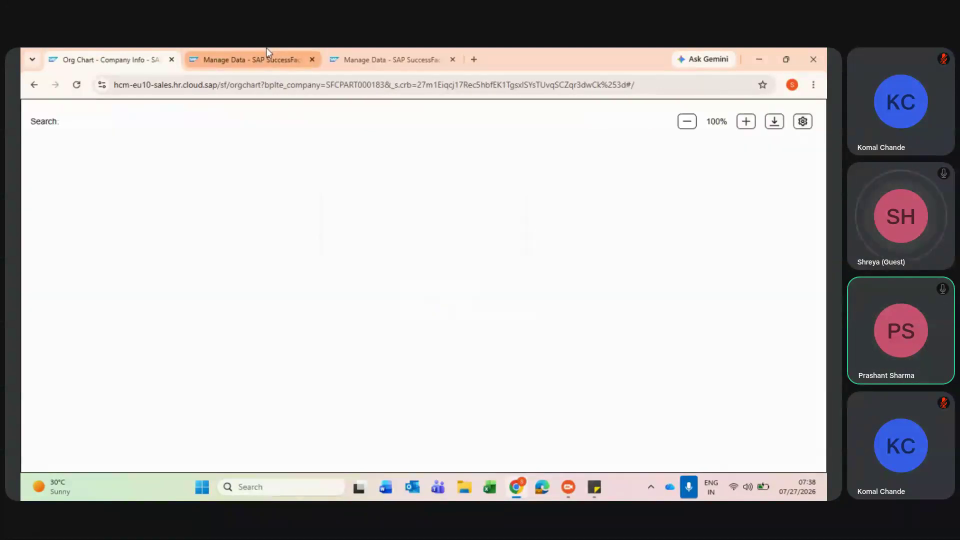
Search for the View Org Chart action from the Manage Data page showing Hatch Division Noida and open it
click(268, 55)
click(401, 116)
text(V)
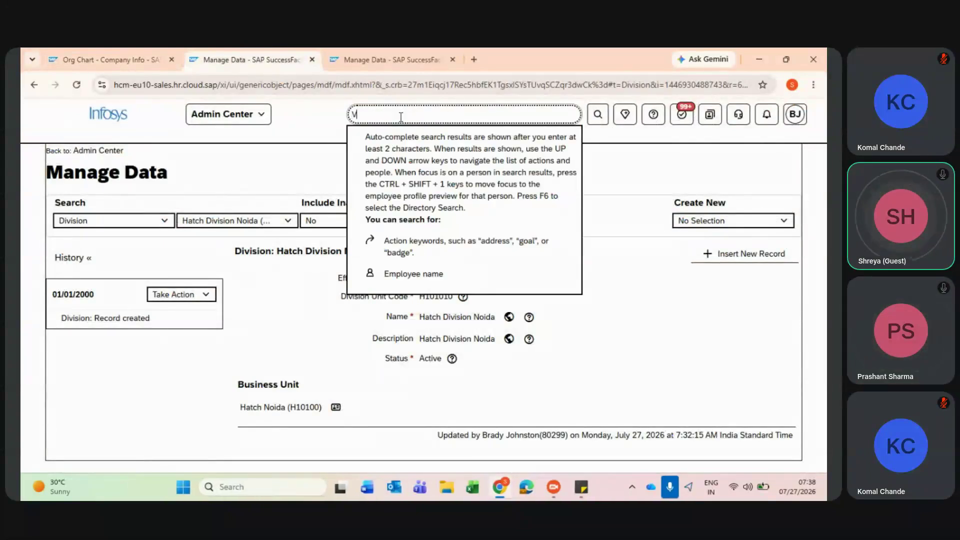
text(iew oeg chart)
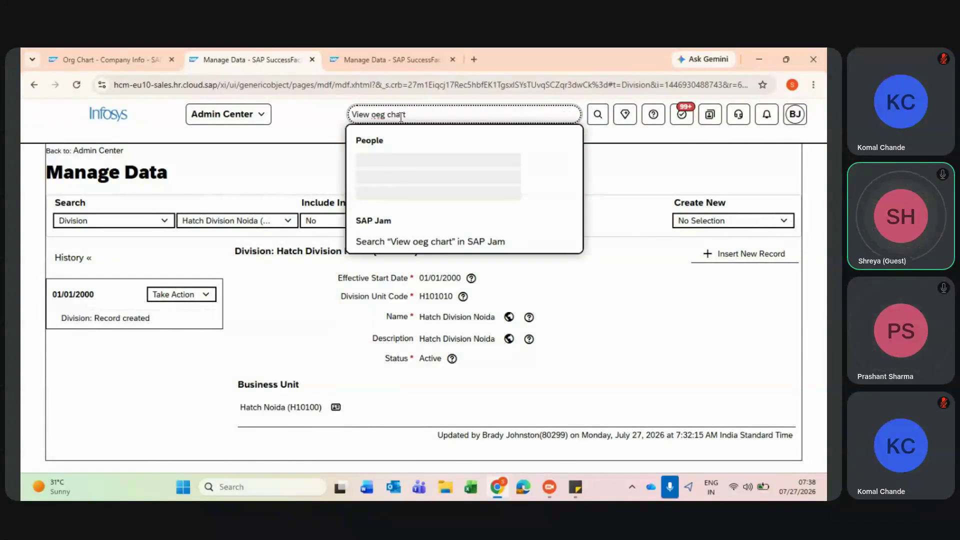
key(BackSpace)
key(BackSpace)
key(BackSpace)
key(BackSpace)
key(BackSpace)
key(BackSpace)
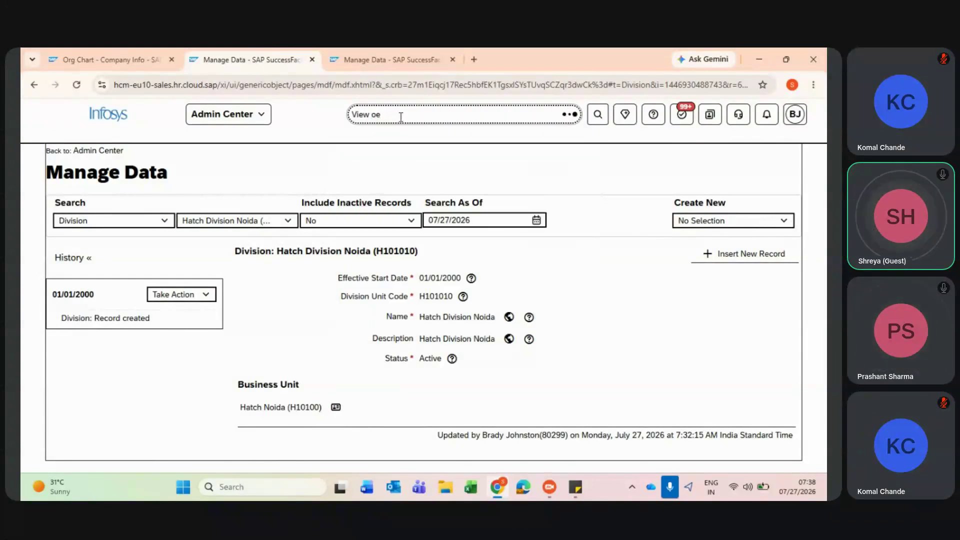
text(rg ch)
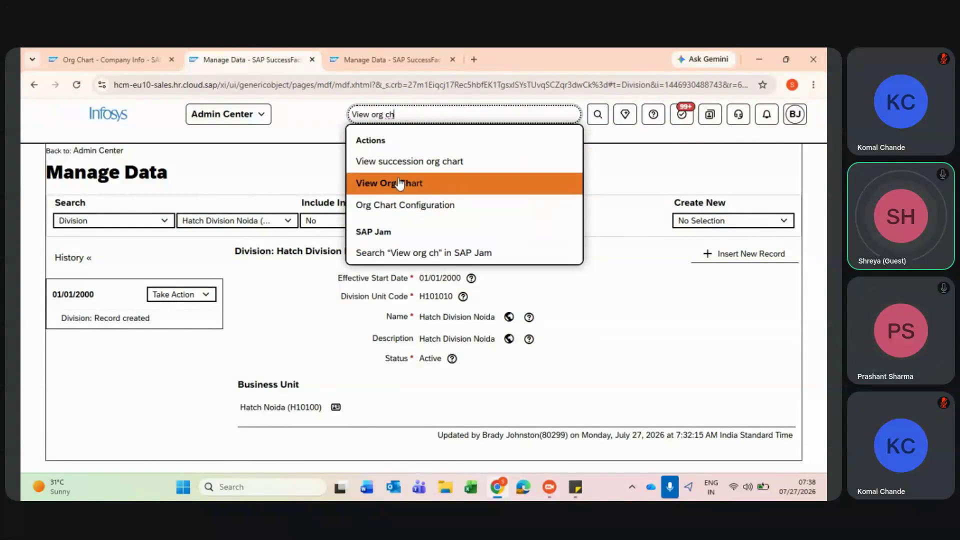
click(399, 183)
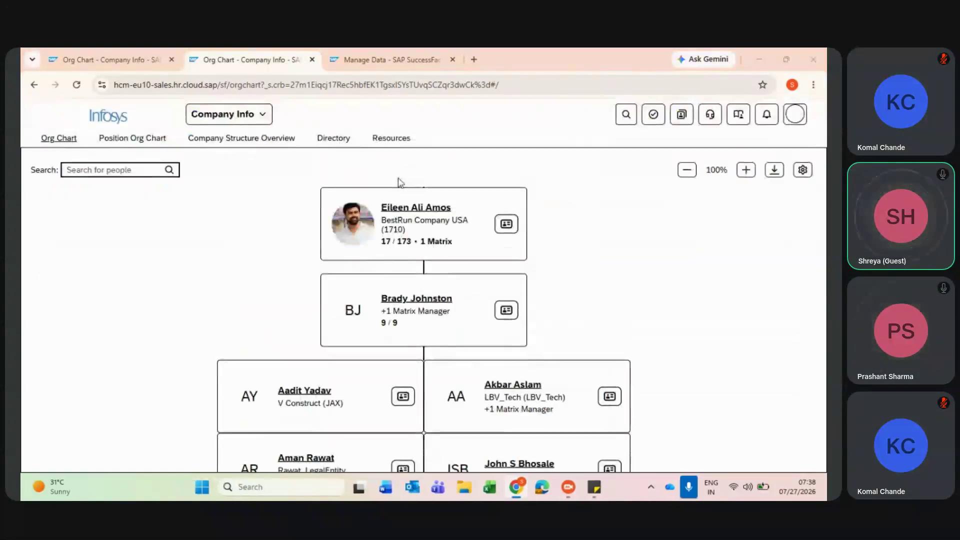
Return to the first Company Info page and open its Company Structure Overview
key(alt+Tab)
key(alt+Tab)
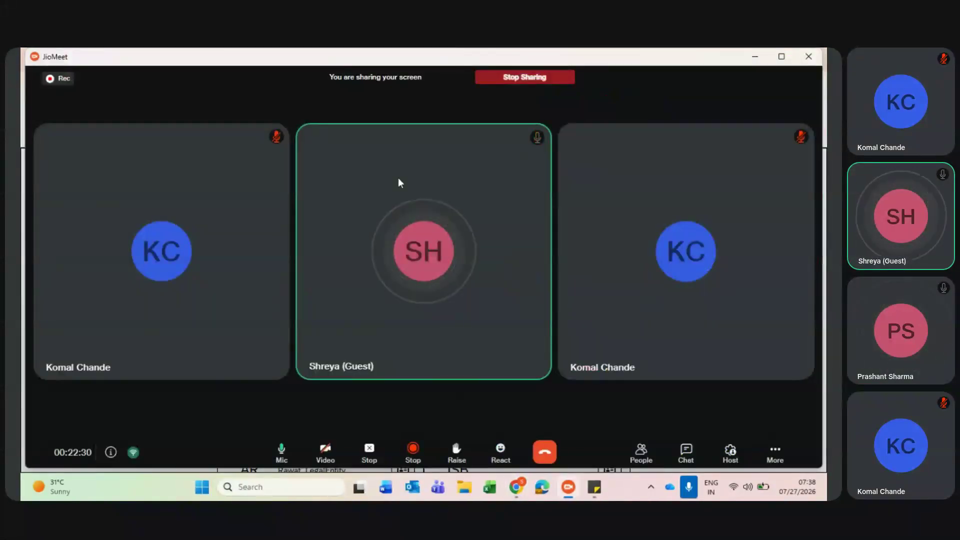
key(alt+Tab)
click(109, 53)
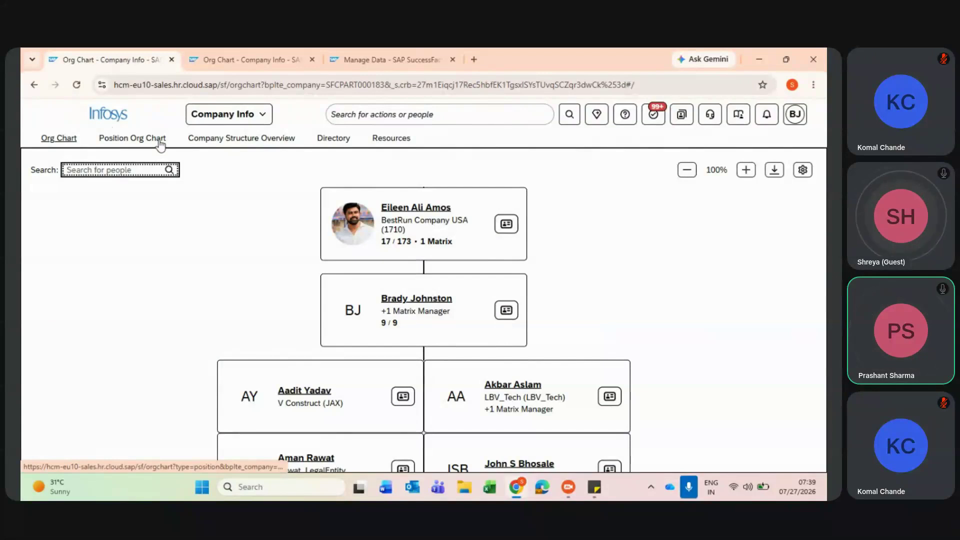
click(237, 141)
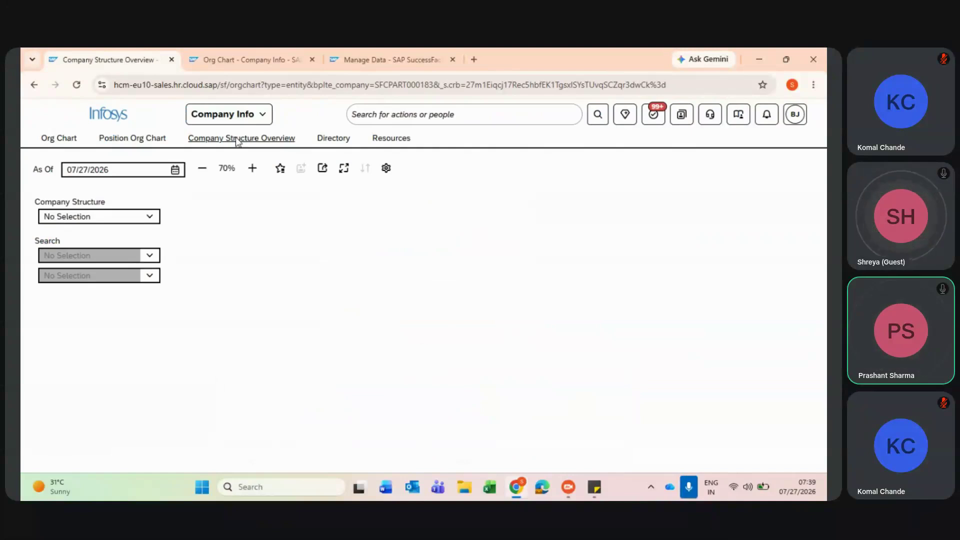
Search the available company structures for Hatch in Company Structure Overview and clear the search entry
click(145, 219)
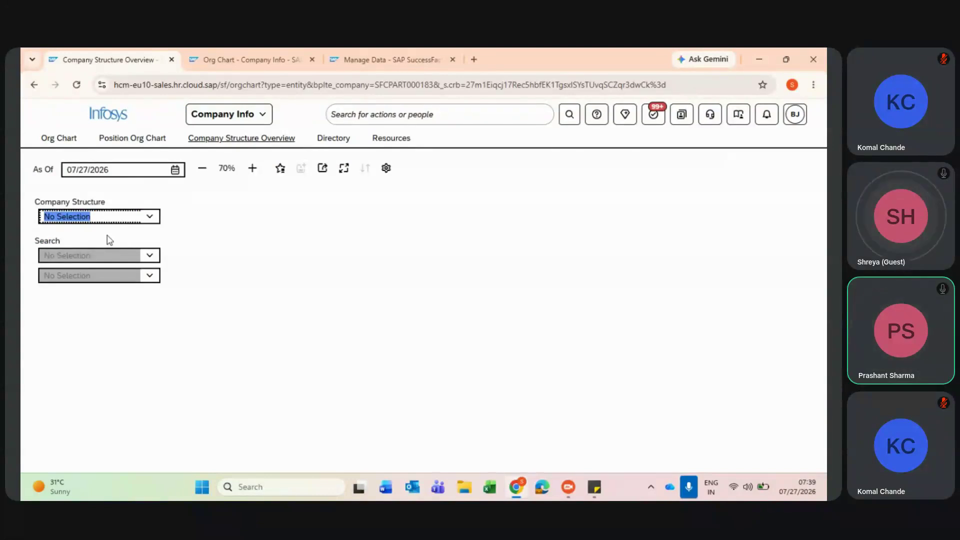
click(150, 216)
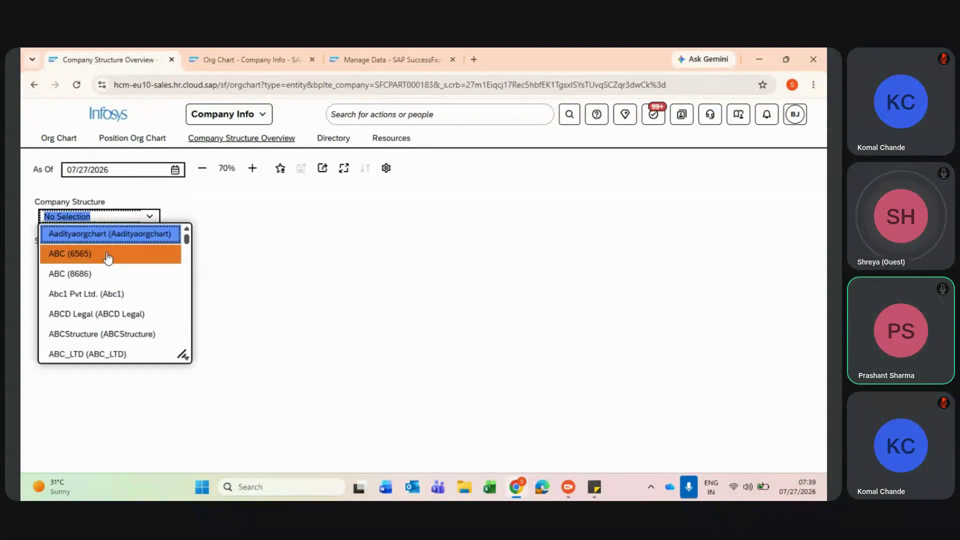
text(H)
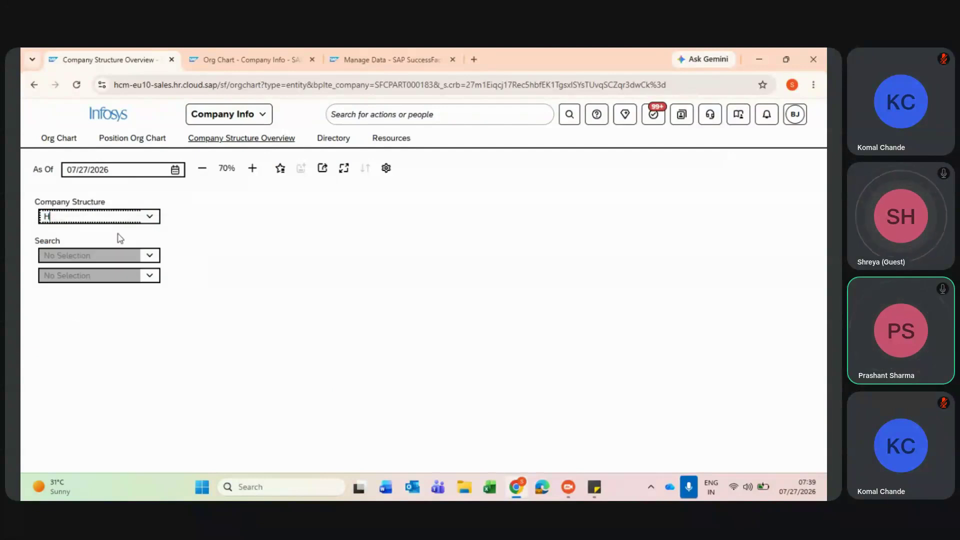
text(Hatch)
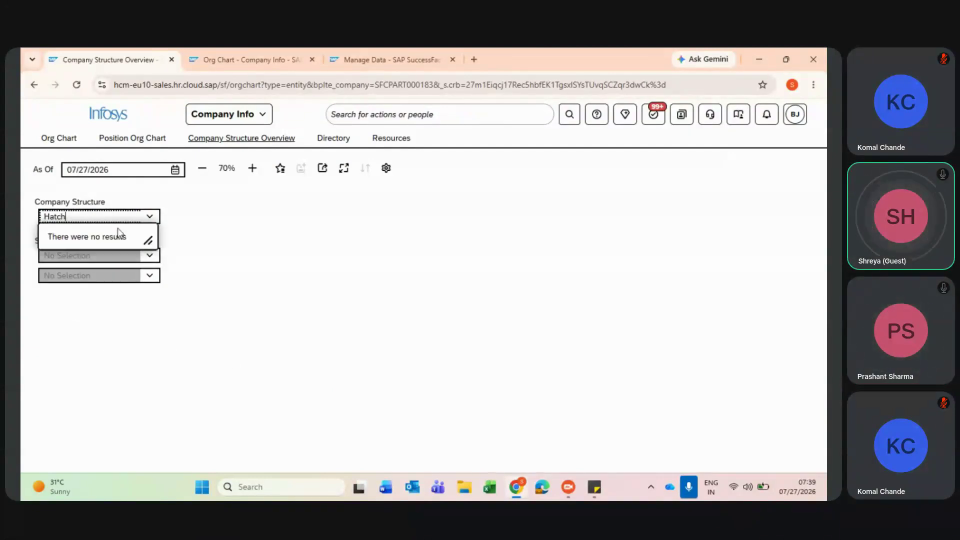
drag(84, 216, 22, 232)
key(BackSpace)
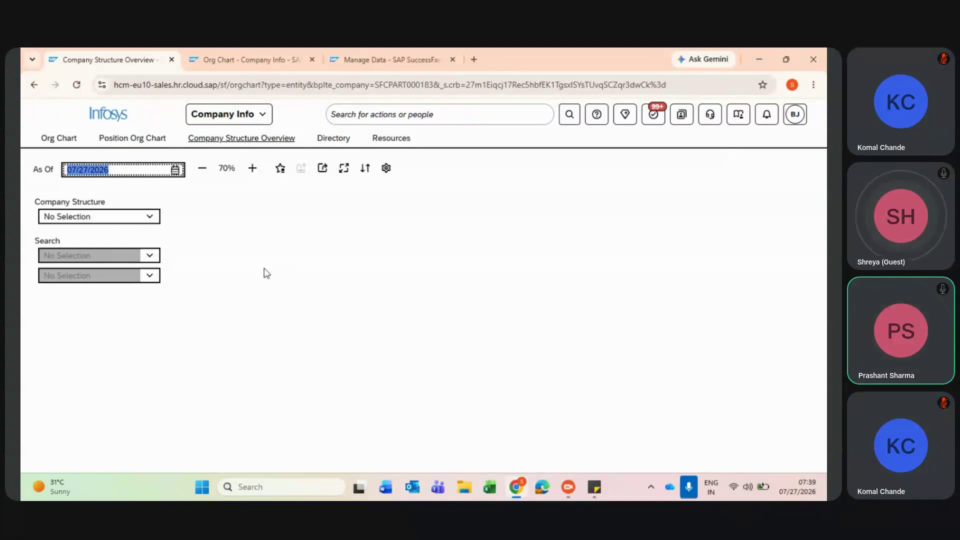
click(288, 285)
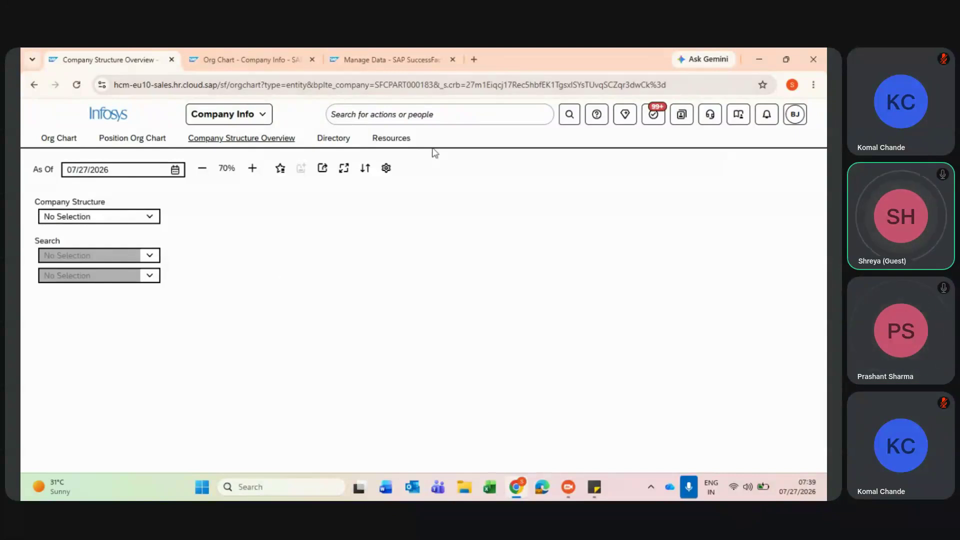
Check the open Org Chart page against the Company Structure Overview page and return to the Org Chart
click(270, 59)
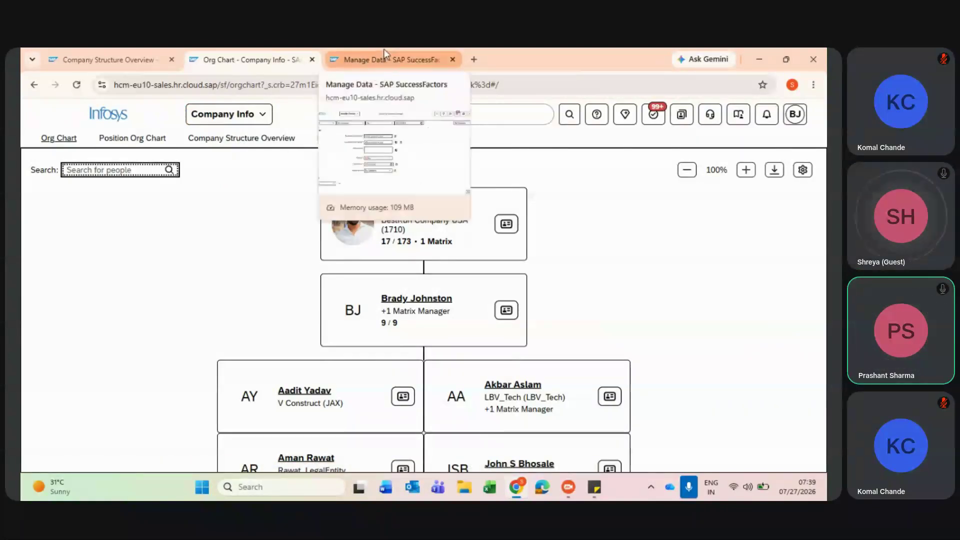
click(110, 54)
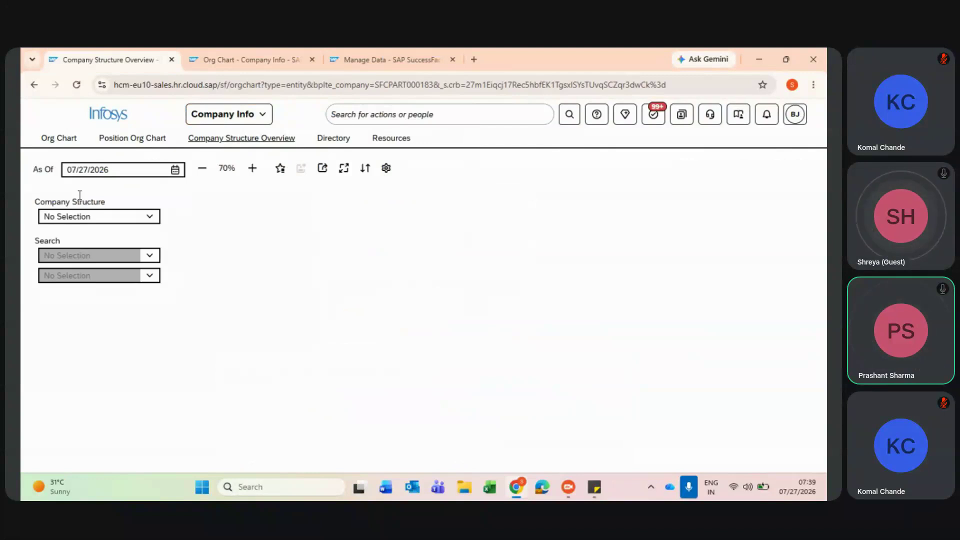
click(235, 48)
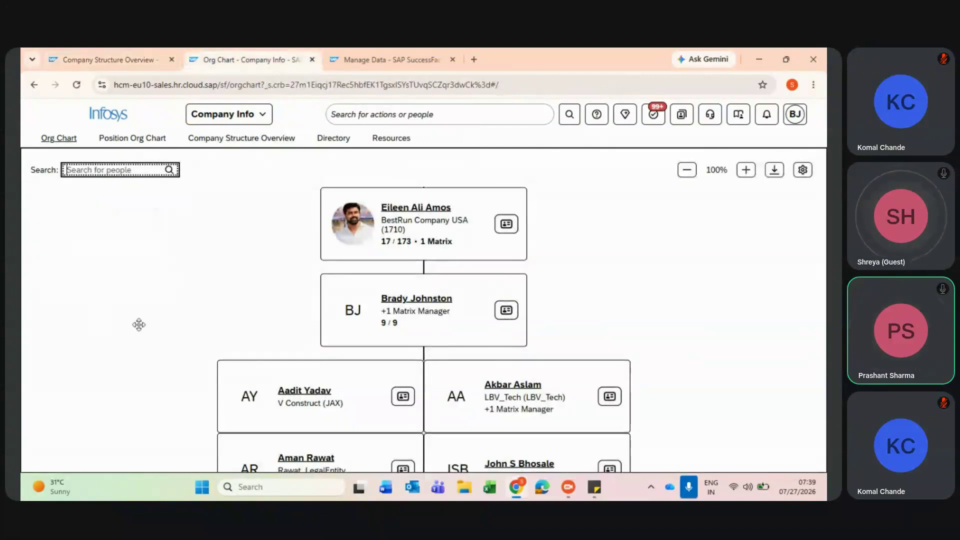
Reload the Org Chart page and open the configuration page of Company Structure Overview
click(131, 59)
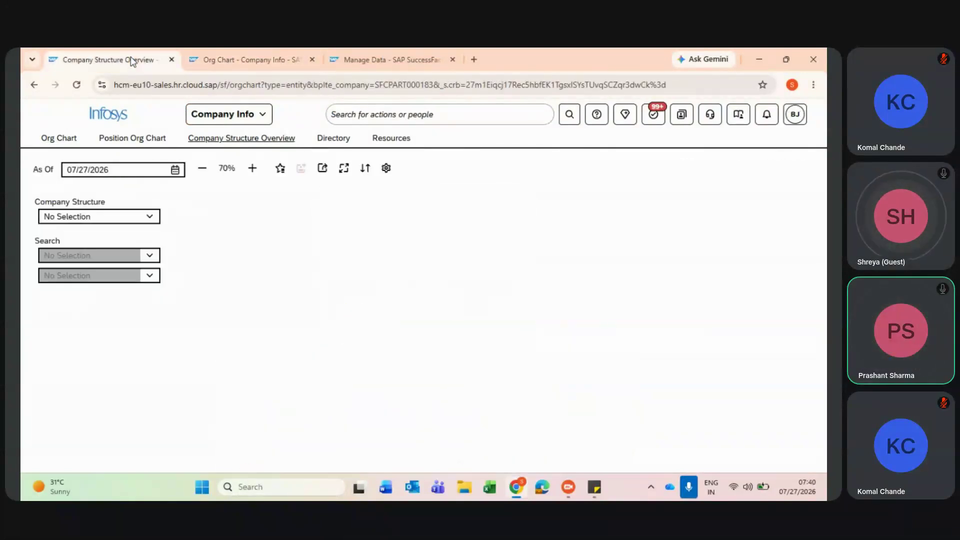
click(235, 59)
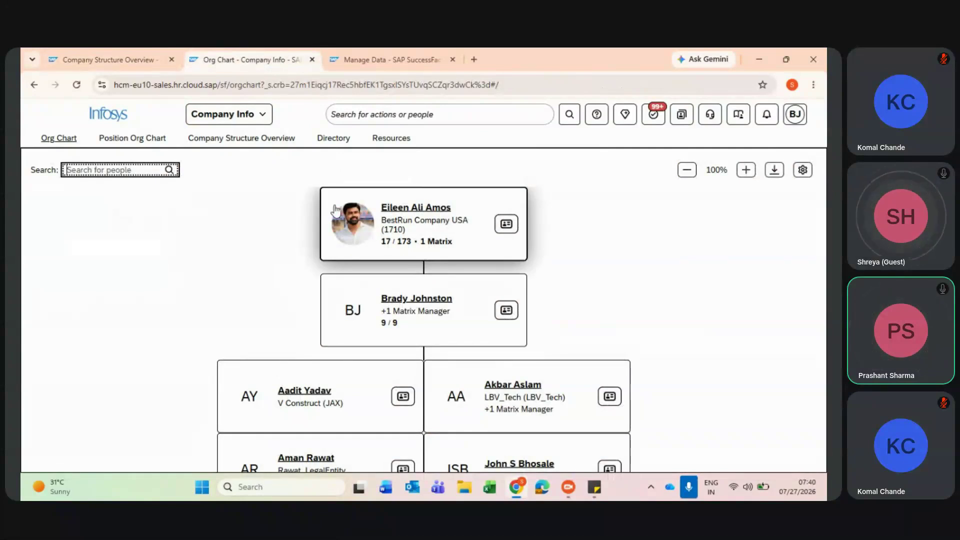
click(58, 142)
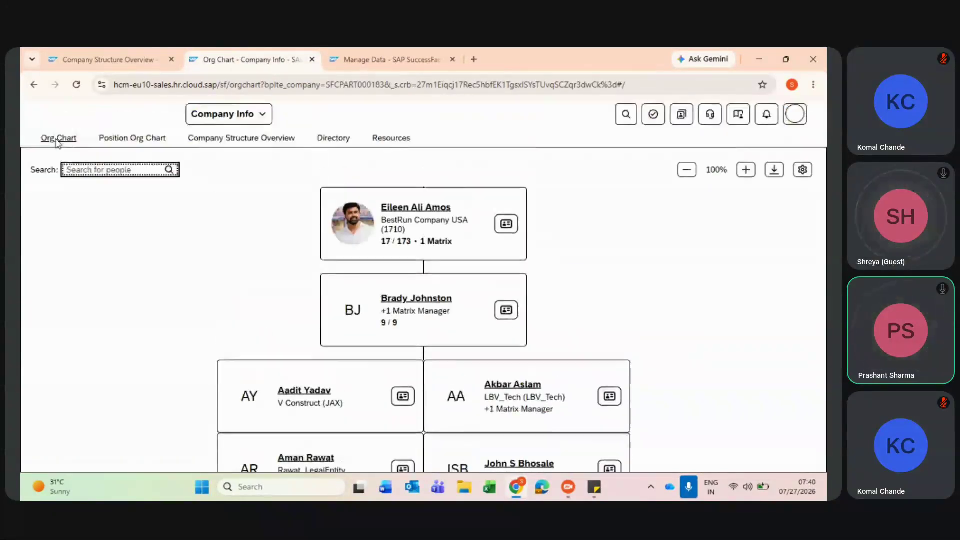
click(50, 55)
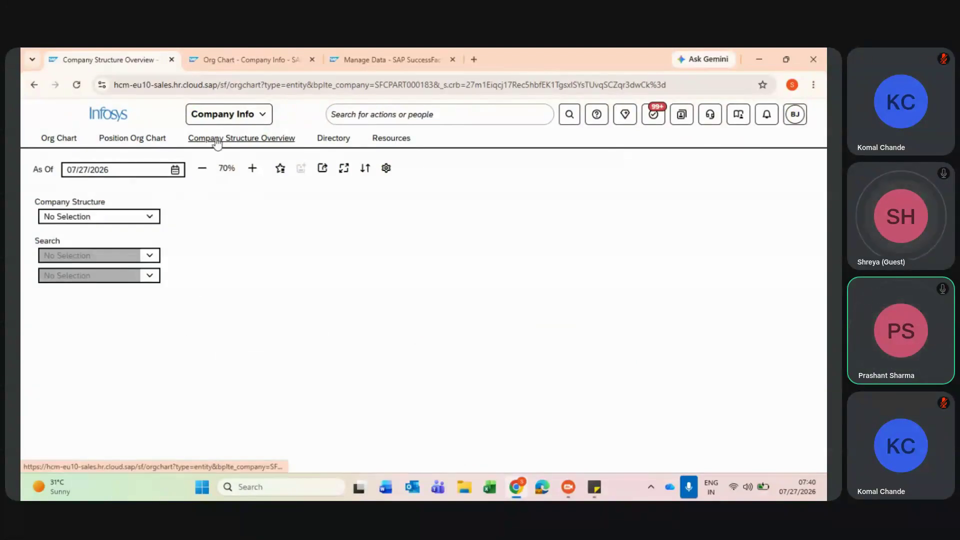
click(388, 170)
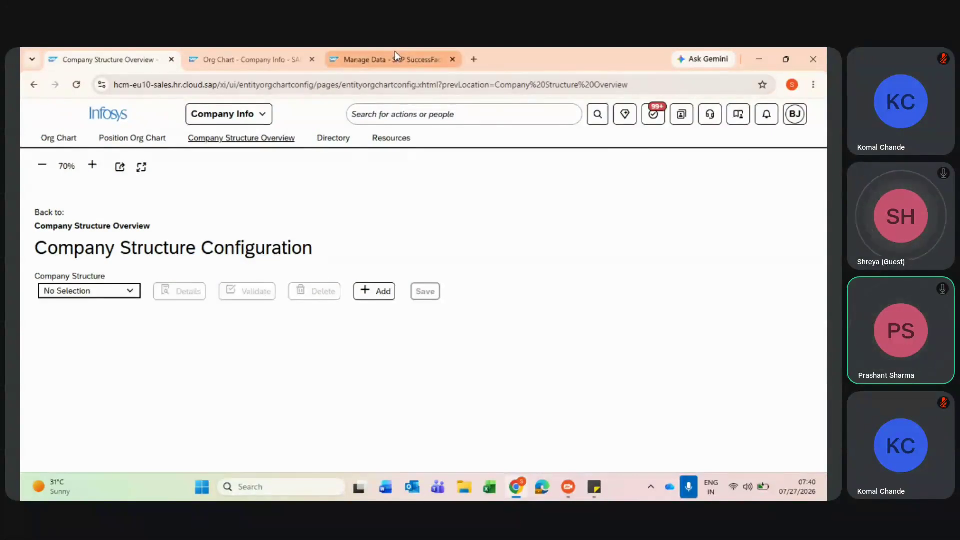
Search the actions for "configure" from the Manage Data page and clear the search text
click(418, 48)
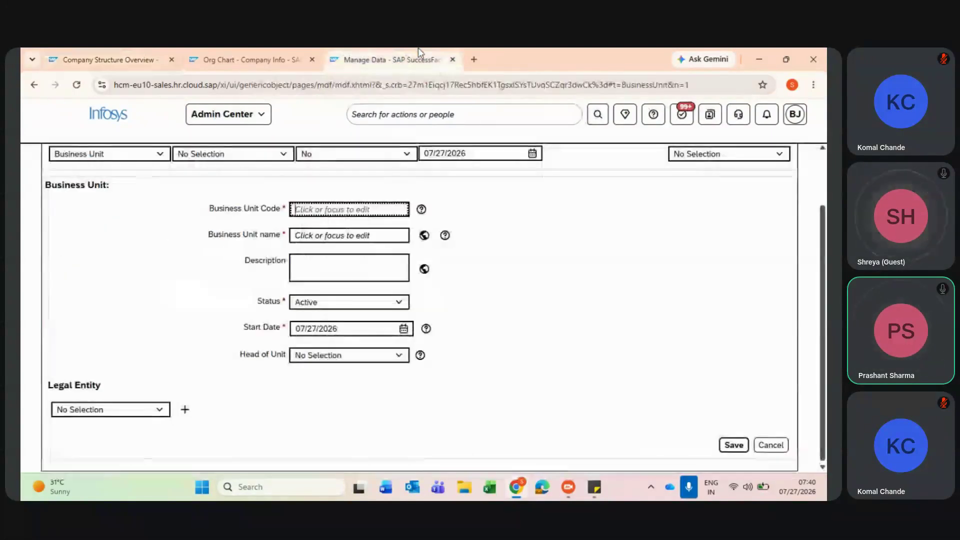
click(451, 115)
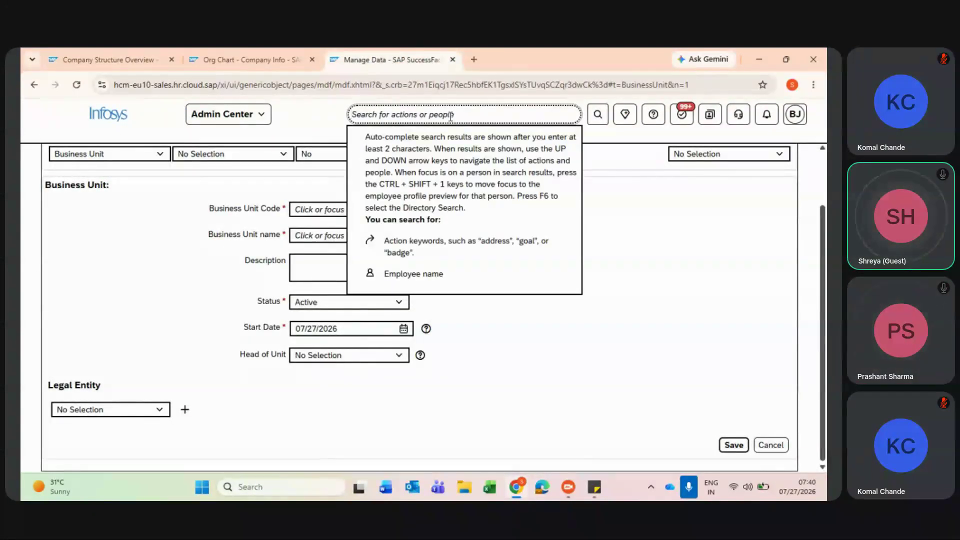
text(conf)
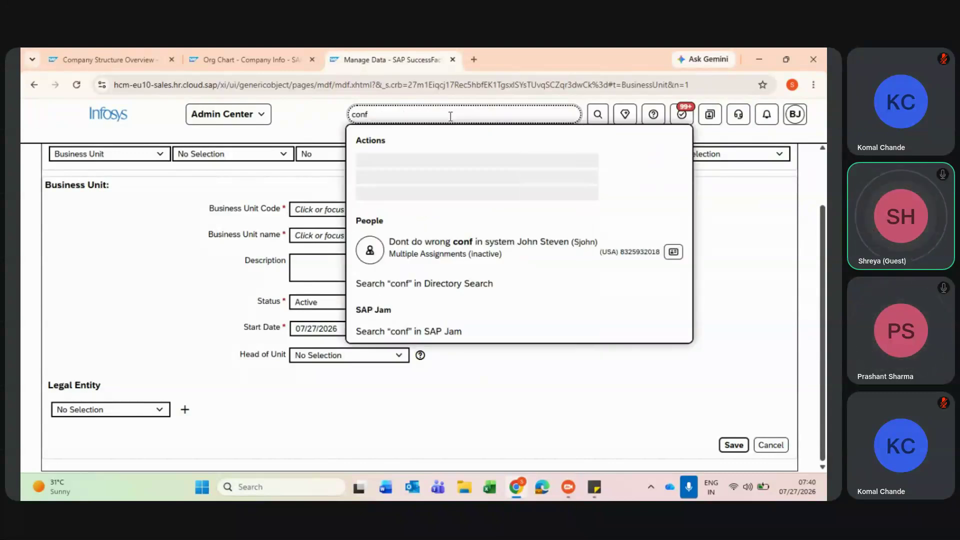
text(igure)
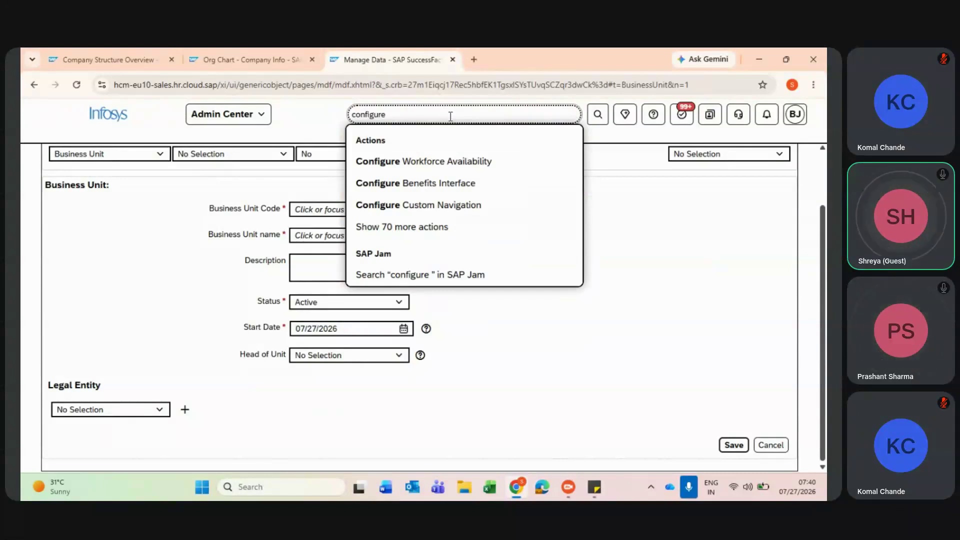
key(BackSpace)
key(BackSpace)
key(BackSpace)
key(BackSpace)
key(BackSpace)
key(BackSpace)
key(BackSpace)
key(BackSpace)
key(BackSpace)
key(BackSpace)
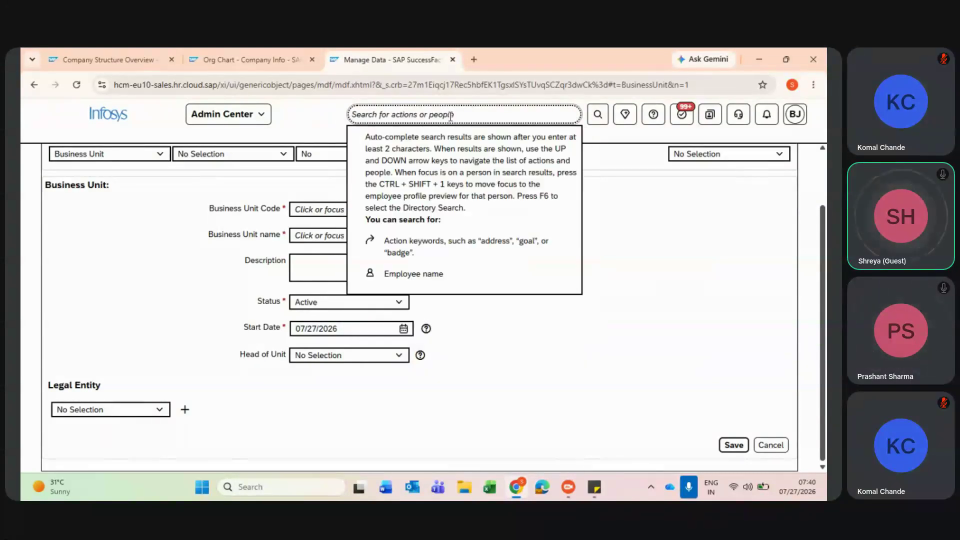
Search the actions for "company" and check the title of the Company Structure Configuration page
text(company)
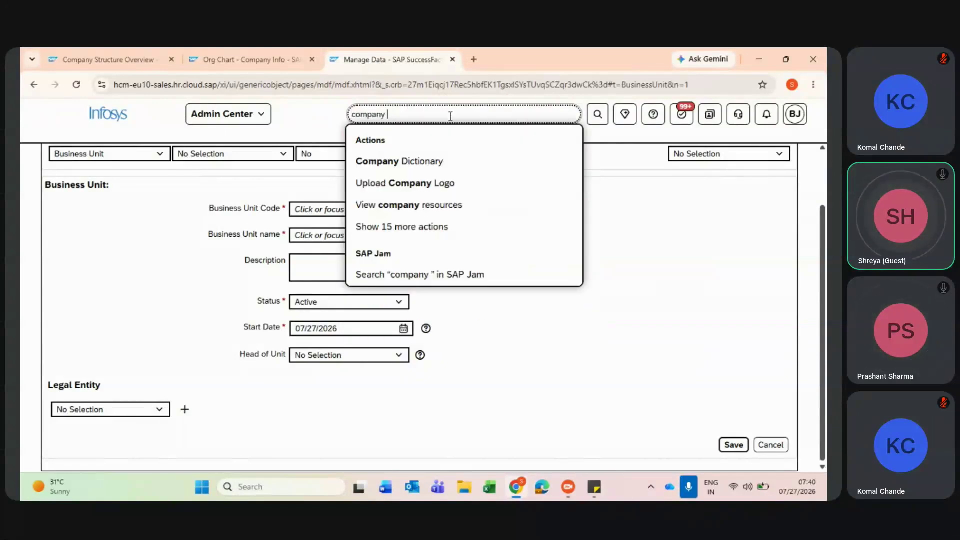
click(242, 53)
click(158, 50)
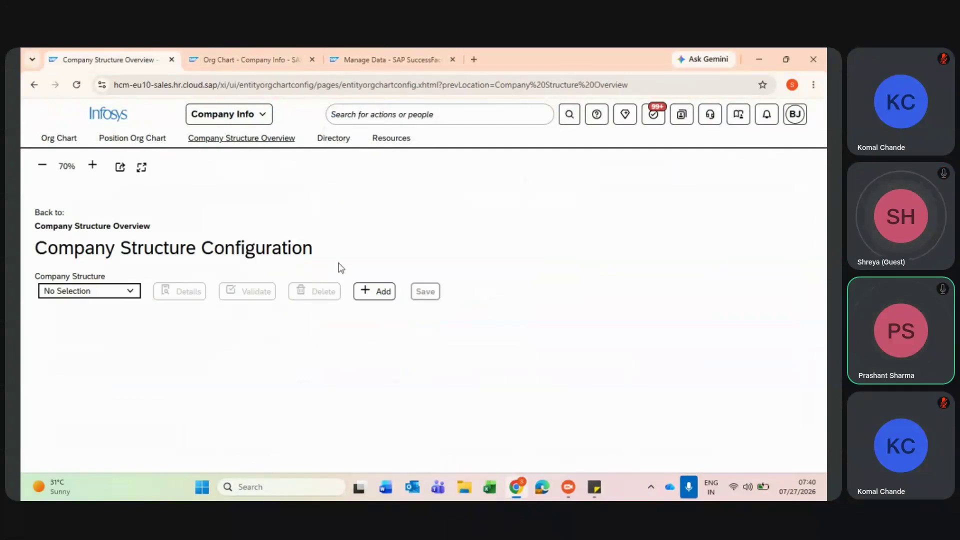
click(417, 52)
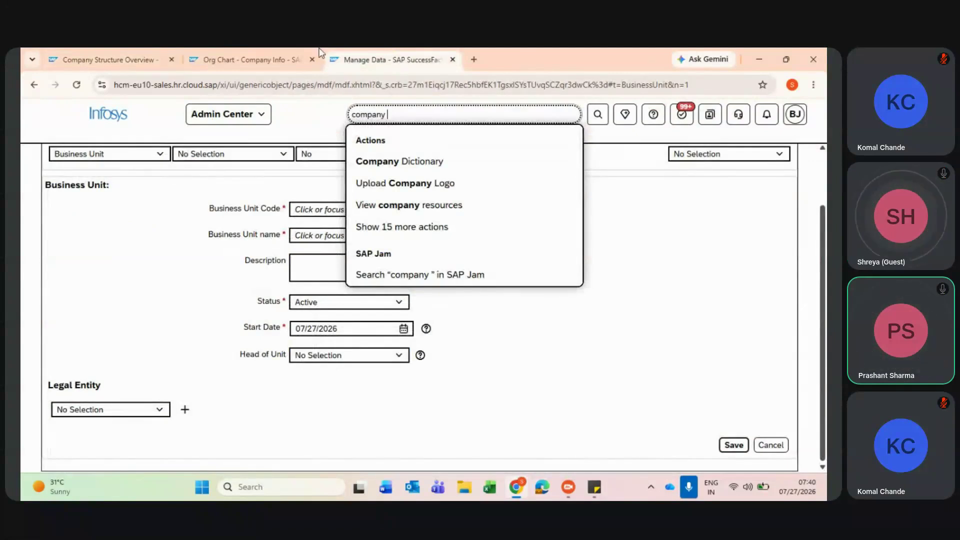
Copy the heading "Company Structure Configuration" and search the actions on the Manage Data page for it
click(148, 52)
drag(315, 252, 335, 256)
key(ctrl+c)
click(36, 250)
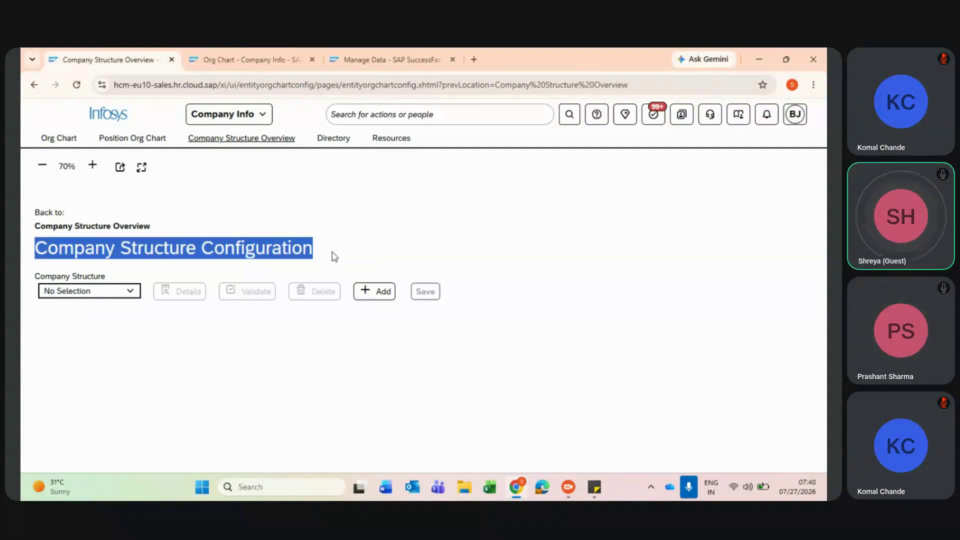
click(388, 60)
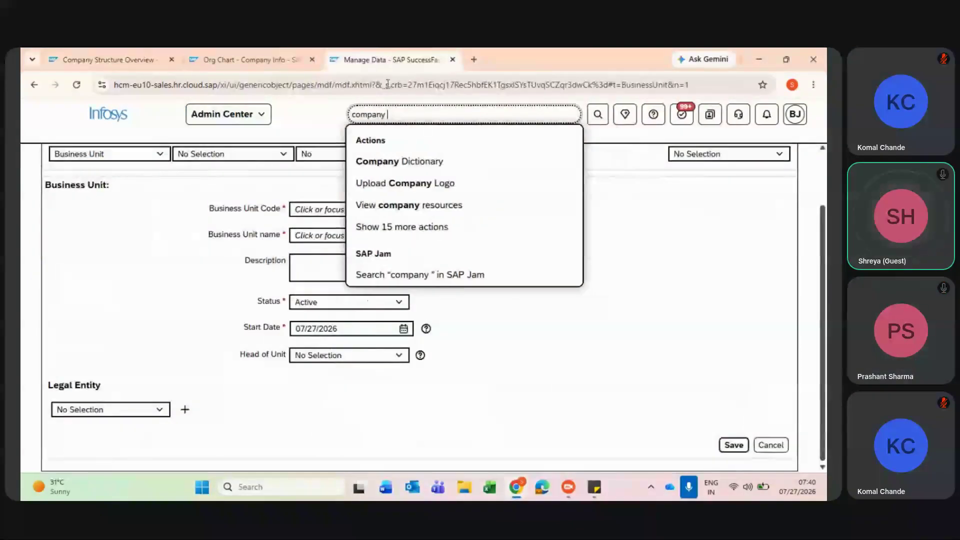
key(ctrl+a)
key(ctrl+v)
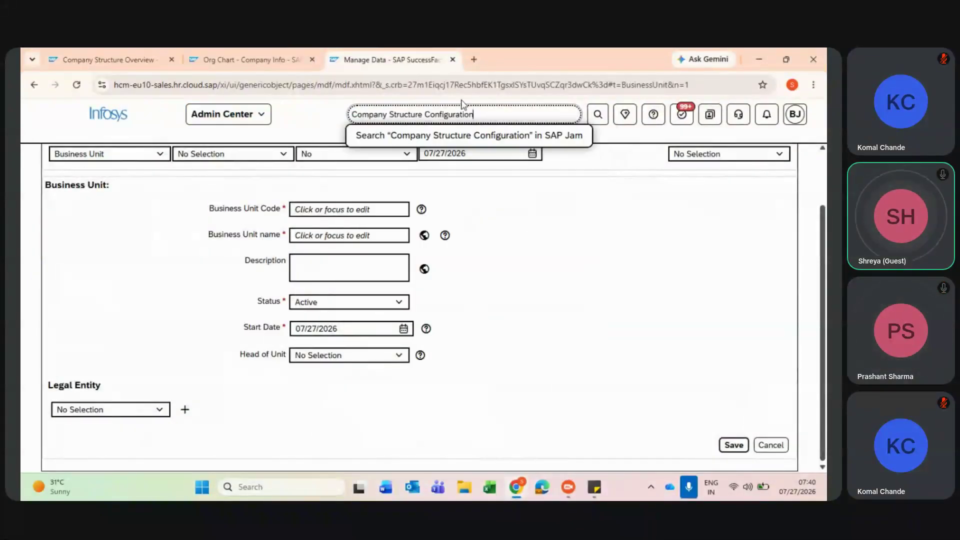
Shorten the action search to "Company Configuration", and reword it as "Configuration company"
drag(421, 116, 390, 117)
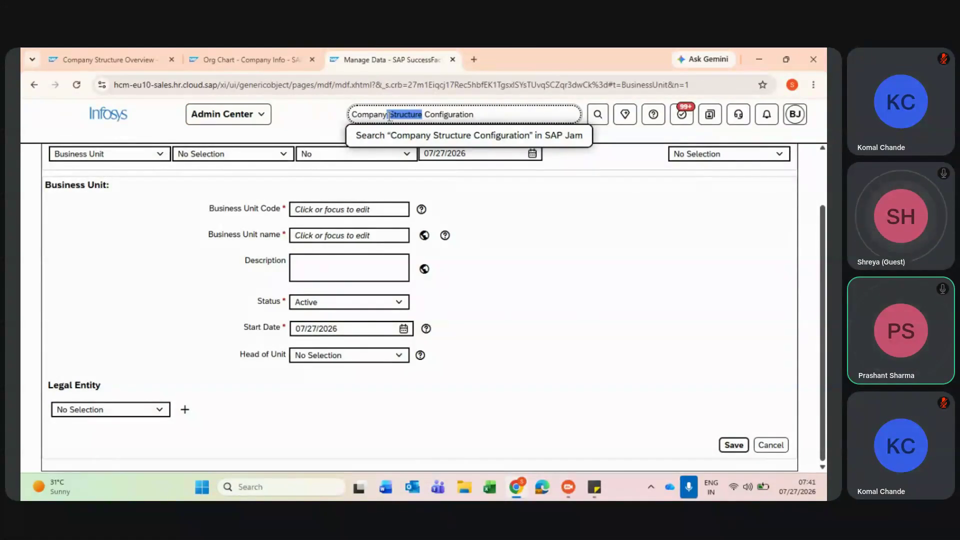
key(BackSpace)
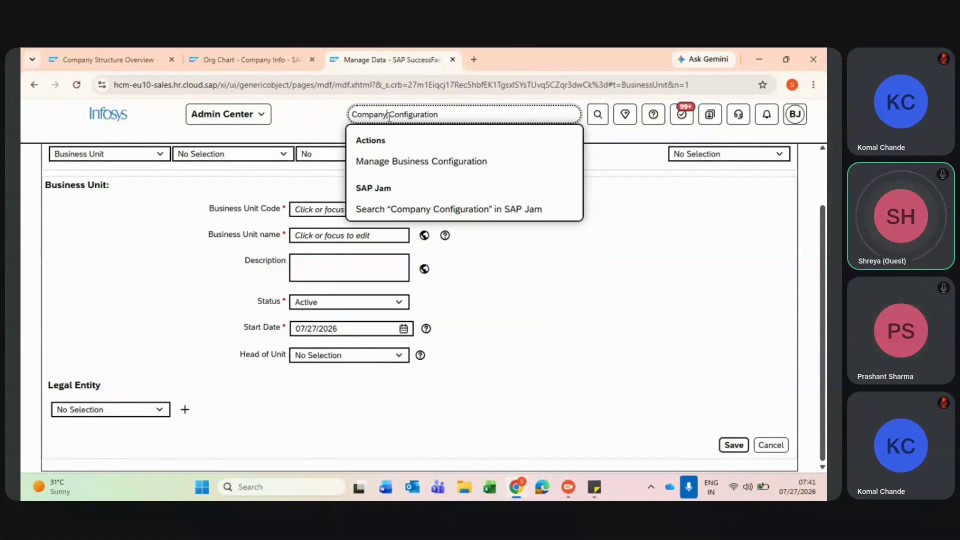
drag(389, 116, 325, 122)
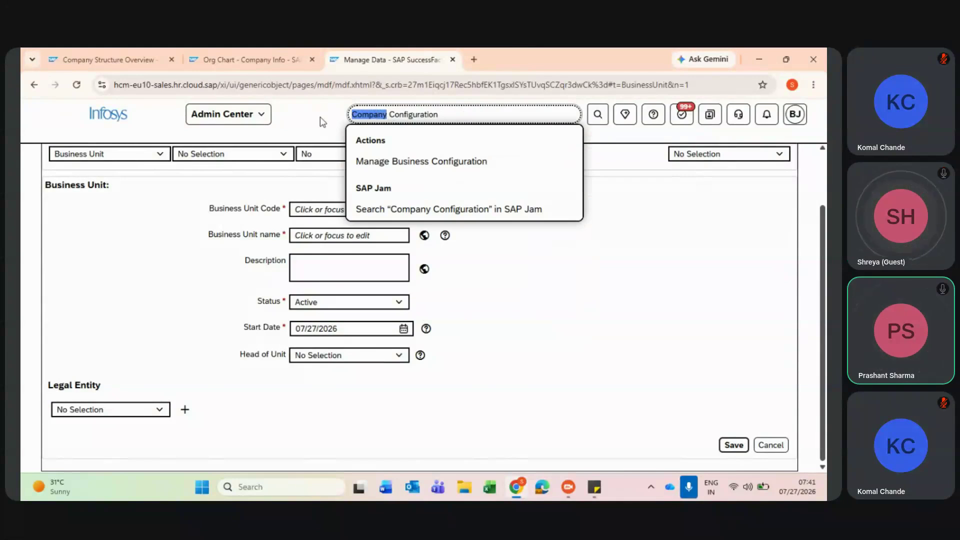
key(BackSpace)
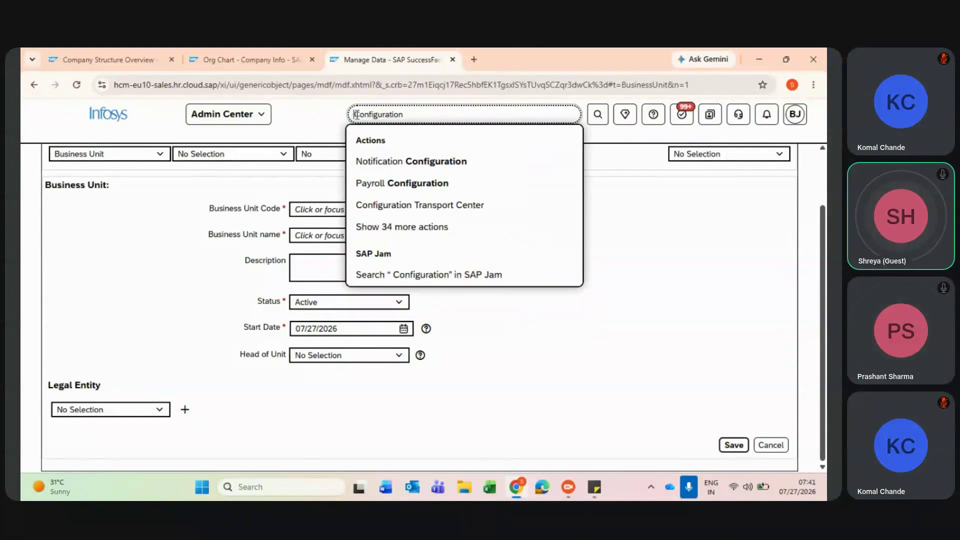
key(Delete)
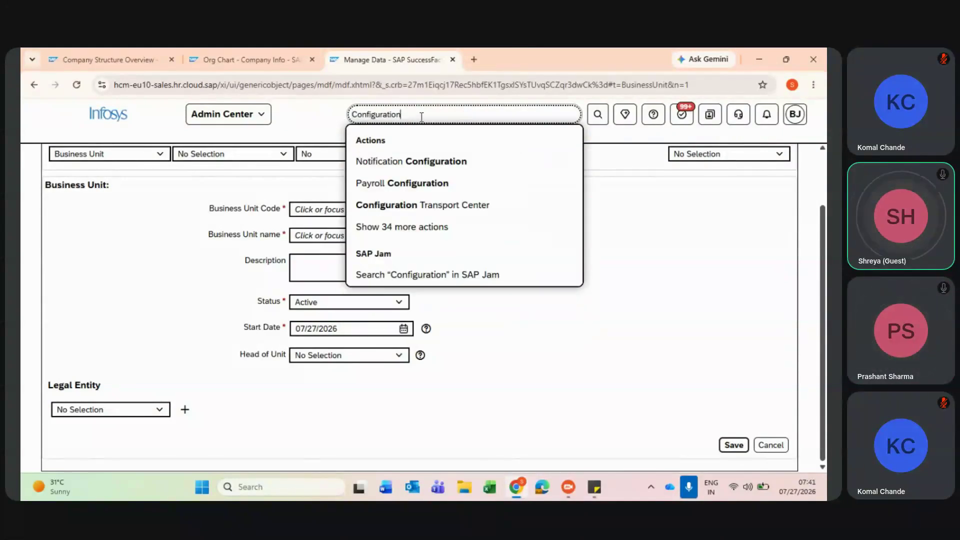
text(company)
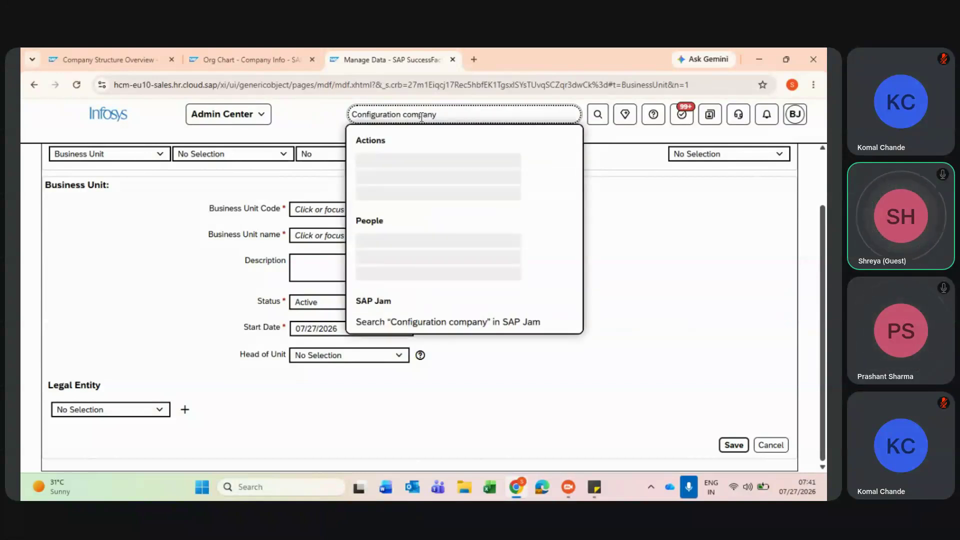
Replace the action search text with "company strec" and clear it again
key(BackSpace)
key(BackSpace)
key(BackSpace)
key(BackSpace)
key(BackSpace)
key(BackSpace)
key(BackSpace)
key(BackSpace)
key(BackSpace)
key(BackSpace)
key(BackSpace)
key(BackSpace)
key(BackSpace)
key(BackSpace)
key(BackSpace)
key(BackSpace)
key(BackSpace)
key(BackSpace)
key(BackSpace)
key(BackSpace)
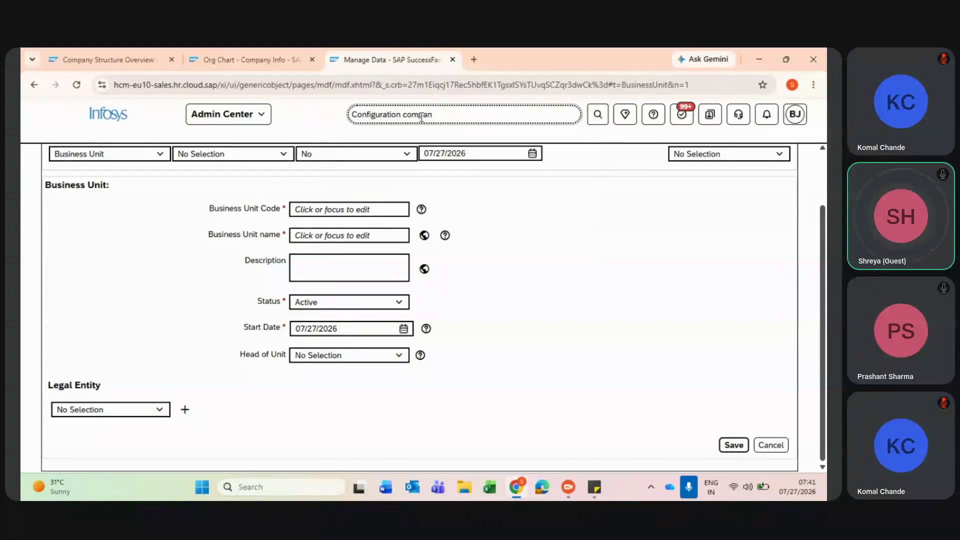
text(c)
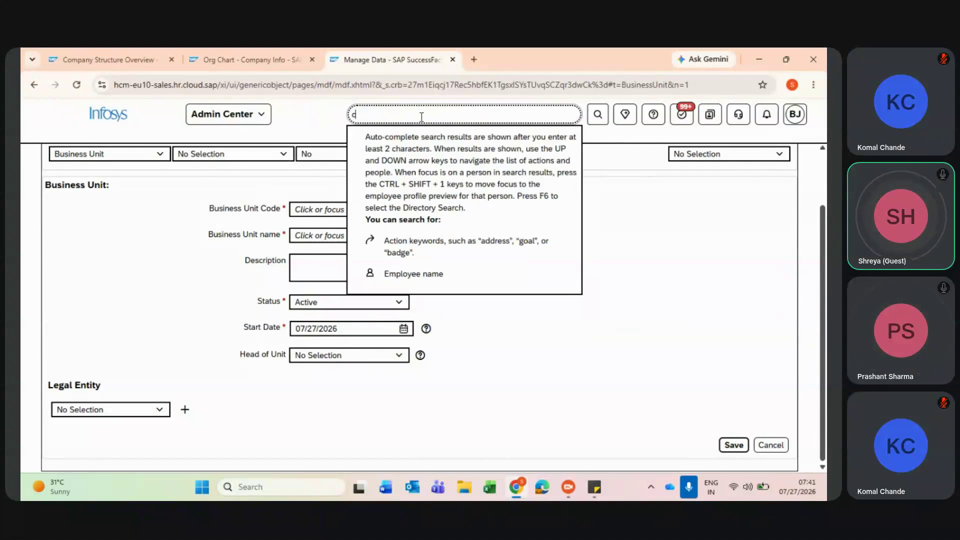
text(ompany strec)
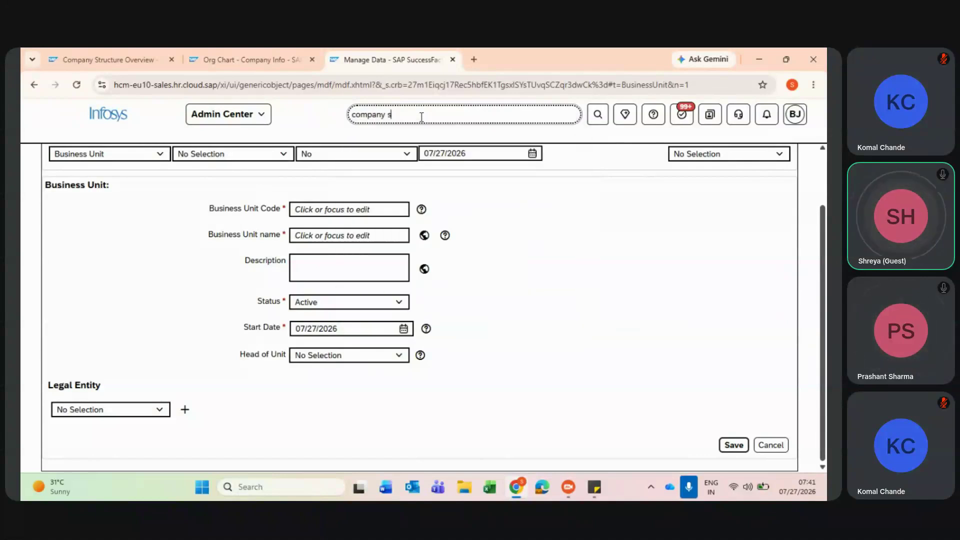
key(BackSpace)
key(BackSpace)
key(BackSpace)
key(BackSpace)
key(BackSpace)
key(BackSpace)
key(BackSpace)
key(BackSpace)
key(BackSpace)
key(BackSpace)
key(BackSpace)
key(BackSpace)
key(BackSpace)
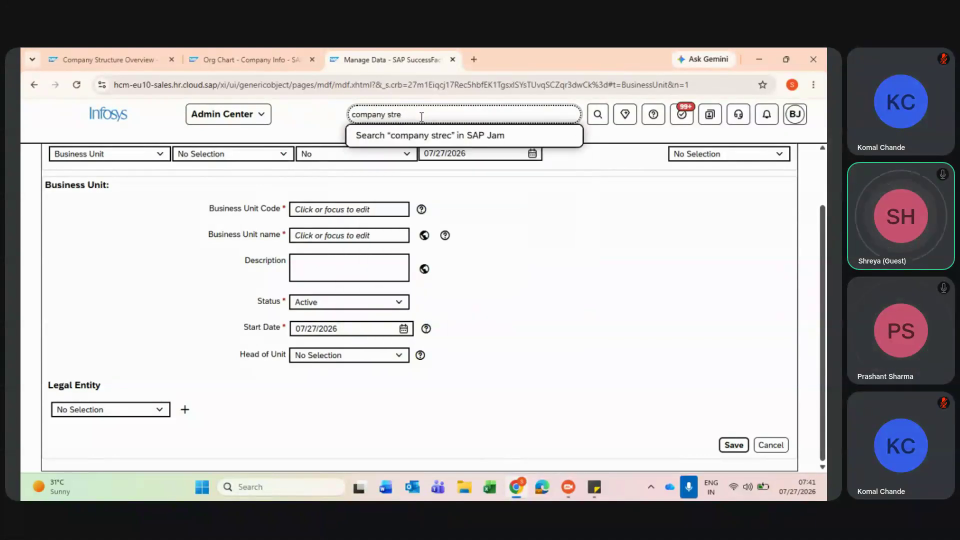
Return to the Company Structure Configuration page and deselect its heading
click(192, 48)
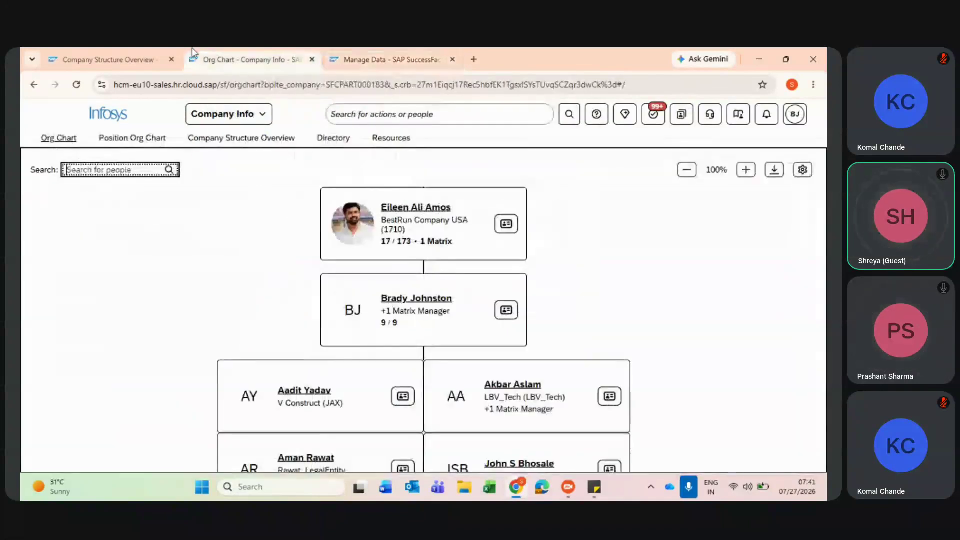
click(50, 48)
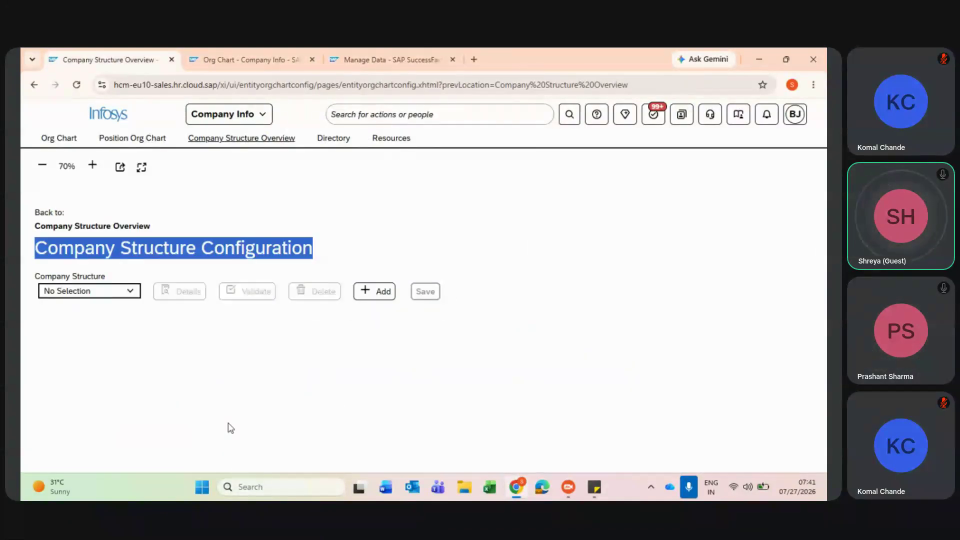
click(323, 232)
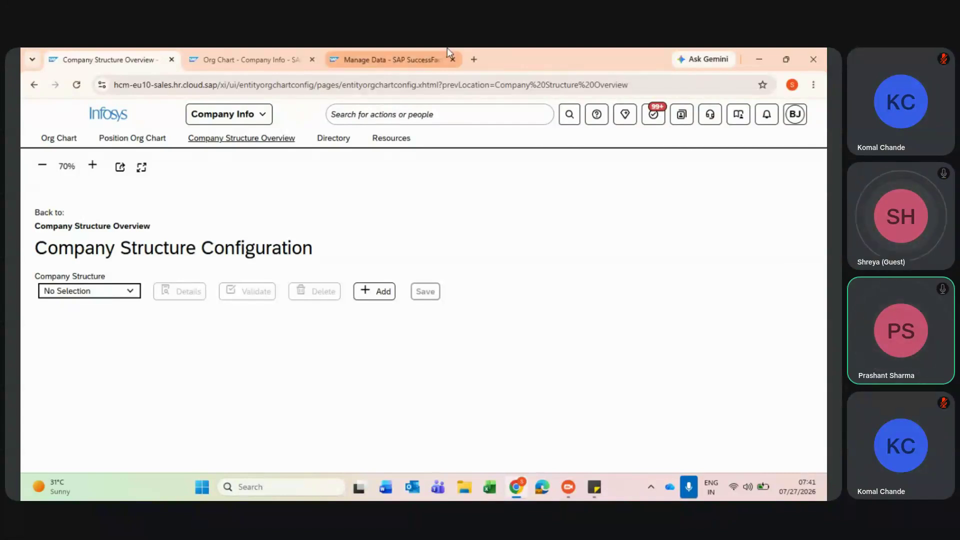
Search the actions on the Manage Data page for "configure", expand all matches, and open Configure Company Structure Overview
click(414, 64)
text(c)
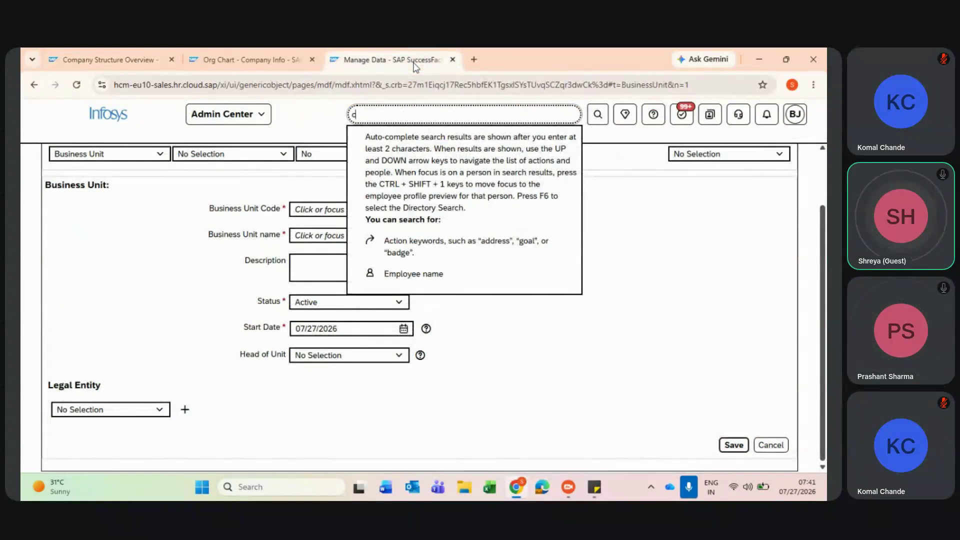
text(onfigure)
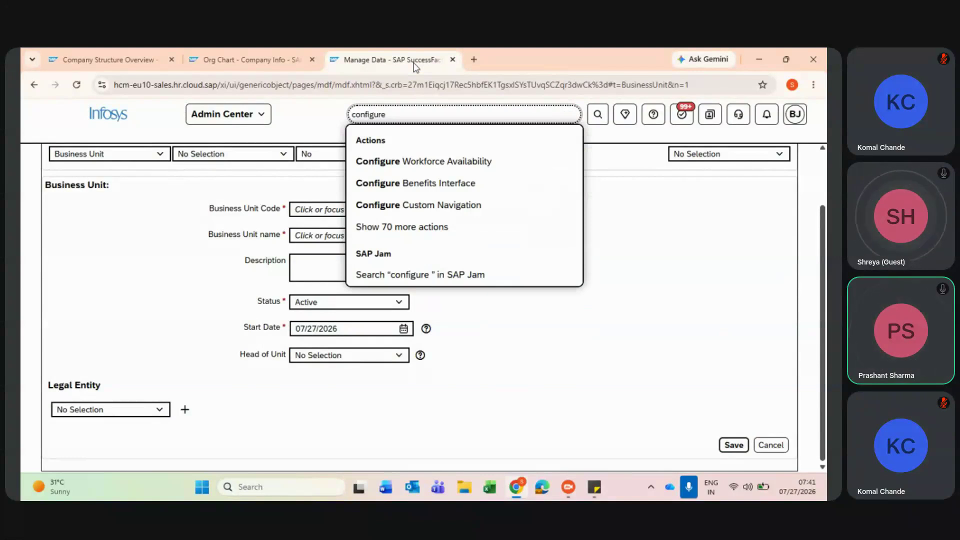
click(384, 227)
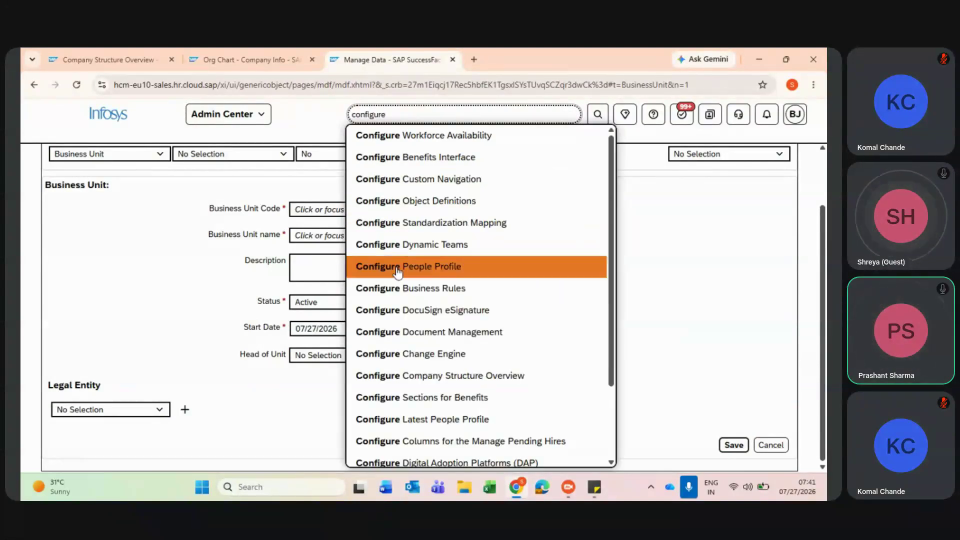
scroll(573, 365, down, 1)
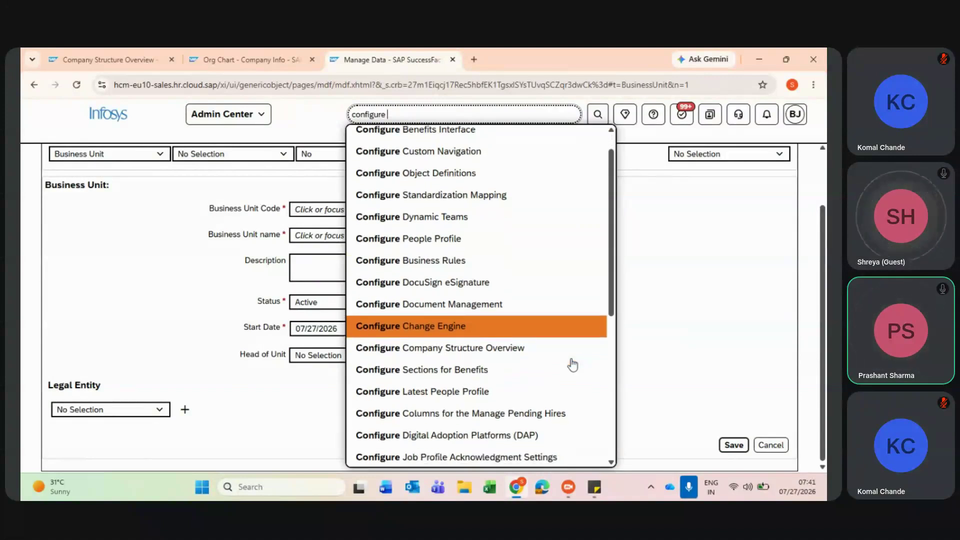
click(465, 347)
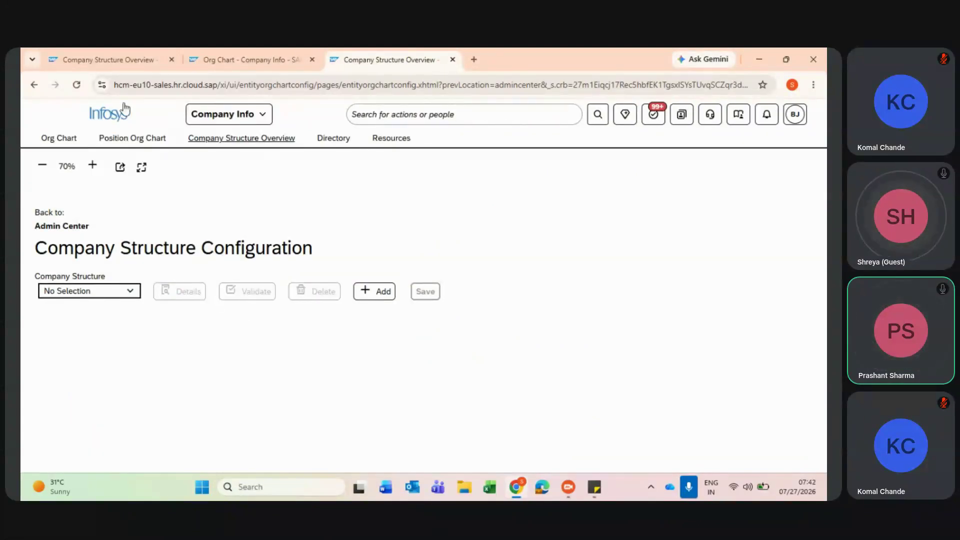
click(125, 55)
click(221, 54)
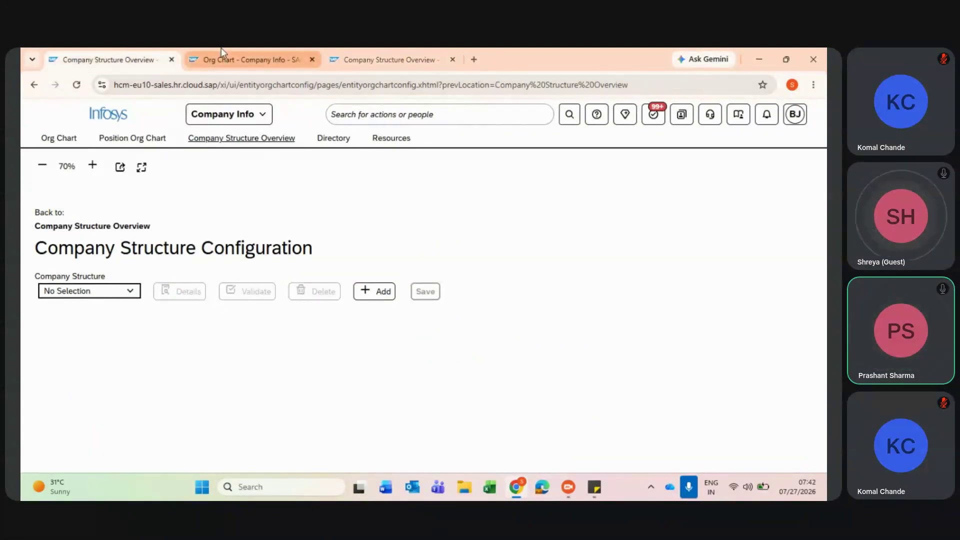
click(395, 54)
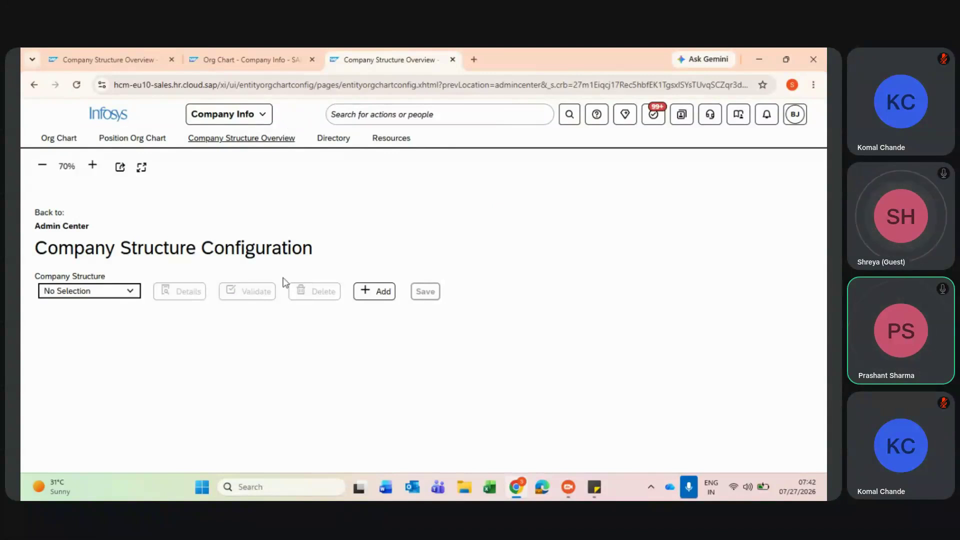
Start a new company structure and enter "Hatch" as both its code and its name
click(361, 292)
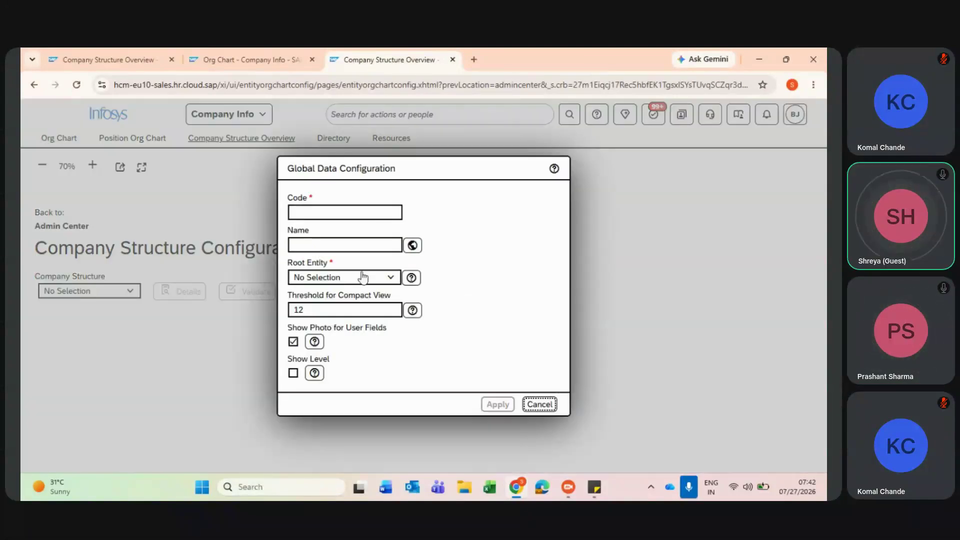
click(360, 212)
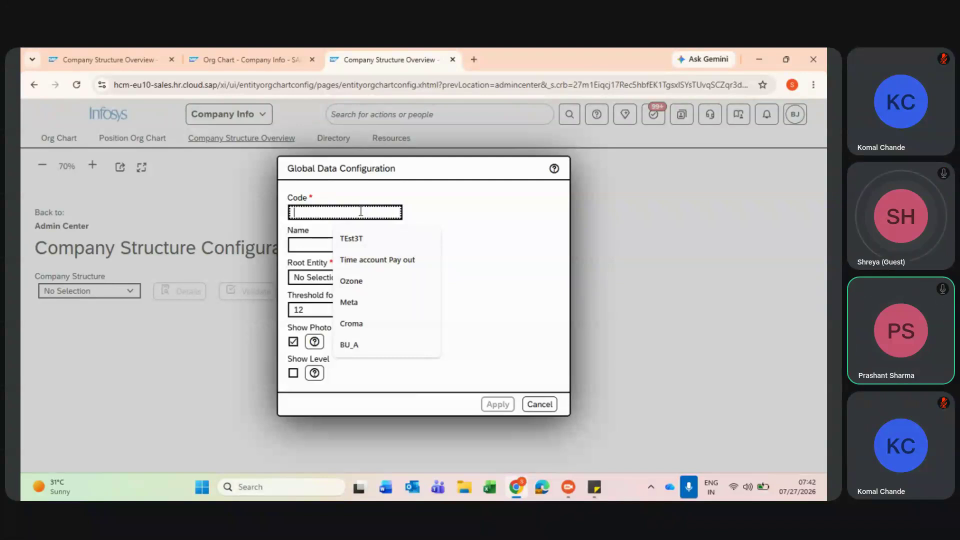
text(Hatch)
click(546, 227)
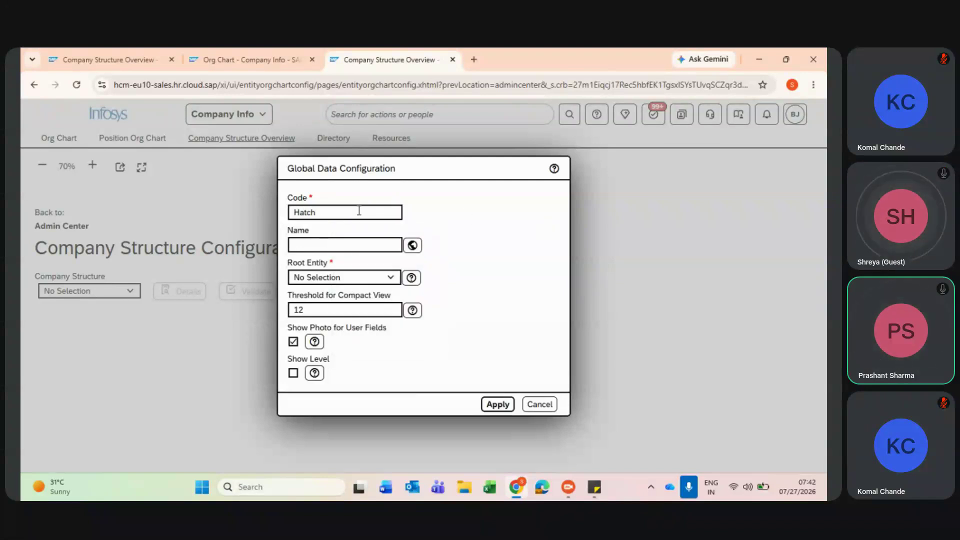
click(314, 213)
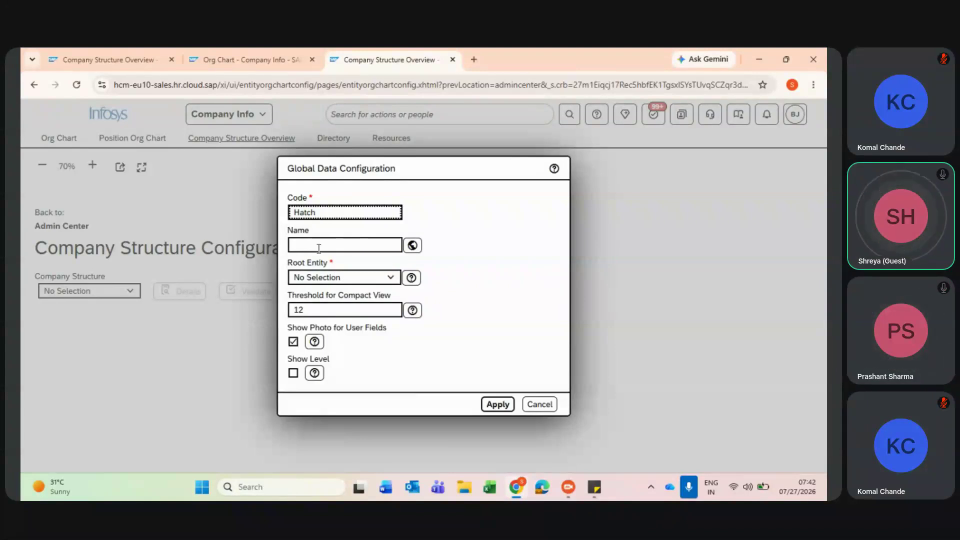
drag(331, 210, 272, 215)
key(BackSpace)
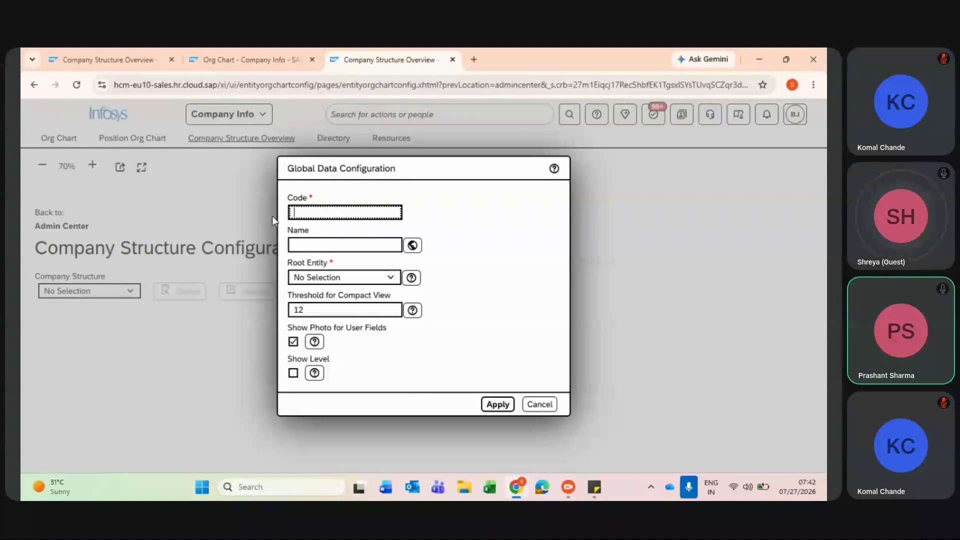
text(Hatch)
click(310, 242)
text(Hatch)
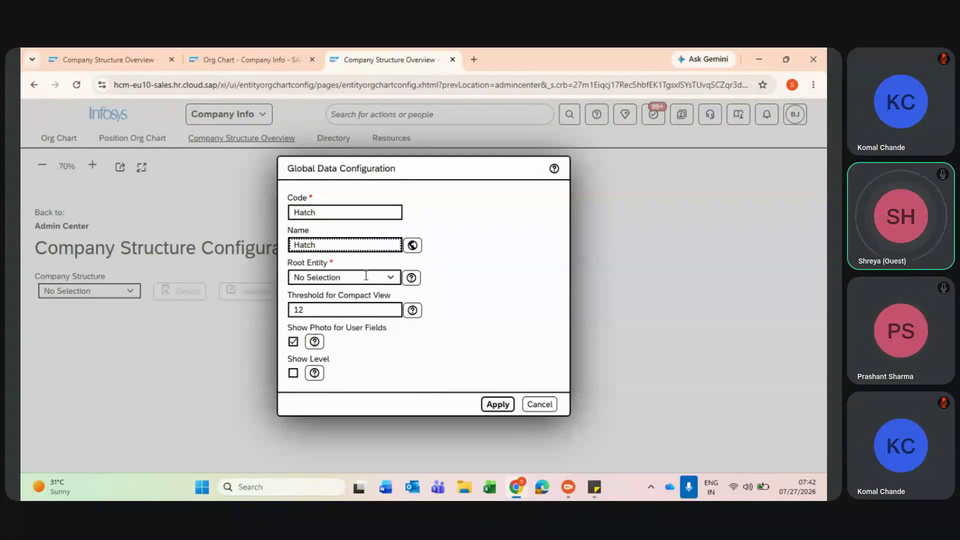
Choose Legal Entity (LegalEntity) as the root entity of the new structure and apply the global data configuration
click(389, 281)
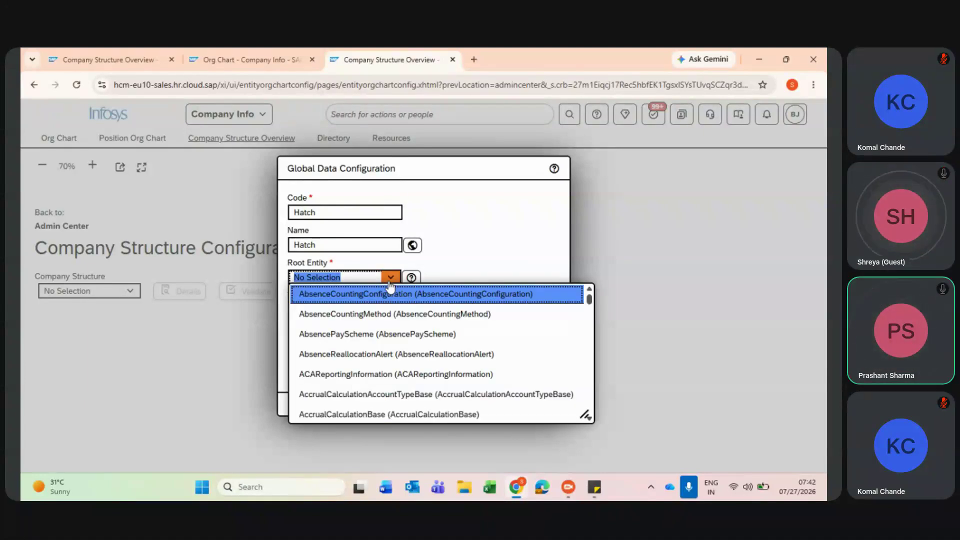
text(Legal)
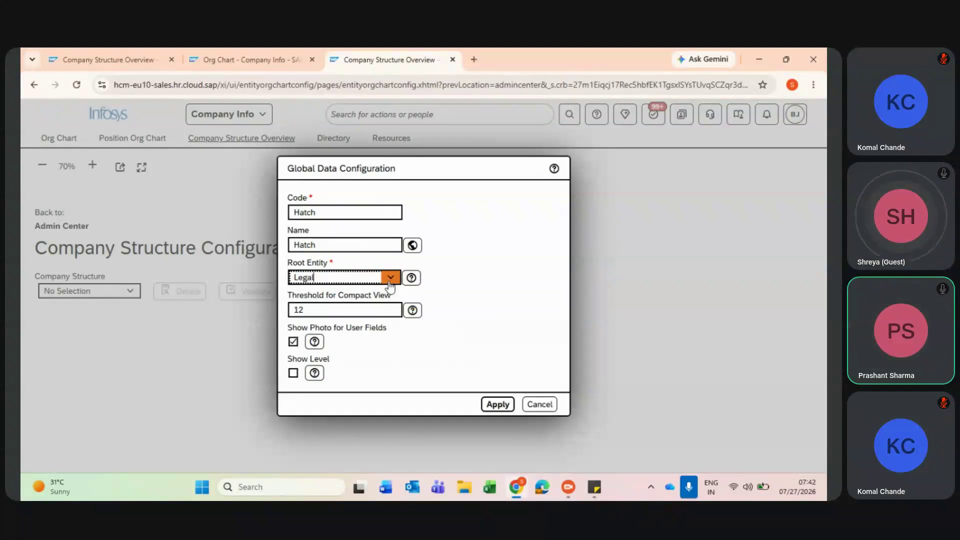
click(389, 282)
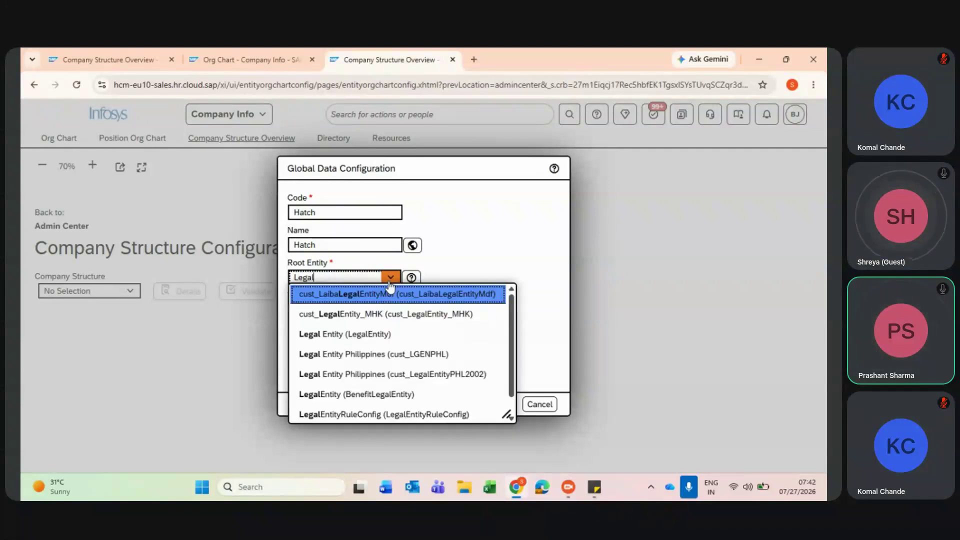
click(390, 284)
click(390, 284)
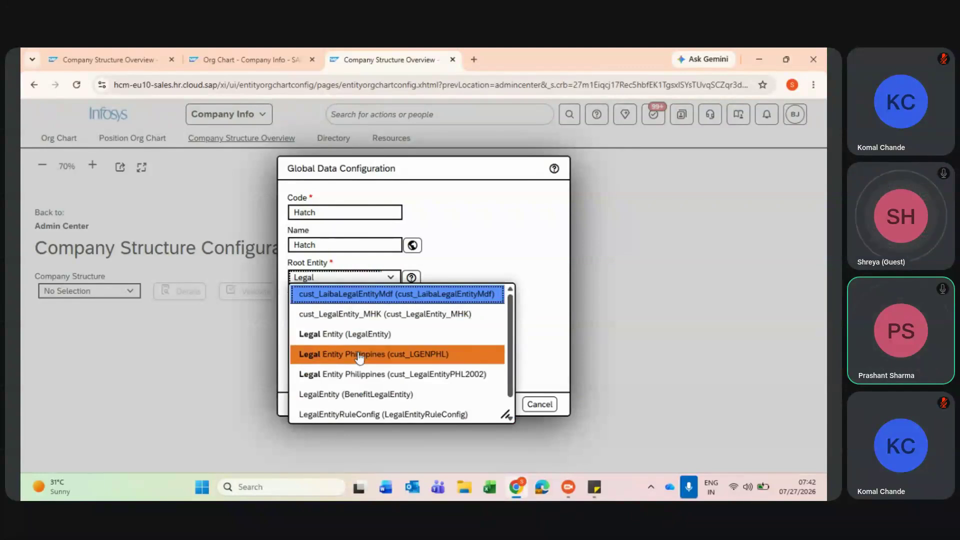
click(362, 336)
click(457, 349)
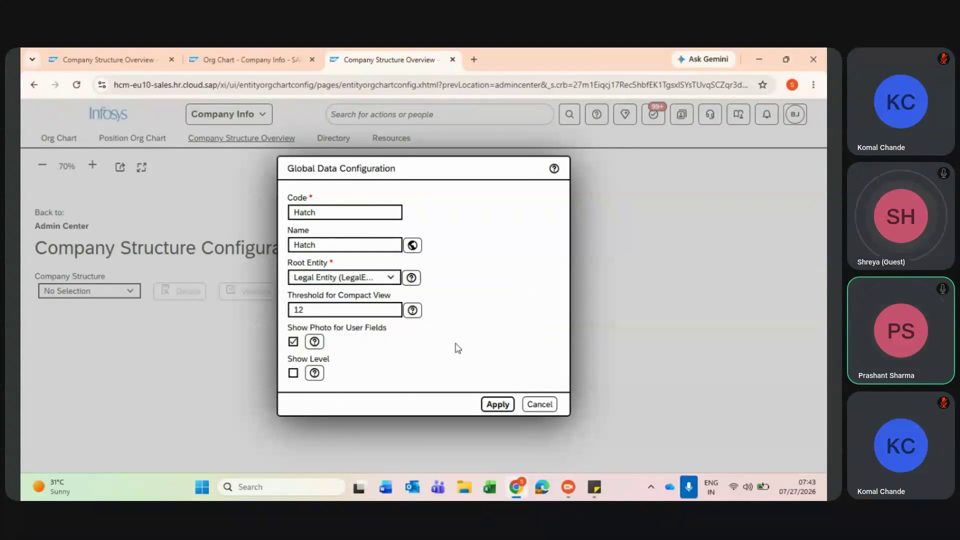
click(489, 409)
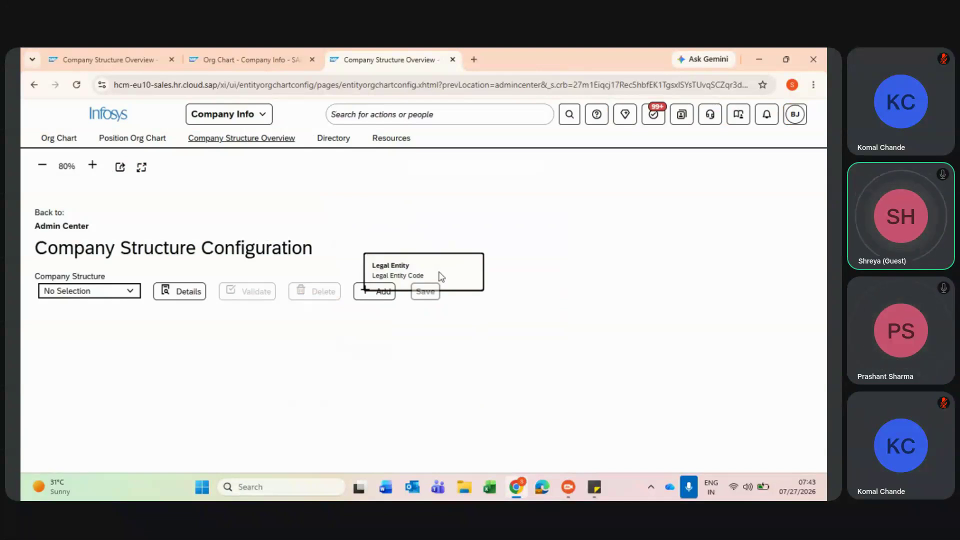
Add Business Unit, related by association Legal Entity, as a child entity of Legal Entity
click(461, 277)
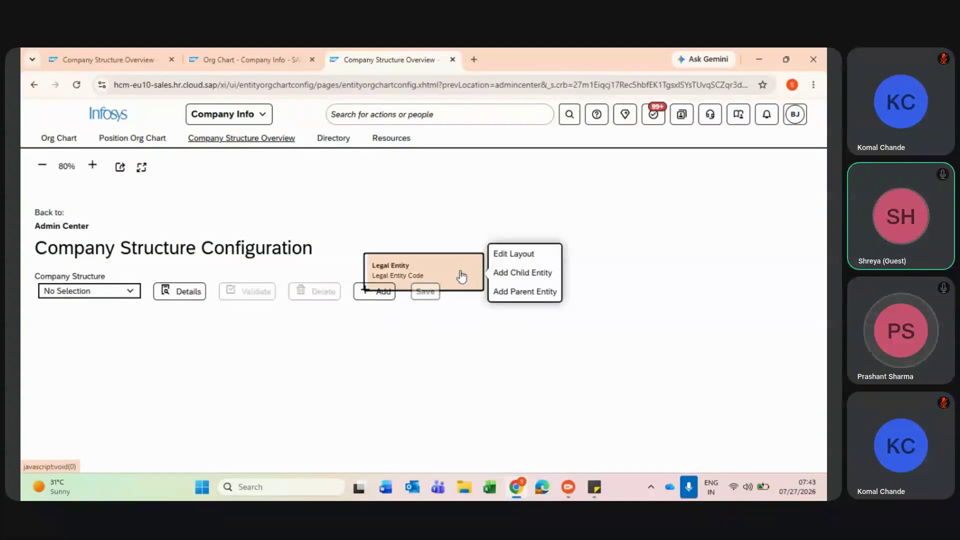
click(523, 276)
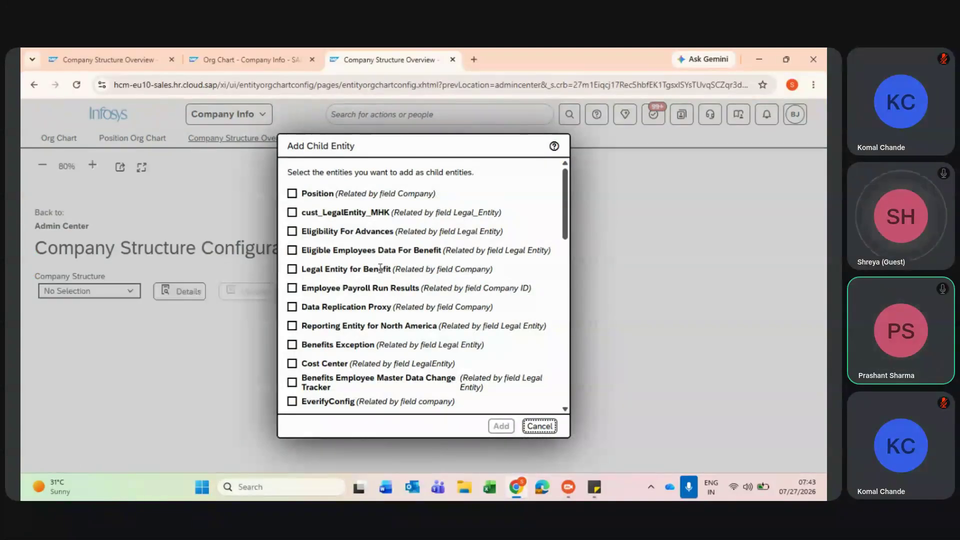
scroll(380, 268, down, 5)
scroll(380, 268, down, 3)
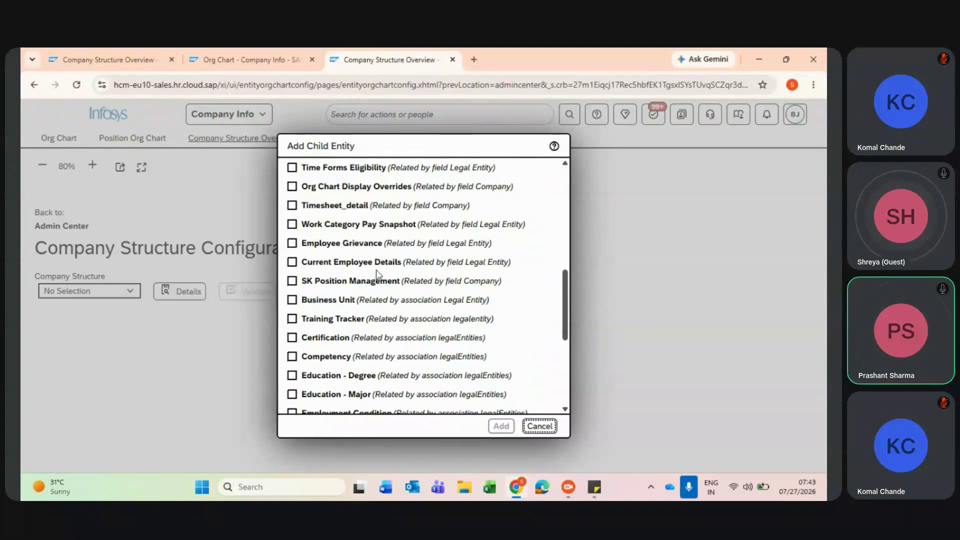
click(292, 299)
click(501, 427)
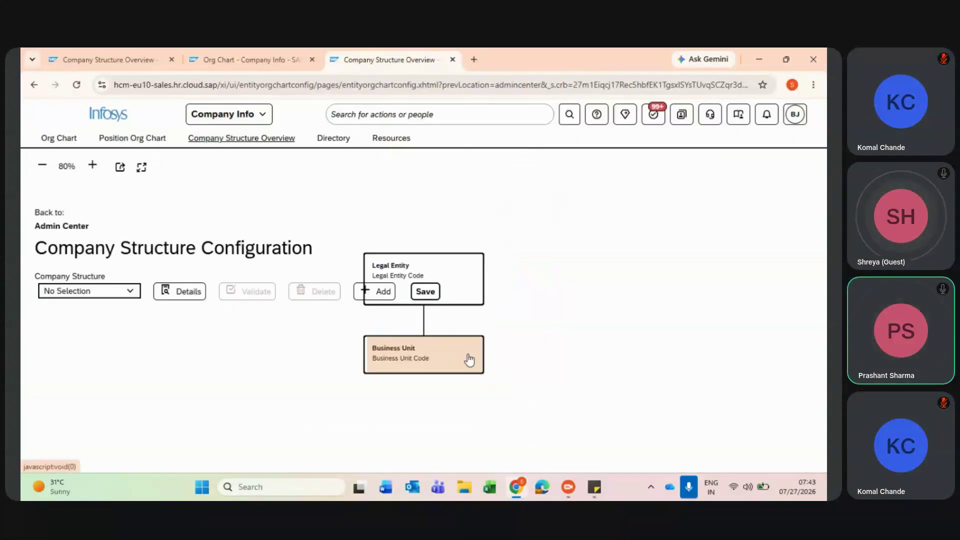
Edit the Business Unit entity's layout, setting its color to purple and keeping Hide entity type unticked
click(469, 359)
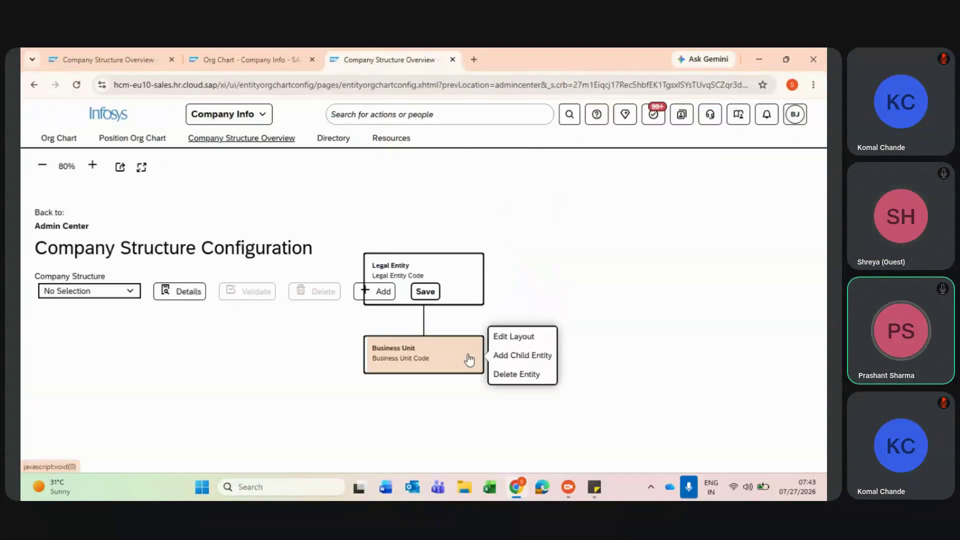
click(503, 337)
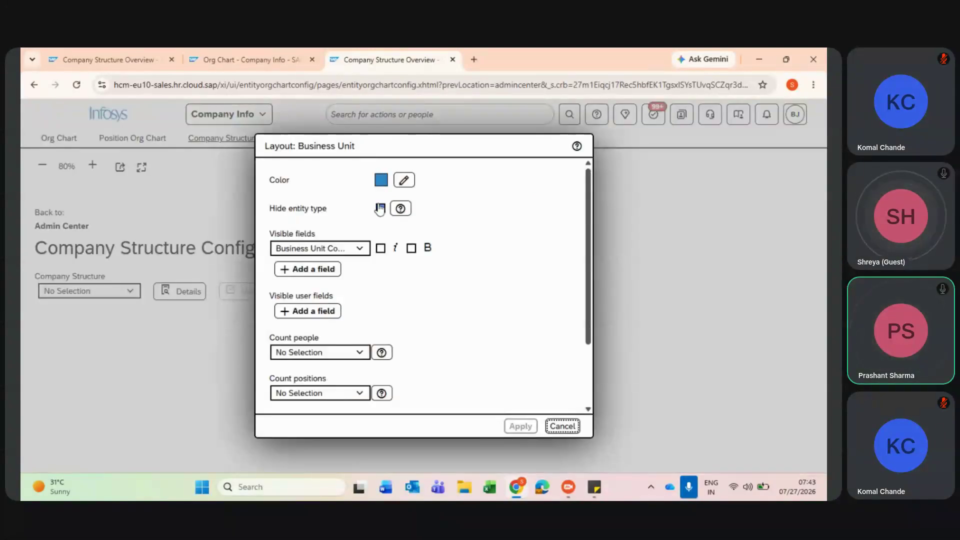
click(400, 181)
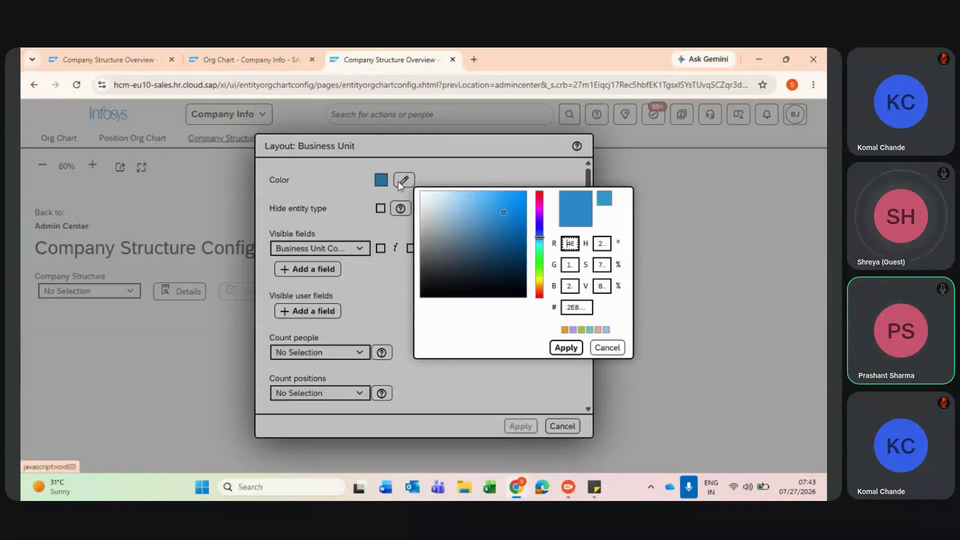
drag(543, 239, 545, 224)
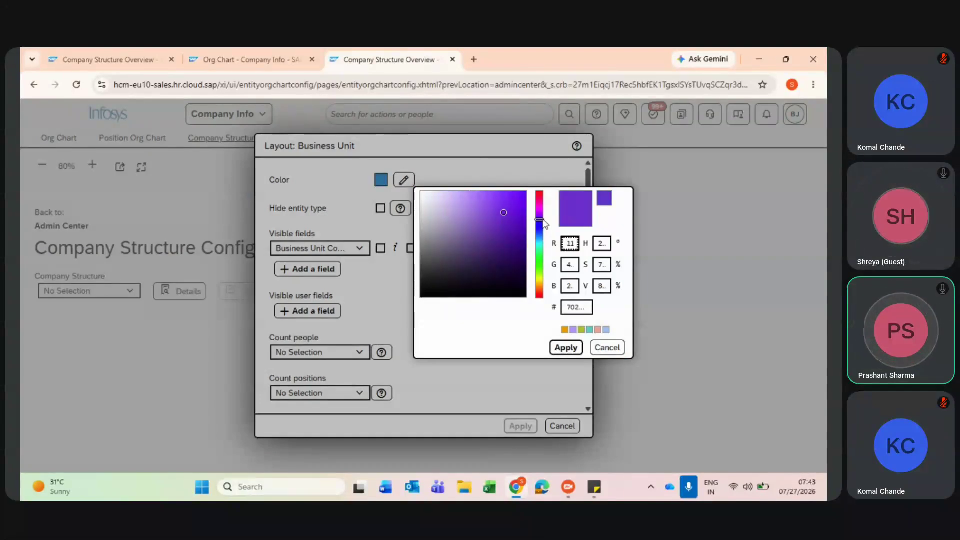
click(570, 348)
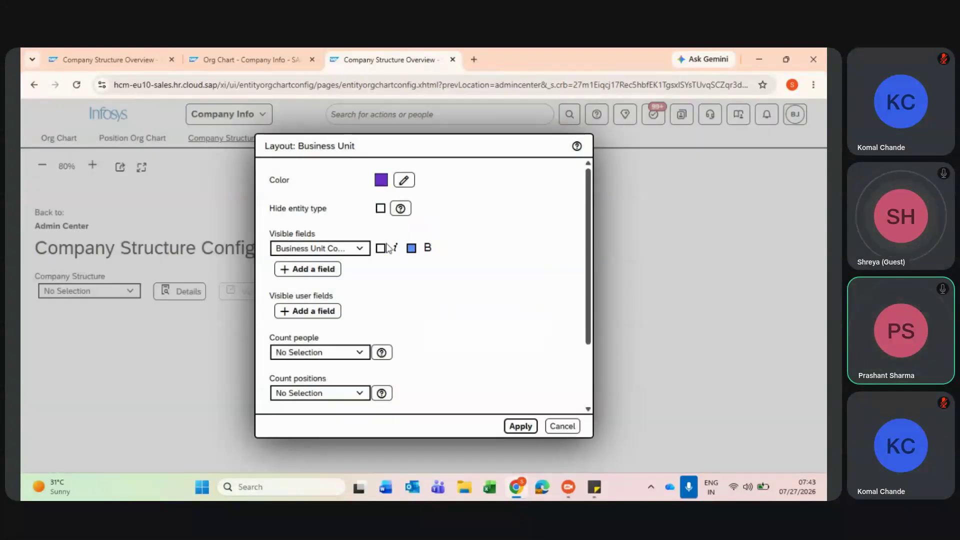
click(381, 211)
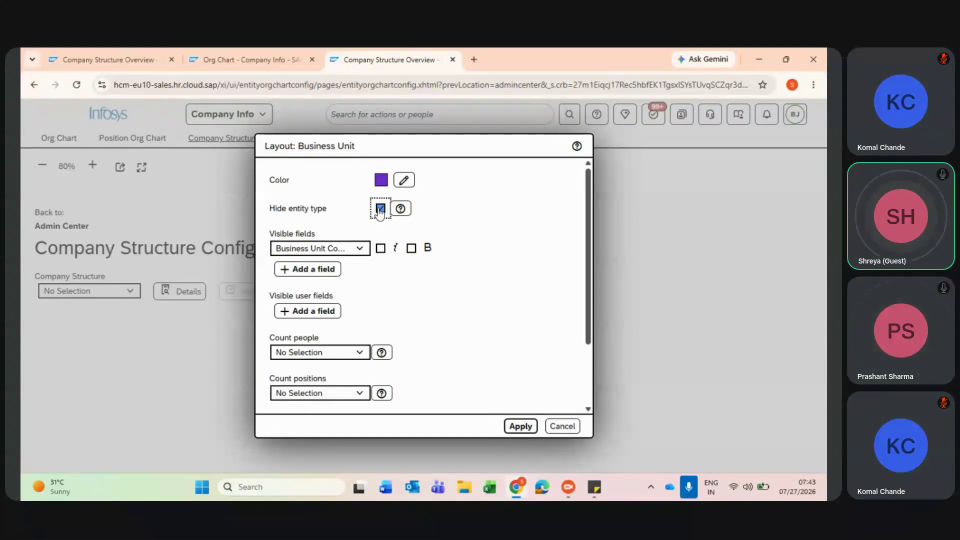
click(380, 209)
Add Business Unit name and Description as visible fields in the Business Unit layout
click(307, 271)
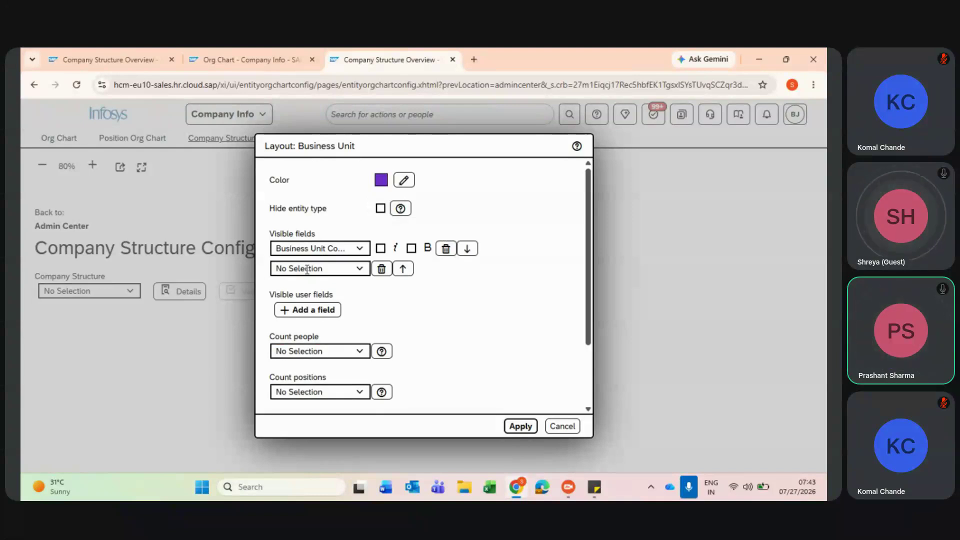
click(363, 270)
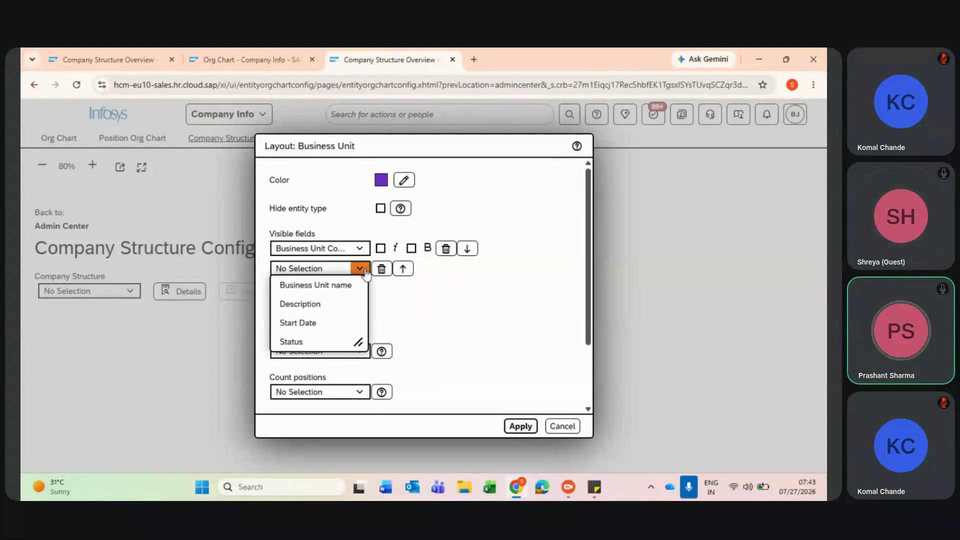
click(343, 290)
click(336, 290)
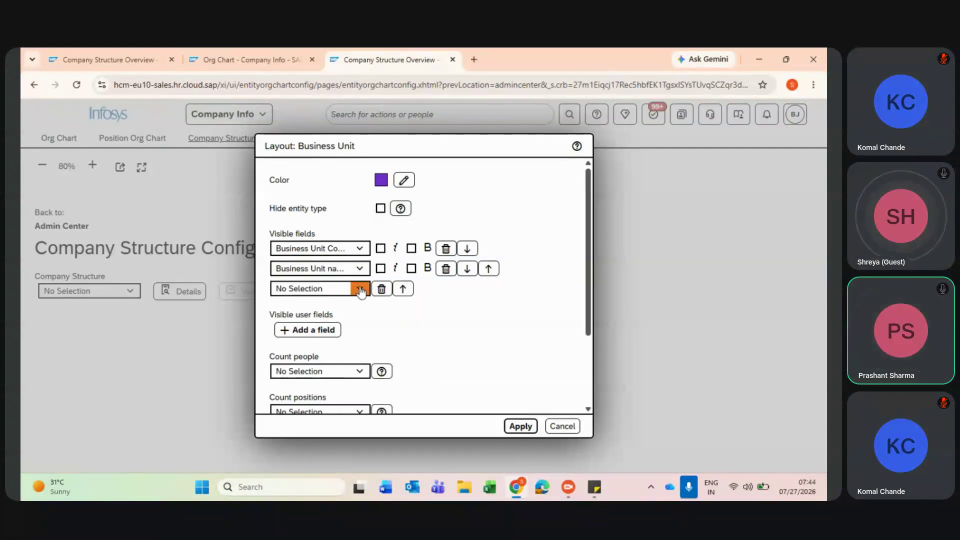
click(359, 288)
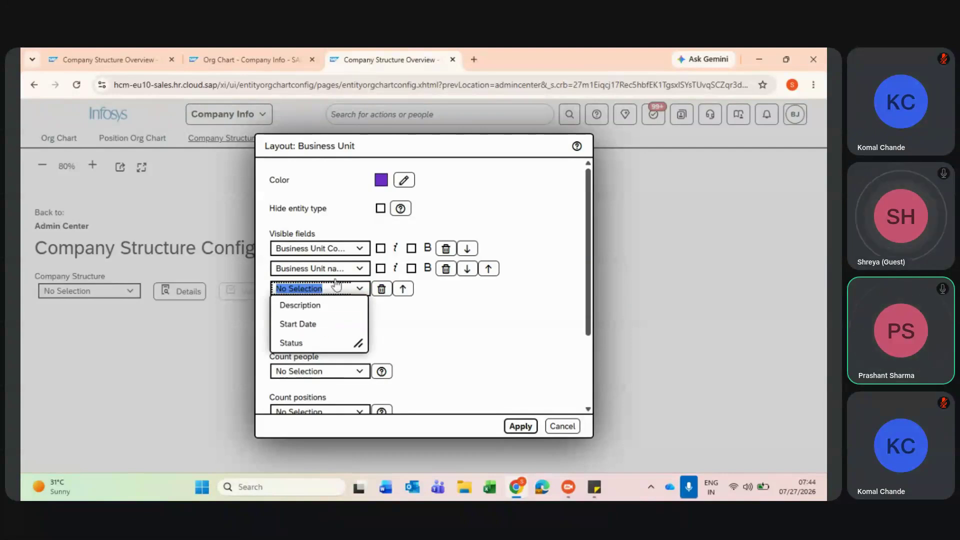
click(324, 306)
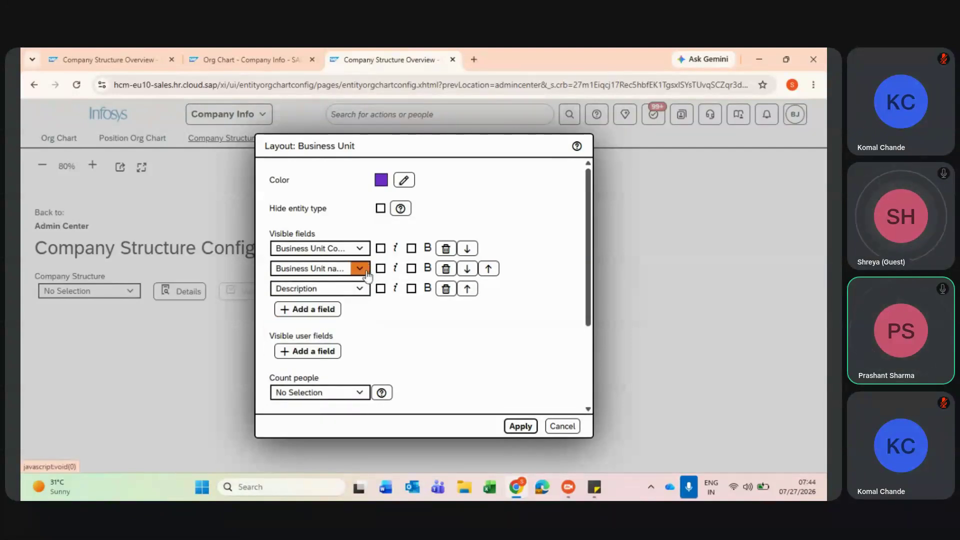
Format Business Unit Code as bold italic and Business Unit name as bold only, and move the name above the code
click(380, 248)
click(411, 249)
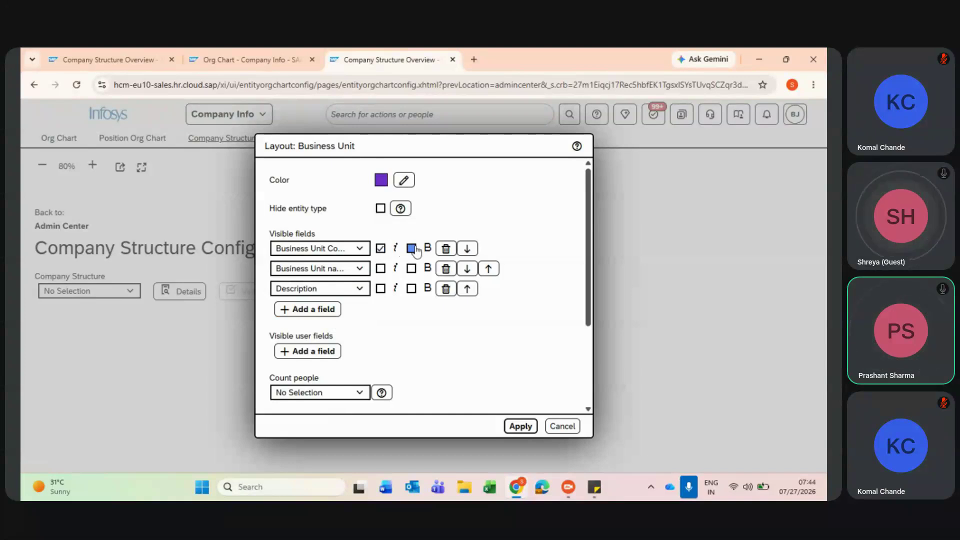
click(380, 268)
click(410, 268)
click(380, 269)
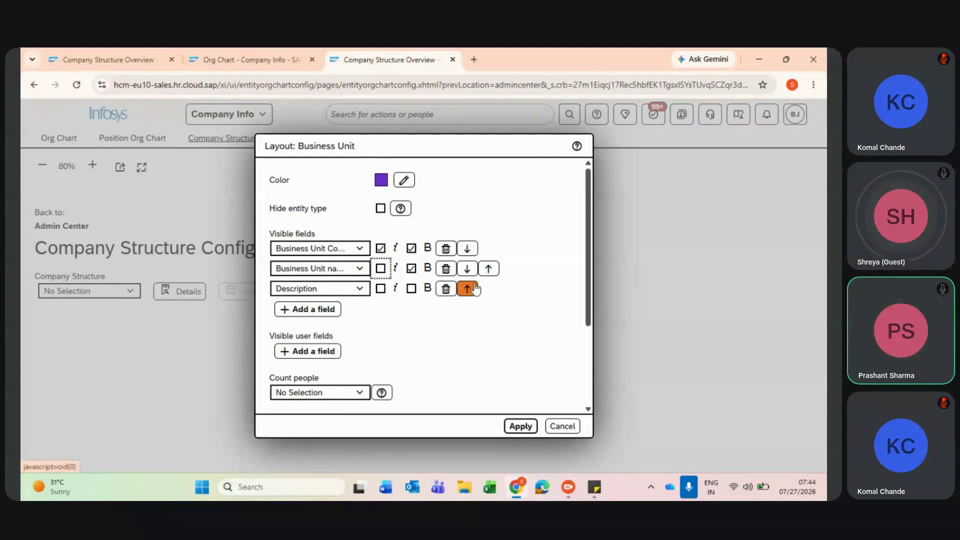
click(489, 269)
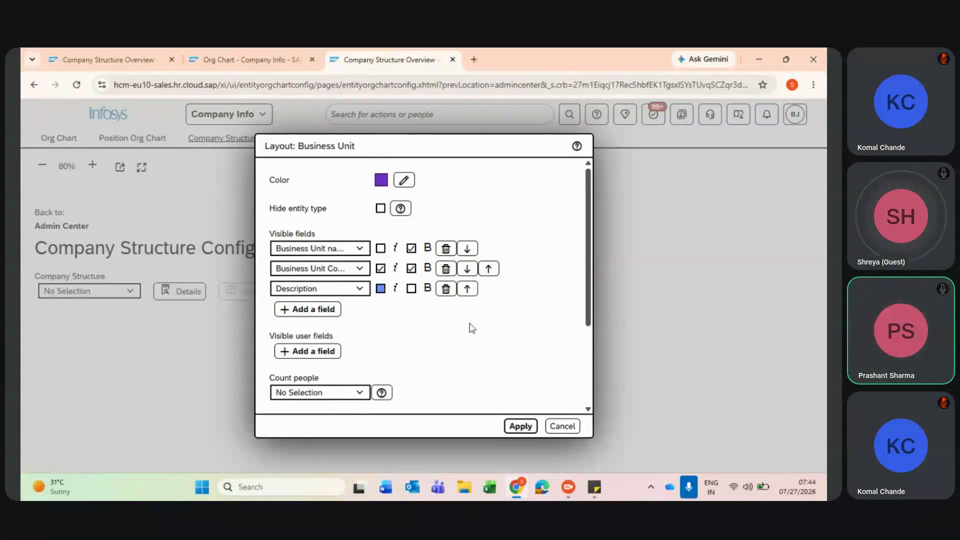
Add Head of Unit as a visible user field in the Business Unit layout
scroll(534, 348, down, 2)
scroll(533, 348, down, 1)
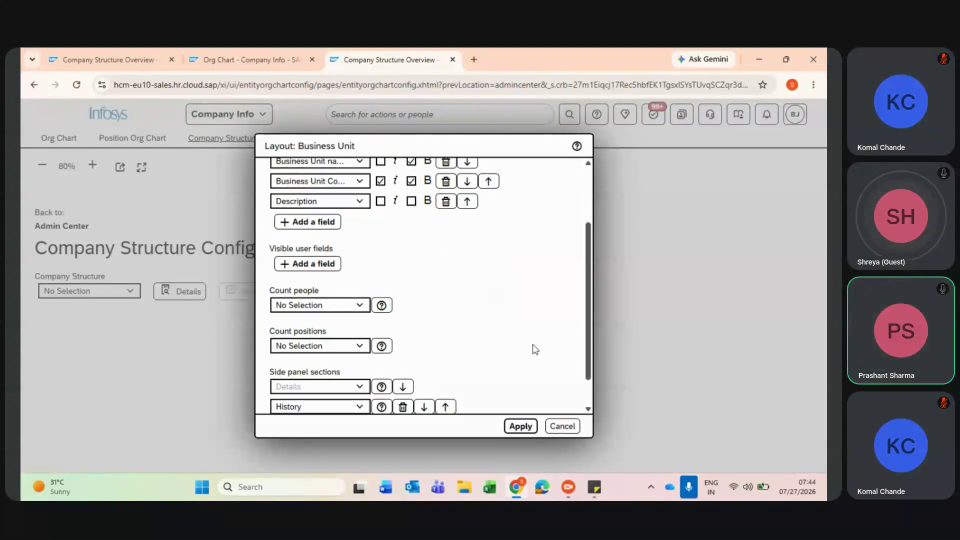
click(304, 269)
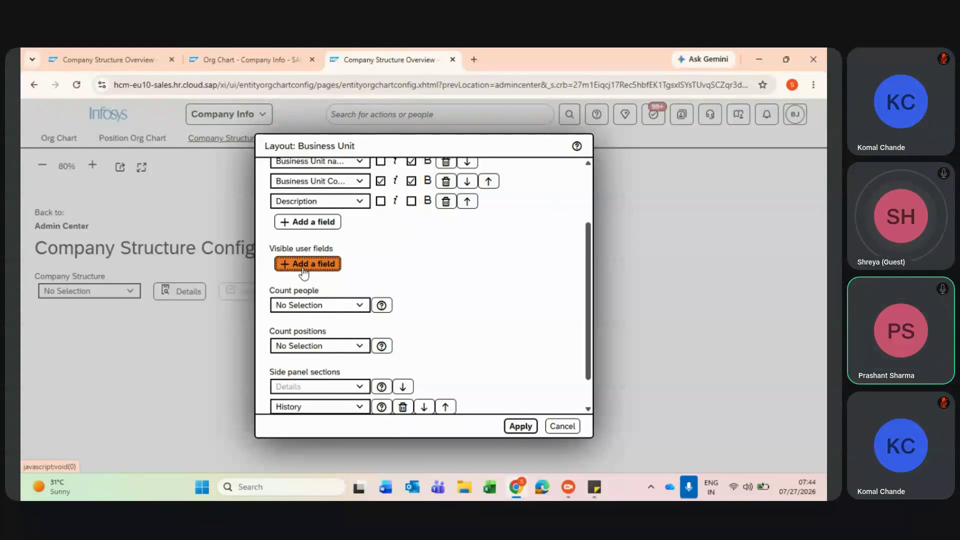
click(358, 265)
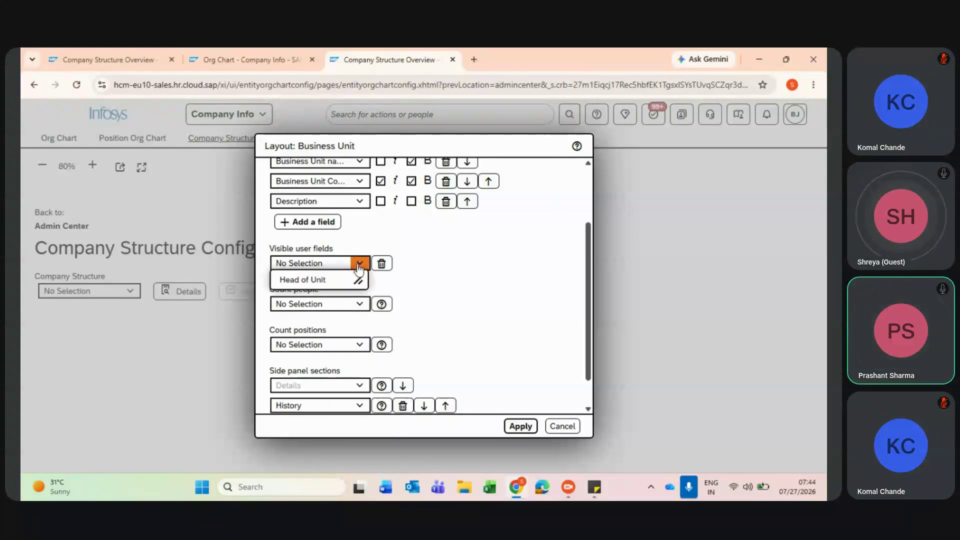
click(323, 278)
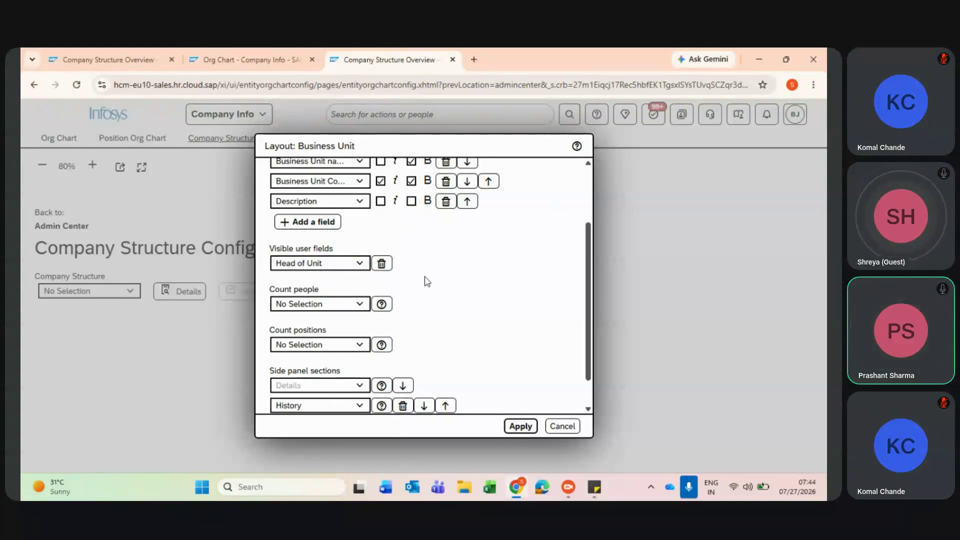
Set both Count people and Count positions to Business Unit, and apply the Business Unit layout
scroll(428, 281, down, 2)
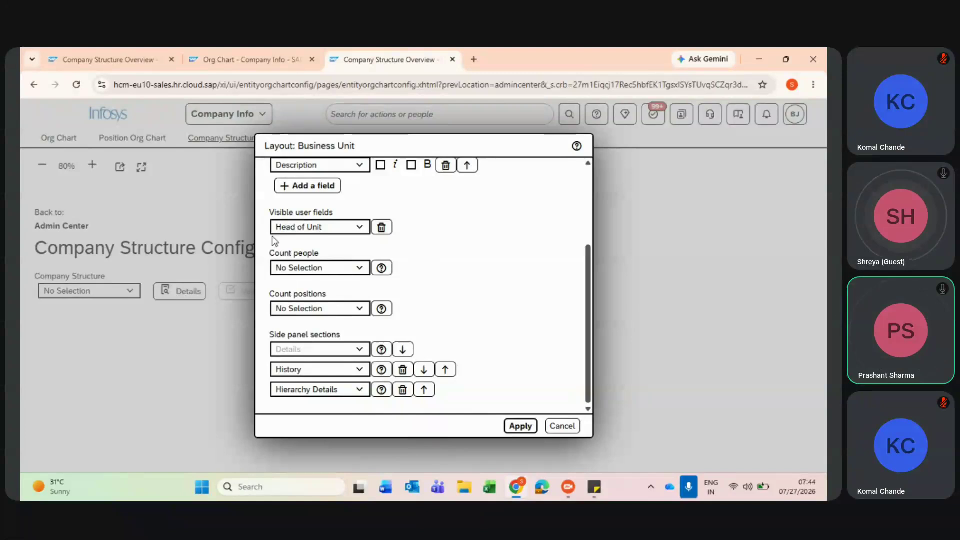
click(359, 267)
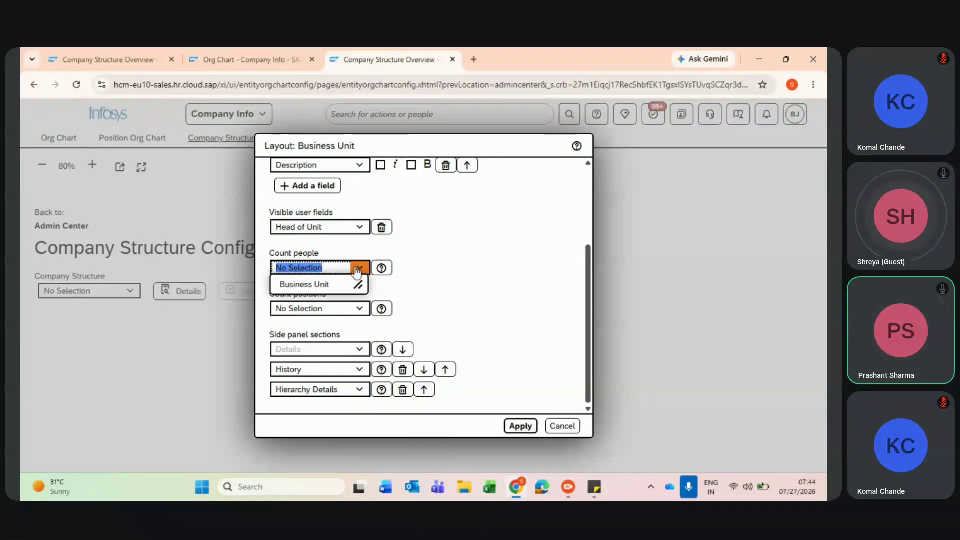
click(331, 285)
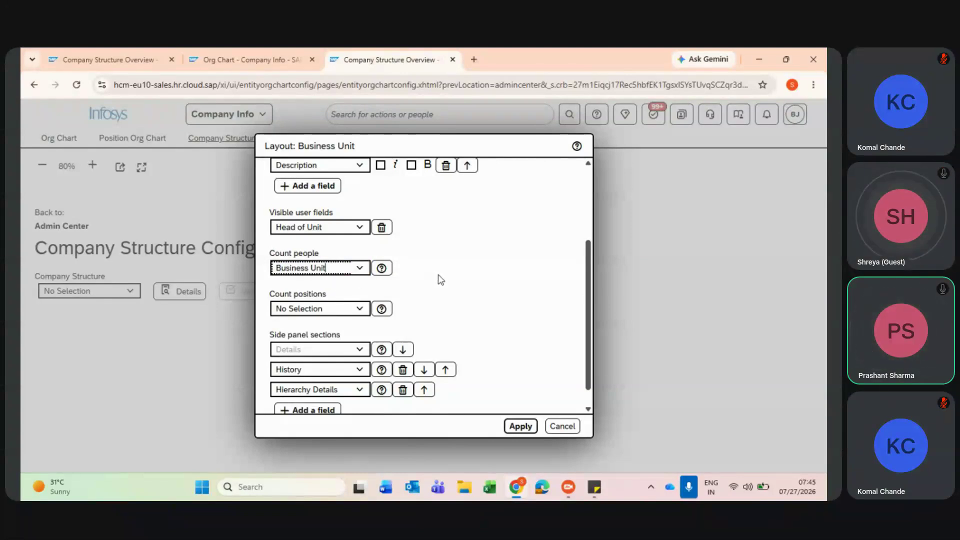
click(358, 309)
click(350, 325)
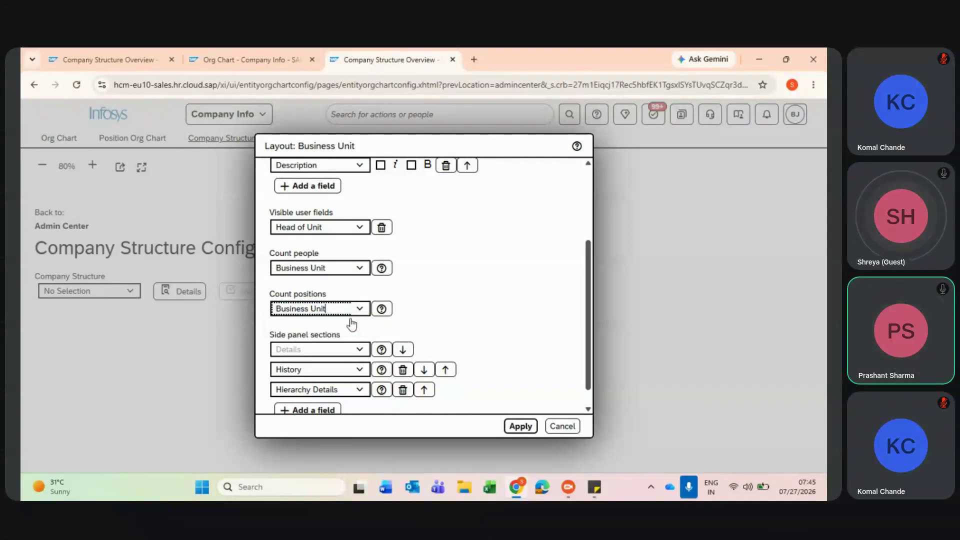
scroll(429, 325, down, 1)
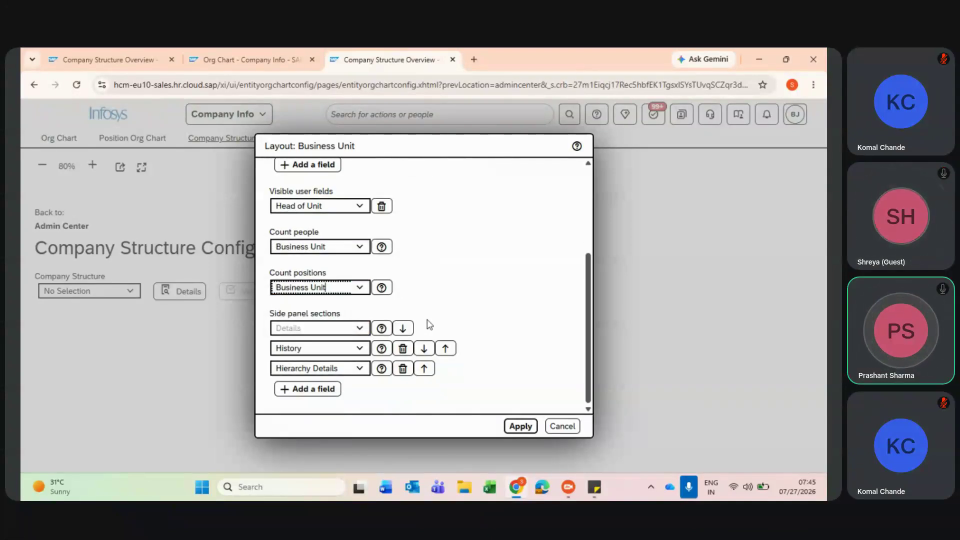
click(515, 428)
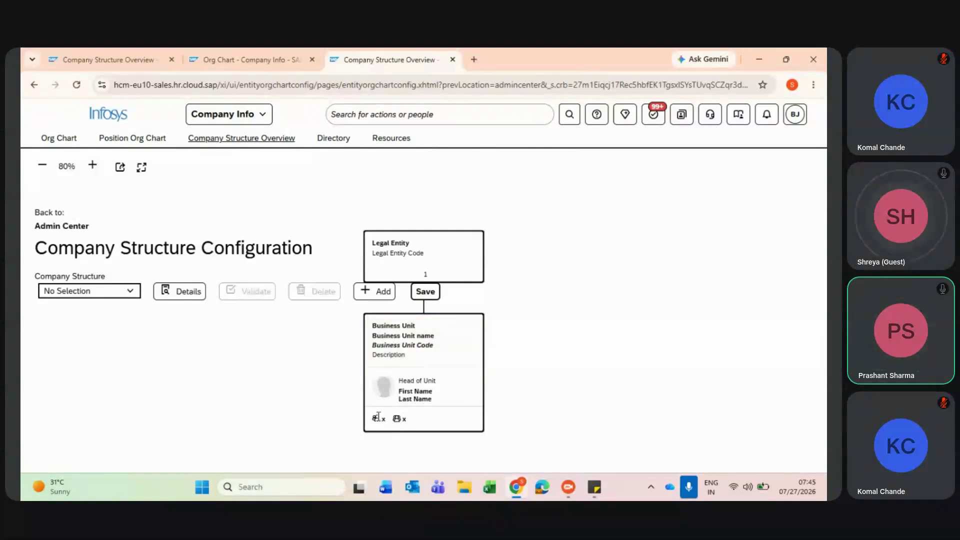
Add Division, related by association Division License, as a child entity of Business Unit
mouse_move(377, 418)
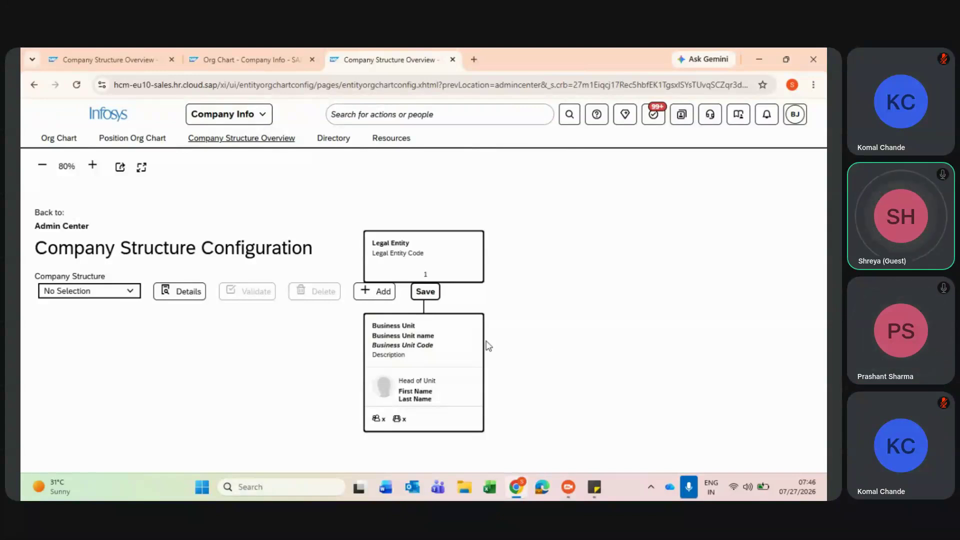
click(468, 345)
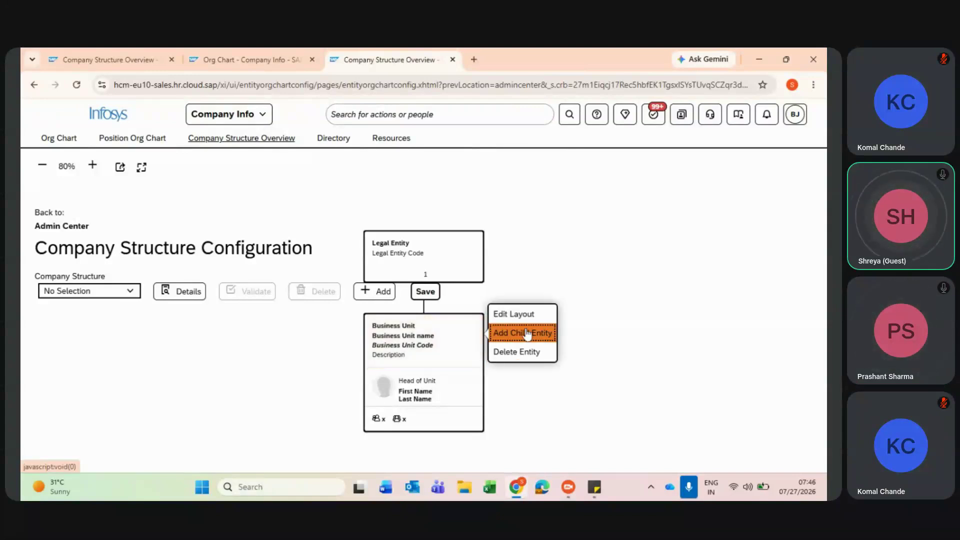
click(506, 333)
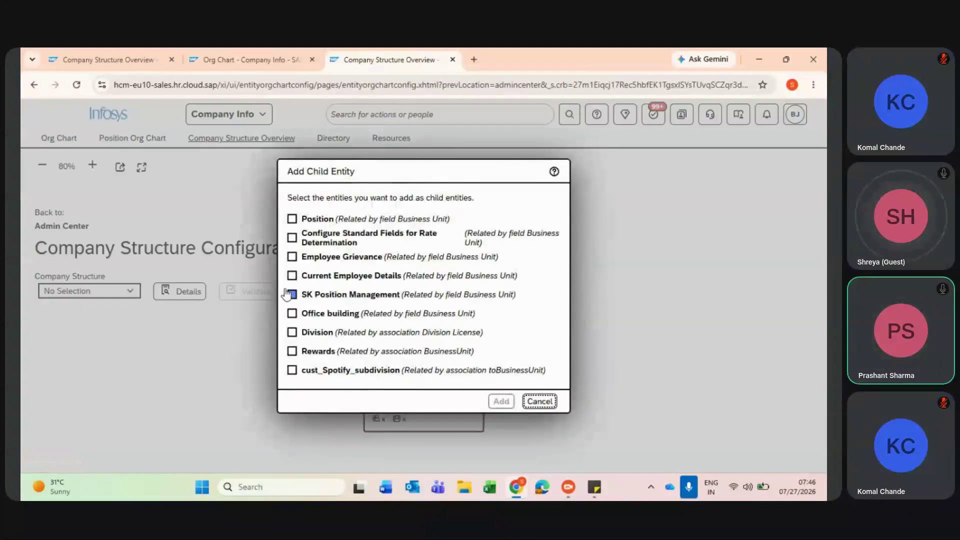
click(307, 331)
click(506, 403)
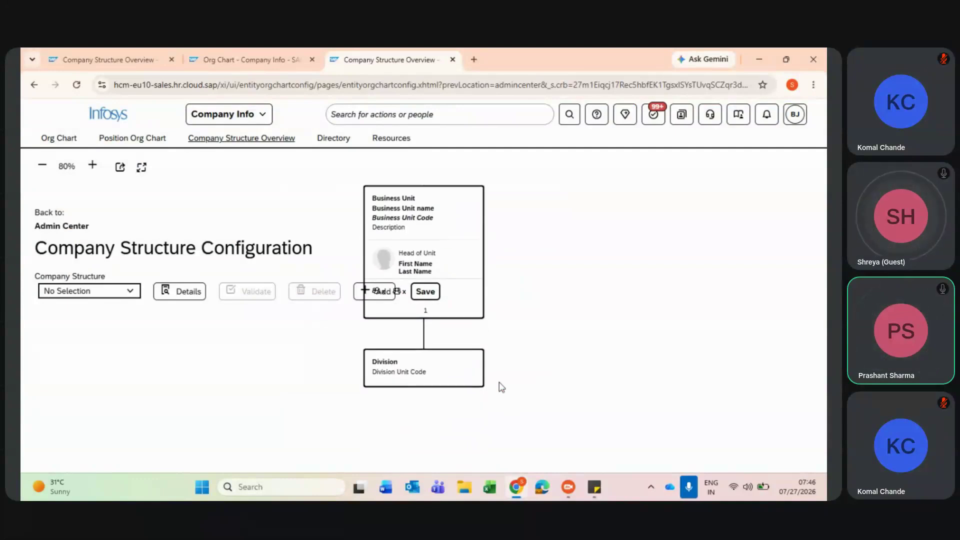
Edit the Division entity's layout and enable Hide entity type
click(470, 368)
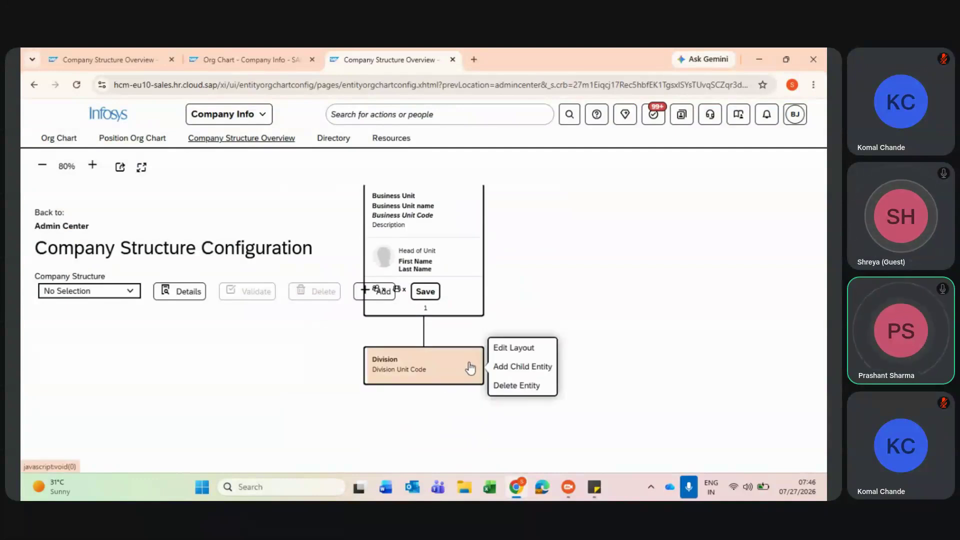
click(509, 350)
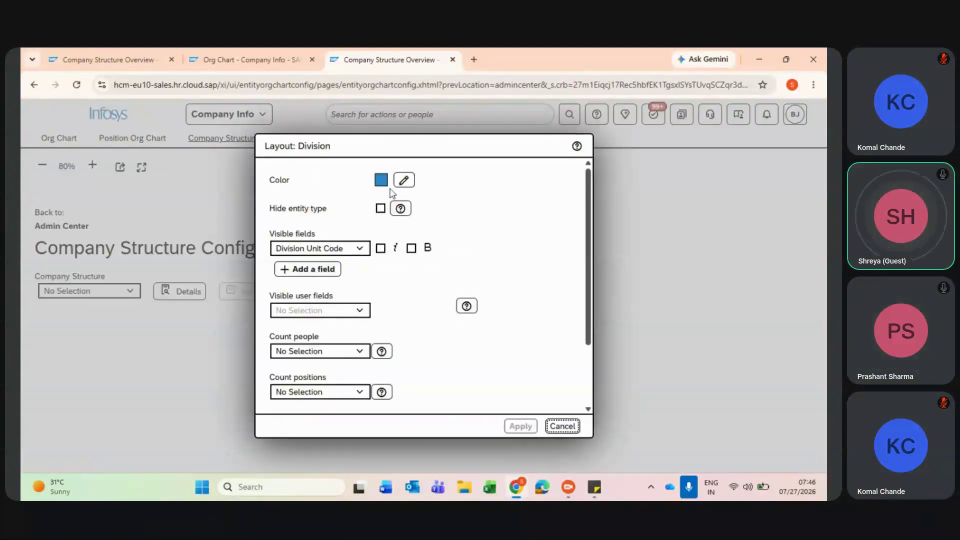
click(380, 210)
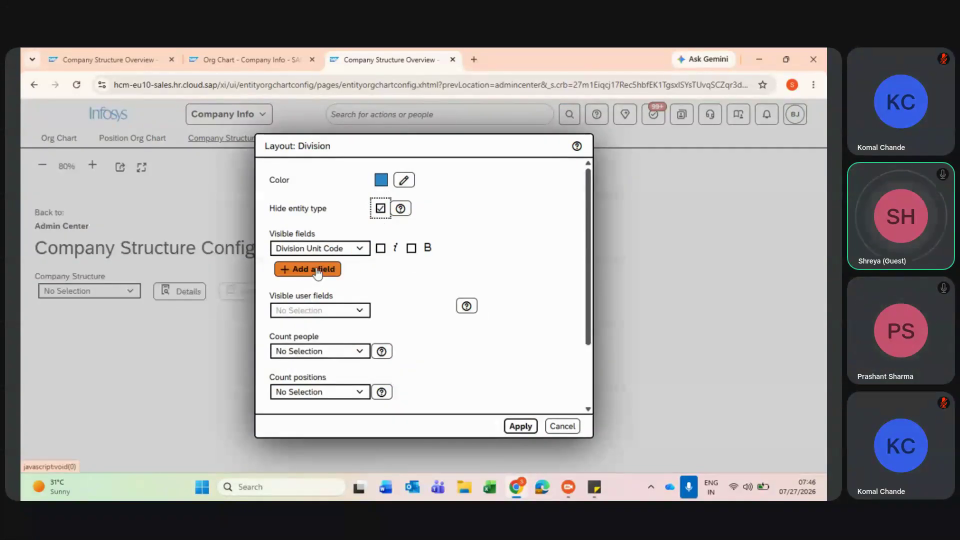
Add Name and Description as visible fields in the Division layout, below Division Unit Code
click(315, 273)
click(360, 272)
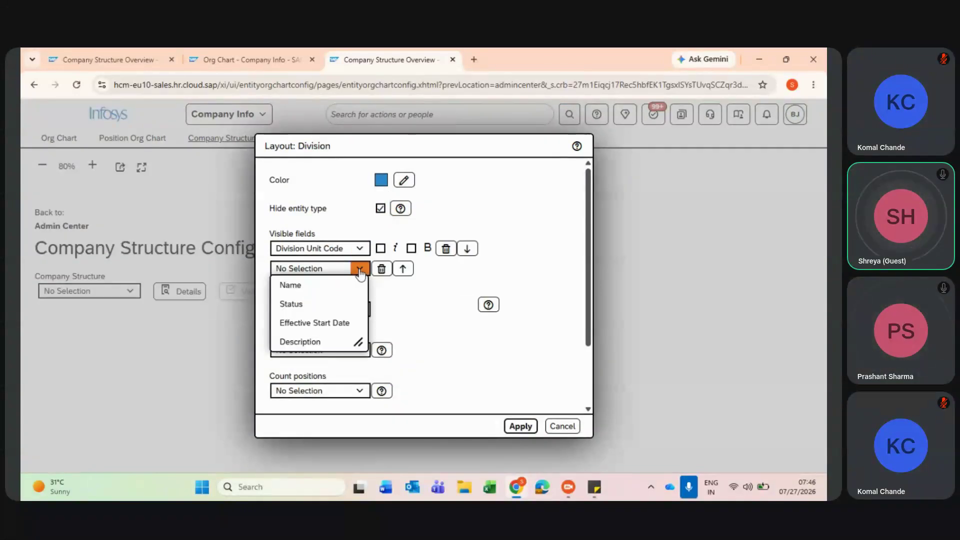
click(319, 286)
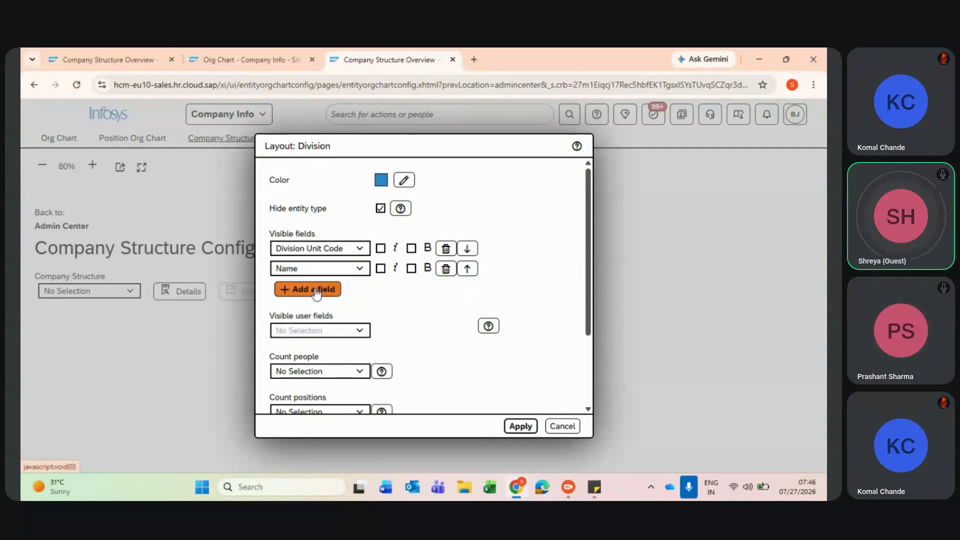
click(318, 289)
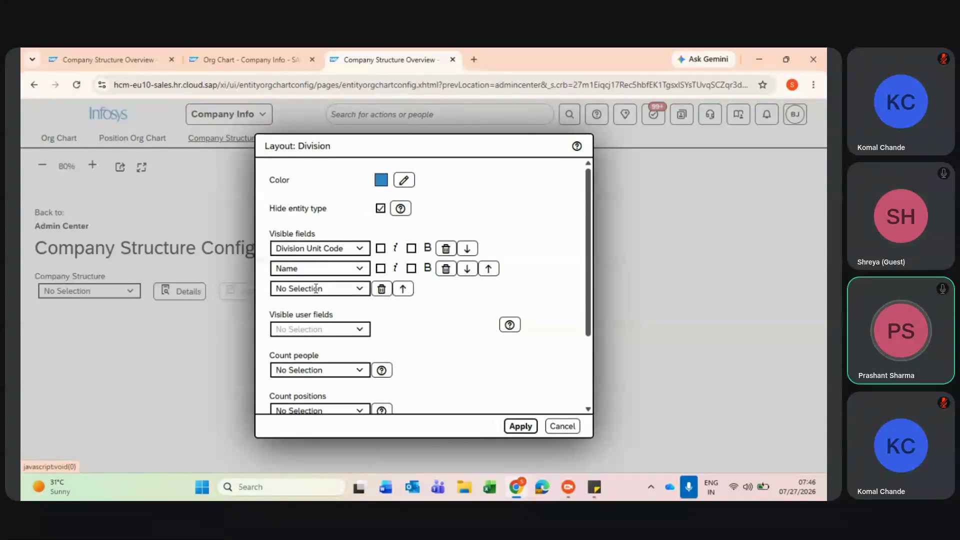
click(359, 289)
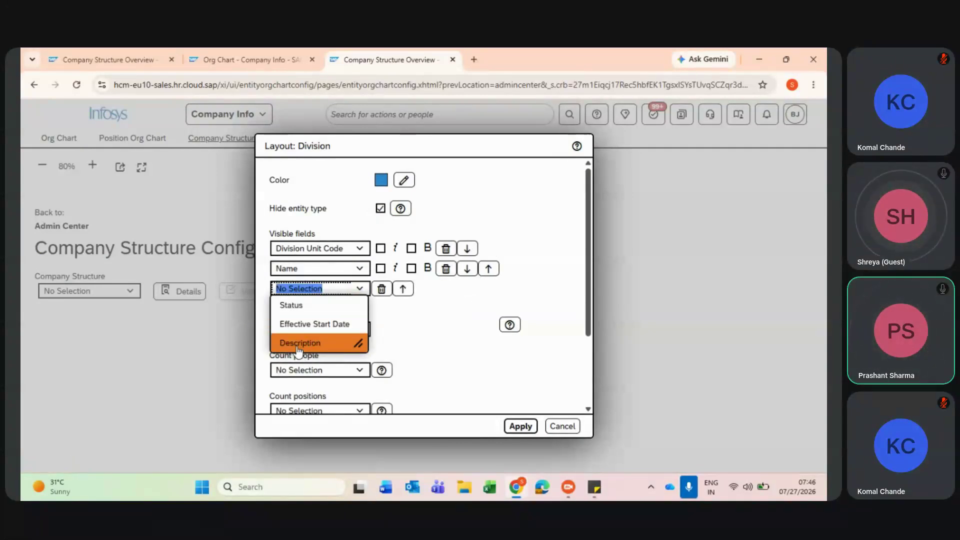
click(299, 344)
Format Division Unit Code and Name as bold, and move Name above Division Unit Code
click(411, 249)
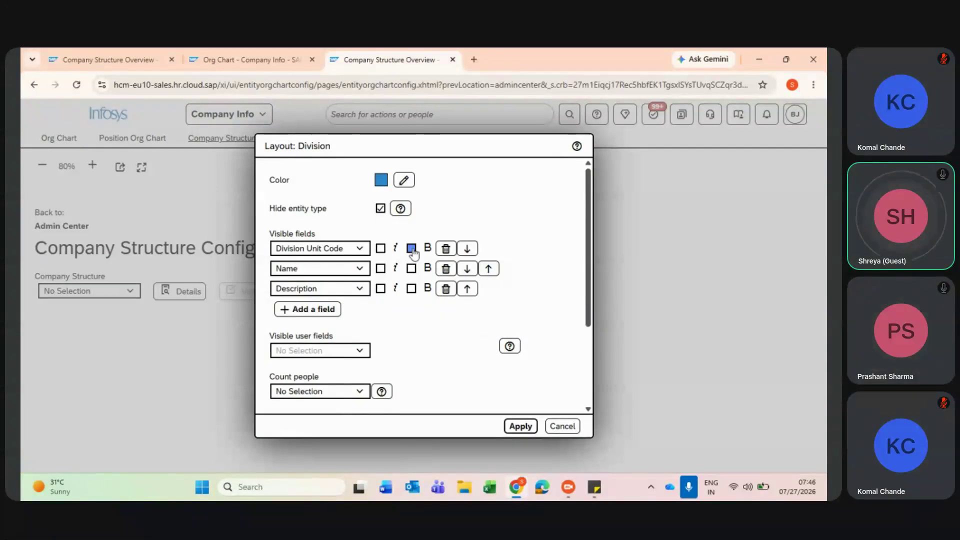
click(411, 269)
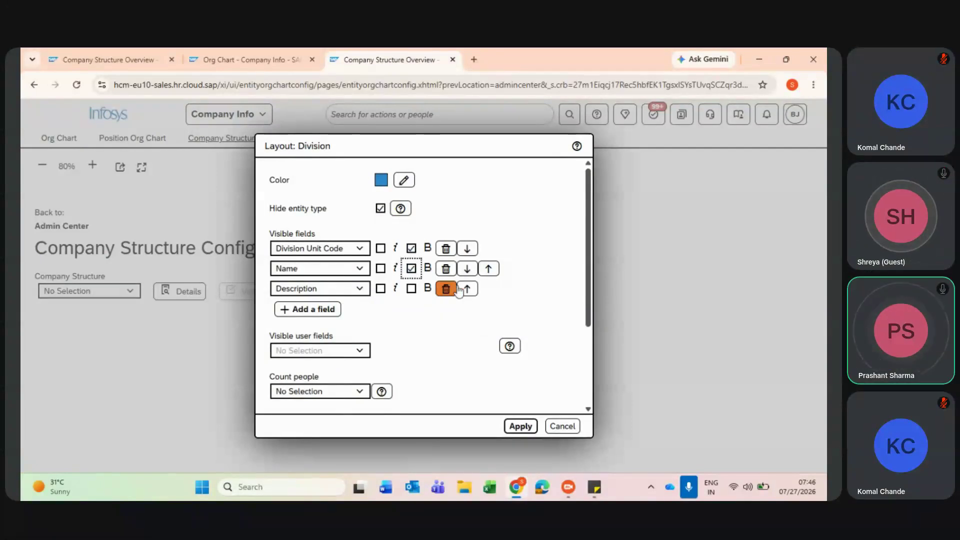
click(488, 268)
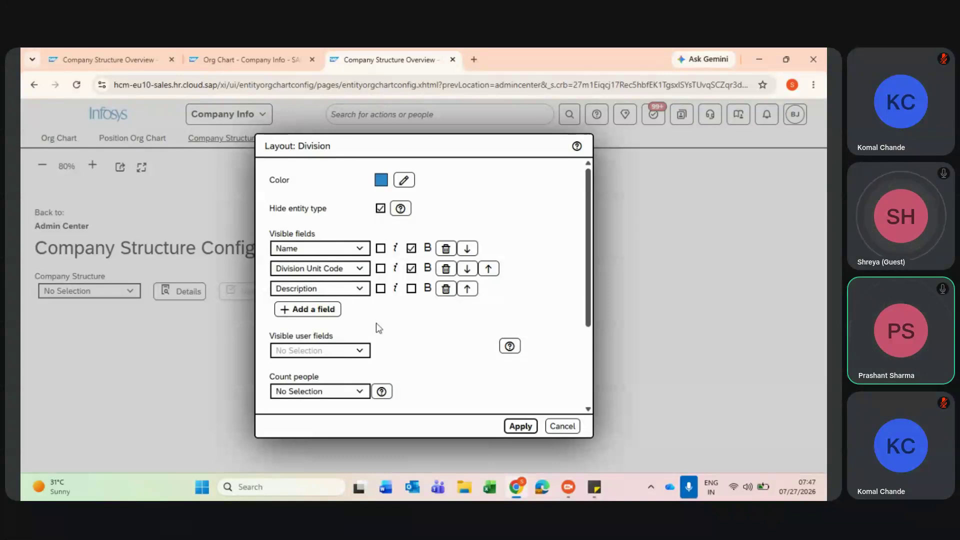
Set both Count people and Count positions to Division, and apply the Division layout
scroll(381, 325, down, 3)
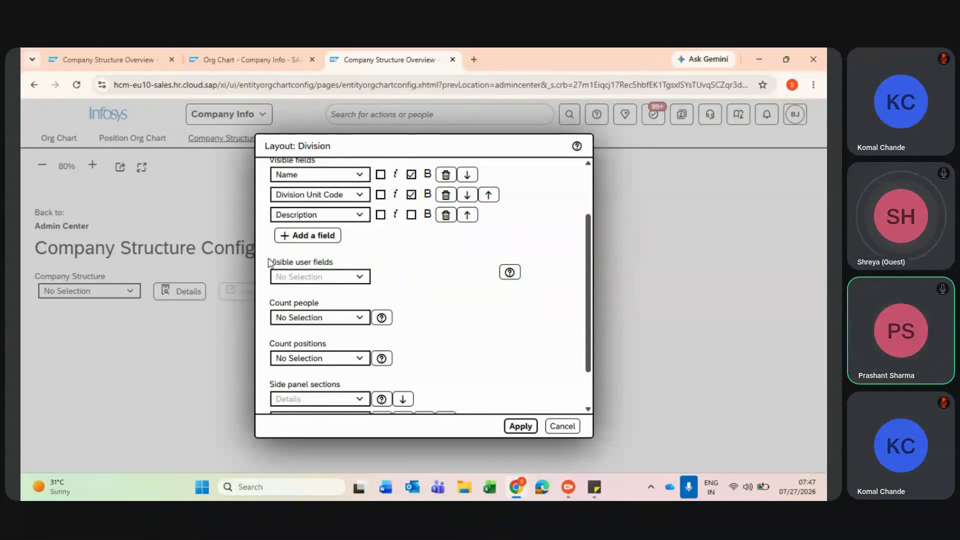
drag(270, 263, 346, 265)
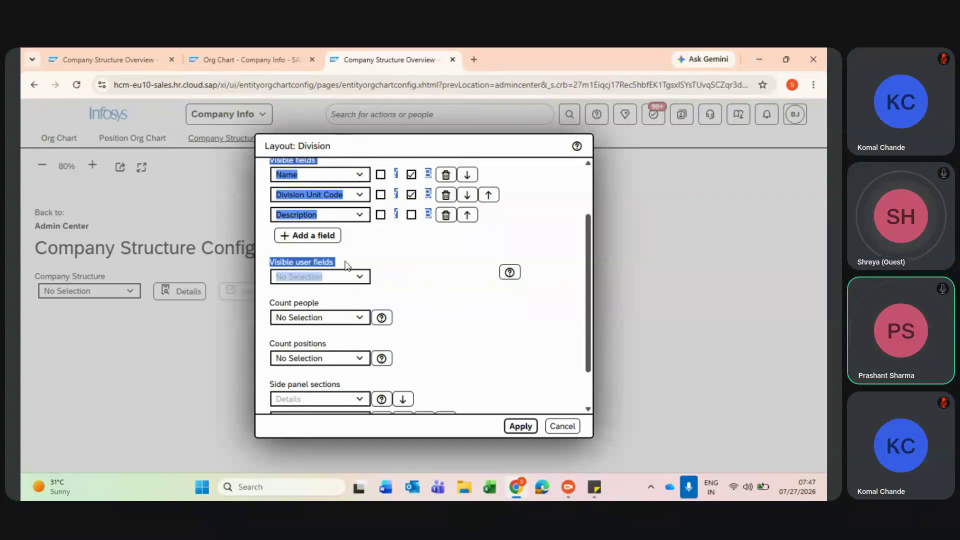
click(346, 265)
scroll(346, 265, up, 2)
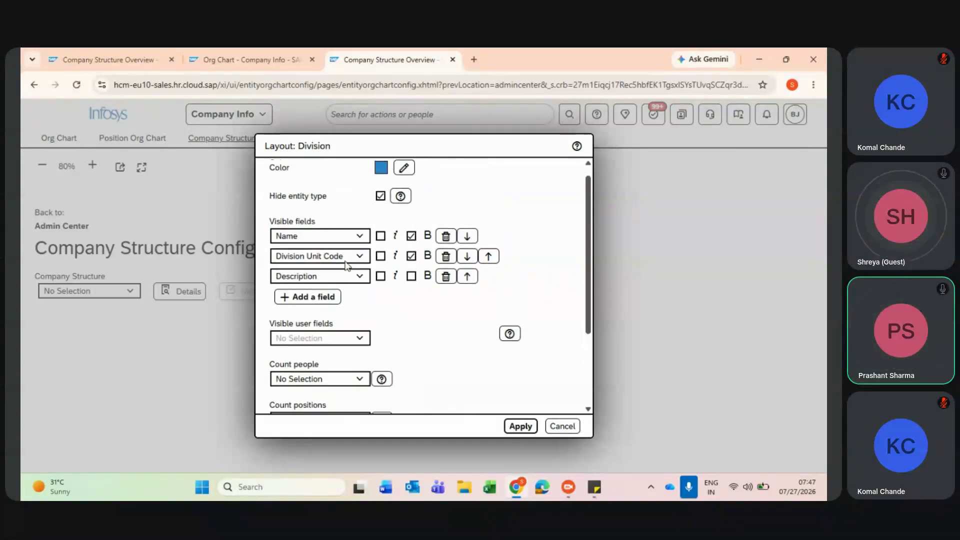
scroll(346, 265, down, 2)
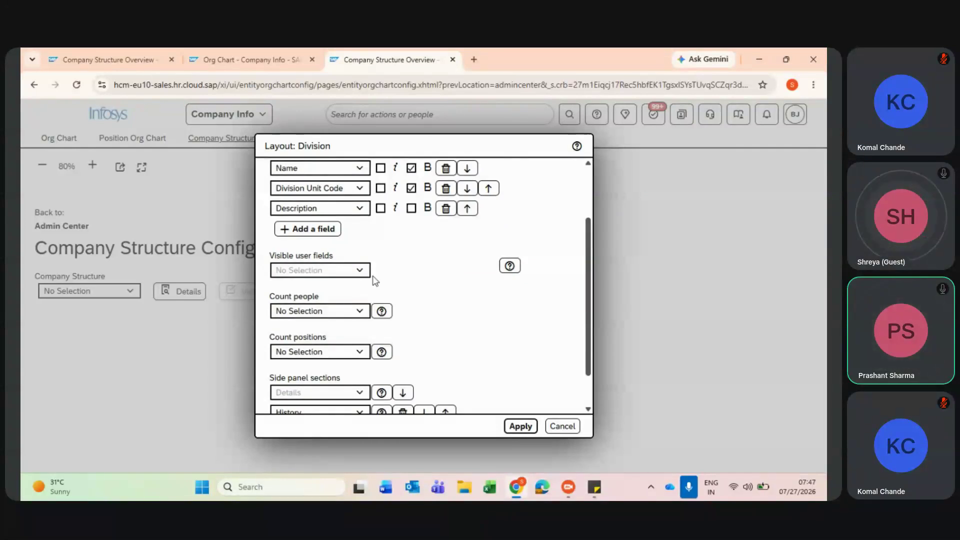
scroll(374, 280, down, 1)
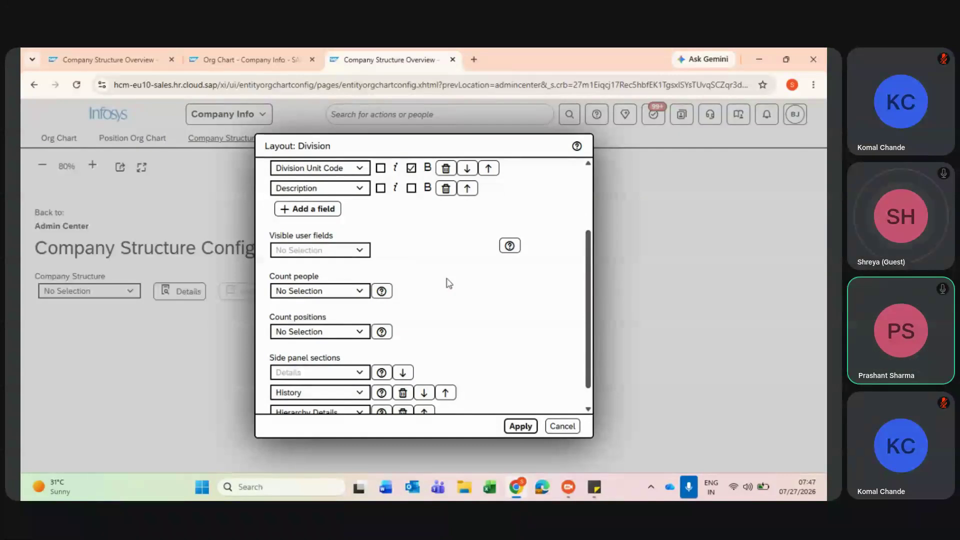
click(358, 291)
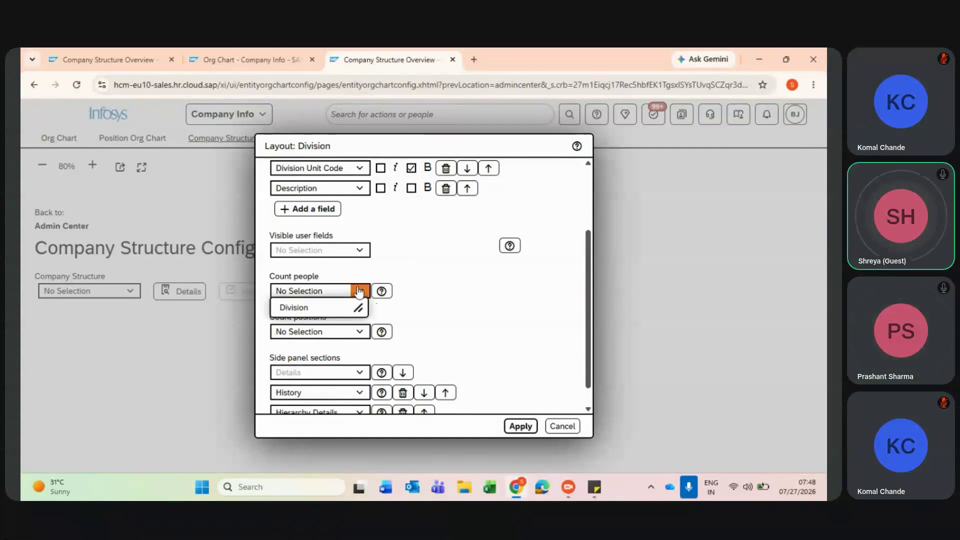
click(302, 311)
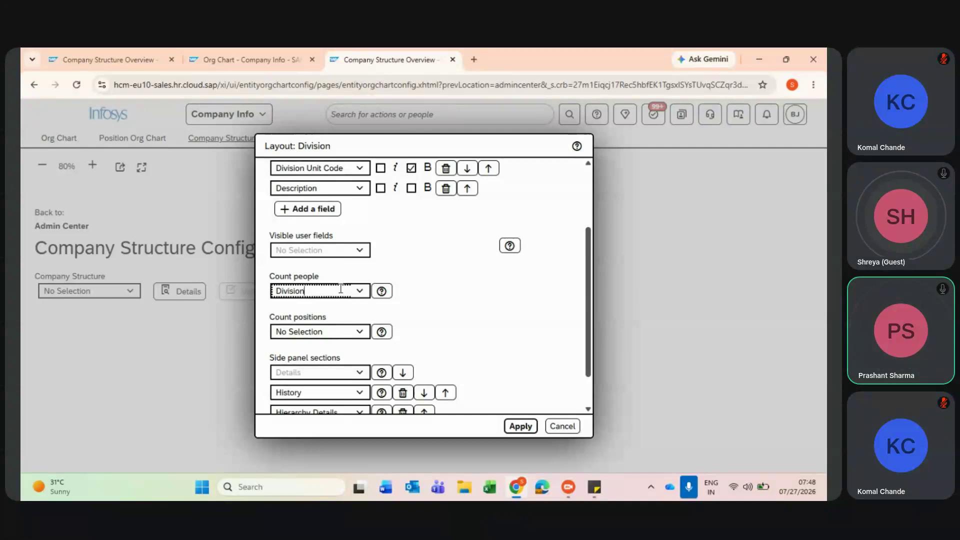
click(358, 331)
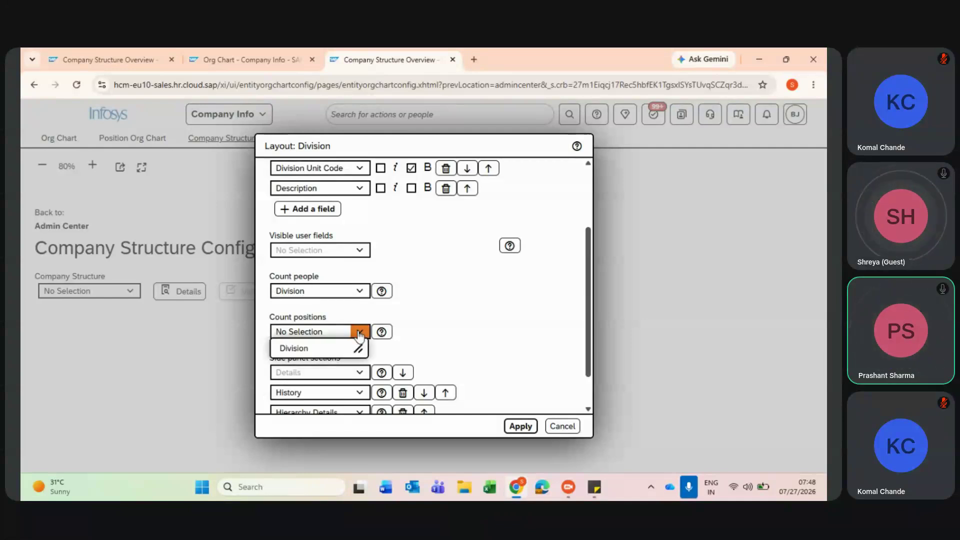
click(335, 350)
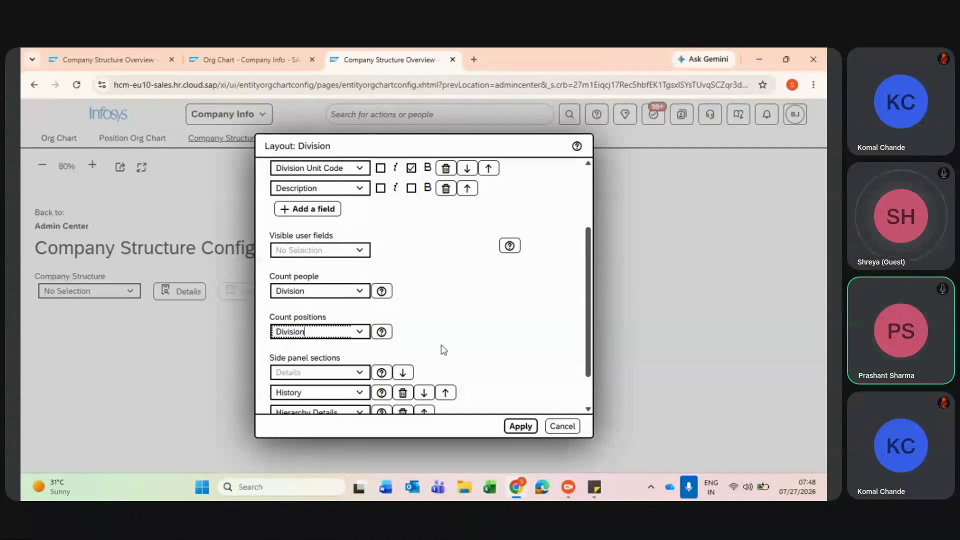
scroll(443, 349, down, 1)
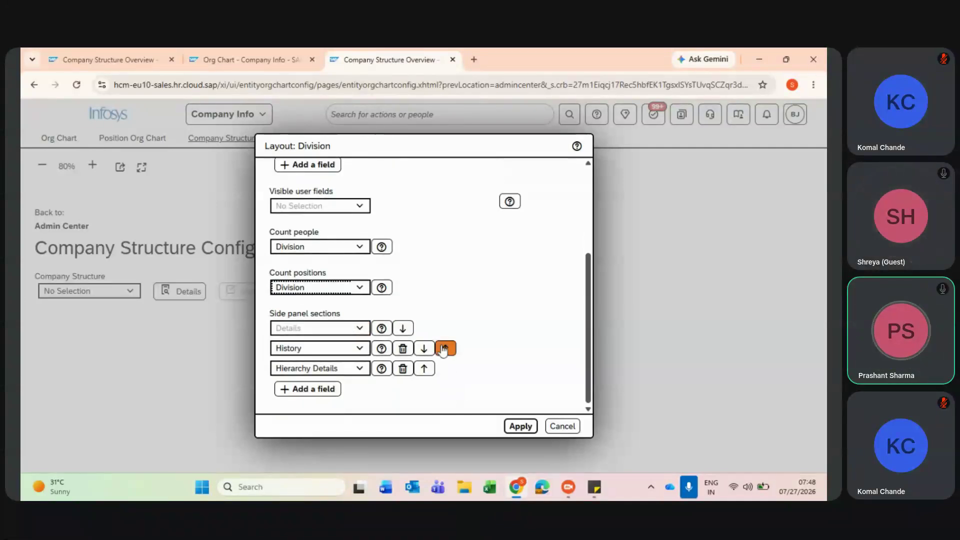
click(525, 429)
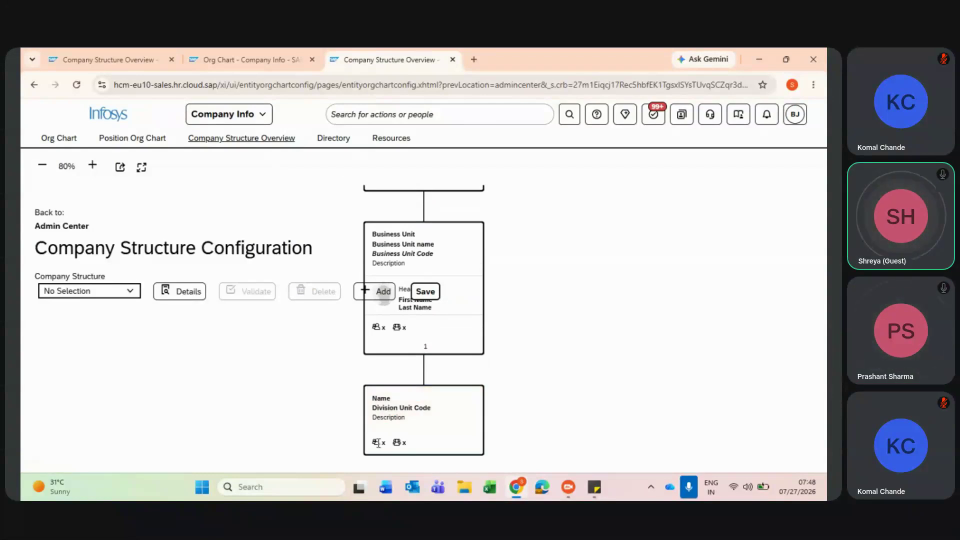
mouse_move(377, 443)
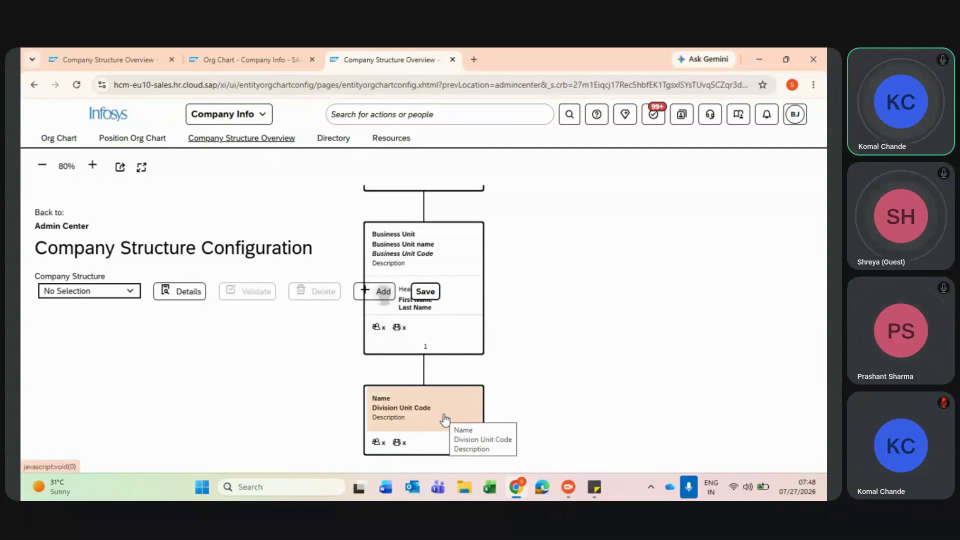
key(alt+Tab)
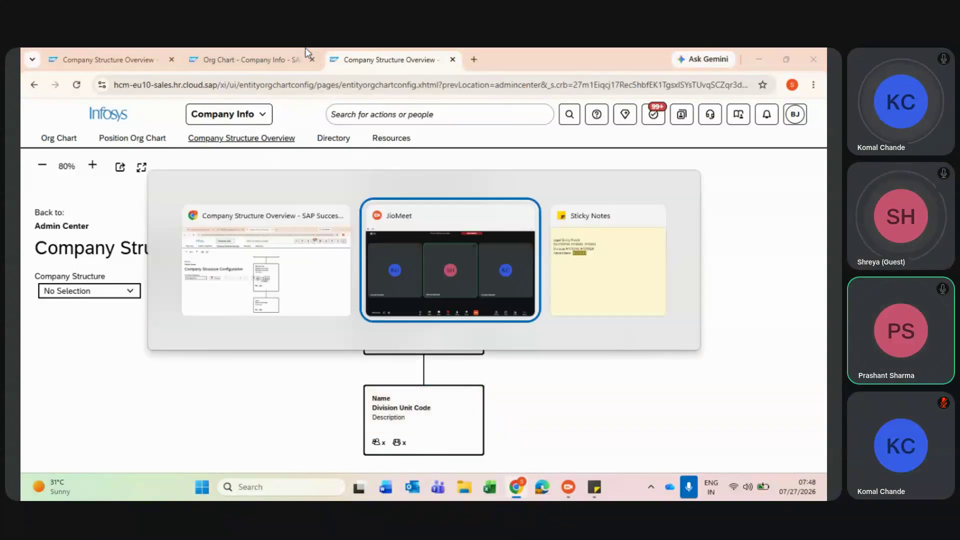
key(alt+Tab)
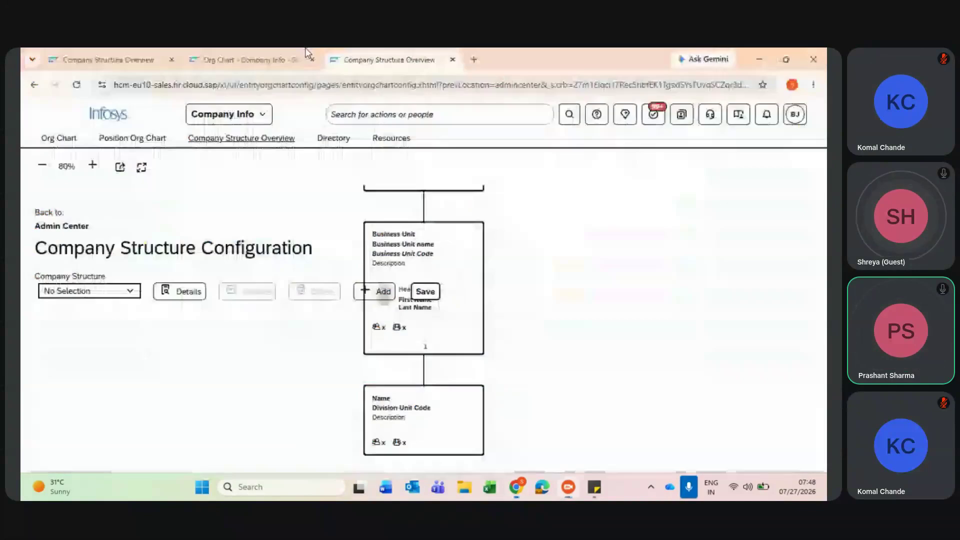
Add Department, related by association Division, as a child entity of Division and save the company structure
click(457, 404)
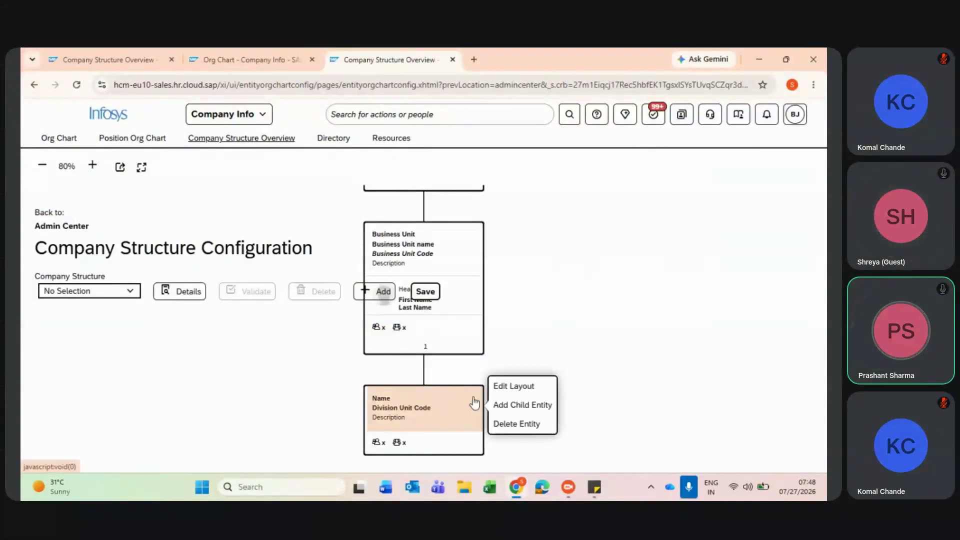
click(503, 405)
click(292, 351)
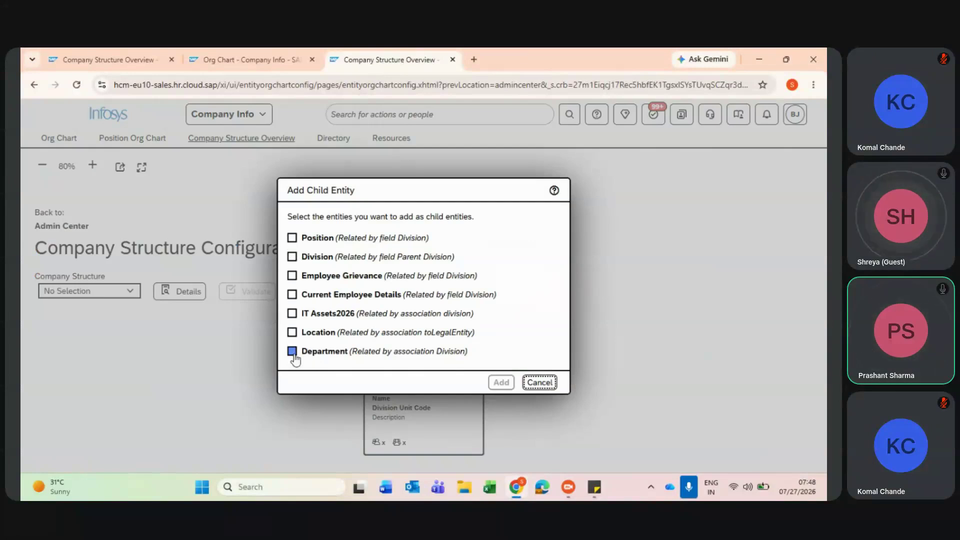
click(502, 382)
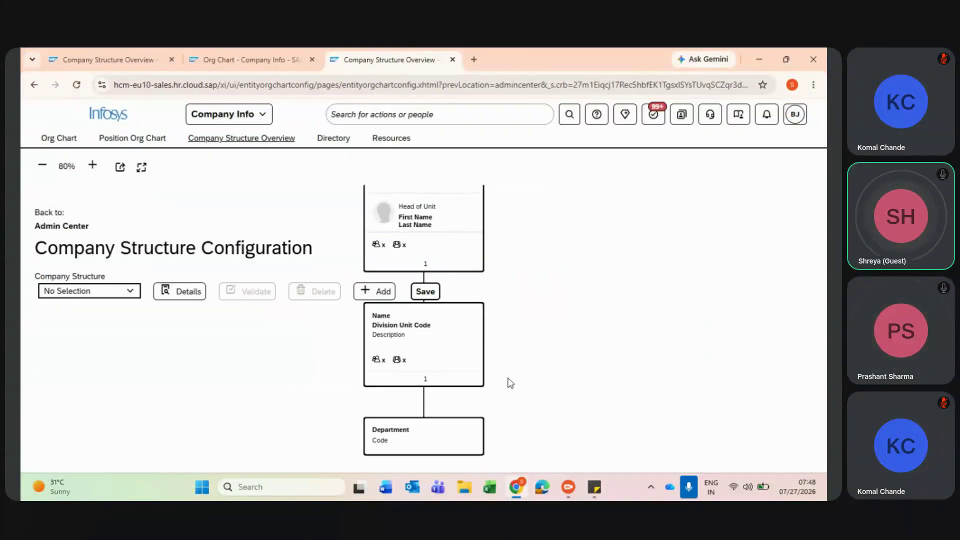
click(425, 291)
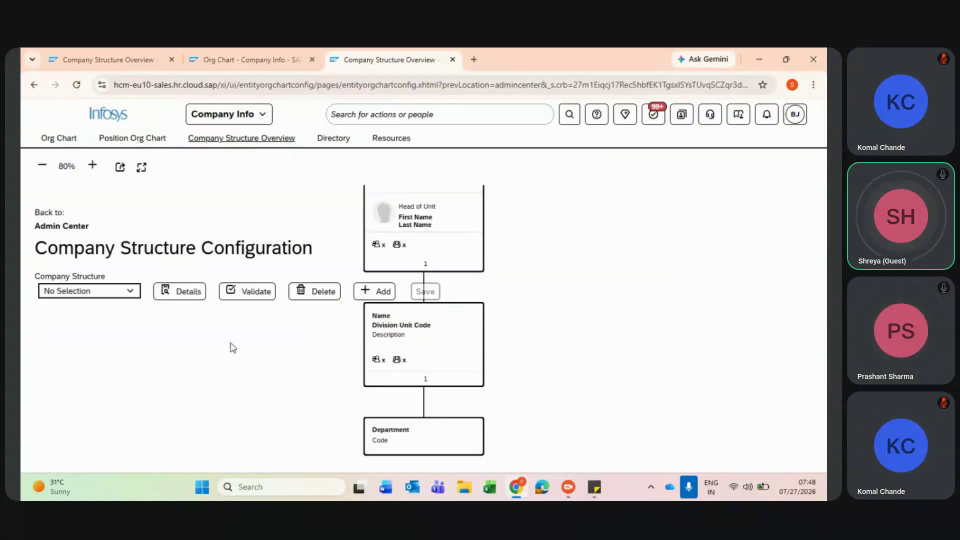
Leave the structure configuration and open the Company Structure Overview page under Company Info in the first browser tab
scroll(251, 322, up, 3)
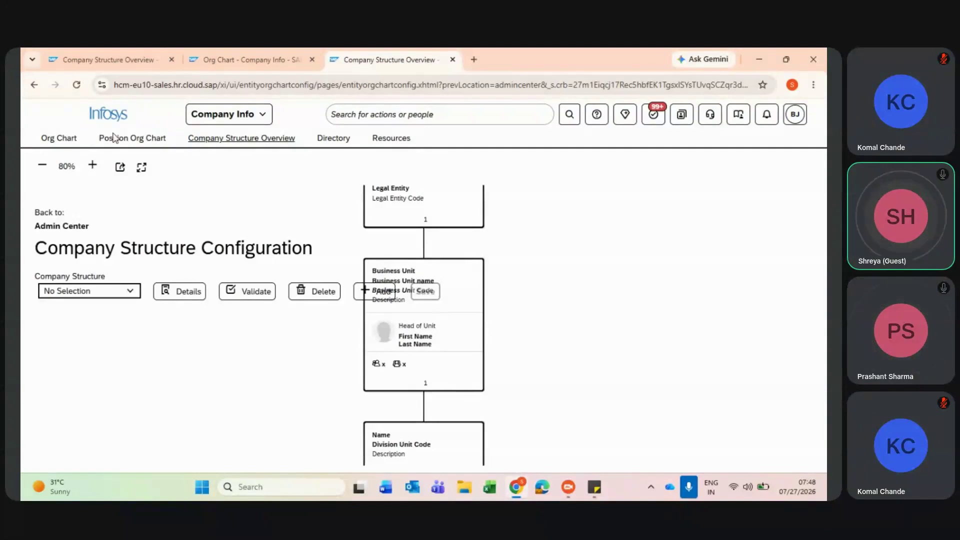
click(253, 117)
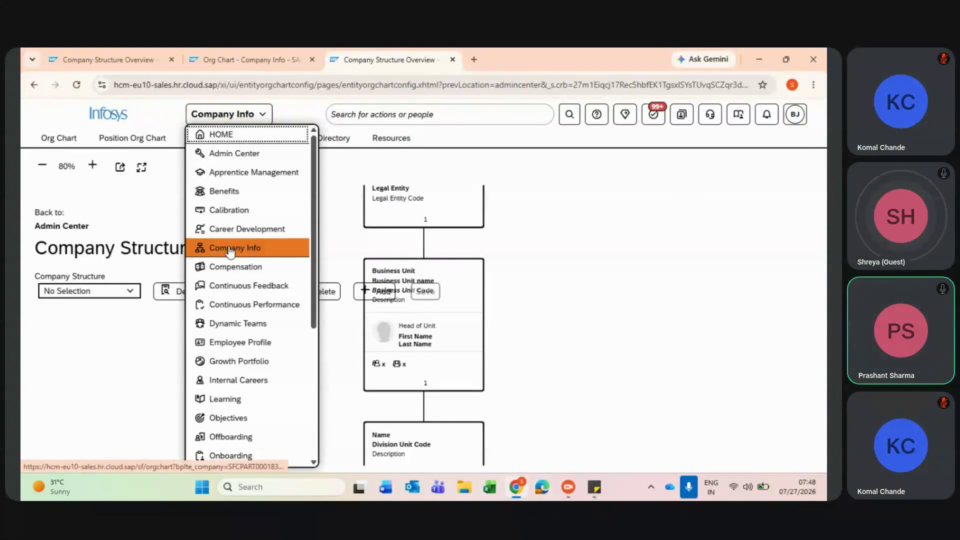
click(575, 276)
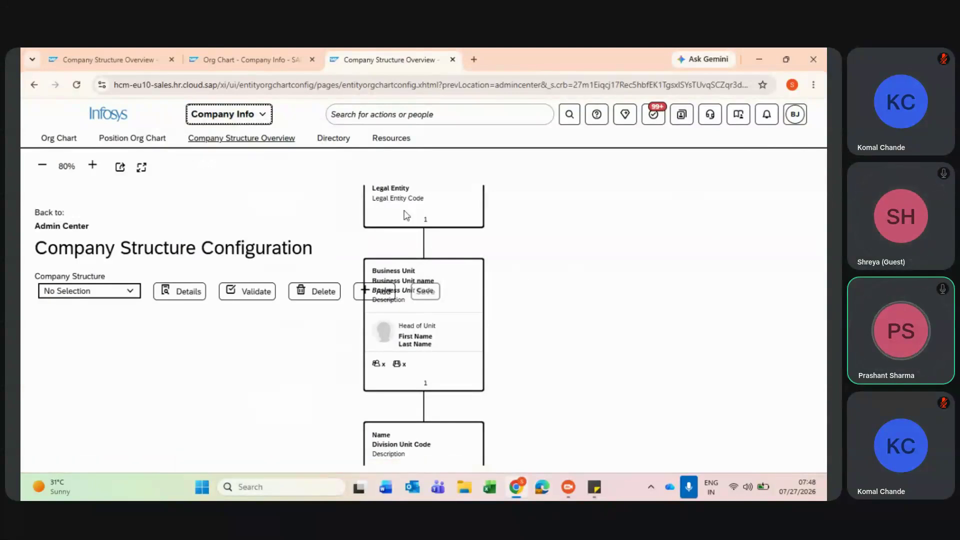
click(260, 139)
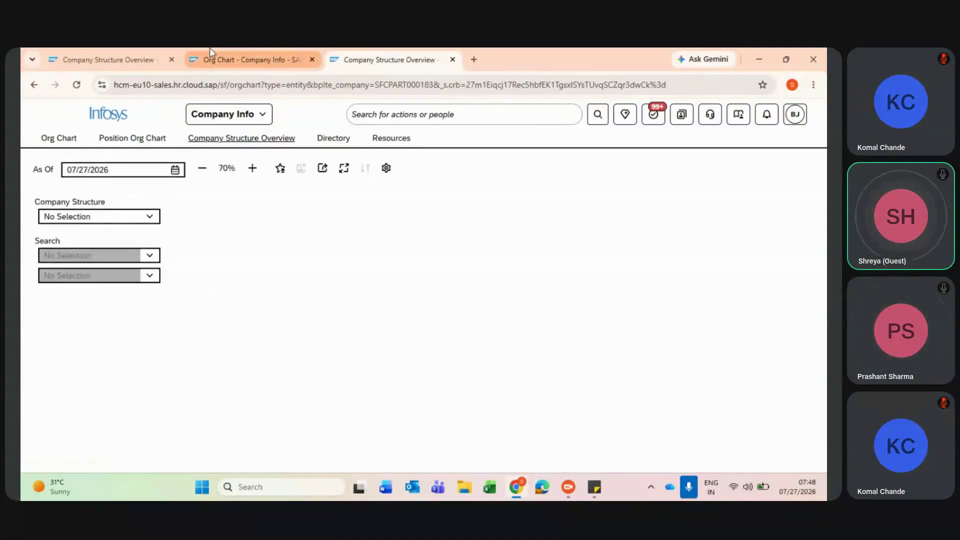
click(114, 51)
click(257, 116)
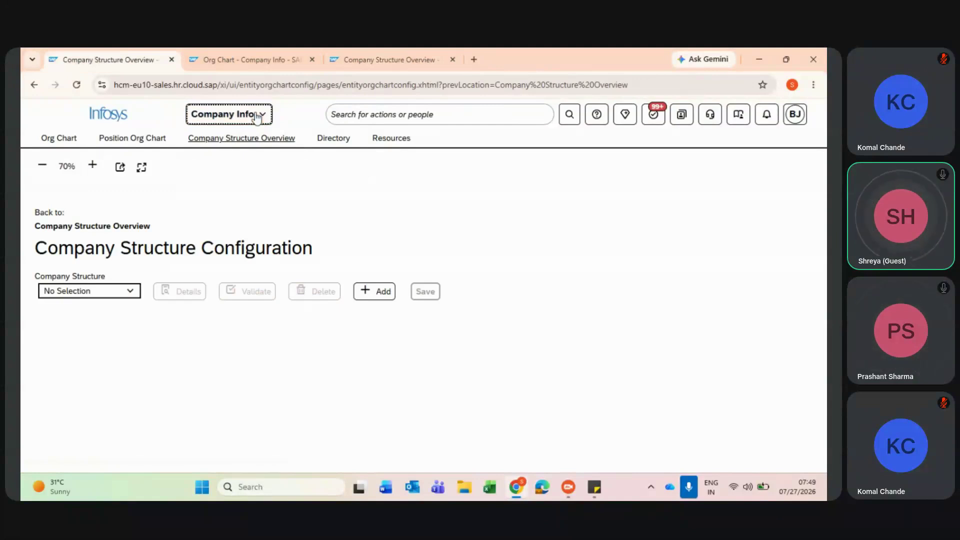
click(230, 247)
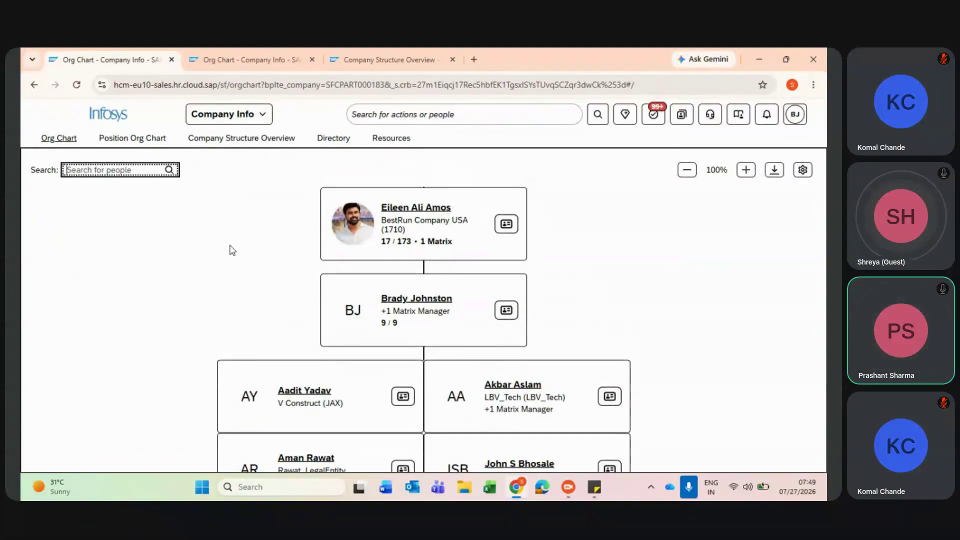
click(238, 144)
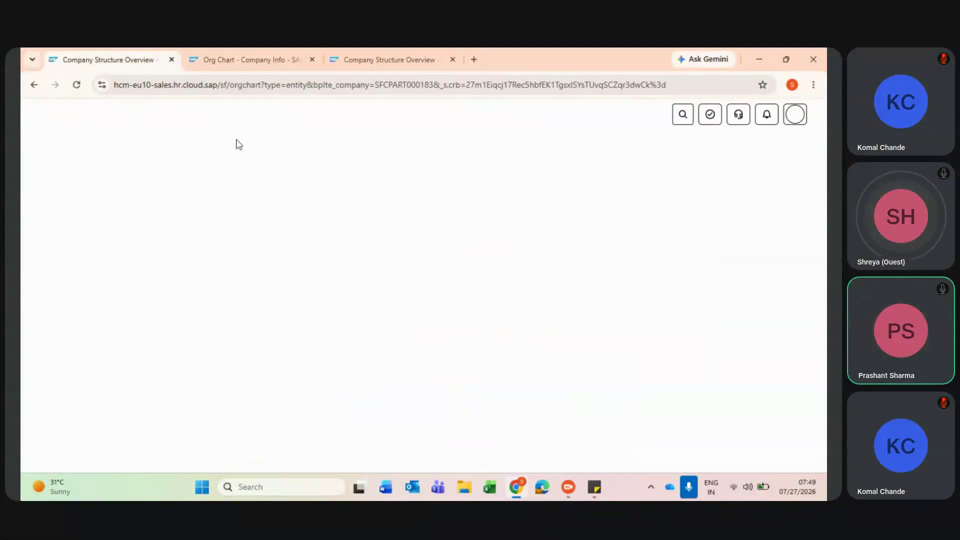
Load the Hatch (Hatch) company structure and search it by Legal Entity for Hatch (Hatch)
click(139, 217)
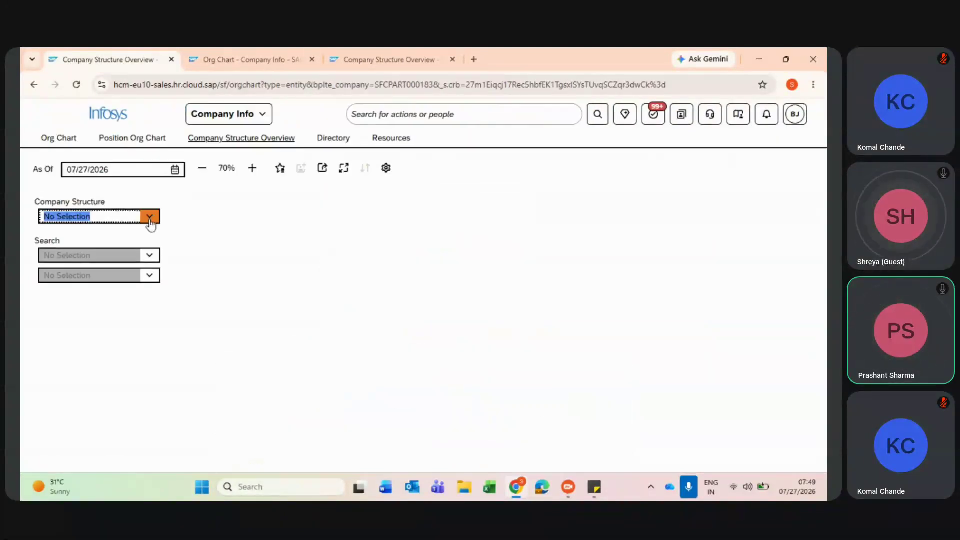
text(Hatch)
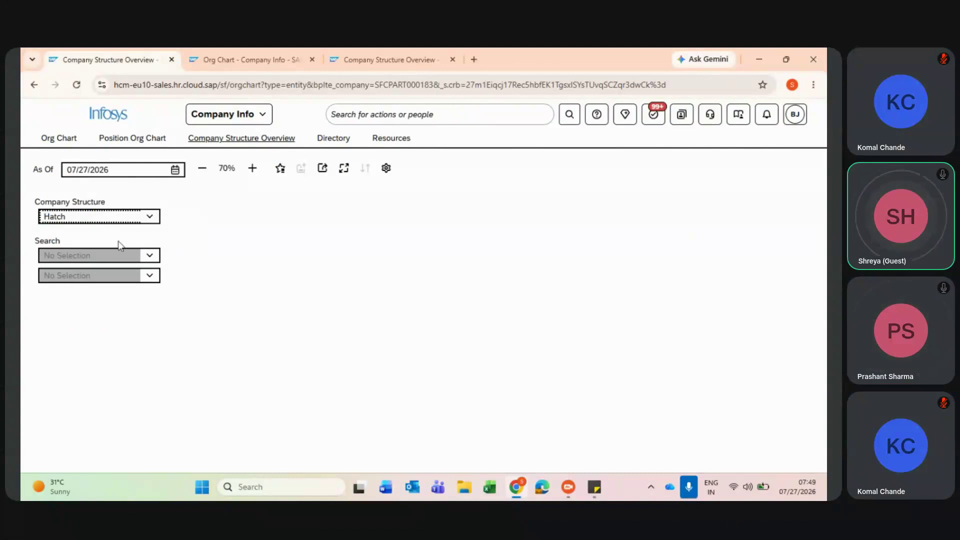
click(116, 234)
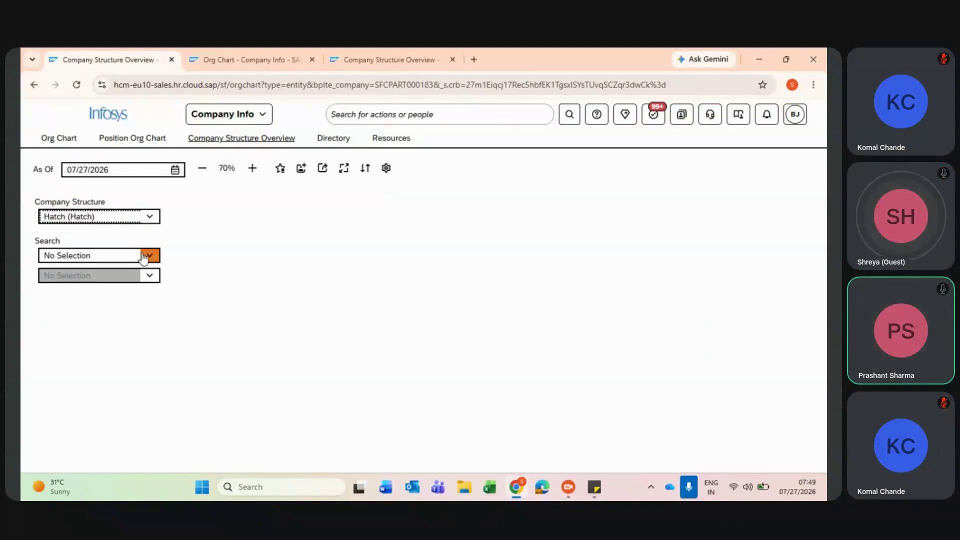
click(146, 256)
click(102, 273)
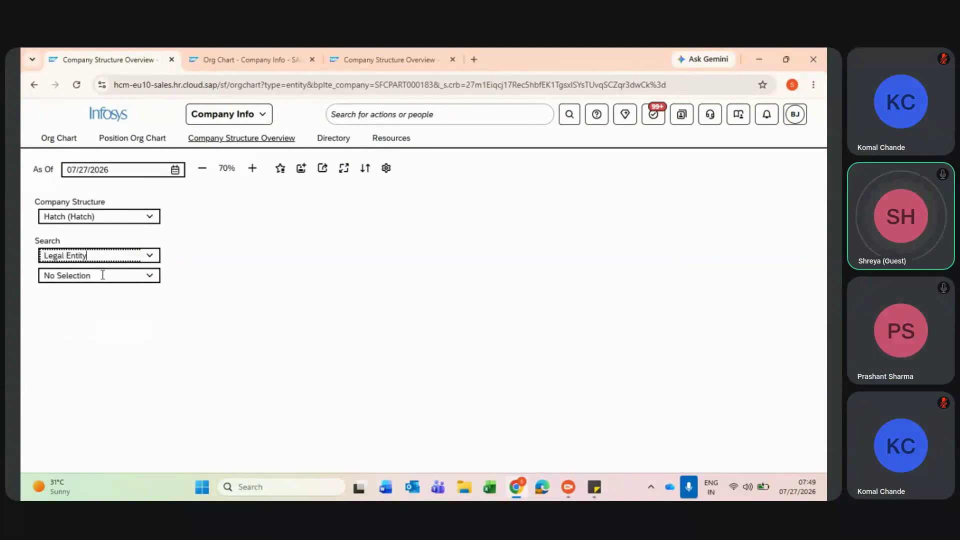
click(149, 275)
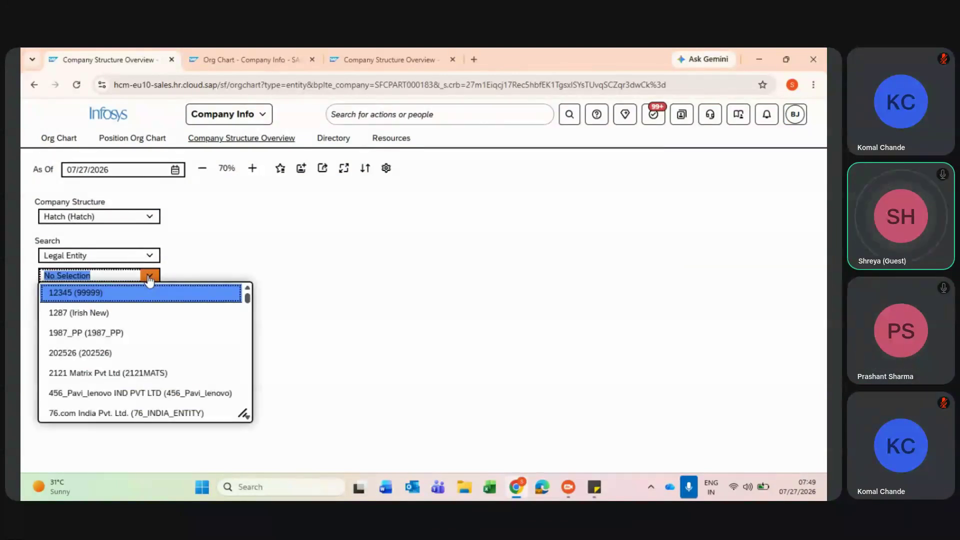
text(Hatch)
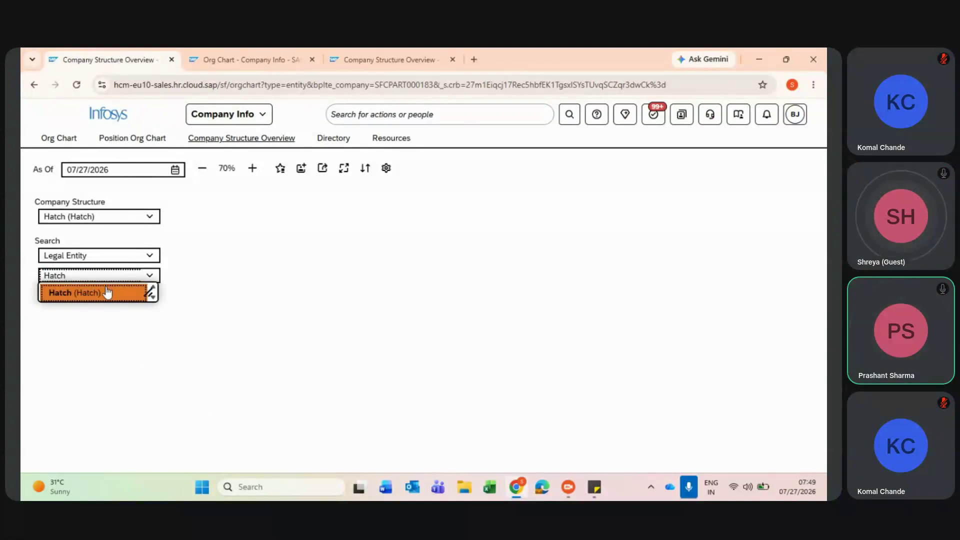
click(107, 292)
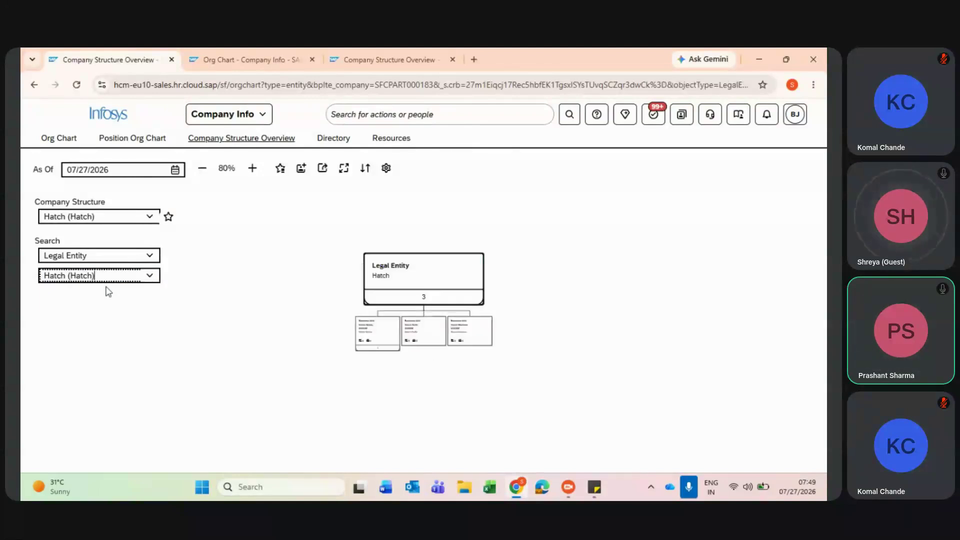
Expand the Hatch Noida business unit and Hatch Division Noida, and review the hierarchy from legal entity to departments
click(275, 422)
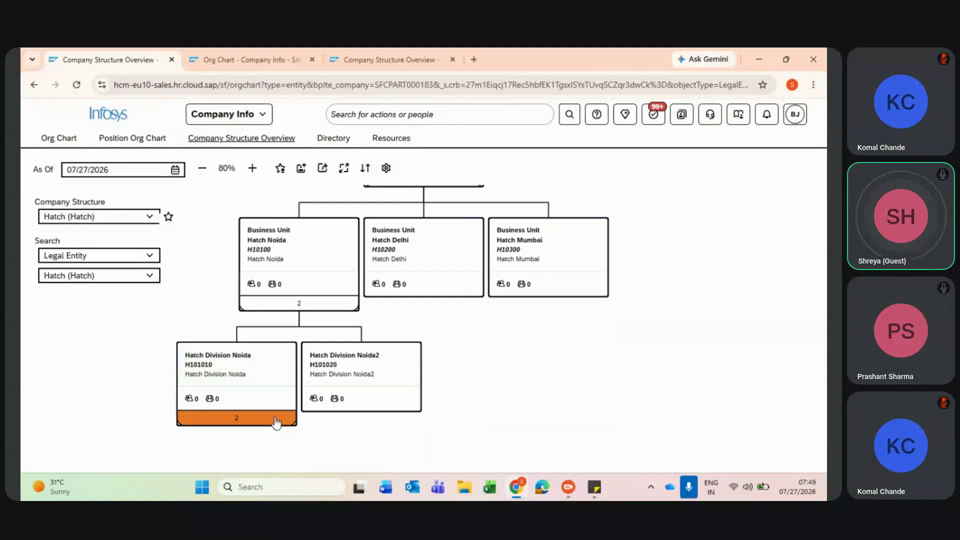
click(276, 422)
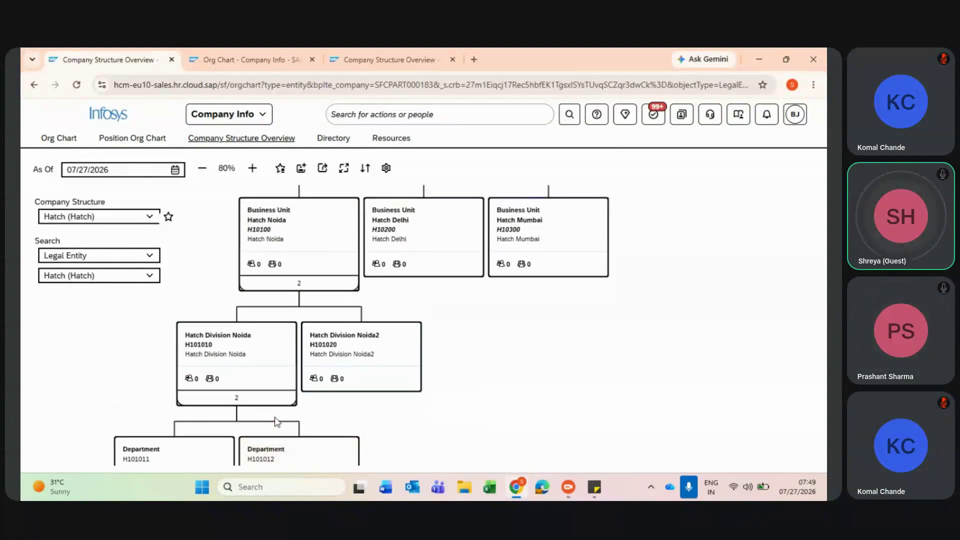
scroll(277, 422, up, 2)
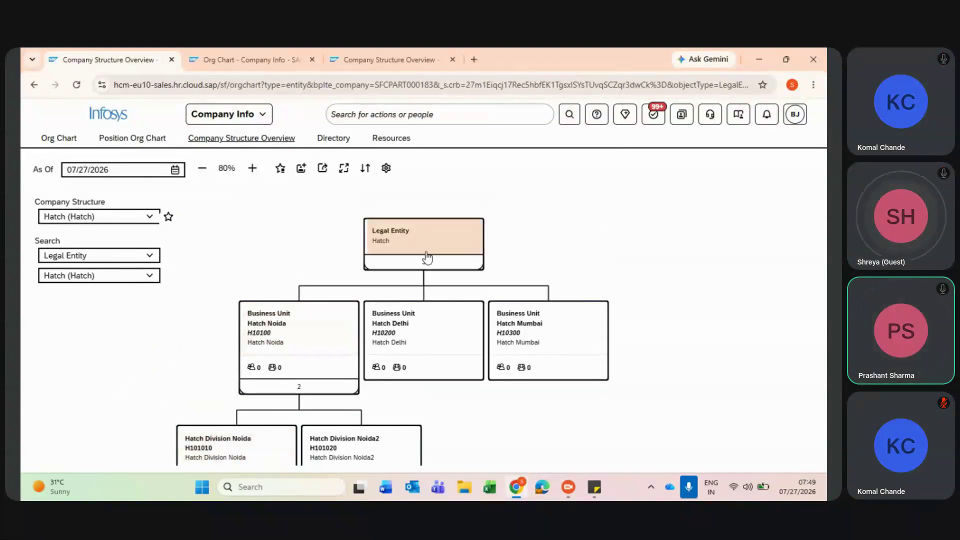
scroll(300, 385, down, 1)
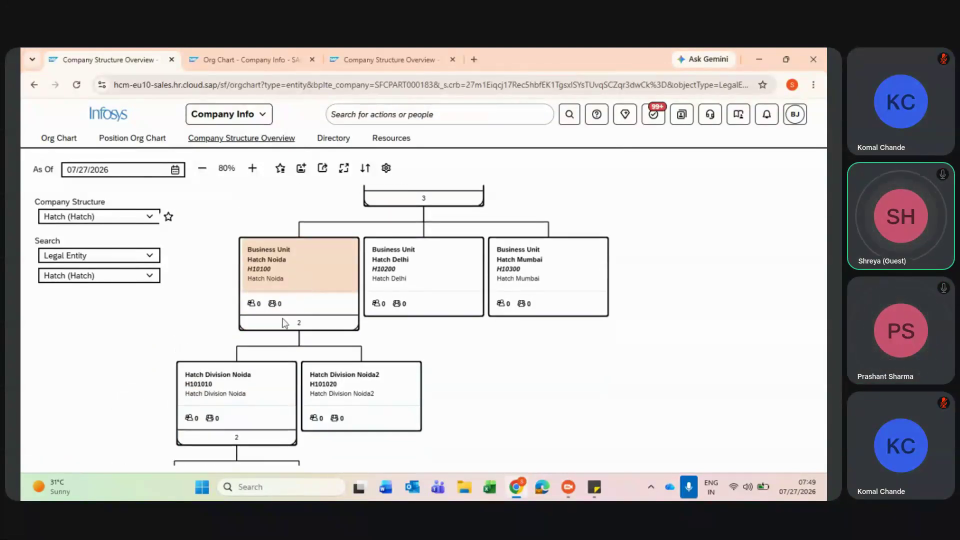
scroll(324, 405, down, 1)
scroll(324, 405, down, 2)
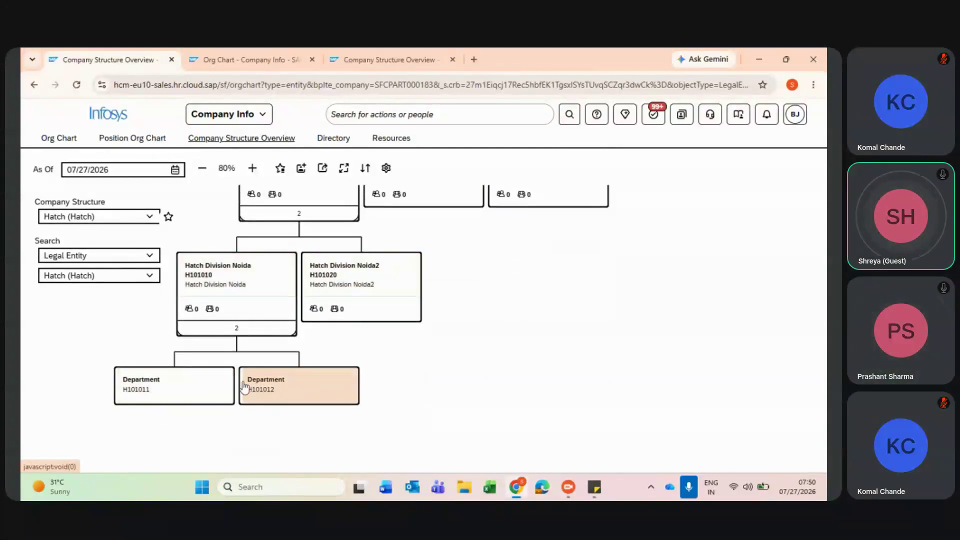
scroll(330, 399, up, 2)
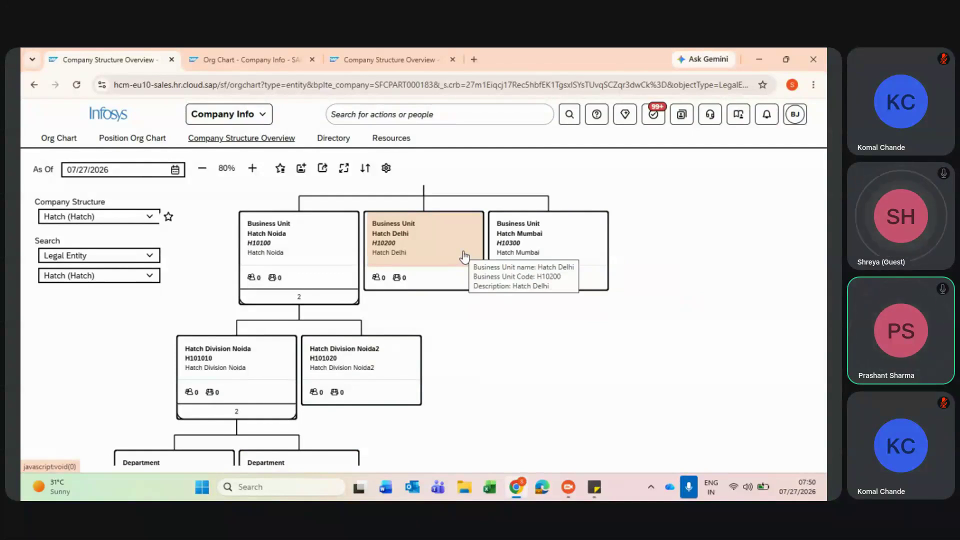
scroll(464, 256, up, 1)
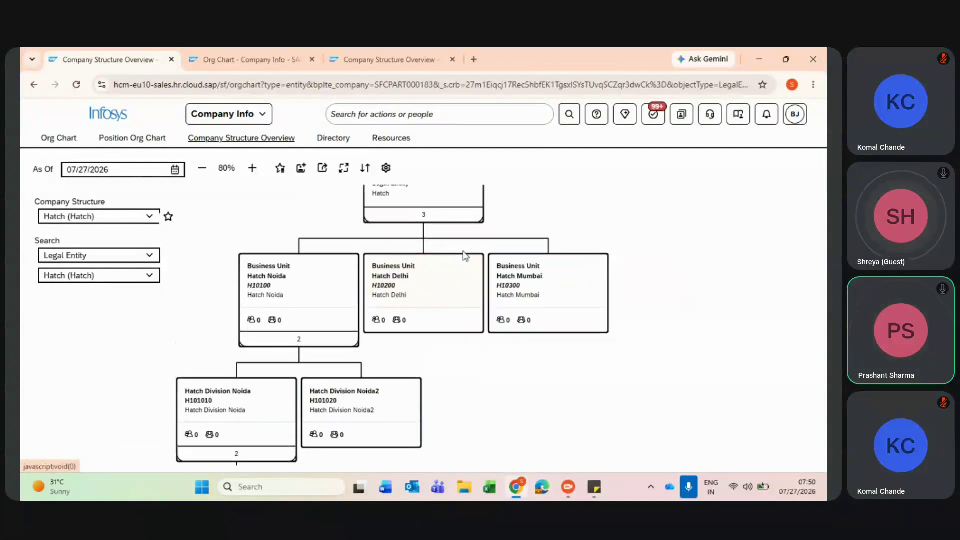
View the full details of the Hatch Delhi business unit and close them
click(457, 285)
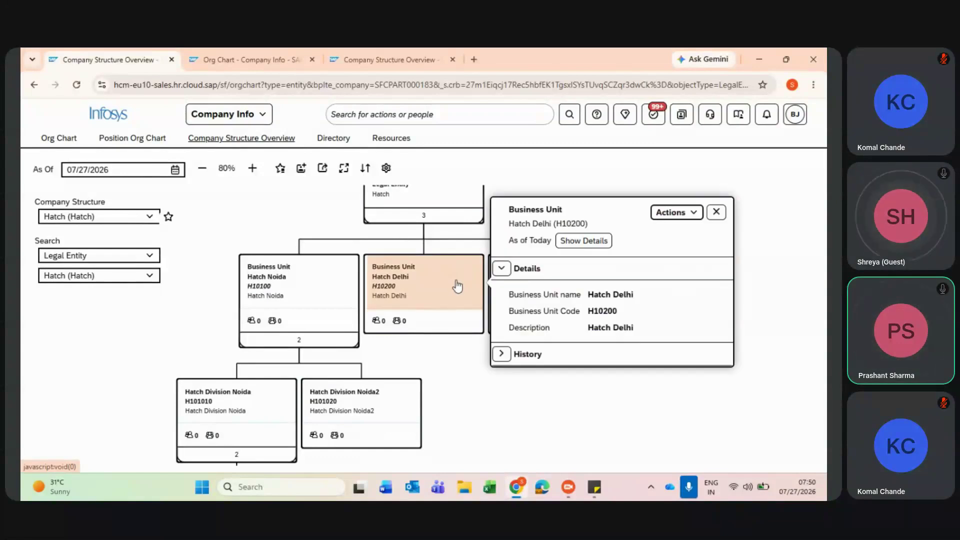
click(587, 243)
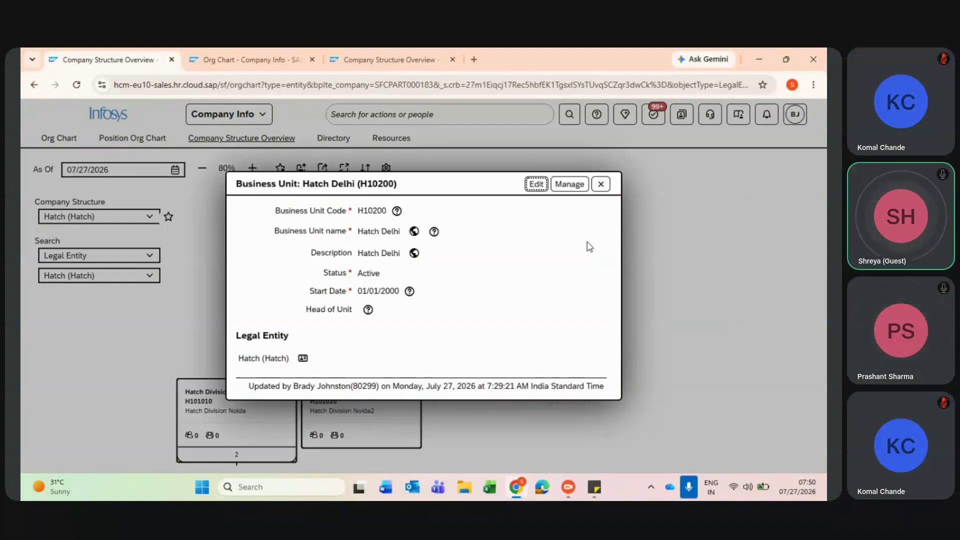
click(599, 185)
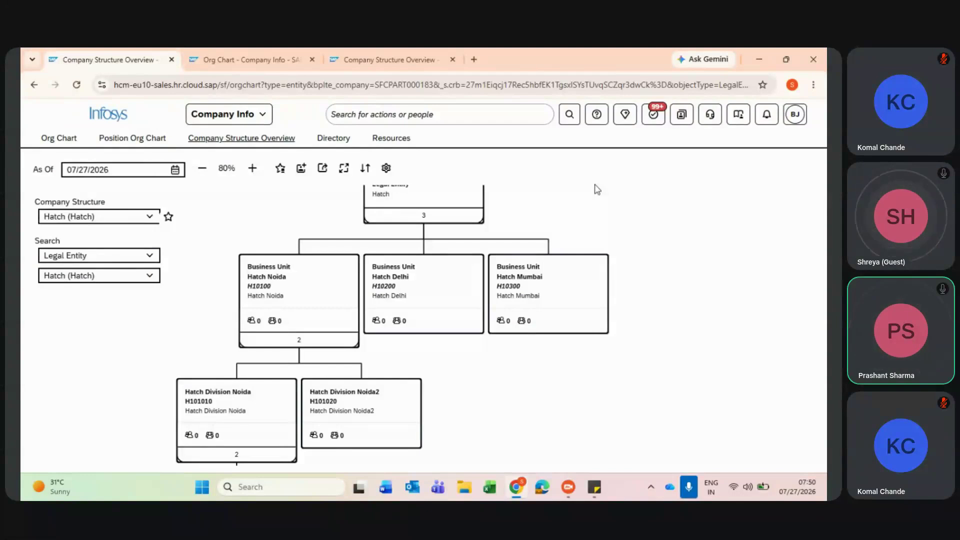
Open the full details of the Hatch Delhi business unit, inspect the effective date options for inserting new changes, and cancel the edit
click(442, 273)
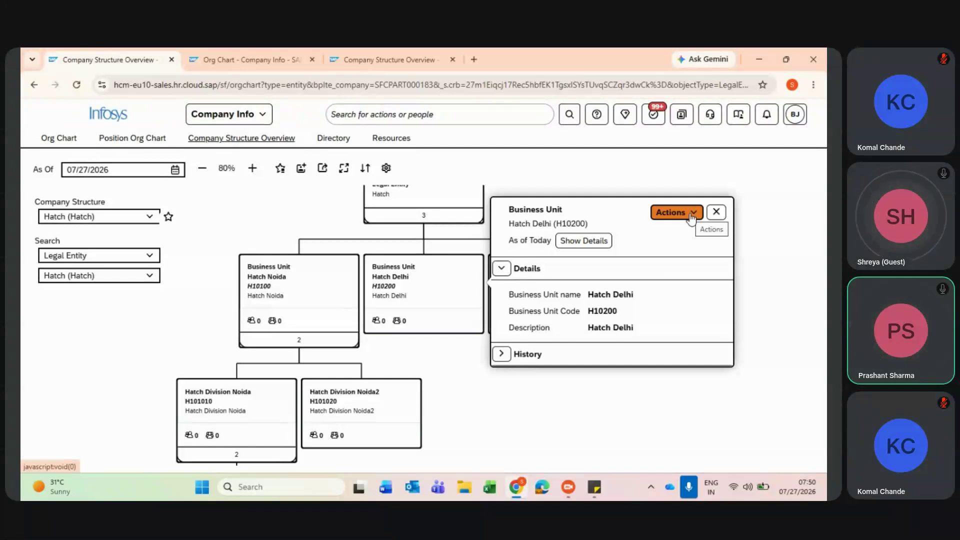
click(454, 298)
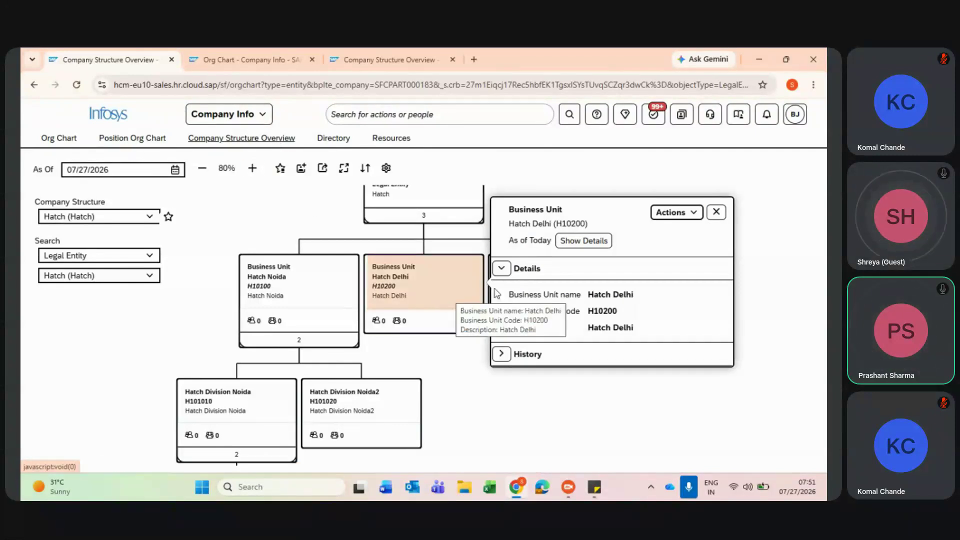
click(594, 242)
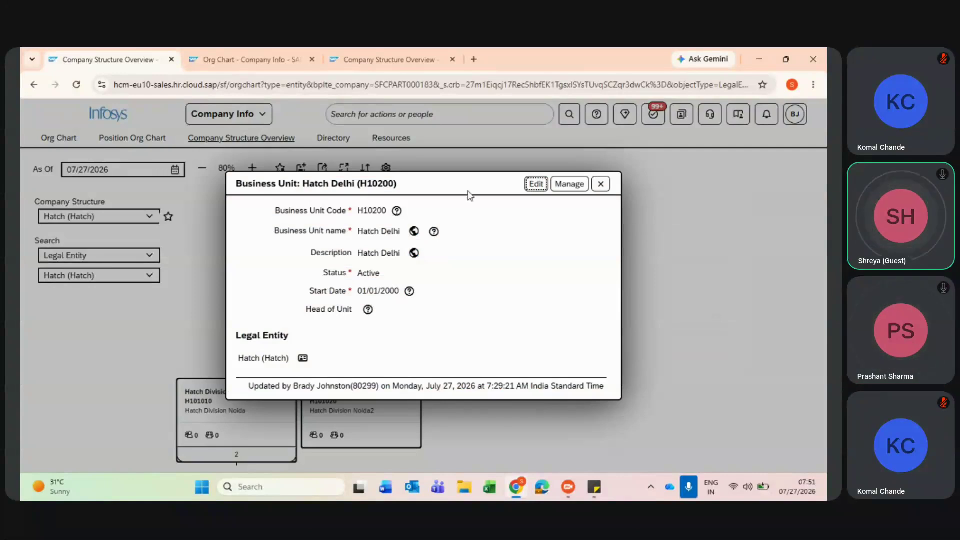
click(534, 185)
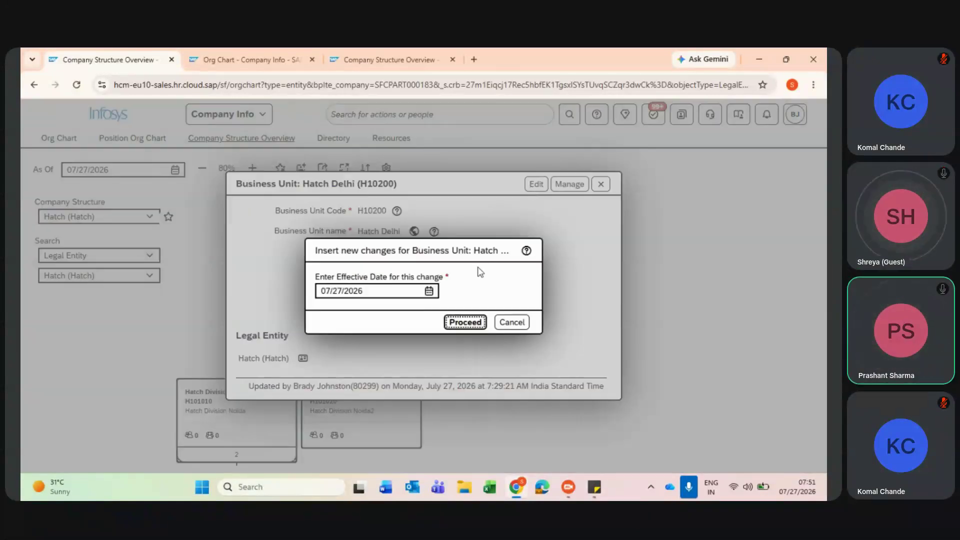
click(427, 291)
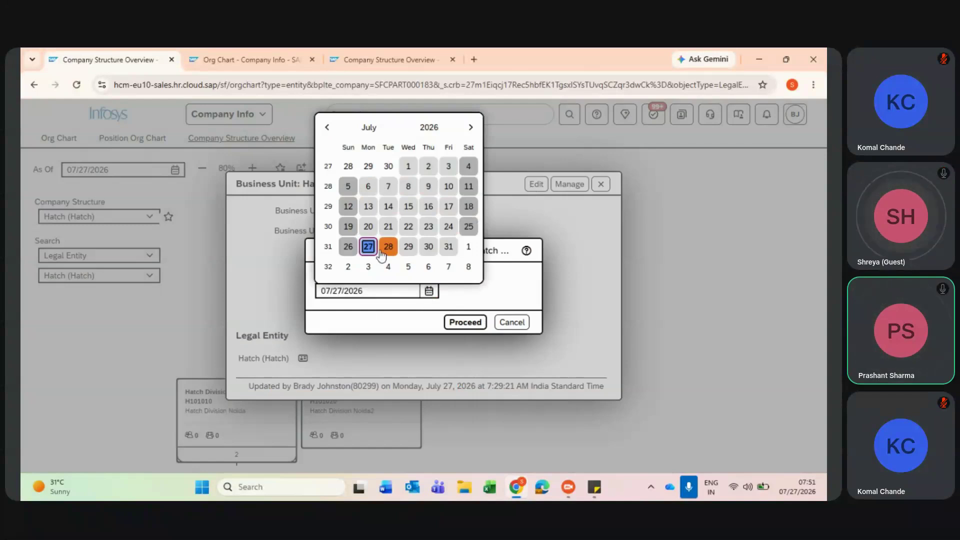
click(506, 323)
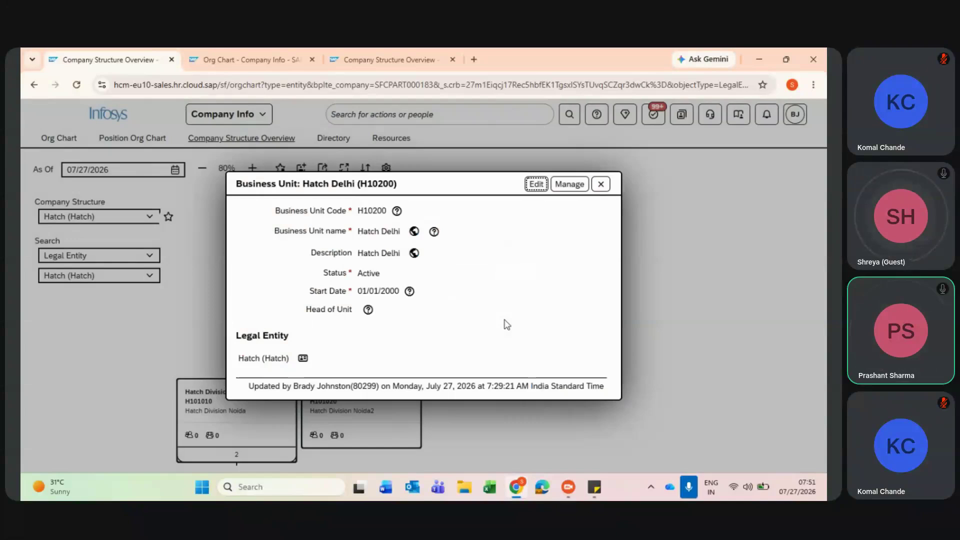
View the record history of the Hatch Delhi business unit in Manage Data and return to the company structure overview
click(553, 190)
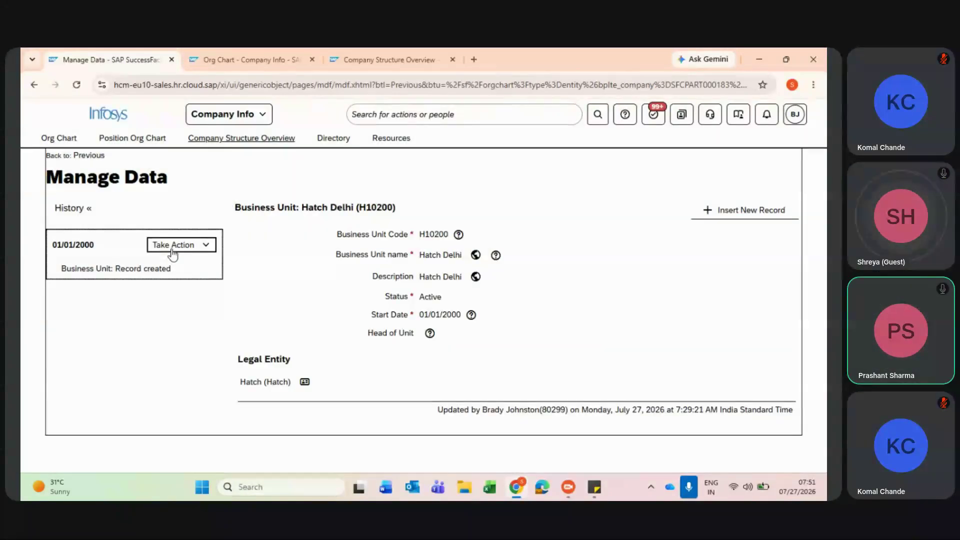
click(32, 86)
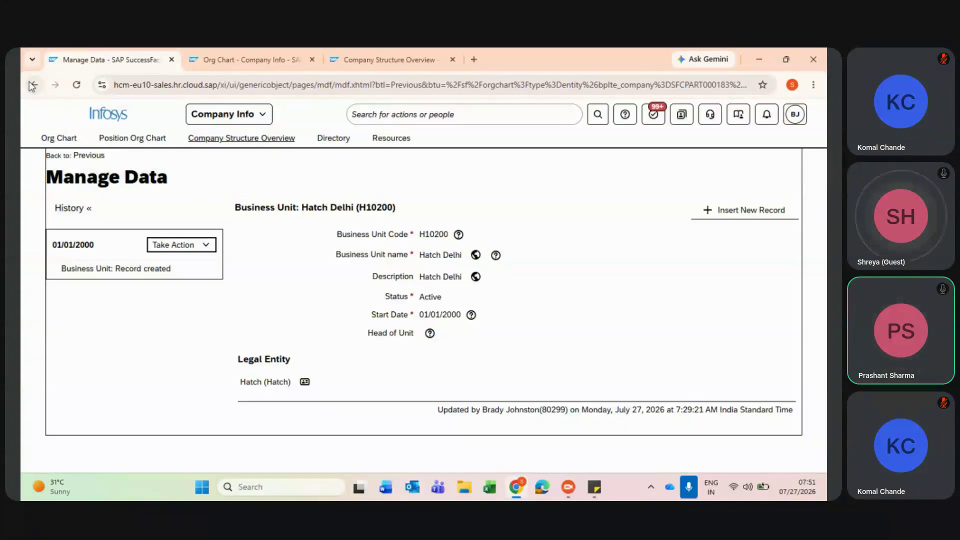
click(32, 86)
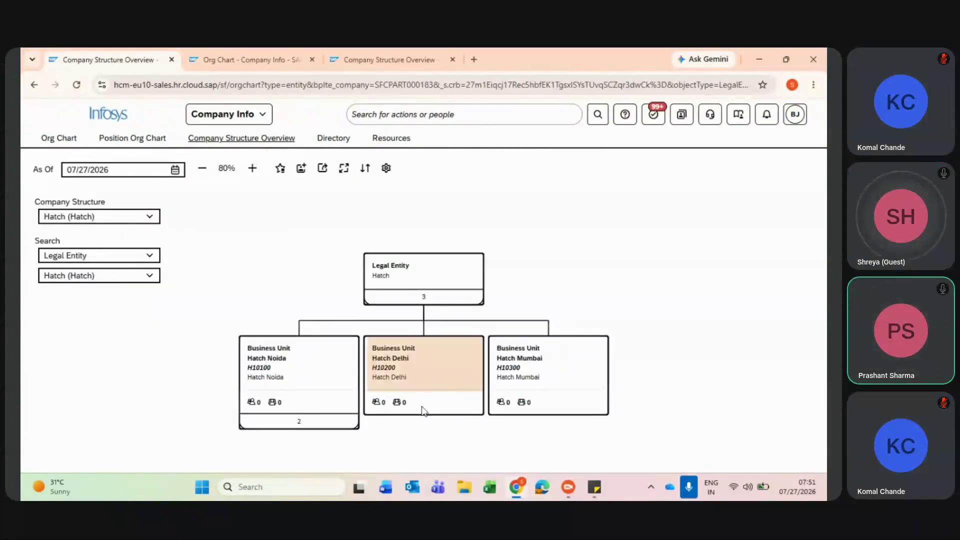
Reopen the full details of the Hatch Delhi business unit from the structure chart and close them
click(447, 378)
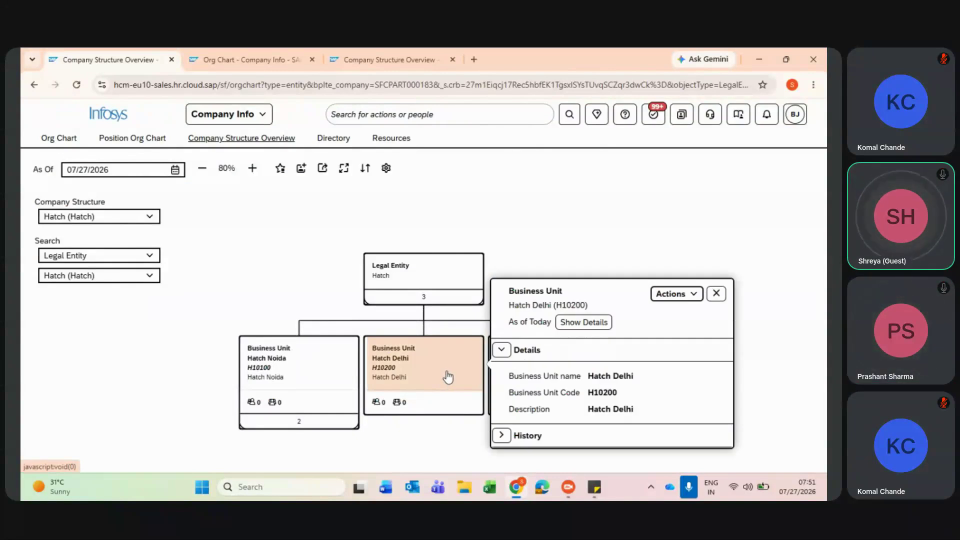
click(586, 323)
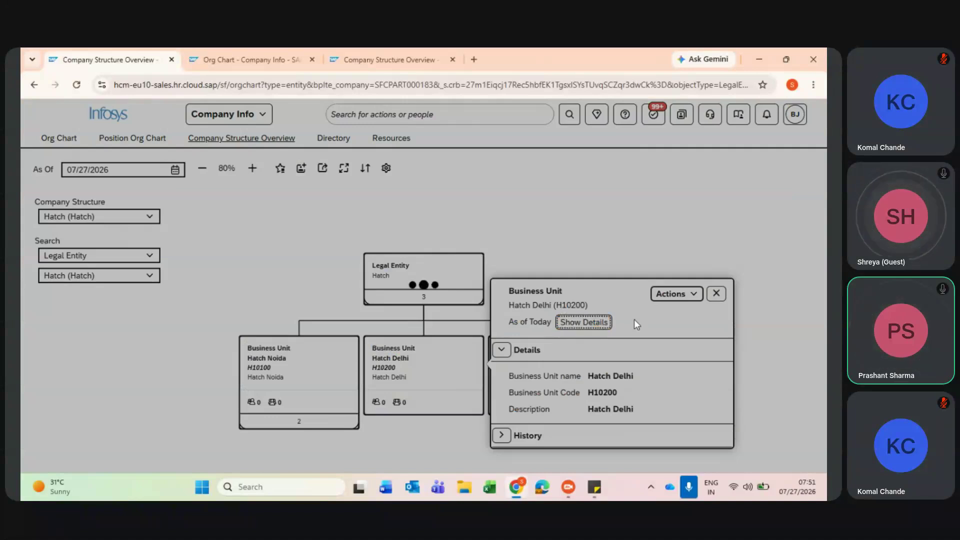
click(601, 184)
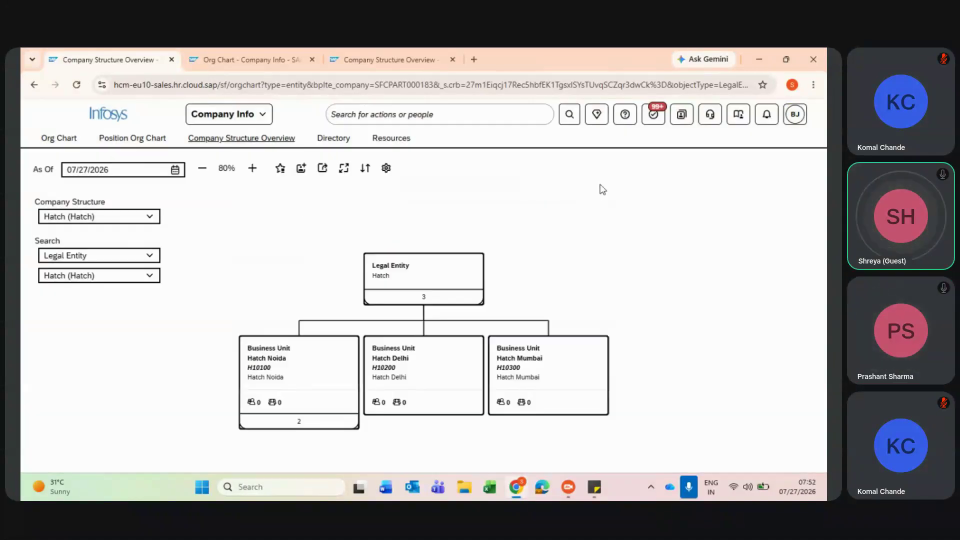
Start a child division under the Hatch Delhi business unit with the effective start date 01/01/2000
click(462, 361)
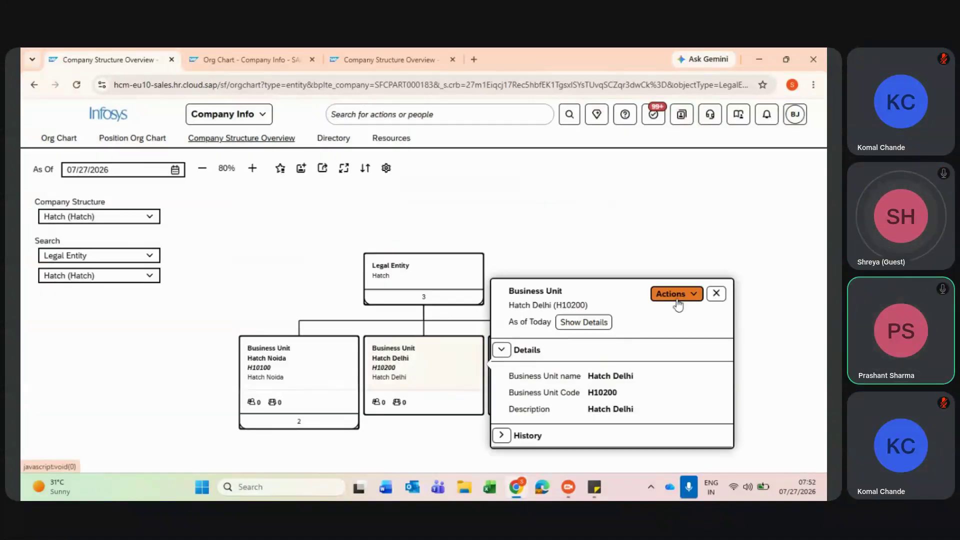
click(692, 303)
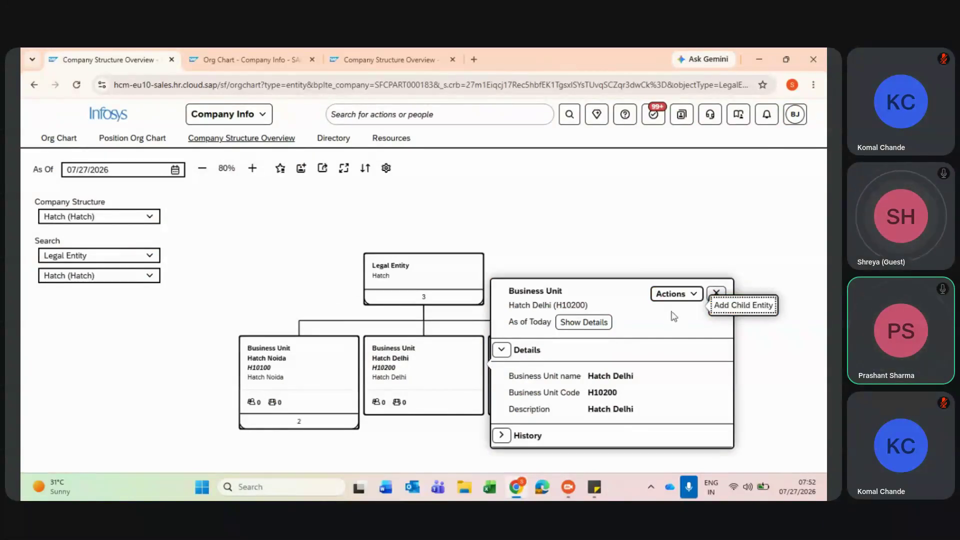
click(693, 296)
click(694, 296)
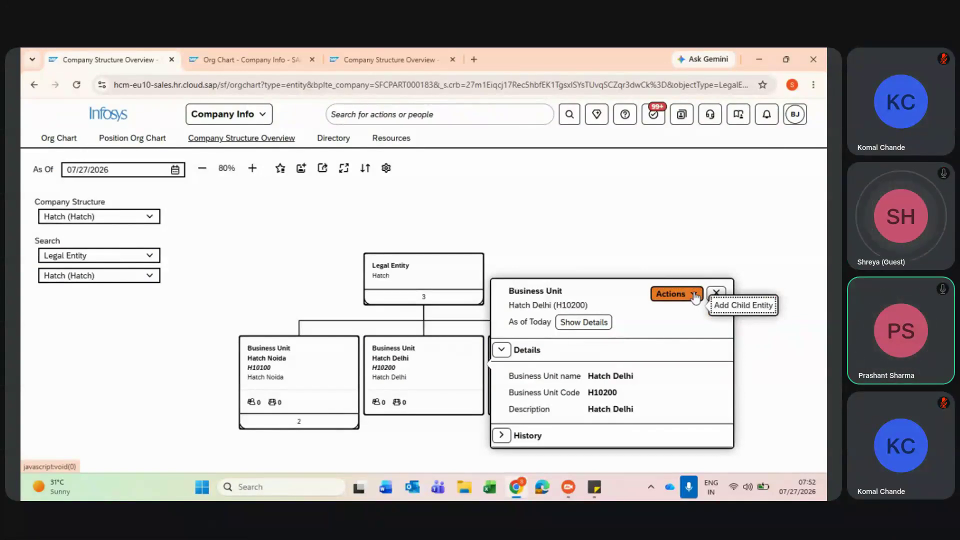
click(695, 296)
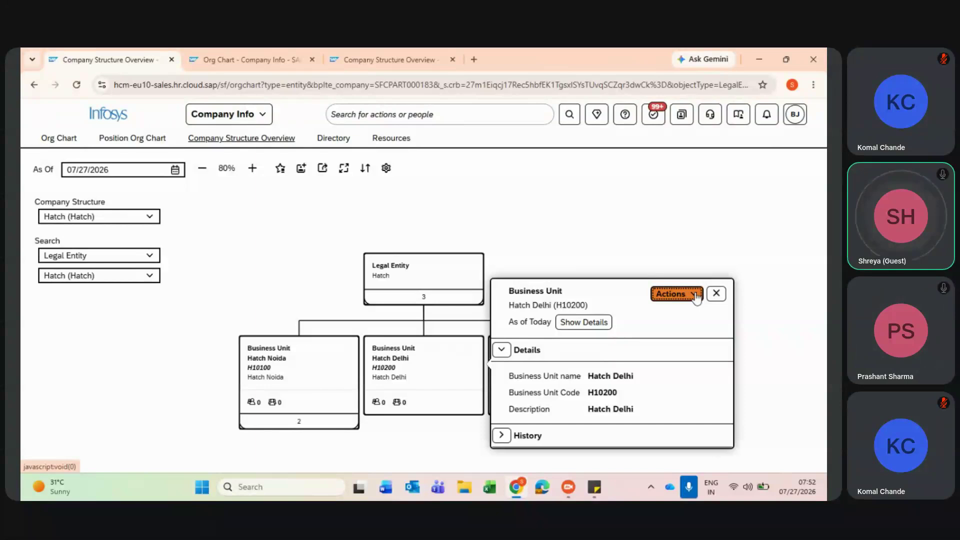
click(695, 296)
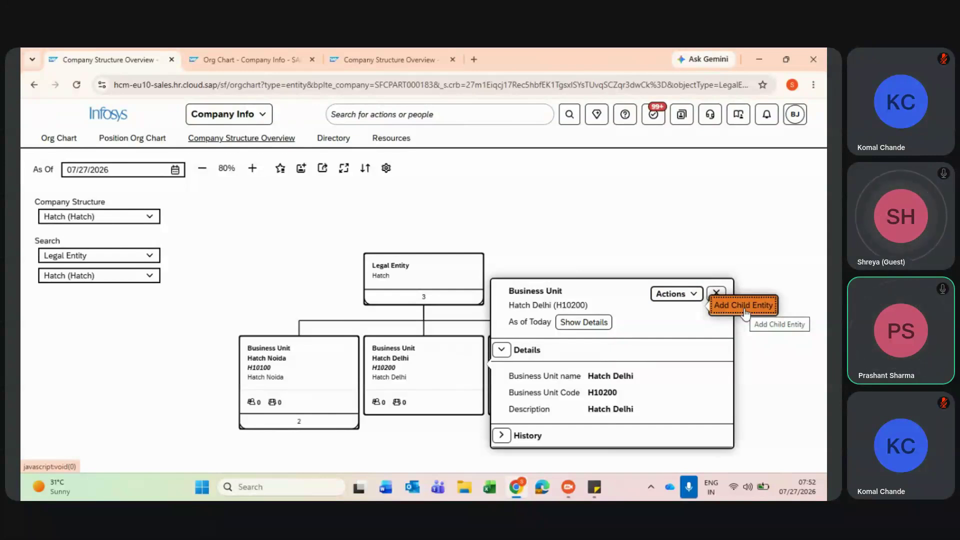
click(743, 308)
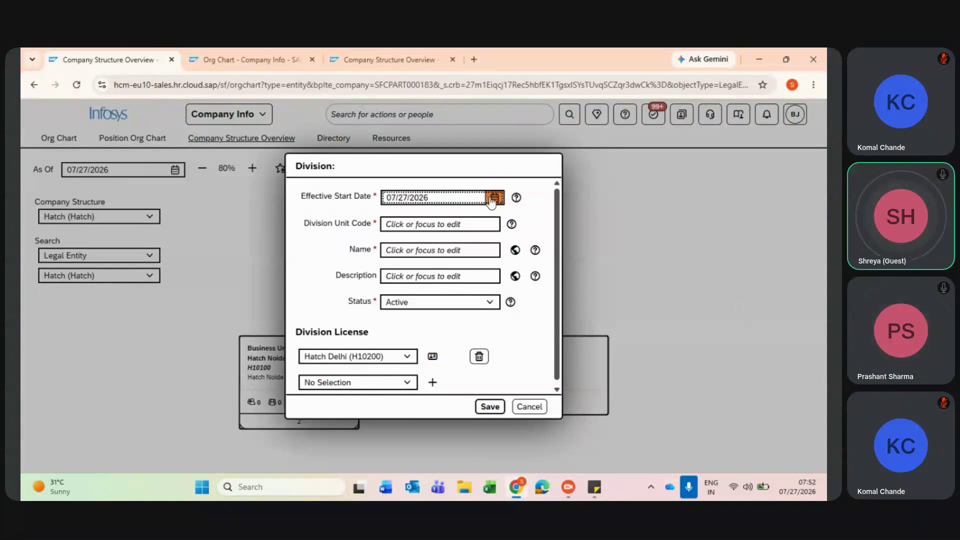
drag(460, 197, 314, 210)
key(BackSpace)
text(01/01)
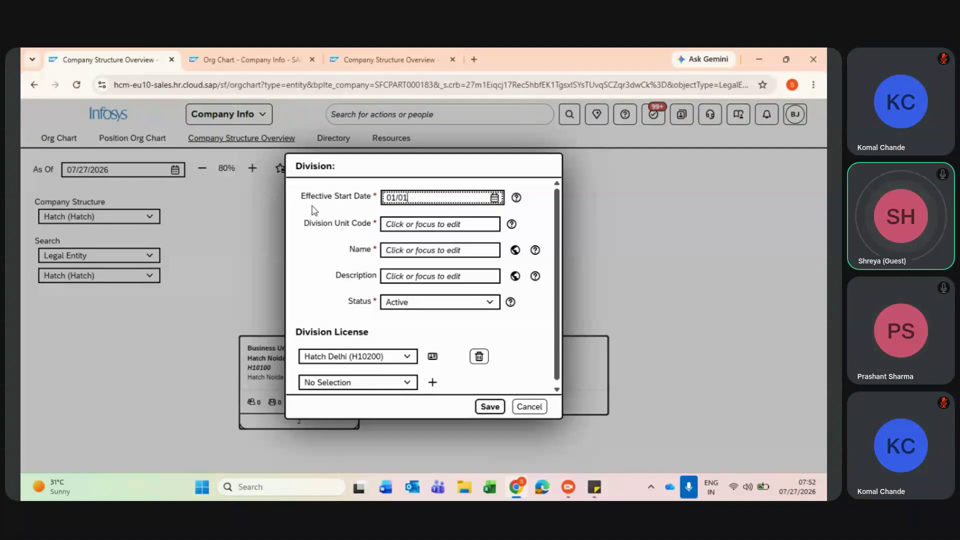
text(/2000)
Enter H10201 as the division unit code and Hatch Delhi as the division name
click(393, 224)
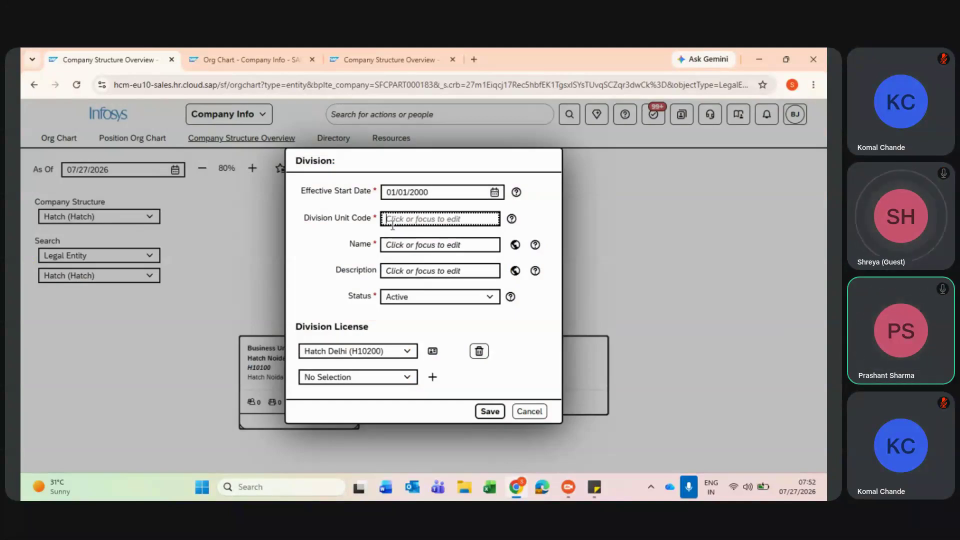
text(H10201)
click(413, 246)
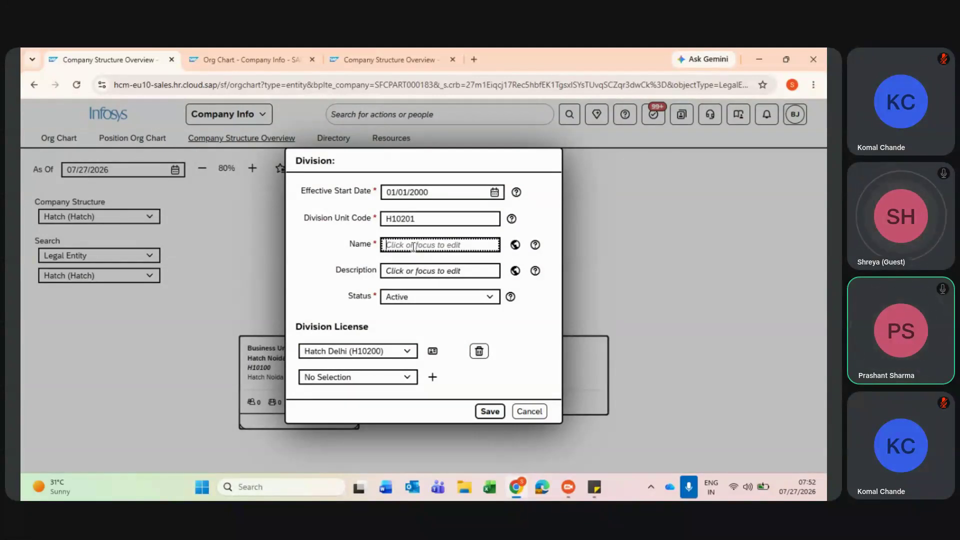
text(Ha)
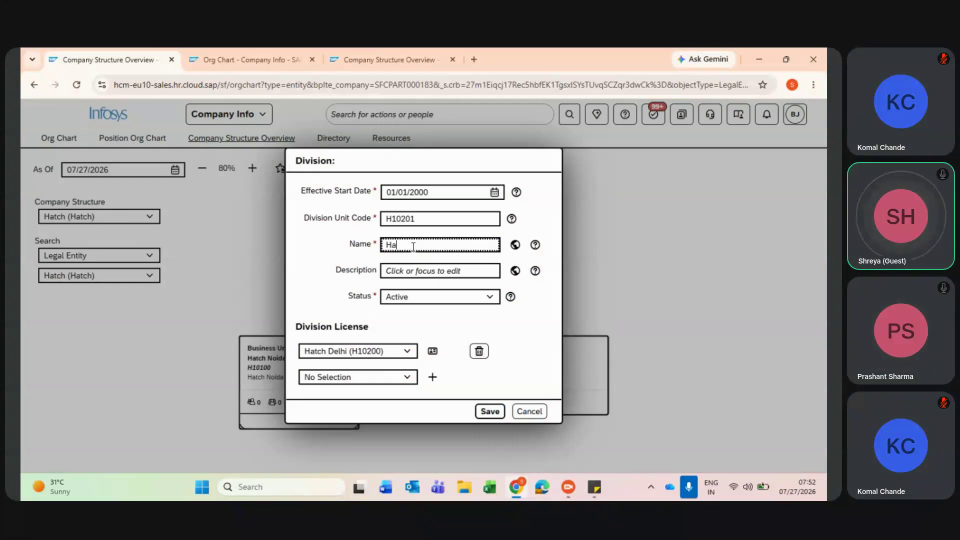
text(tch Delhi)
Copy the name Hatch Delhi into the division's description, save the division and close its record
click(420, 274)
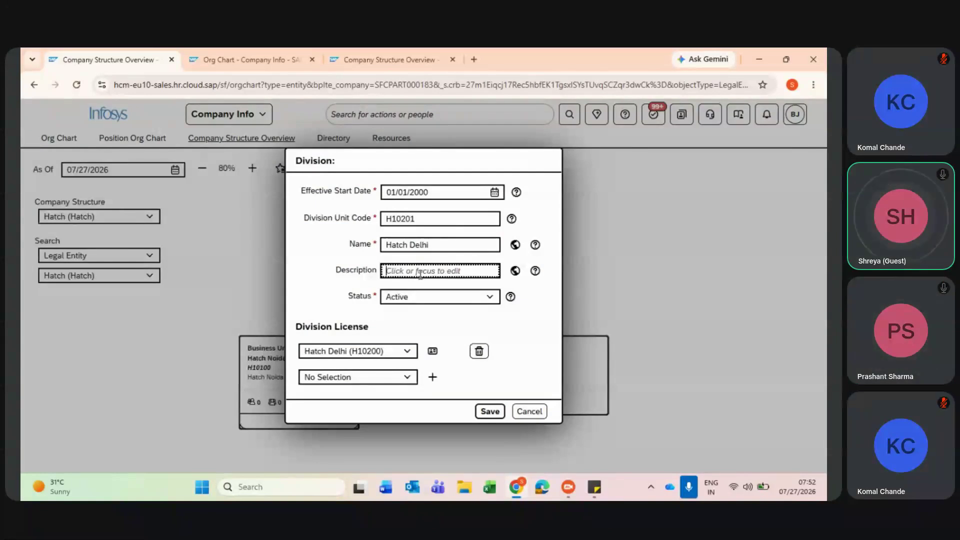
triple_click(437, 245)
key(ctrl+c)
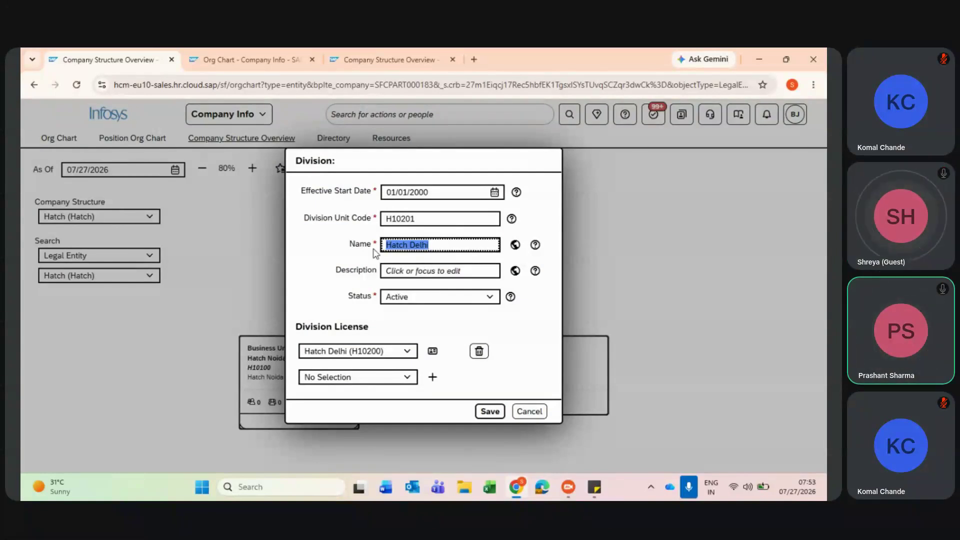
click(396, 270)
key(ctrl+v)
key(Tab)
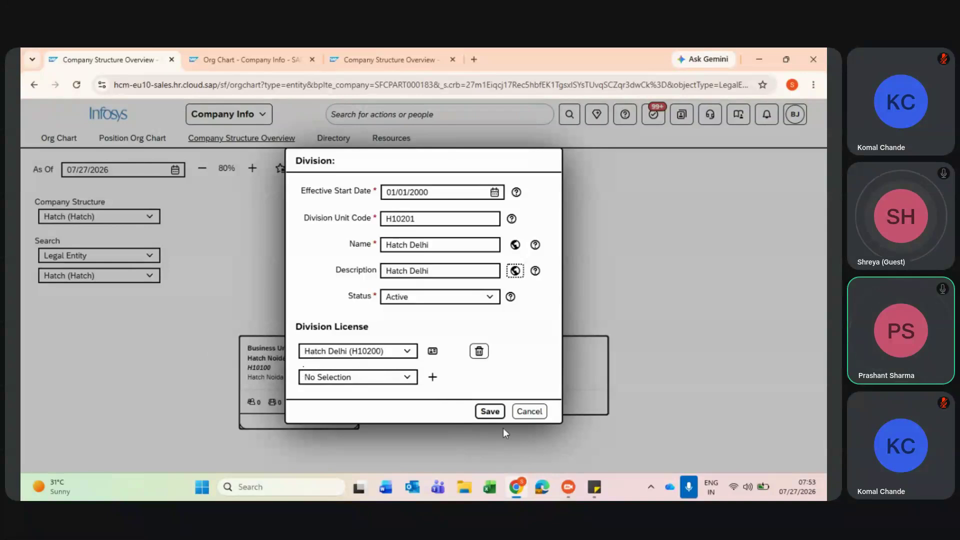
click(497, 414)
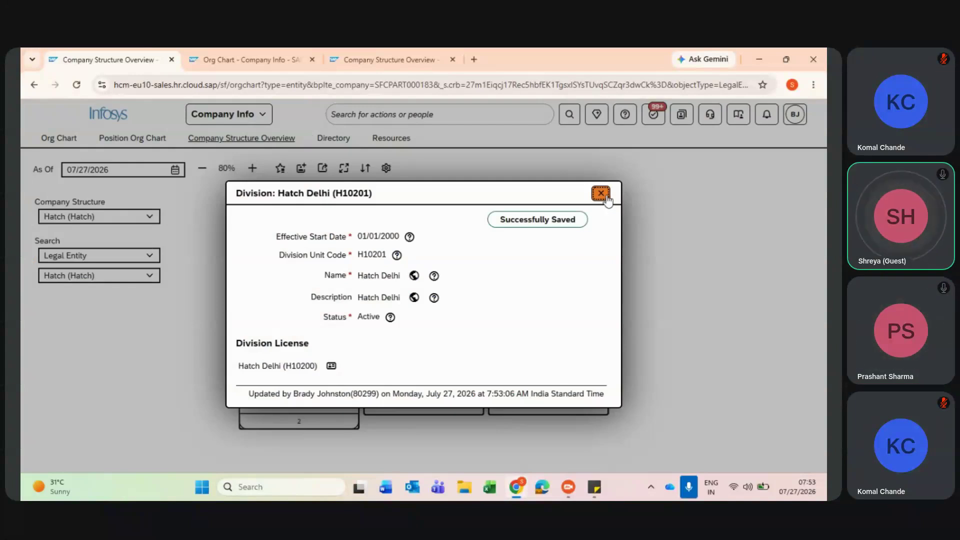
click(606, 196)
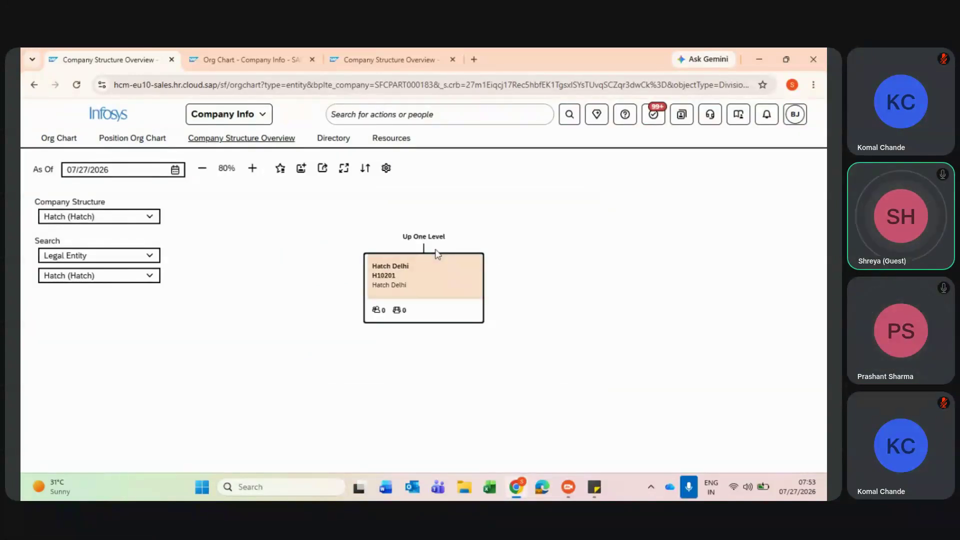
Move up from the H10201 division to the Hatch legal entity and expand Hatch Noida to compare the divisions of both business units
click(433, 242)
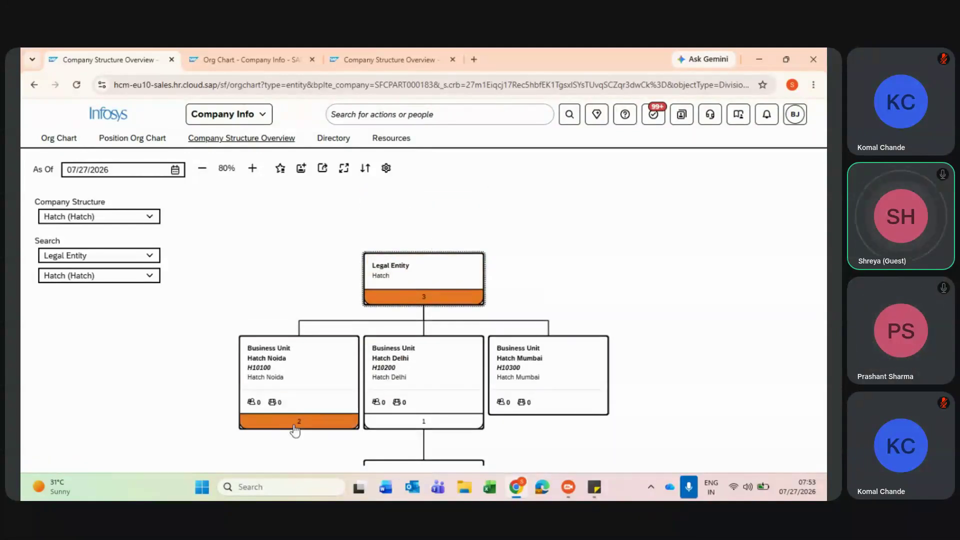
click(295, 425)
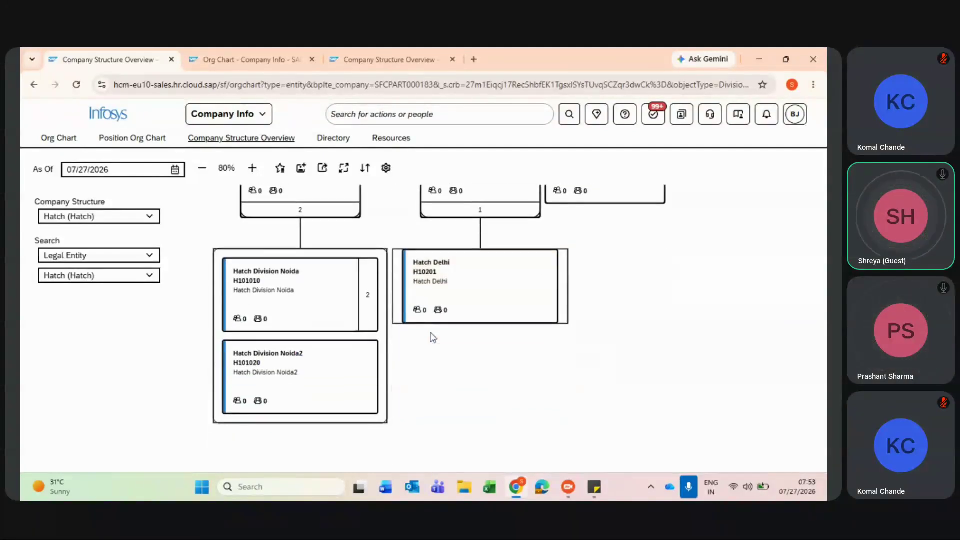
click(419, 300)
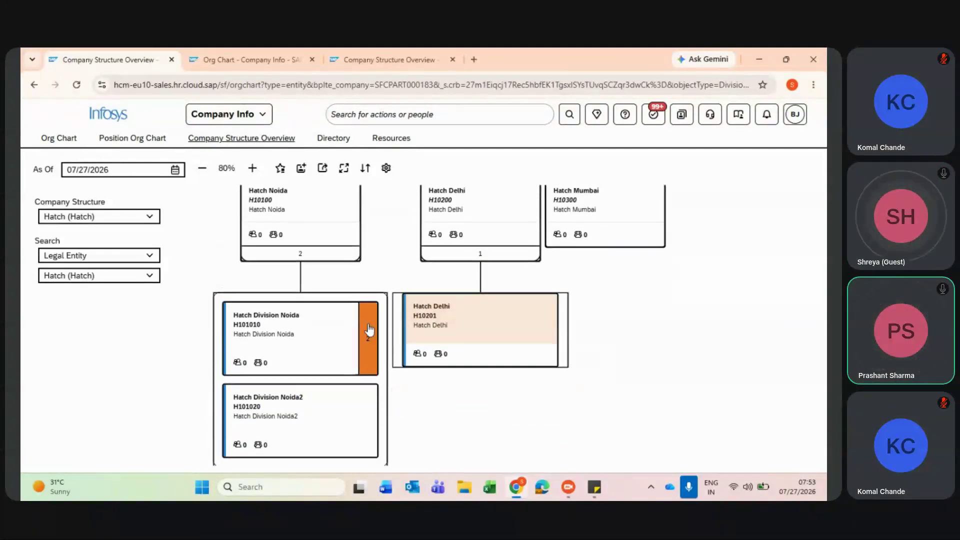
click(535, 296)
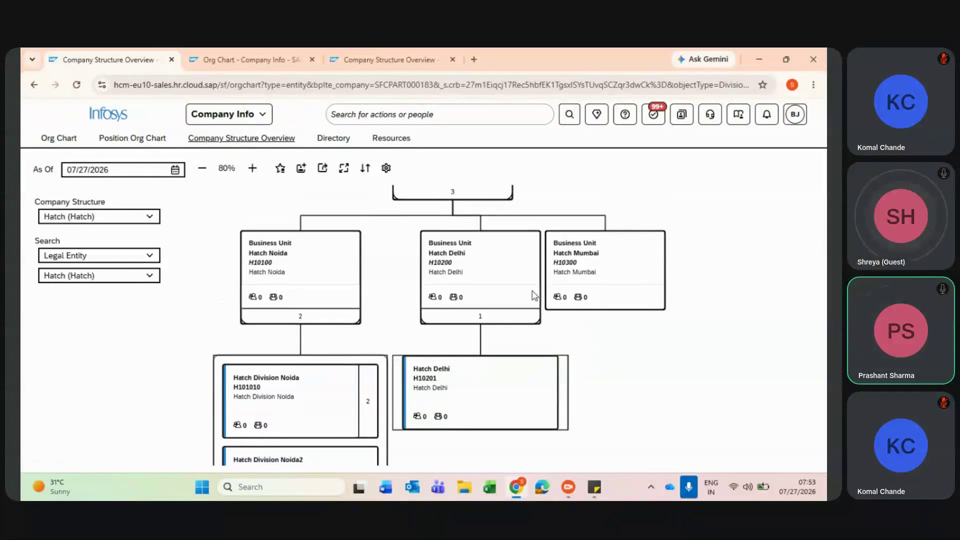
Check the available actions and history of the Hatch Delhi division (H10201) and open its full record from the history
click(540, 388)
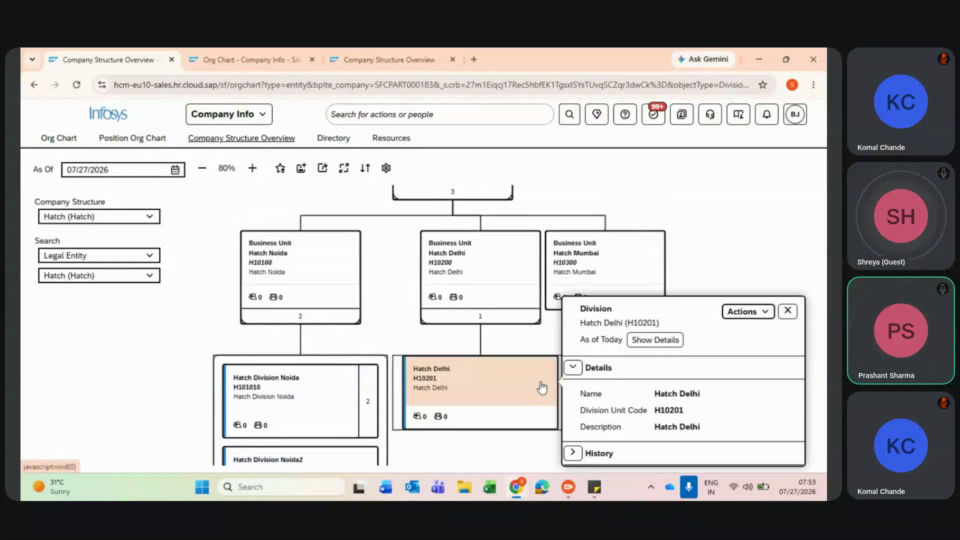
click(750, 315)
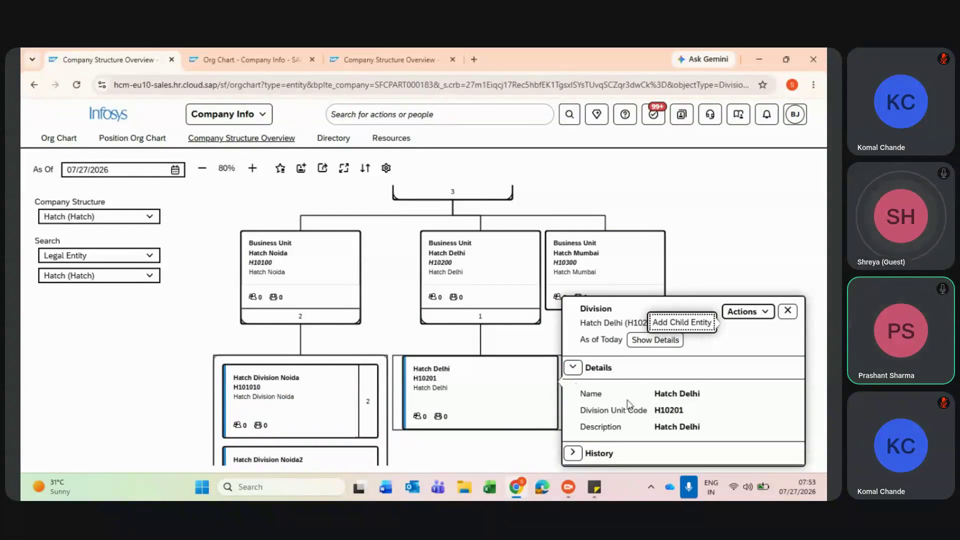
click(573, 452)
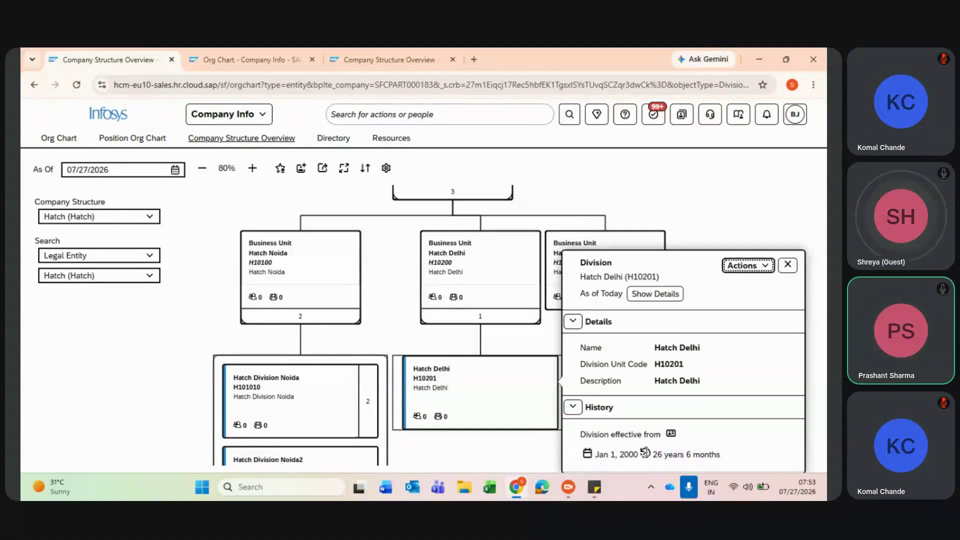
click(670, 435)
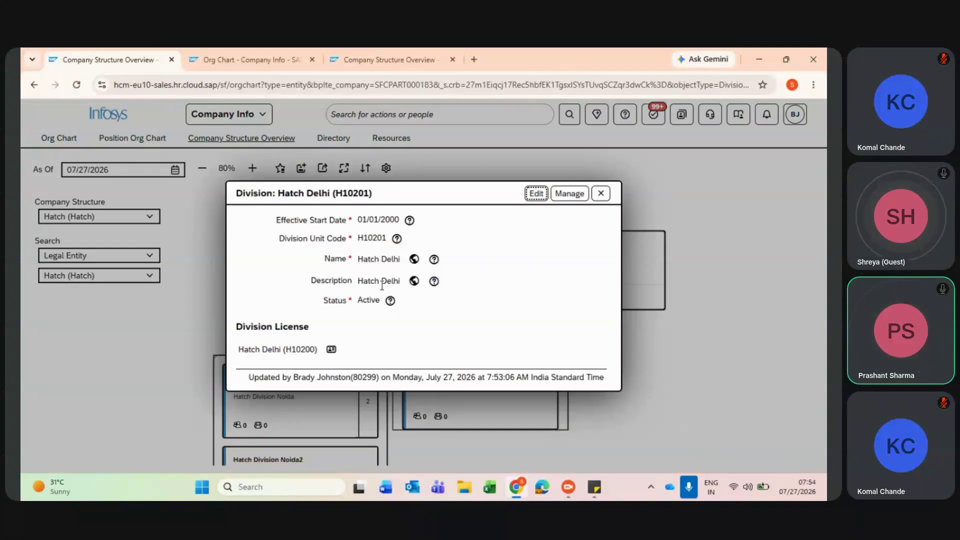
Check the Hatch Delhi business unit (H10200) linked in the division's record, and close both records to return to the structure chart
click(331, 350)
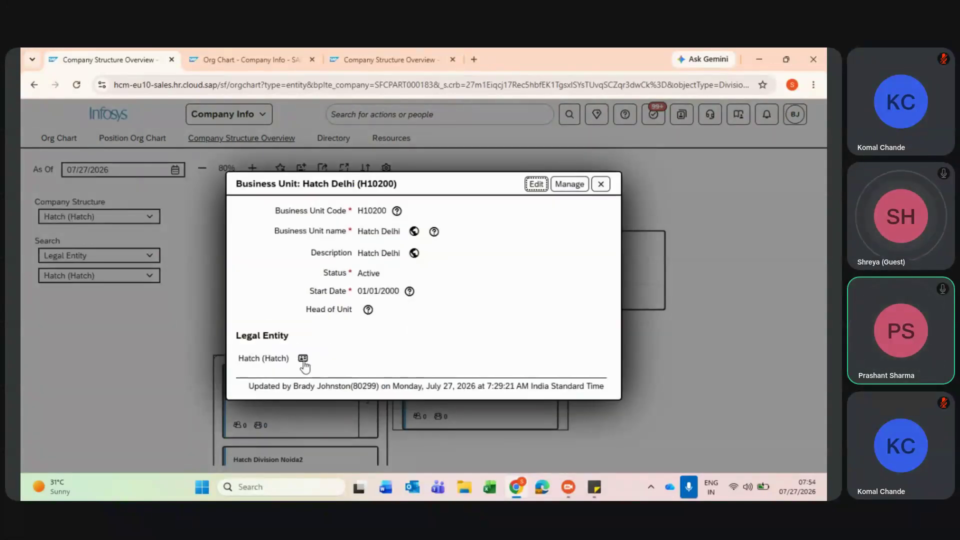
click(601, 184)
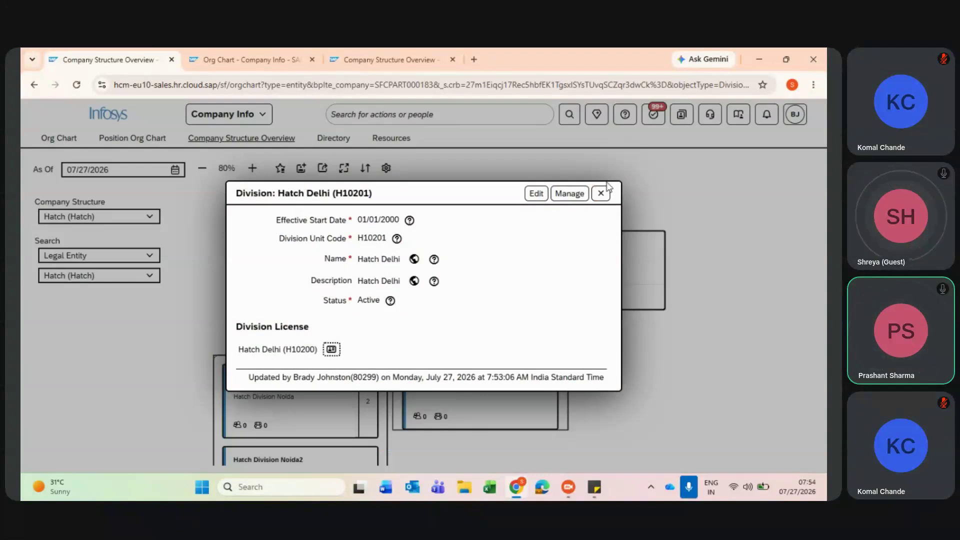
click(604, 194)
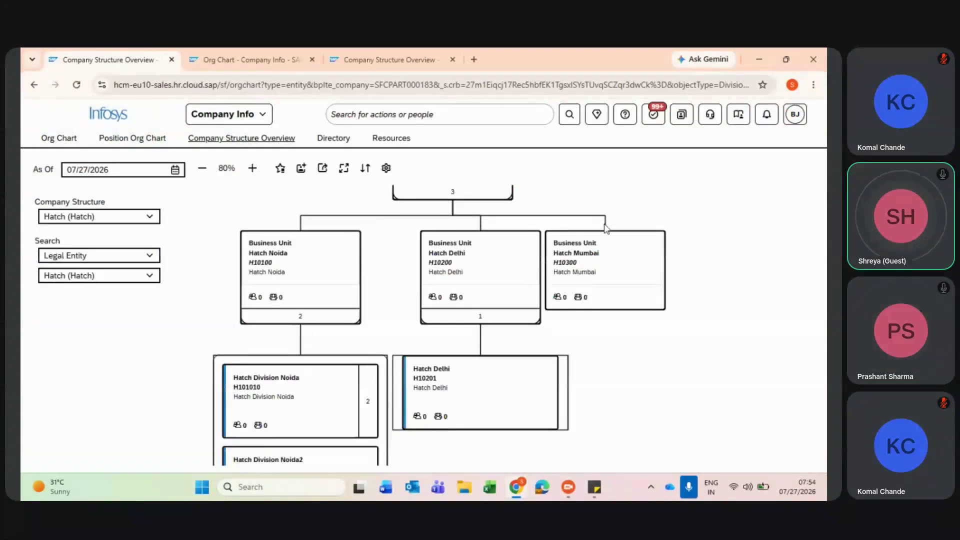
scroll(606, 228, up, 2)
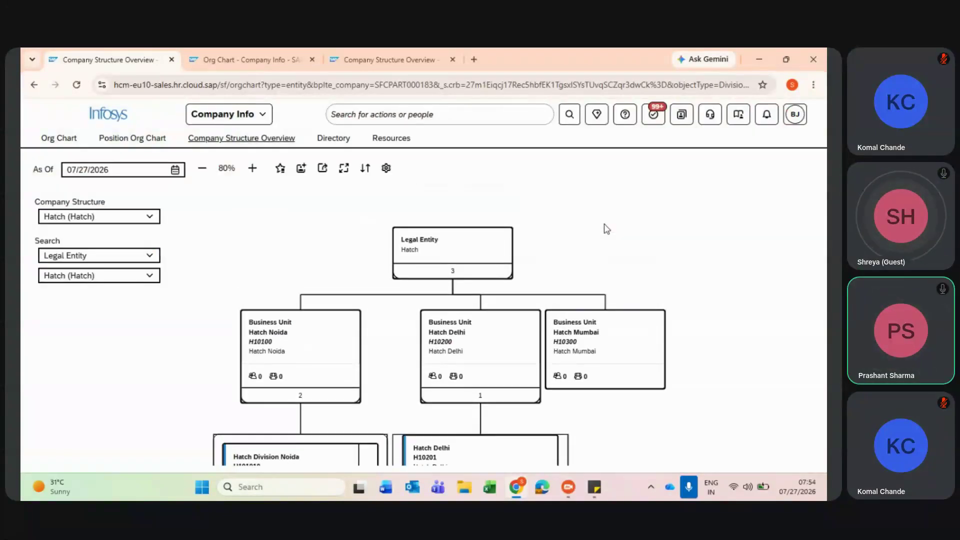
scroll(607, 228, down, 2)
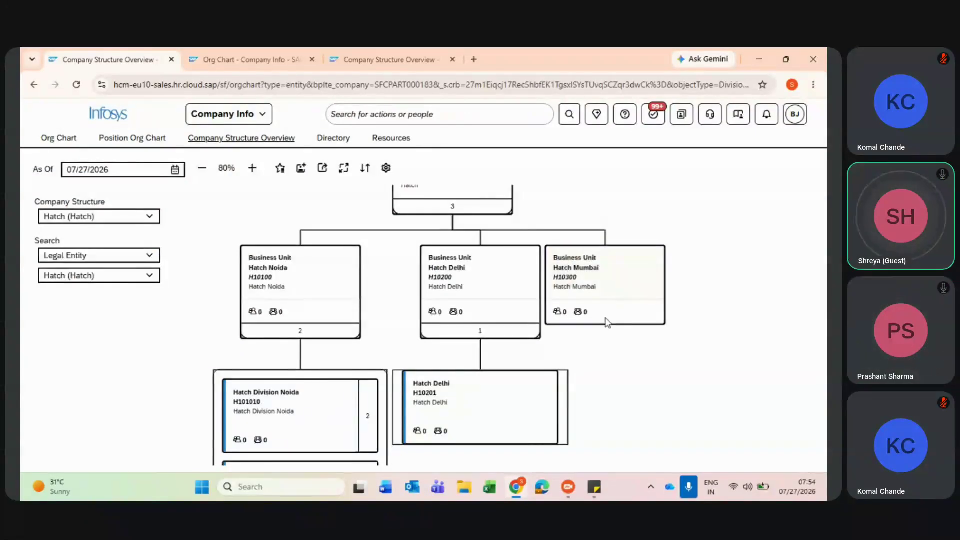
scroll(607, 323, up, 1)
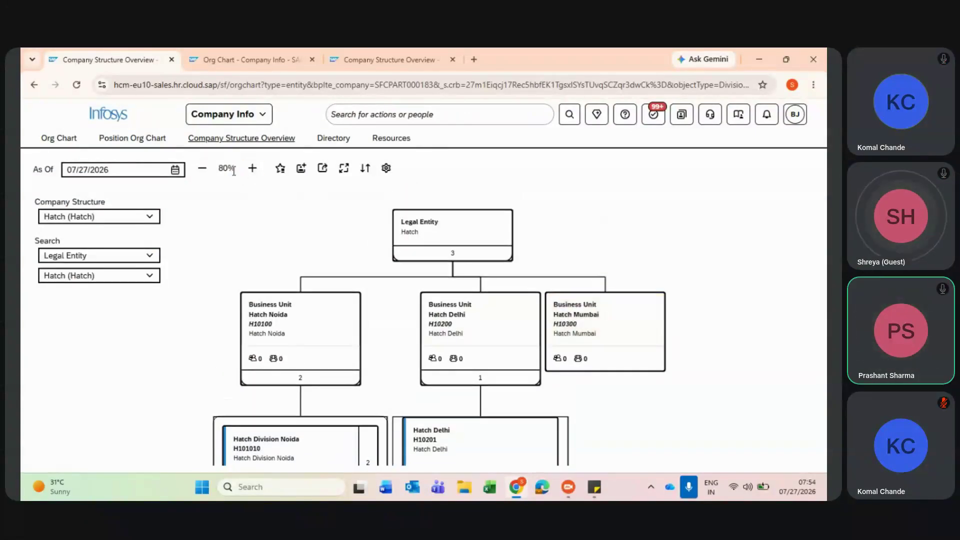
Set the zoom of the company structure chart to 70%
click(252, 168)
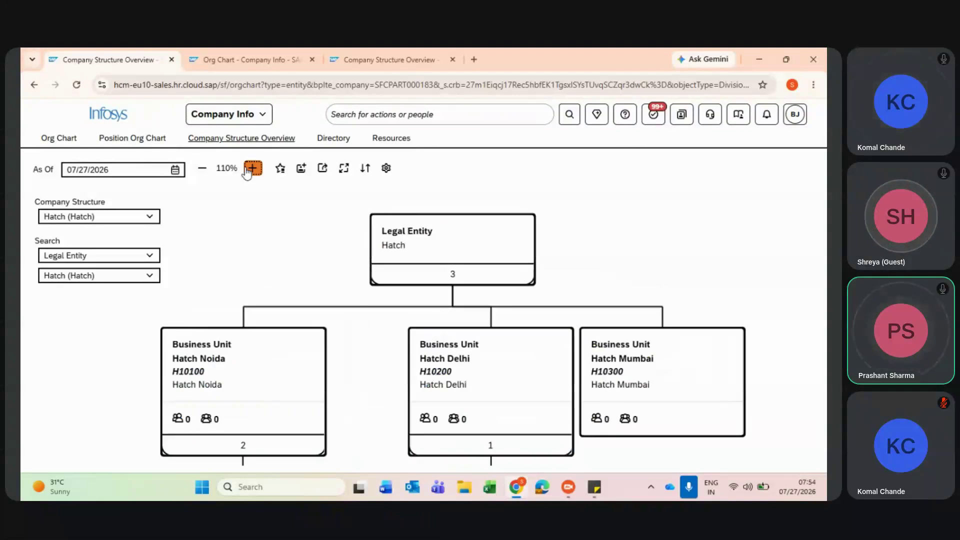
click(202, 169)
click(202, 169)
click(202, 169)
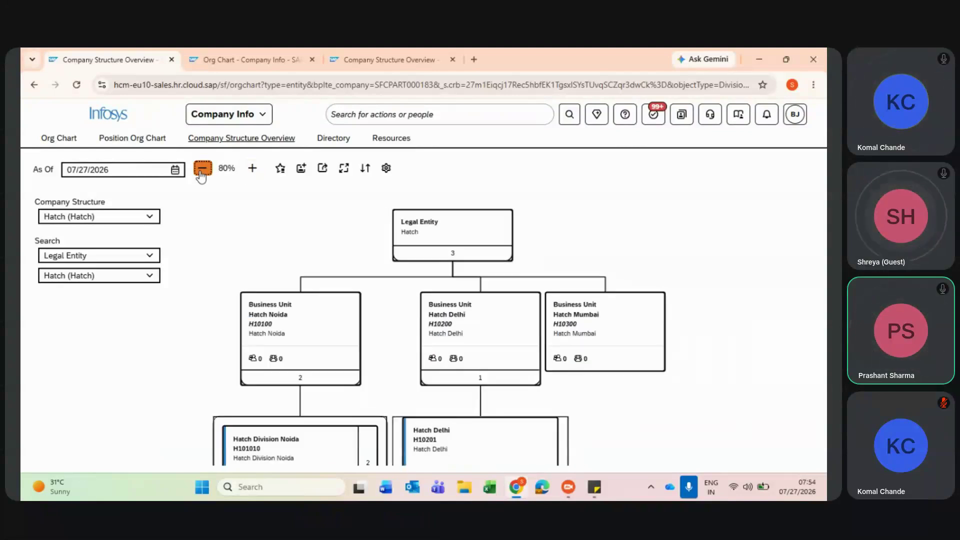
click(202, 169)
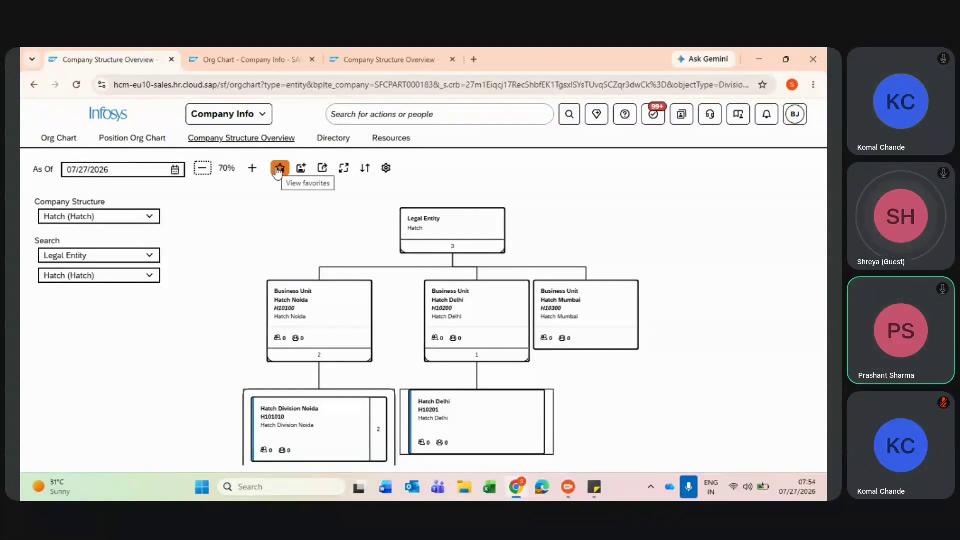
key(alt+Tab)
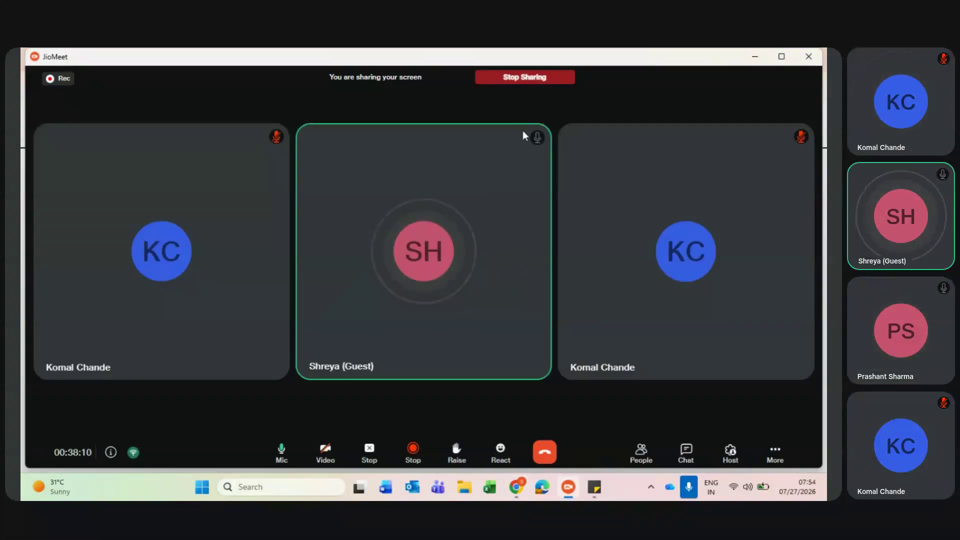
key(alt+Tab)
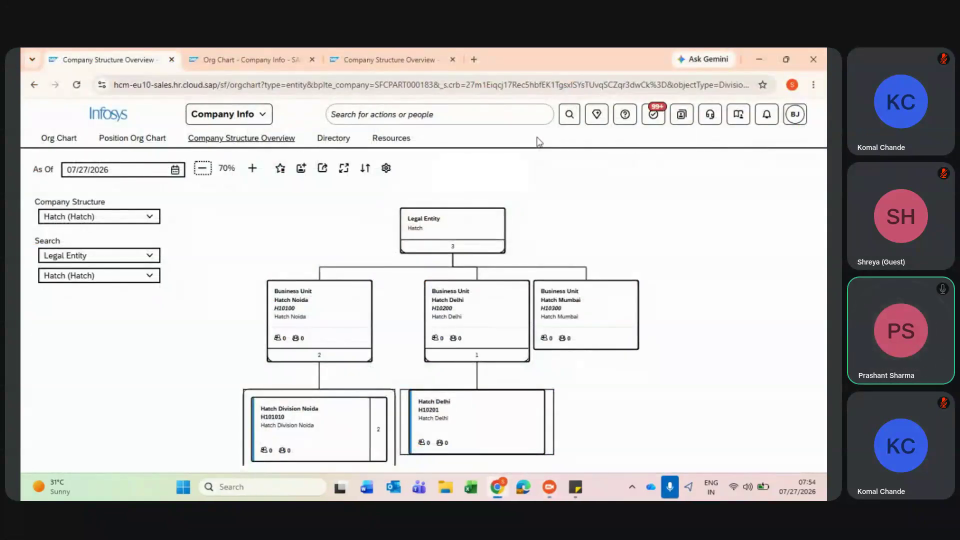
Look over the entity types that can be added and the blank form for a new division, and discard the form
click(300, 172)
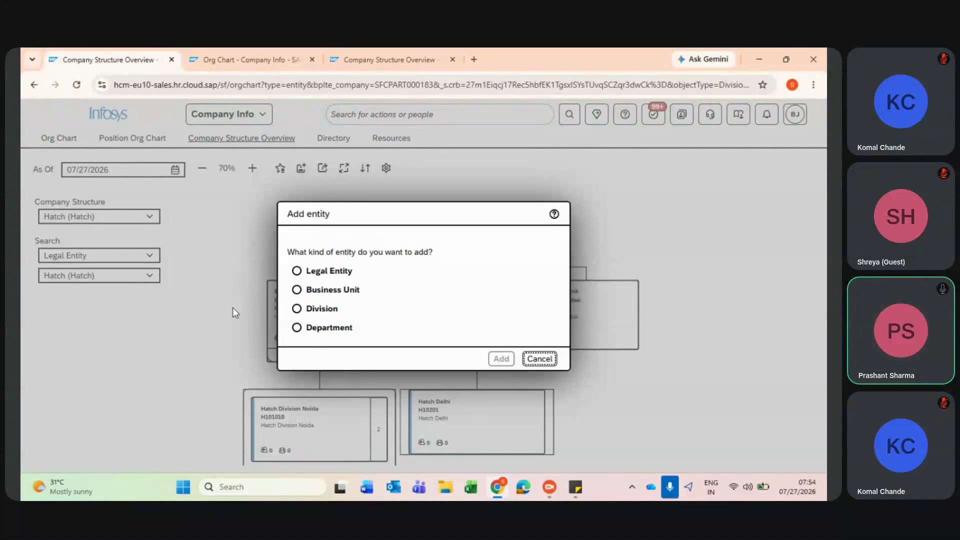
click(298, 311)
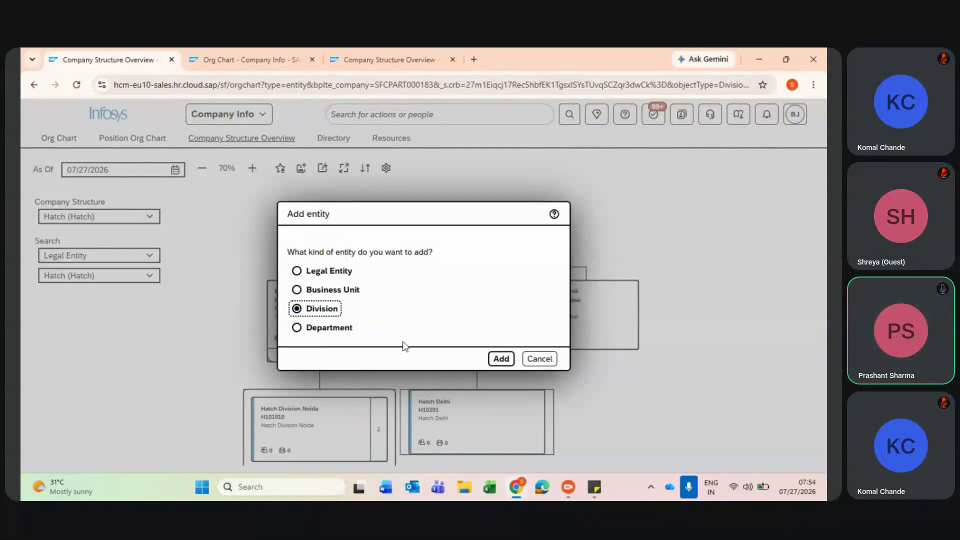
click(501, 359)
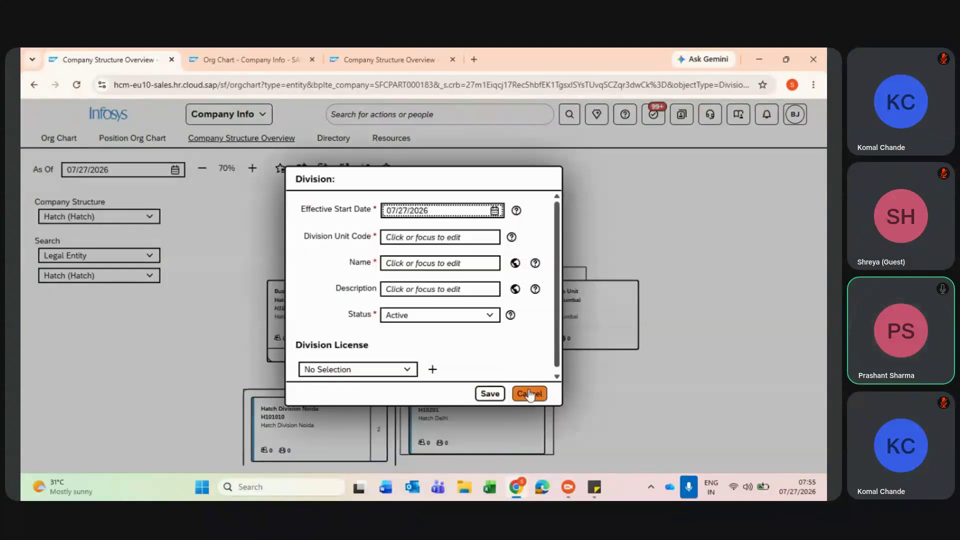
click(530, 395)
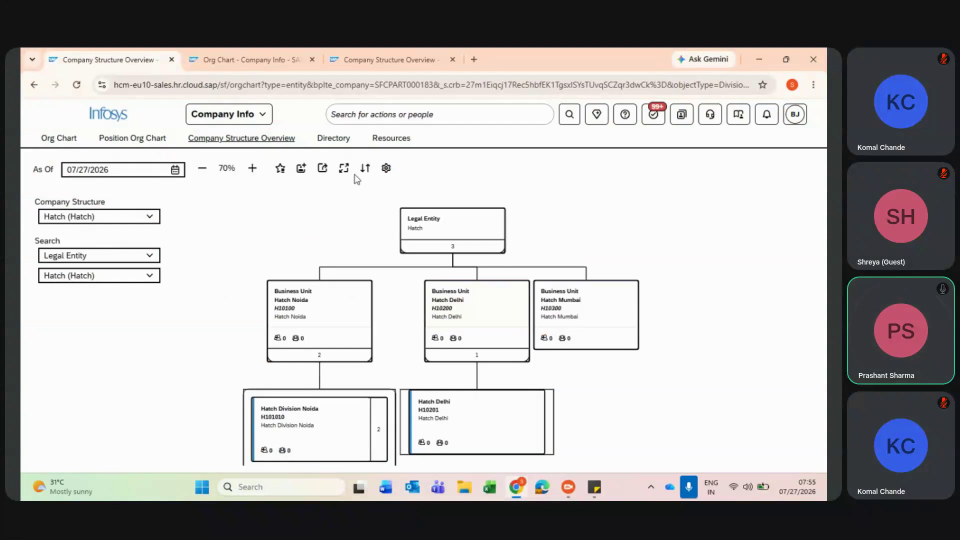
Export the Hatch company structure chart as a PDF and open the downloaded file
click(323, 171)
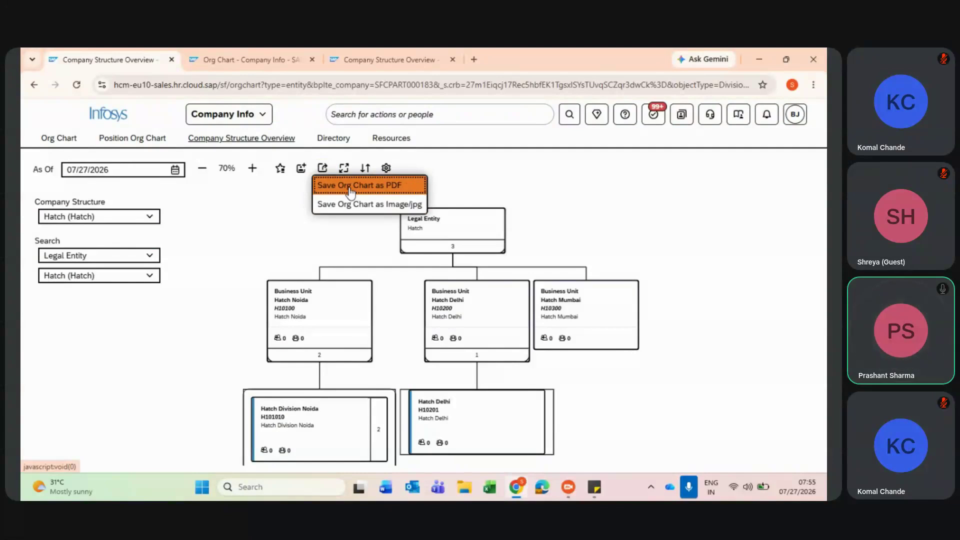
click(351, 189)
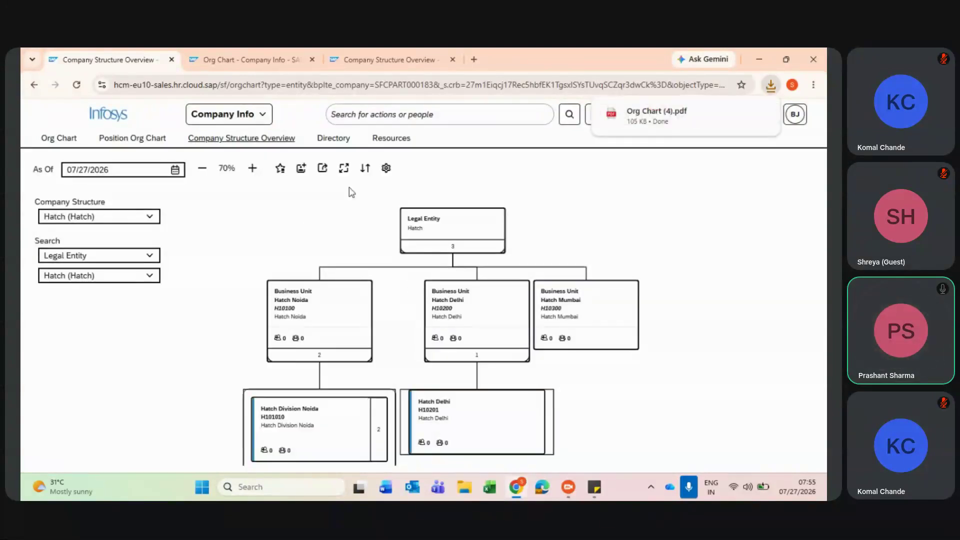
click(667, 122)
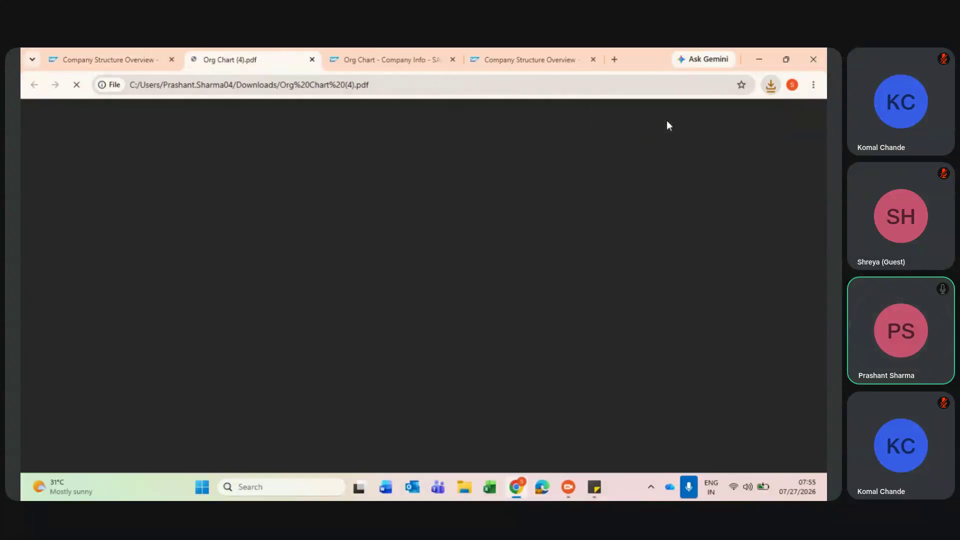
scroll(401, 311, down, 2)
scroll(403, 310, up, 1)
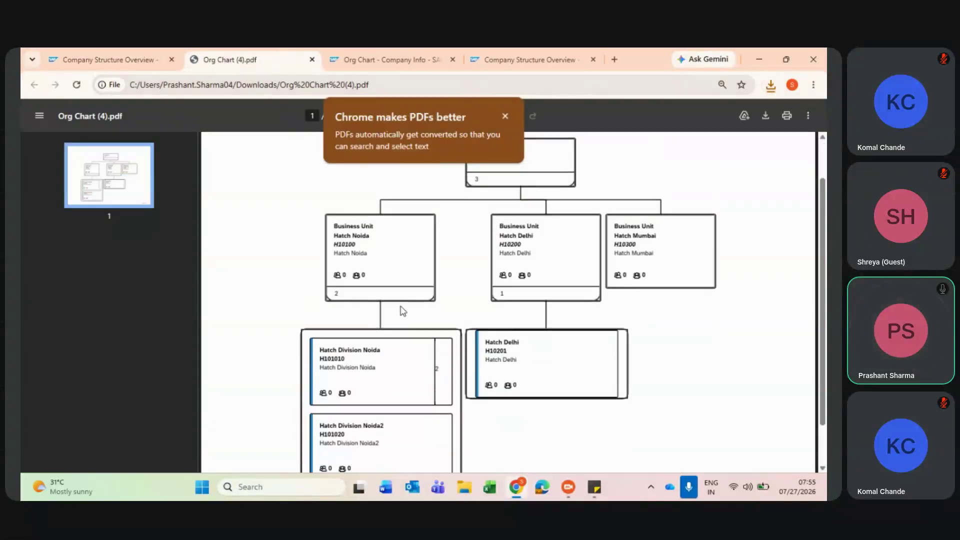
Compare the exported org chart PDF with the live Hatch company structure and return to the Company Structure Overview
key(alt+Tab)
key(alt+Tab)
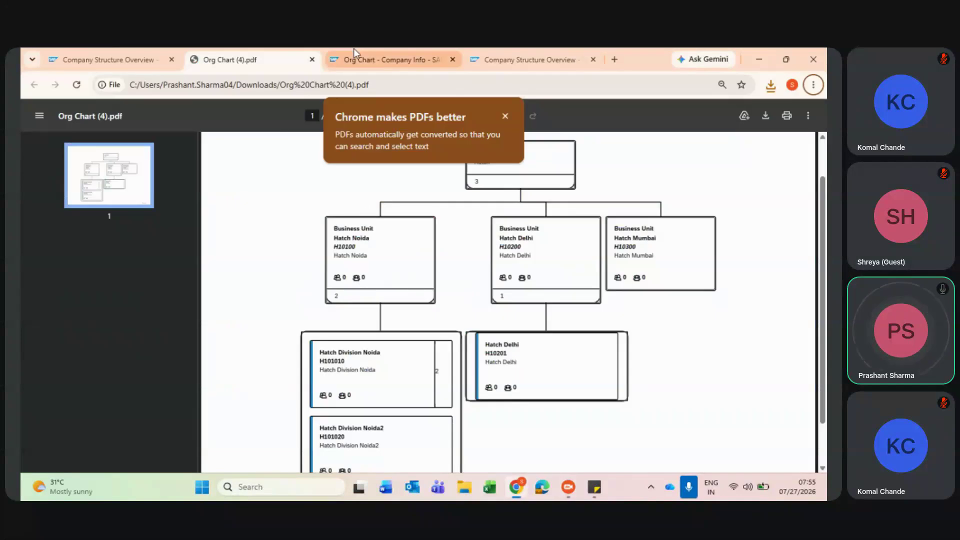
click(353, 49)
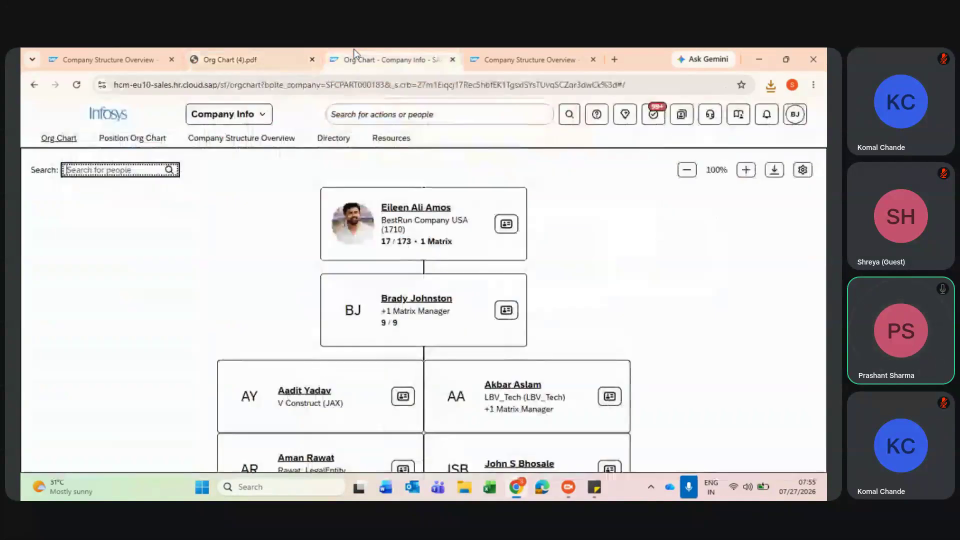
click(100, 55)
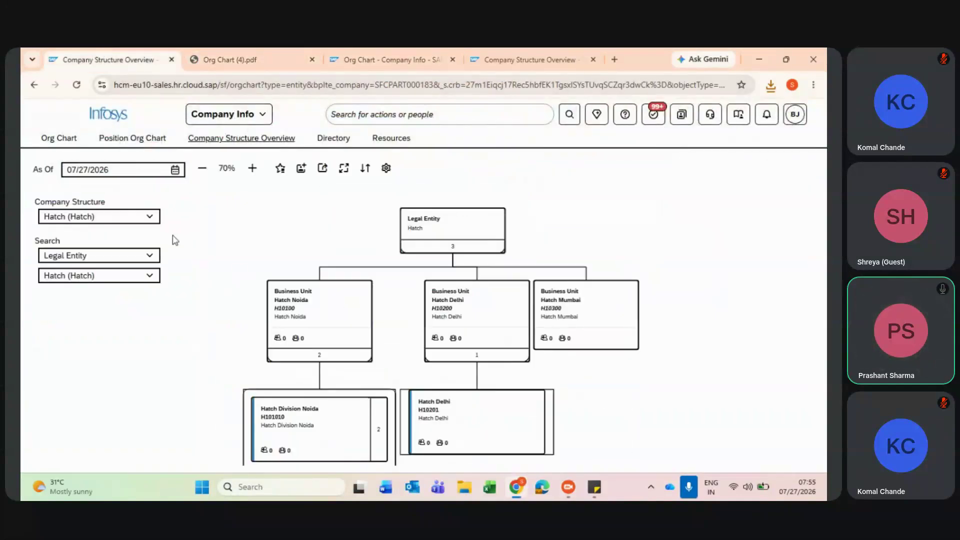
key(alt+Tab)
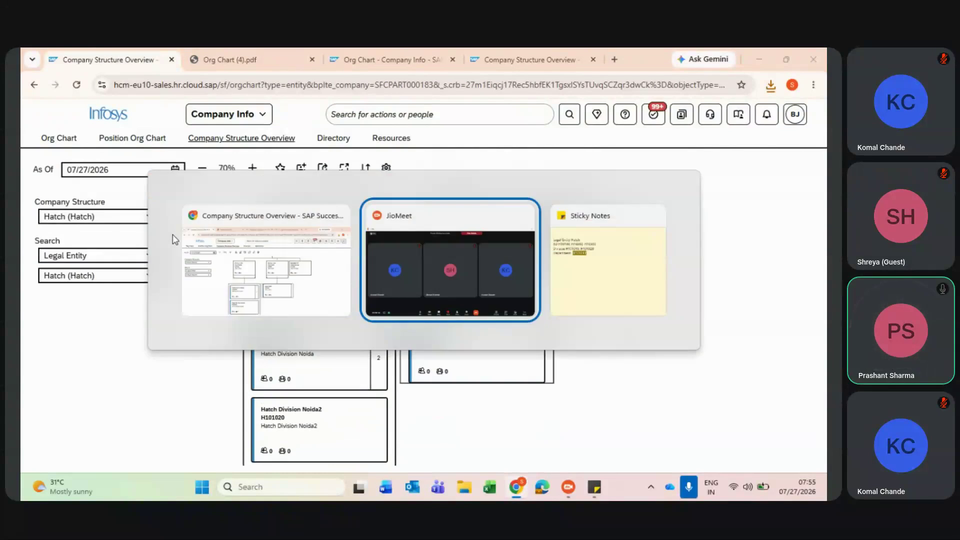
click(279, 306)
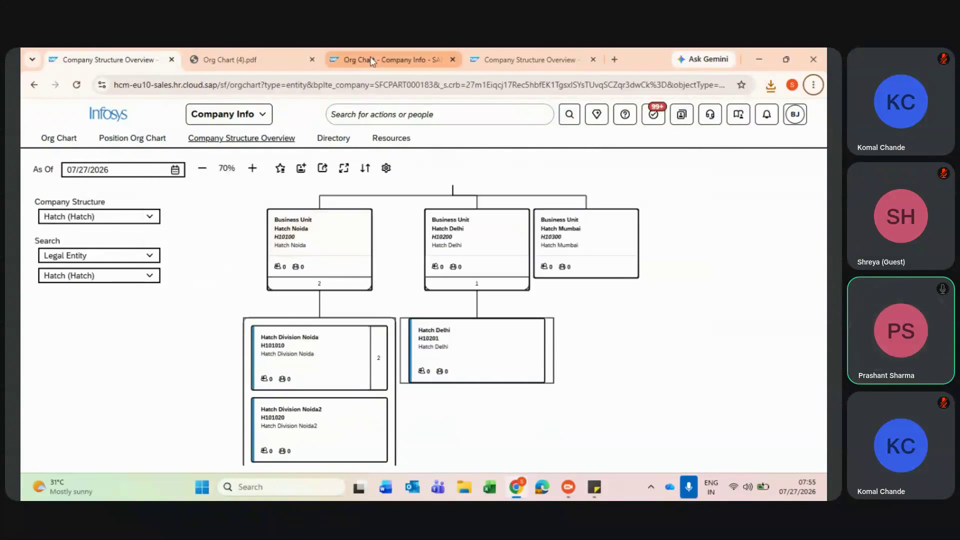
click(229, 50)
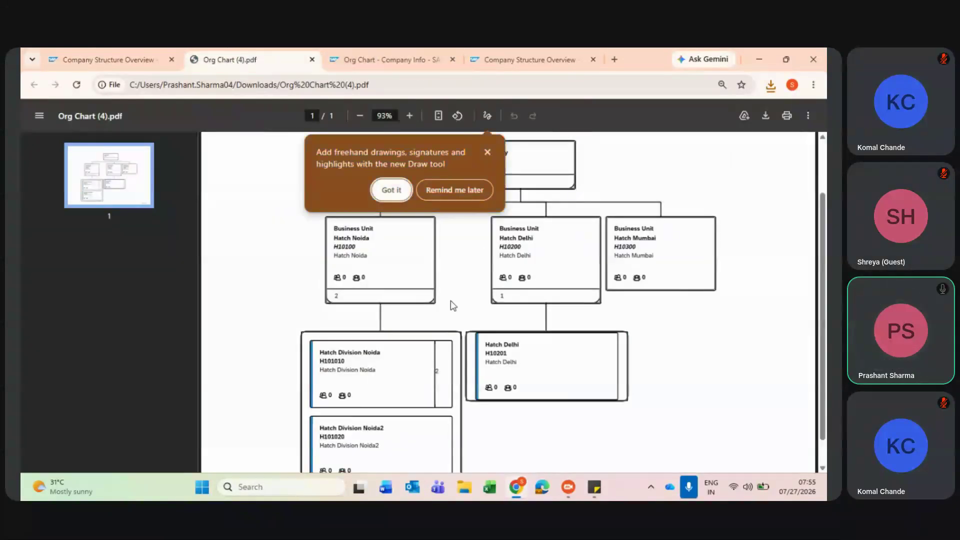
scroll(452, 305, down, 1)
scroll(453, 305, up, 1)
click(148, 55)
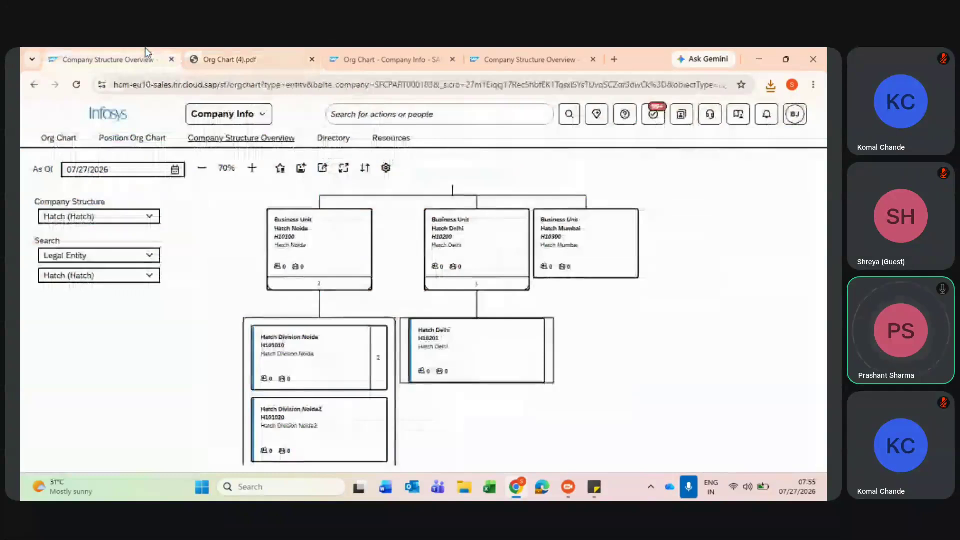
Check the chart's export formats, and show the company structure in full screen and back in normal view
click(321, 170)
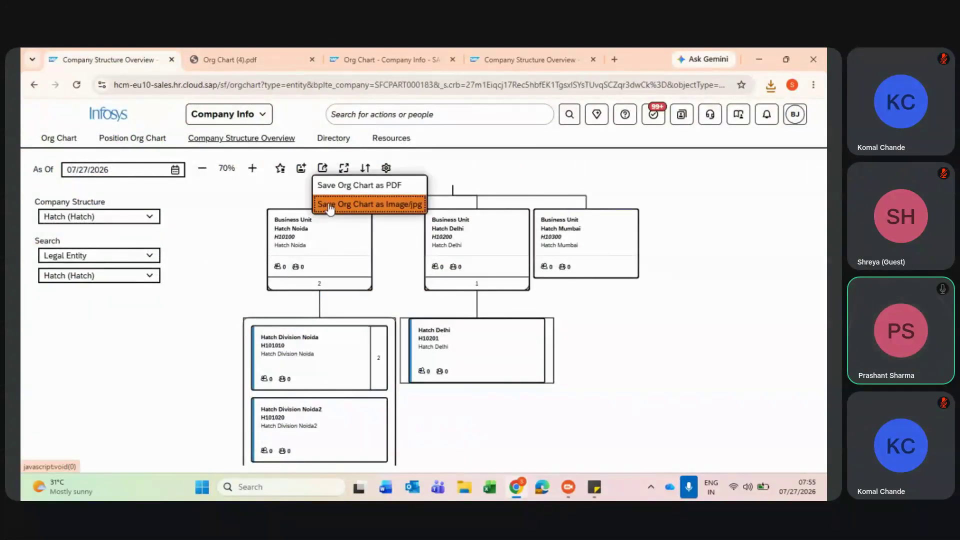
click(344, 168)
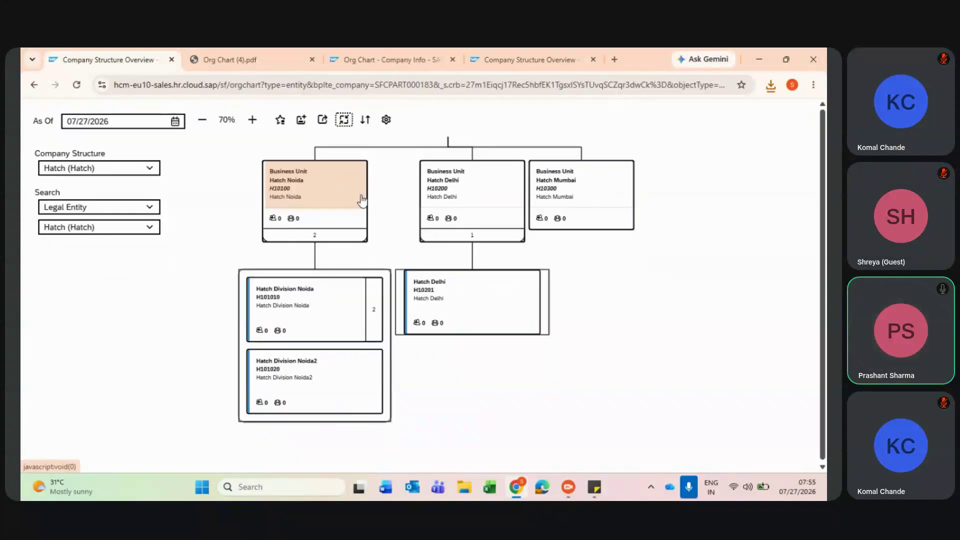
click(344, 119)
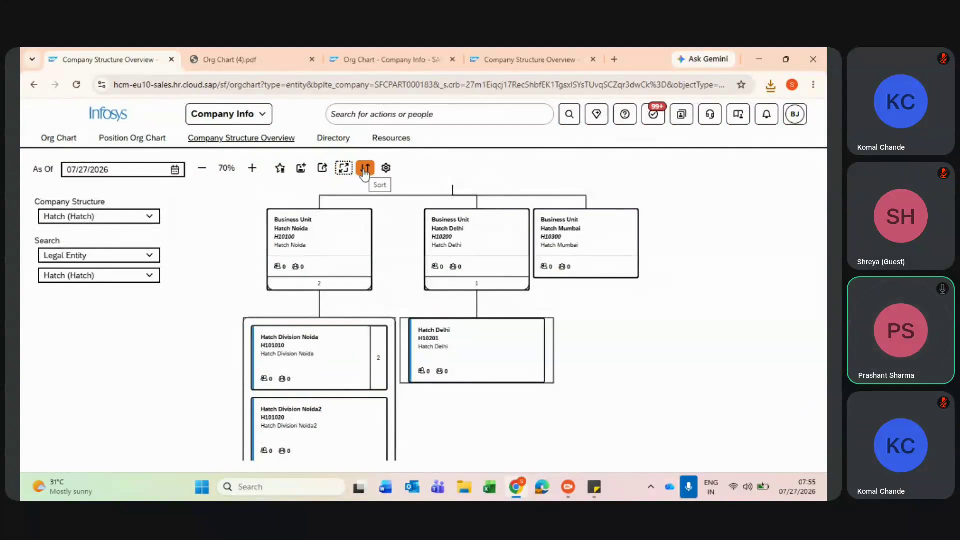
Review the sorting fields offered for Legal Entity in the sorting configuration and close it without saving
click(363, 171)
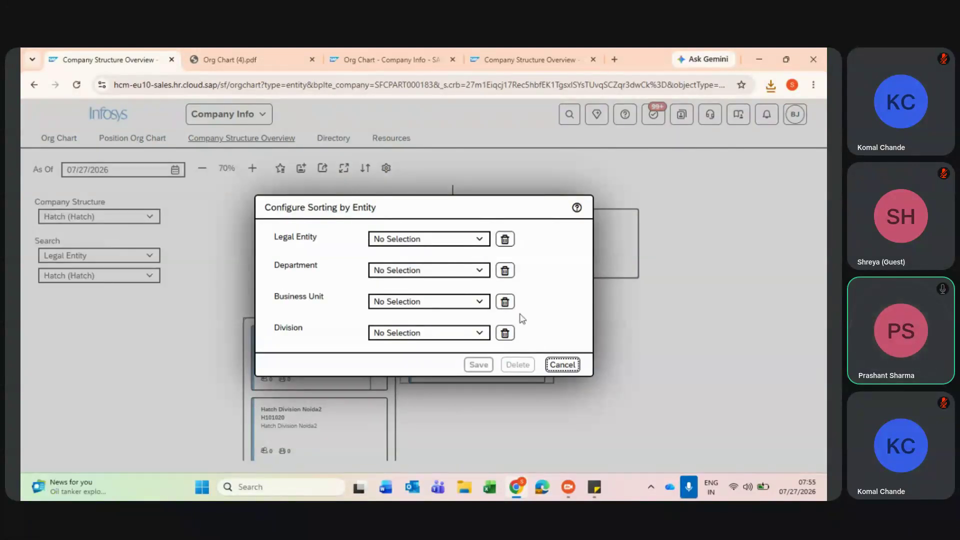
click(475, 241)
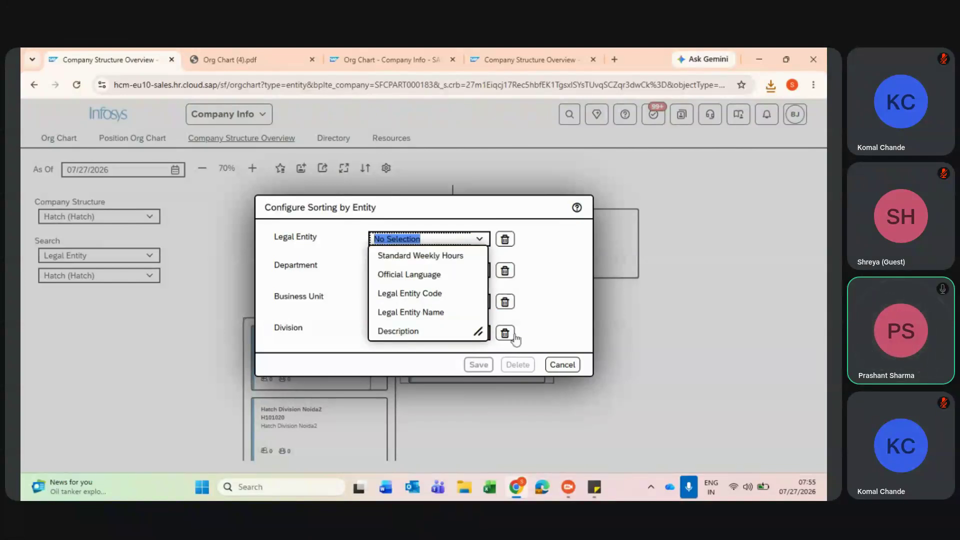
click(561, 365)
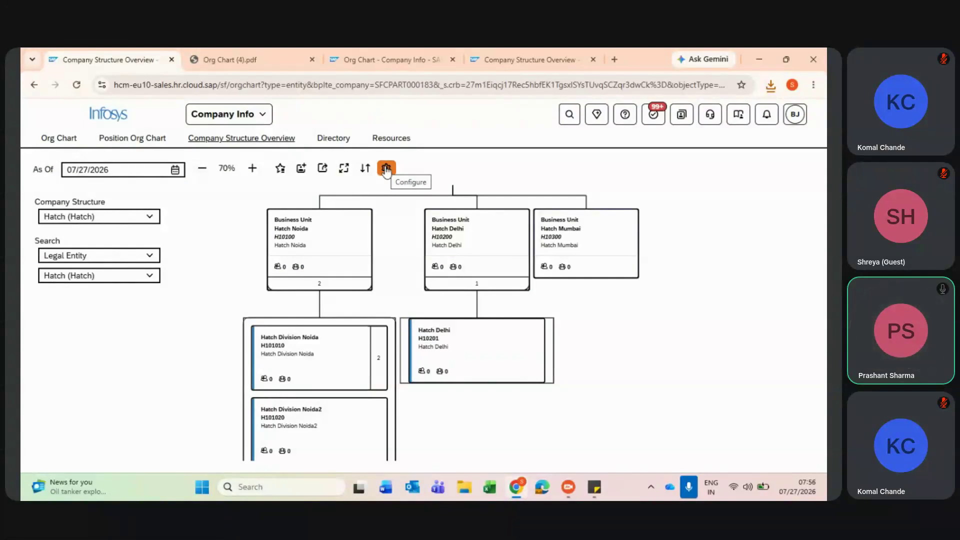
Expand Hatch Division Noida (H101010) in the chart to show the departments beneath it
click(450, 284)
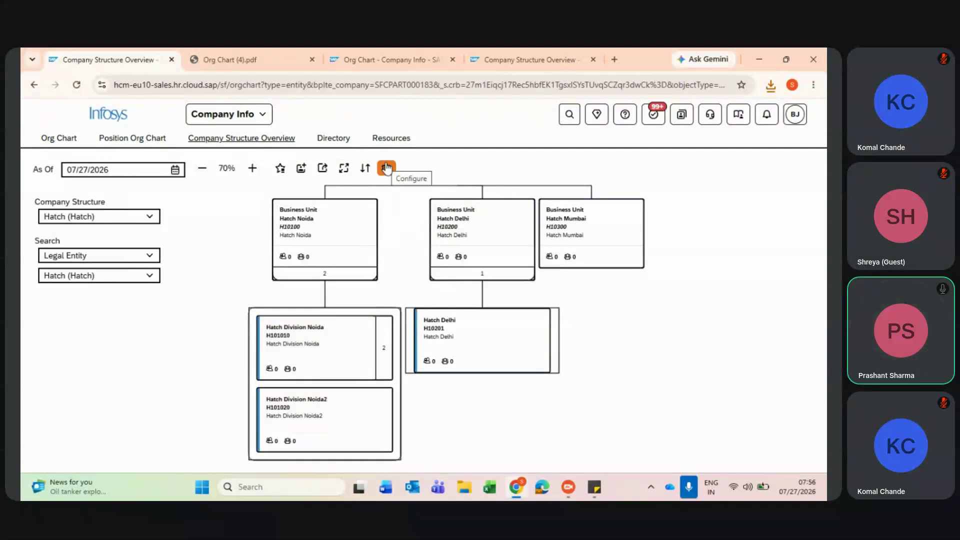
scroll(370, 403, down, 1)
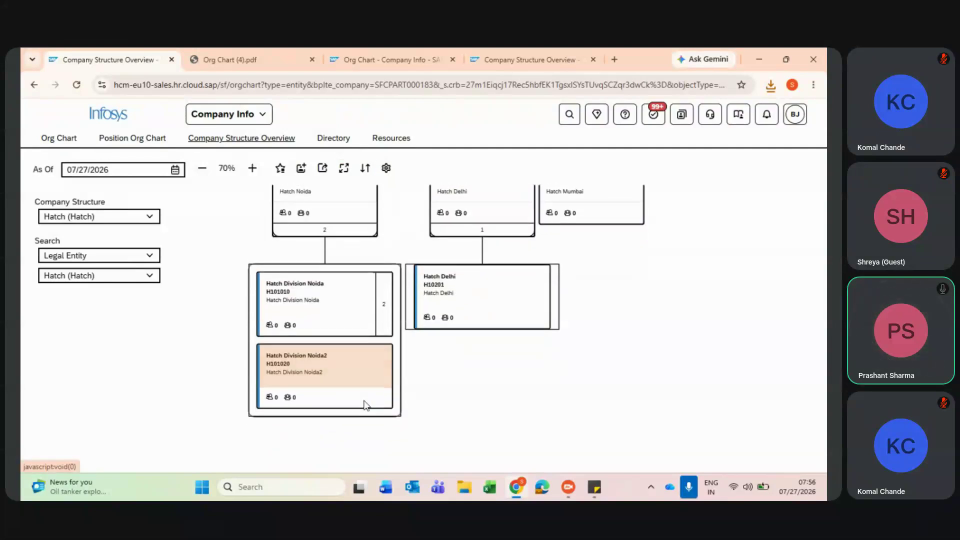
click(393, 302)
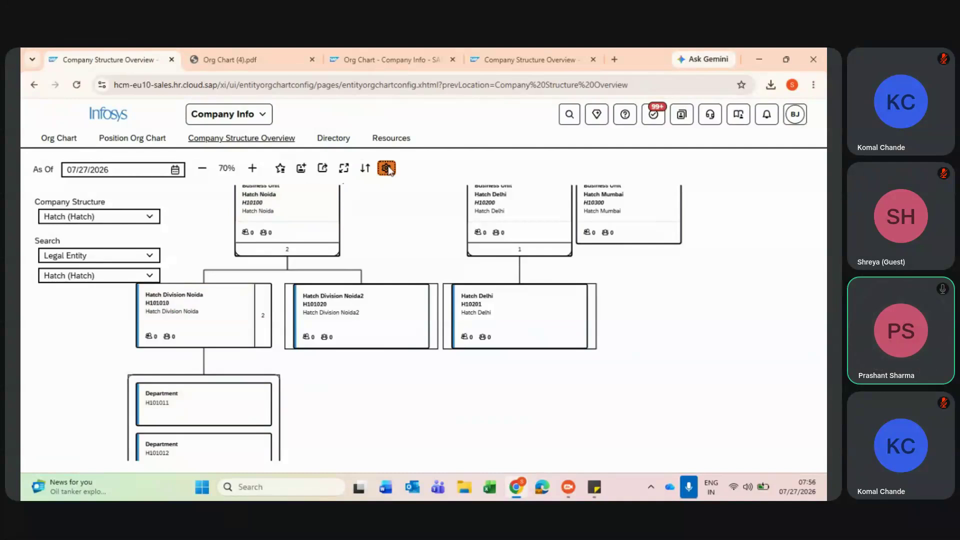
Load the Hatch structure in the Company Structure Configuration and open the layout settings of its Department entity
click(94, 292)
text(Hatch)
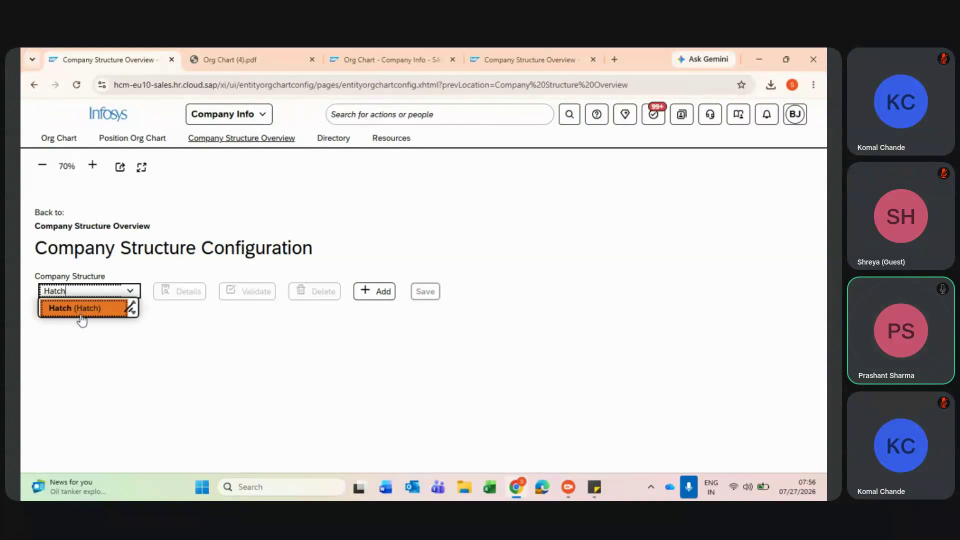
click(82, 313)
scroll(375, 375, down, 5)
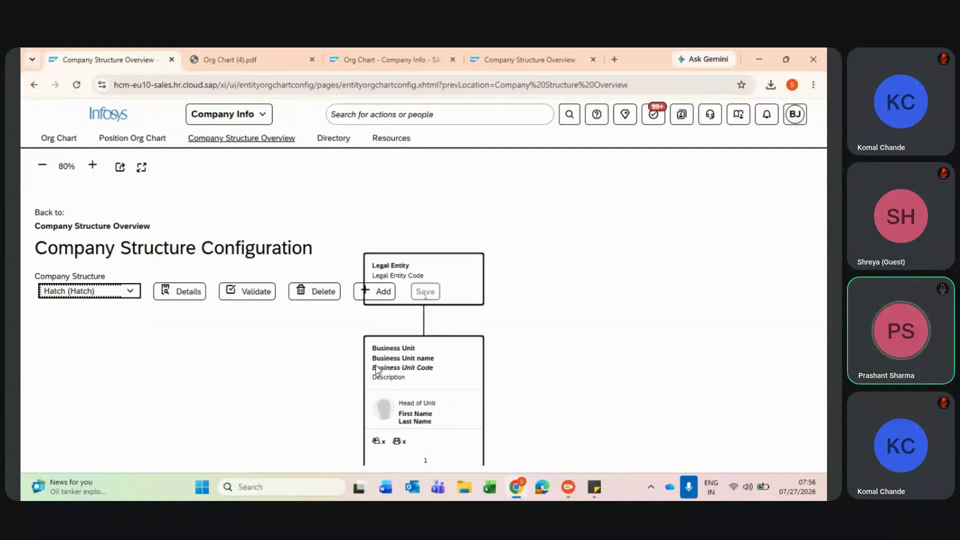
click(465, 348)
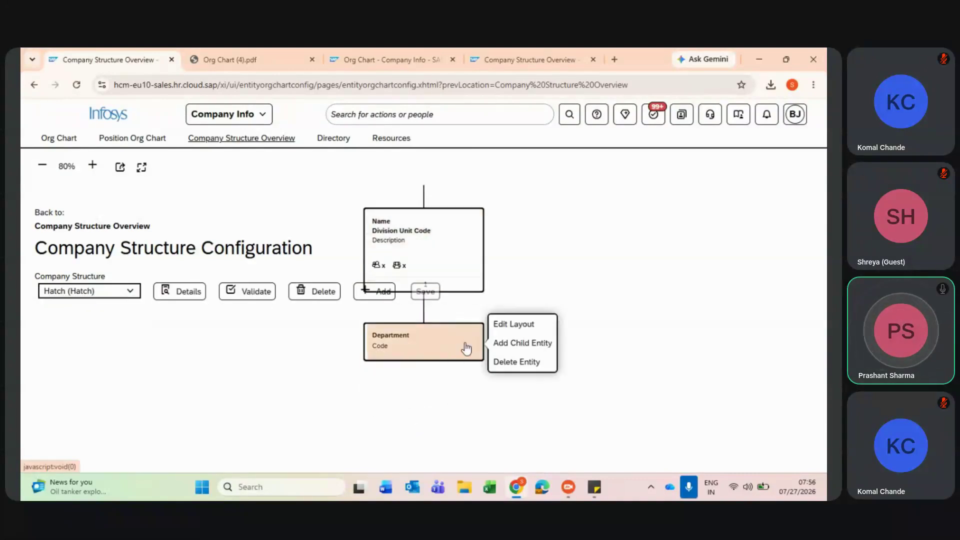
click(510, 326)
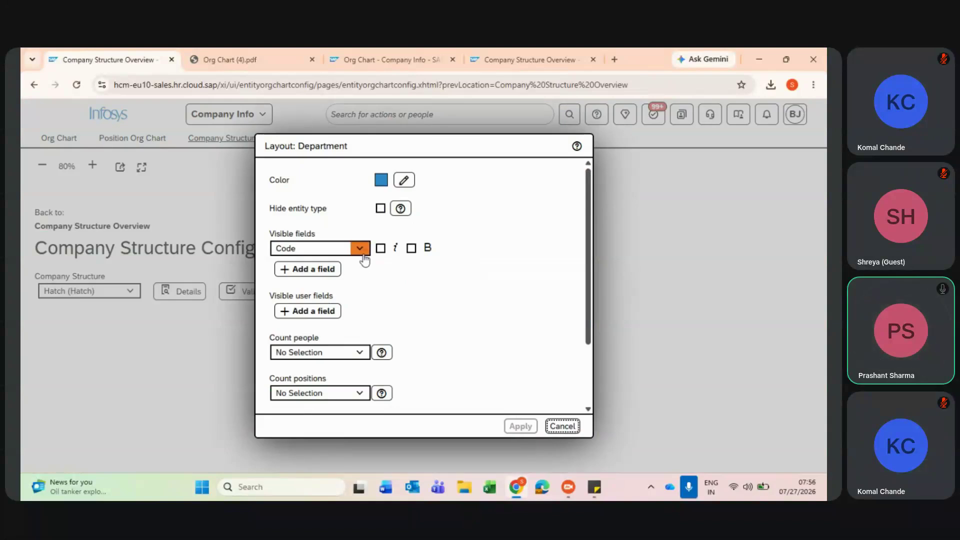
Add Department Name as a second visible field in the Department layout
click(307, 269)
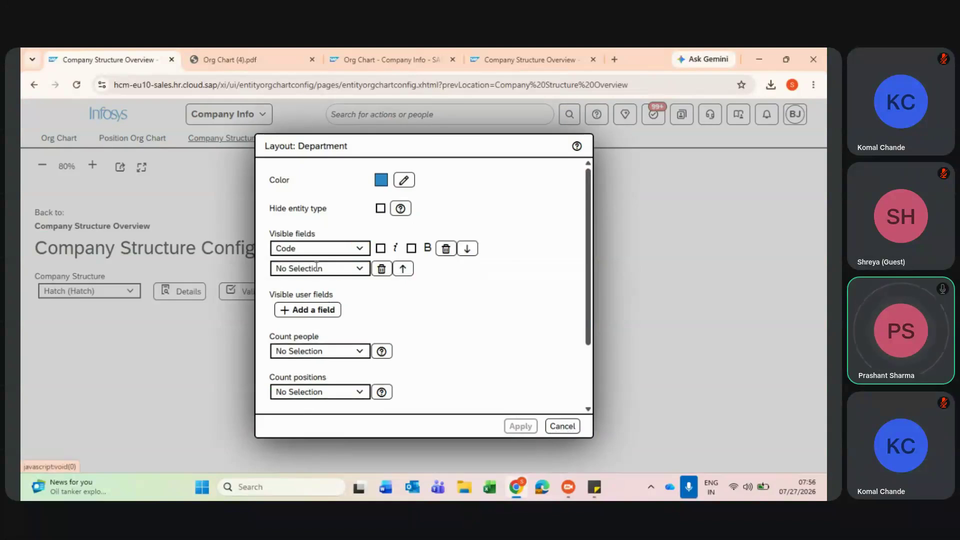
click(368, 271)
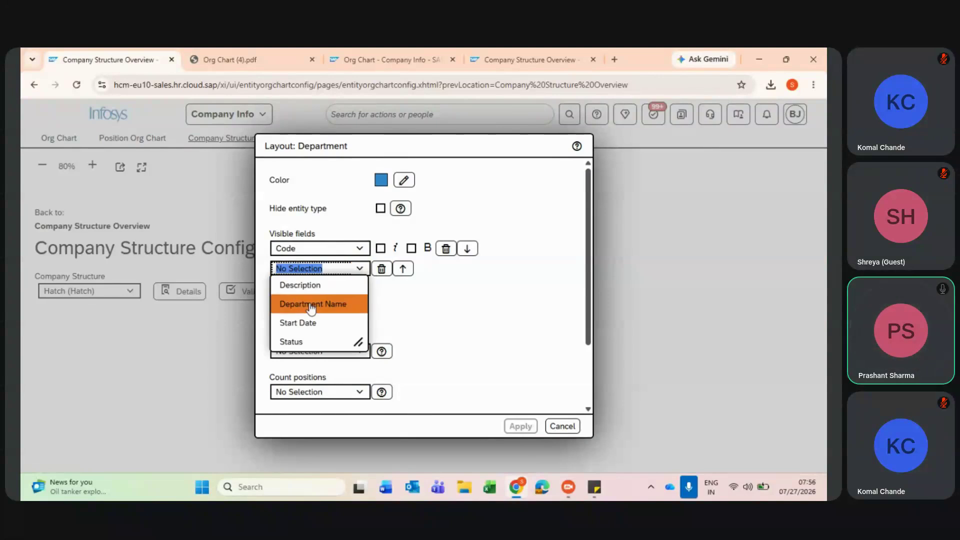
click(312, 305)
Set both the people count and the position count of the Department layout to Department
scroll(431, 324, down, 3)
click(359, 268)
click(338, 285)
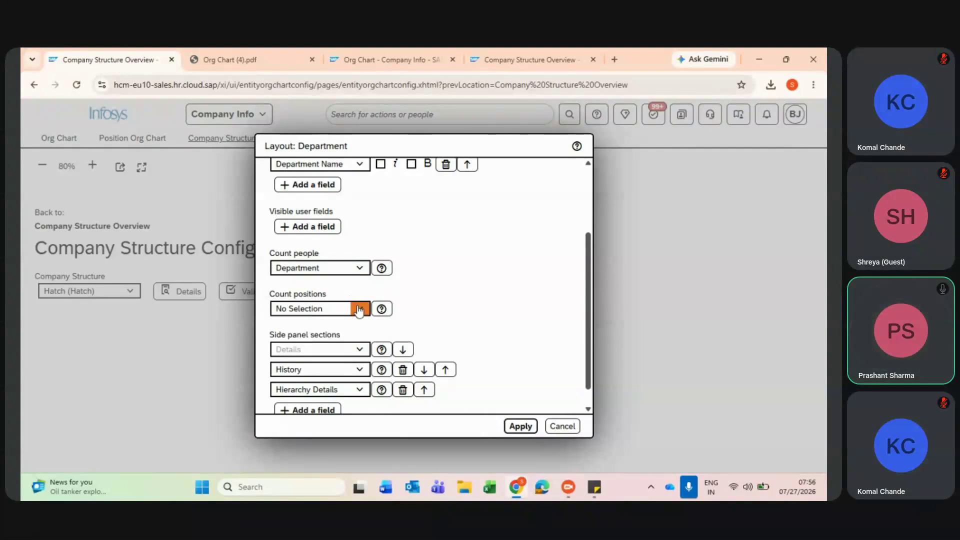
click(360, 308)
click(331, 326)
Add People as a further side panel section in the Department layout
scroll(447, 304, down, 1)
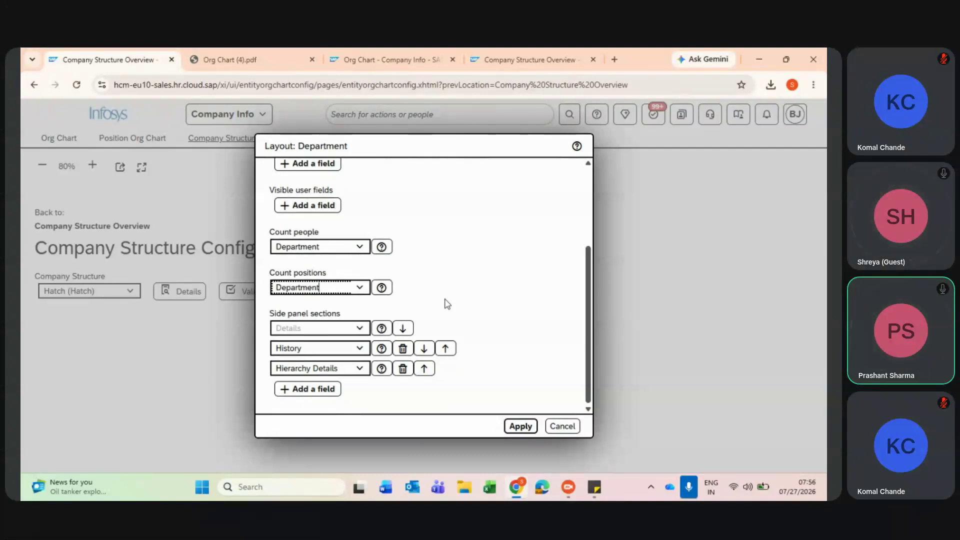
click(359, 328)
click(310, 382)
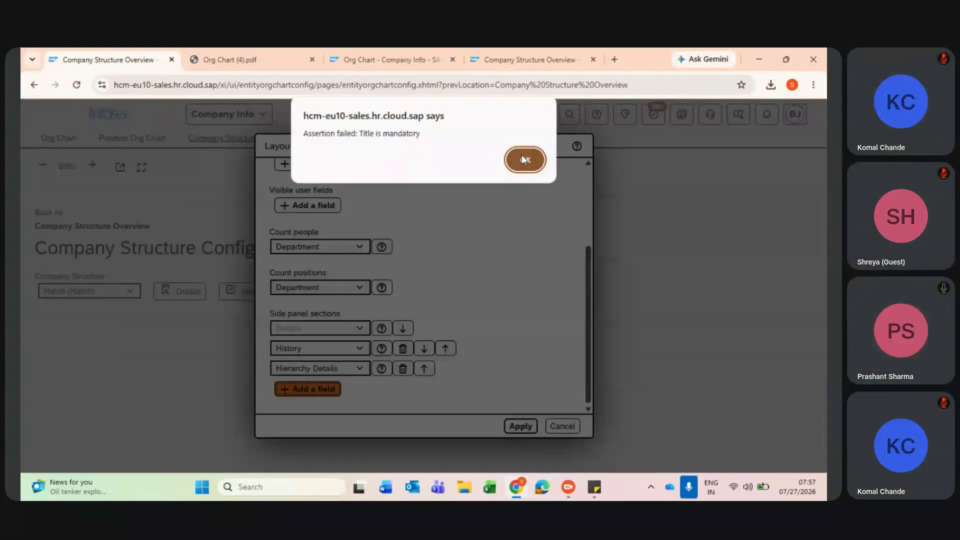
click(522, 156)
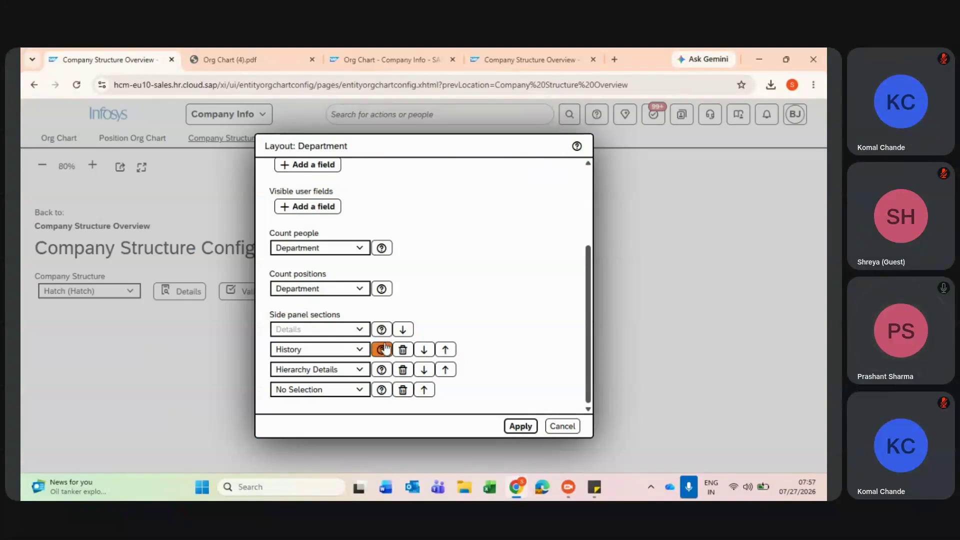
click(358, 395)
click(316, 407)
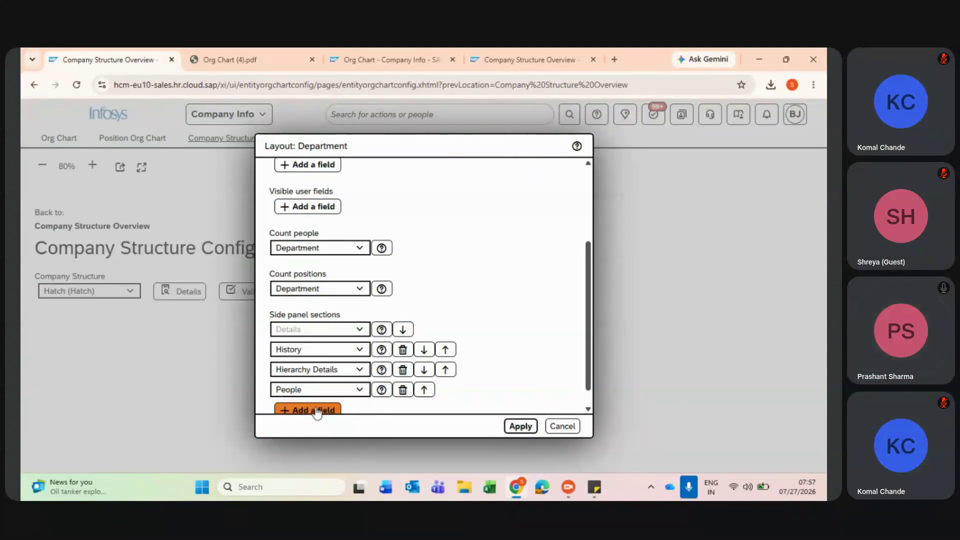
Add Positions as a side panel section, then apply the Department layout and save the Hatch structure
scroll(318, 410, down, 1)
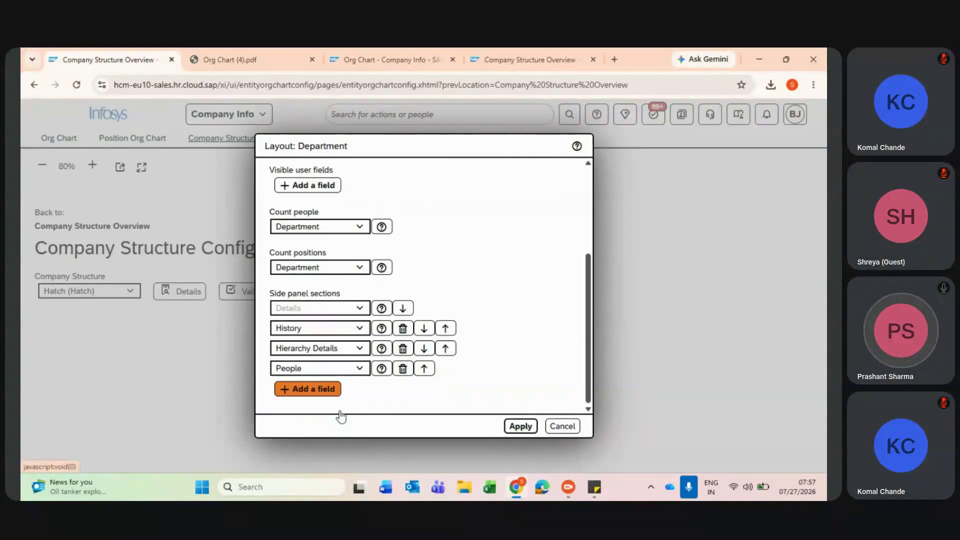
click(316, 392)
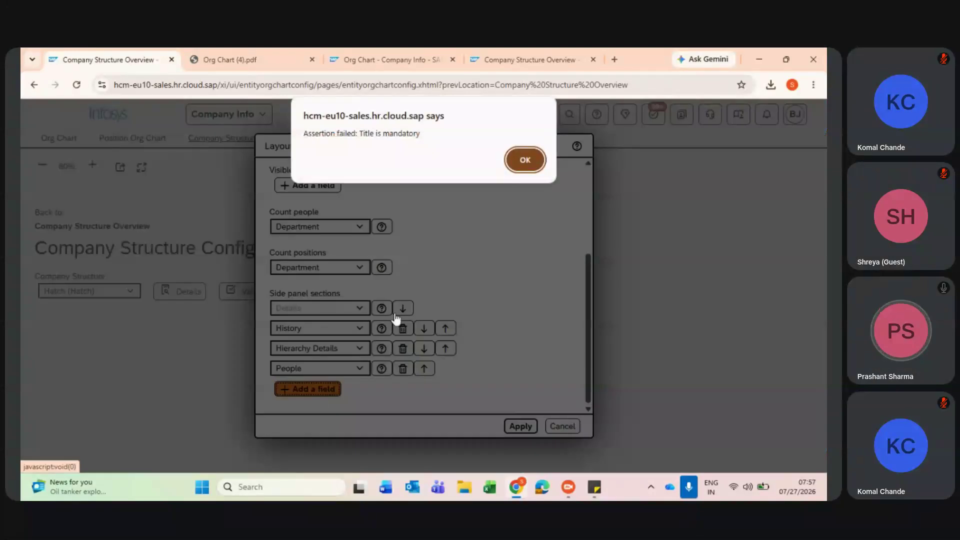
click(524, 168)
click(359, 391)
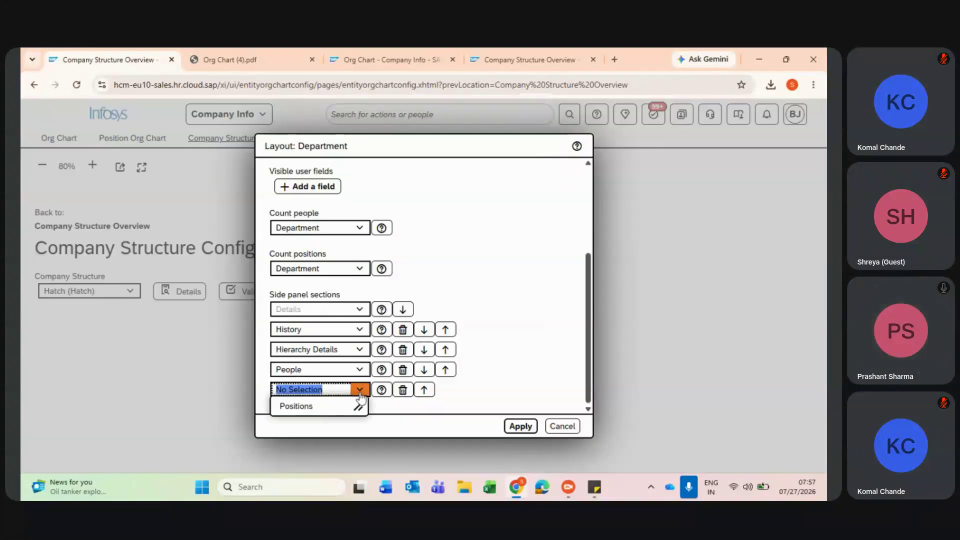
click(317, 411)
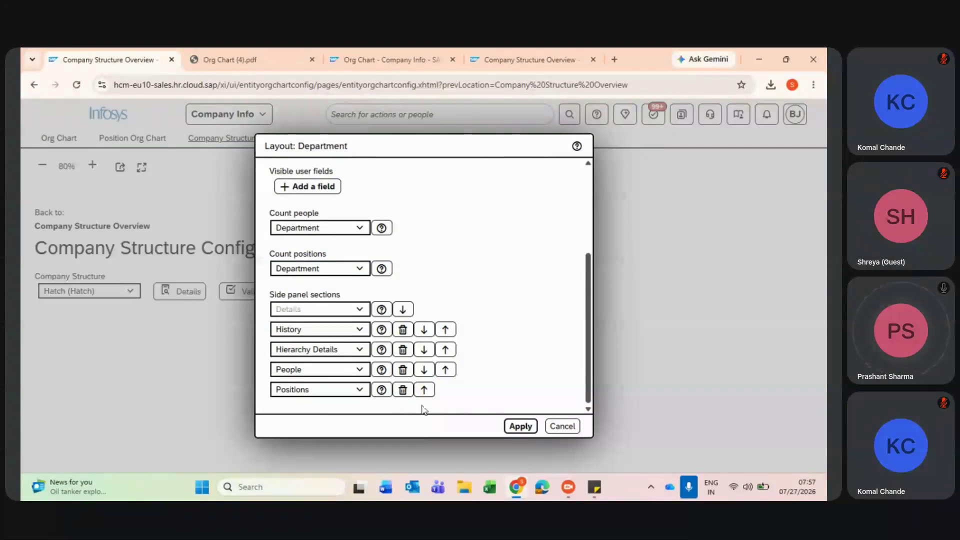
click(515, 425)
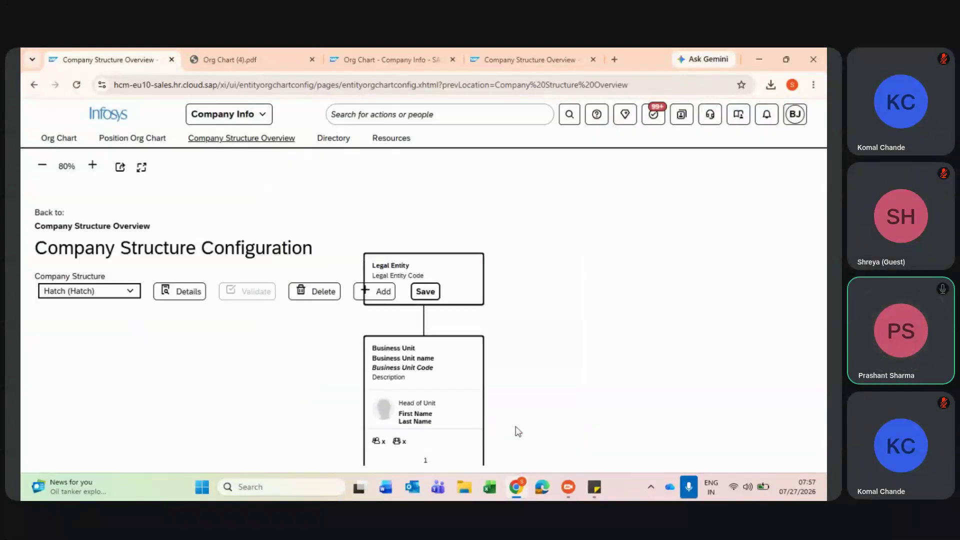
click(425, 292)
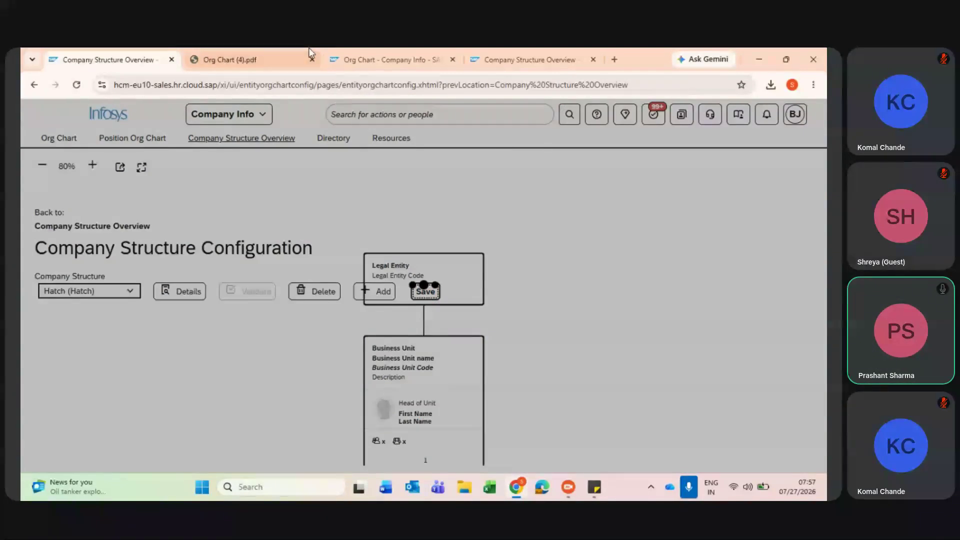
Go to the other open Company Structure Overview and choose Hatch (Hatch) as the company structure
click(373, 49)
click(112, 50)
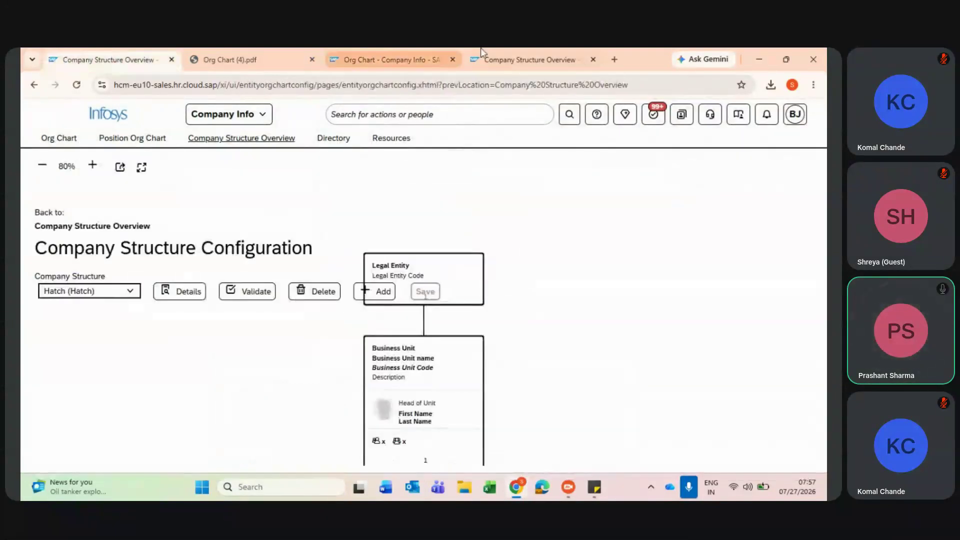
click(505, 58)
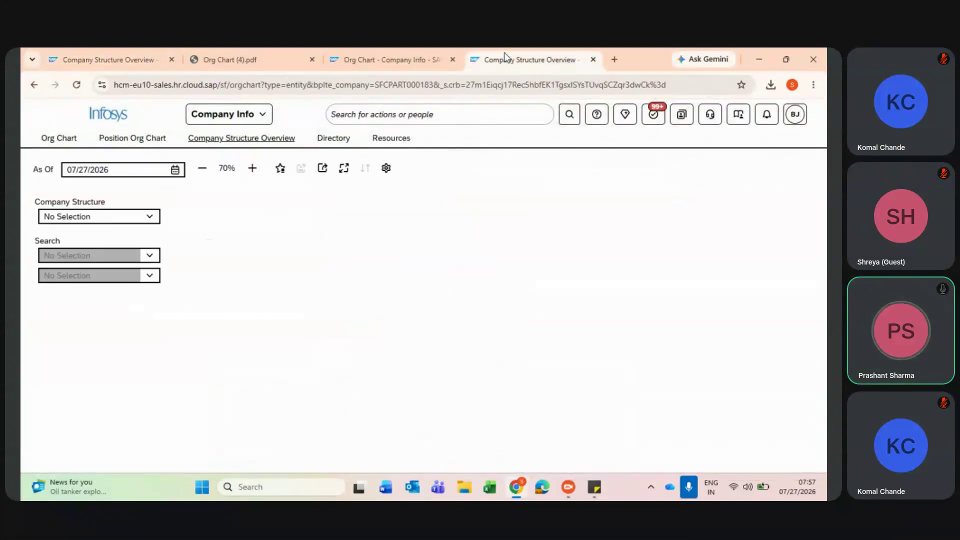
click(148, 220)
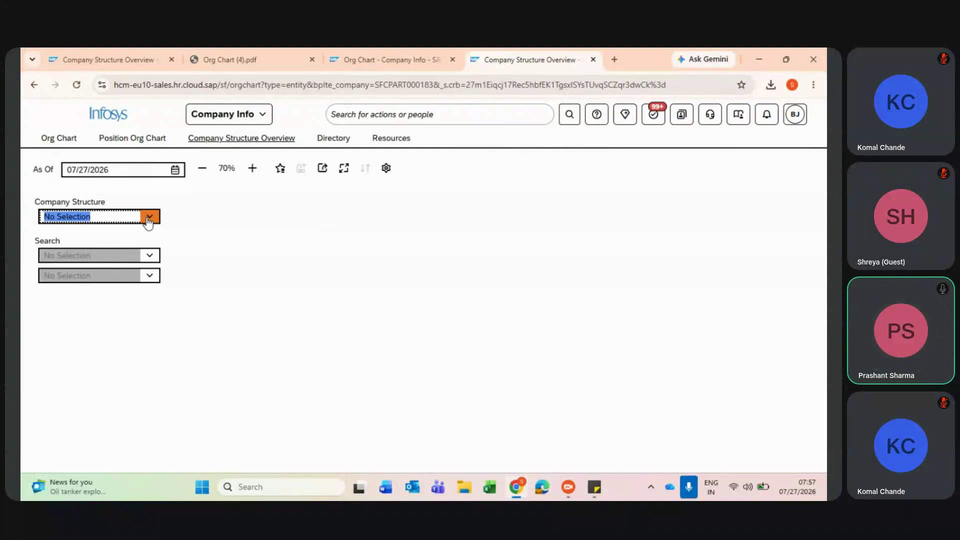
click(148, 221)
text(Hatch)
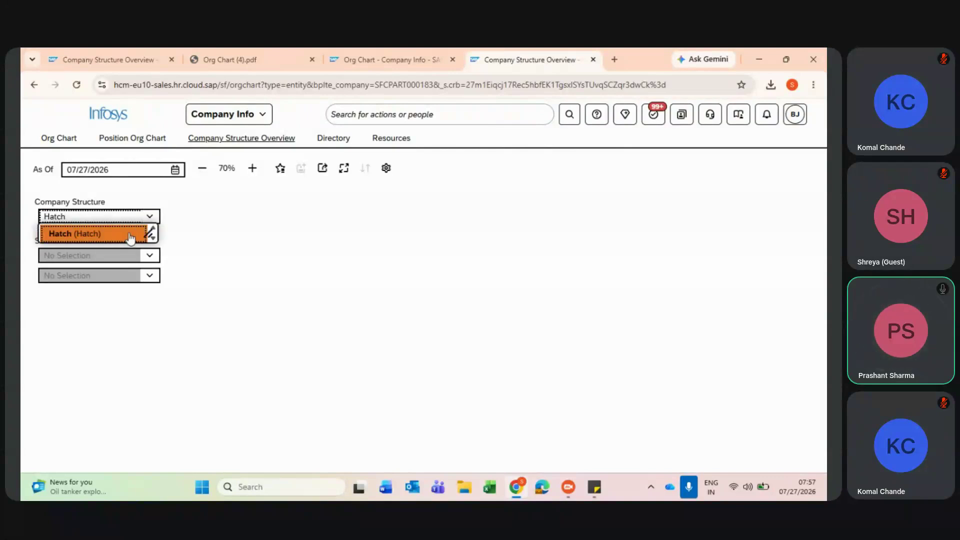
click(128, 234)
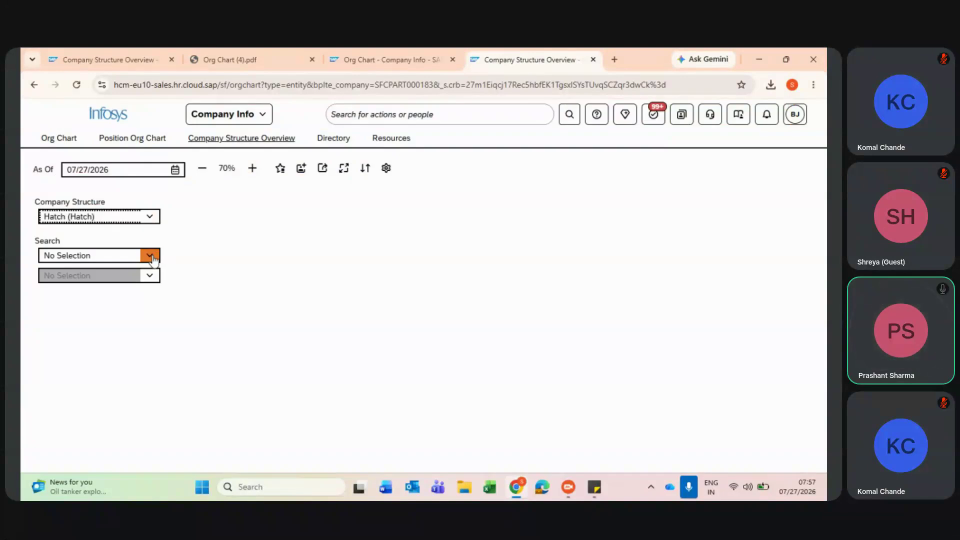
Search by Legal Entity for Hatch (Hatch) to show its org chart
click(150, 256)
click(105, 273)
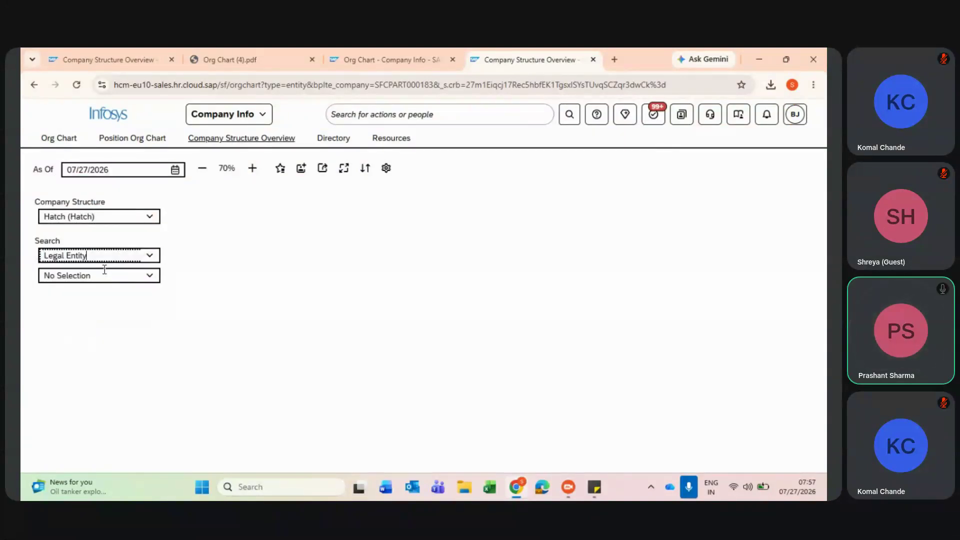
click(104, 276)
text(Hatch)
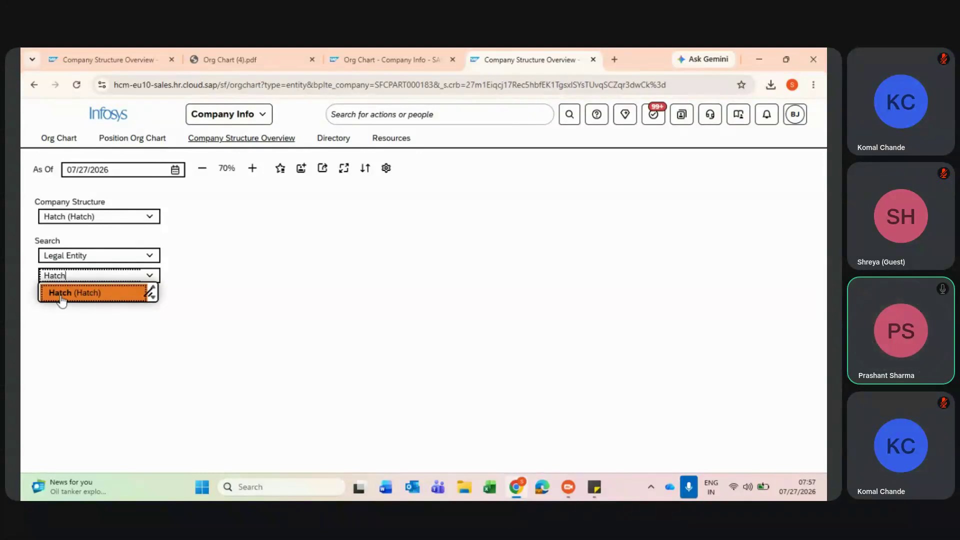
click(70, 294)
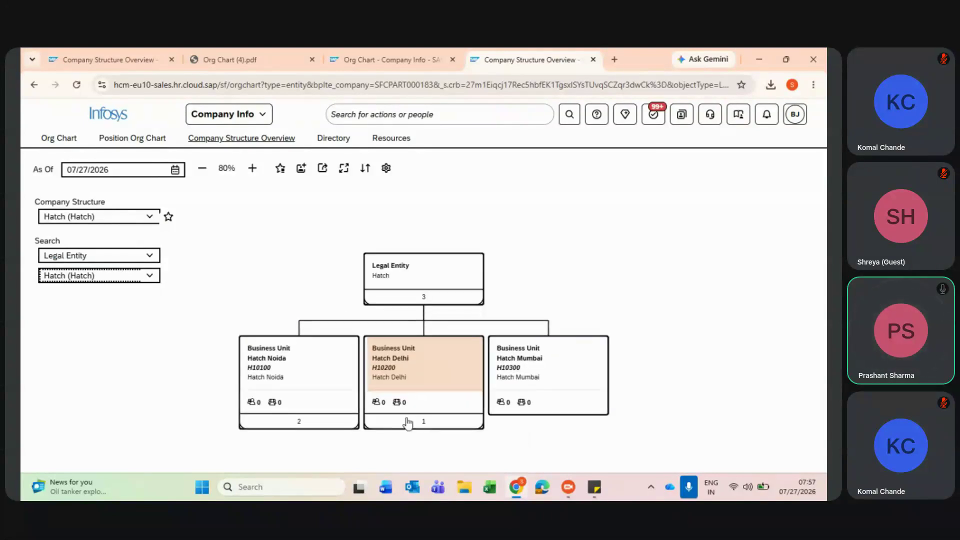
Expand Hatch Noida (H10100) down to its departments and check the details and history of Department Noida2 (H101012)
click(321, 427)
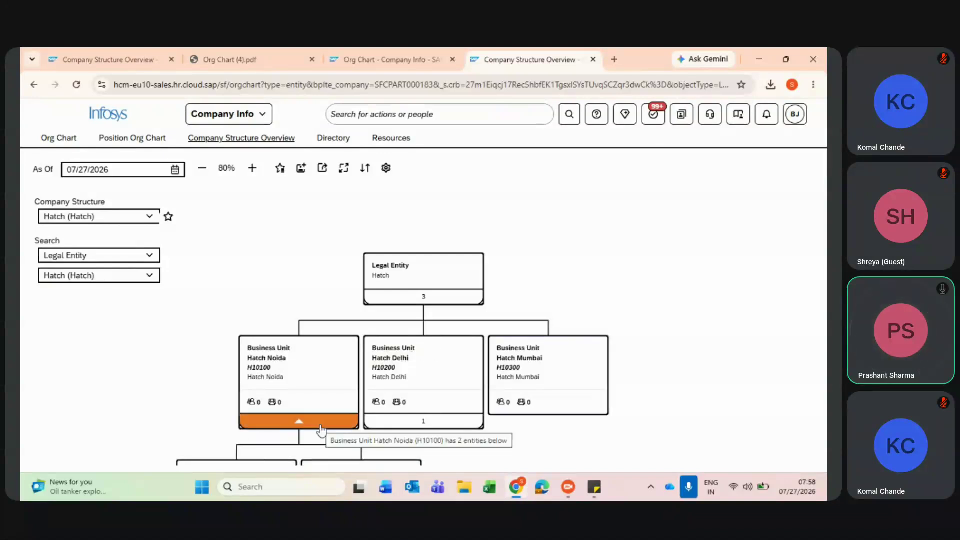
click(272, 352)
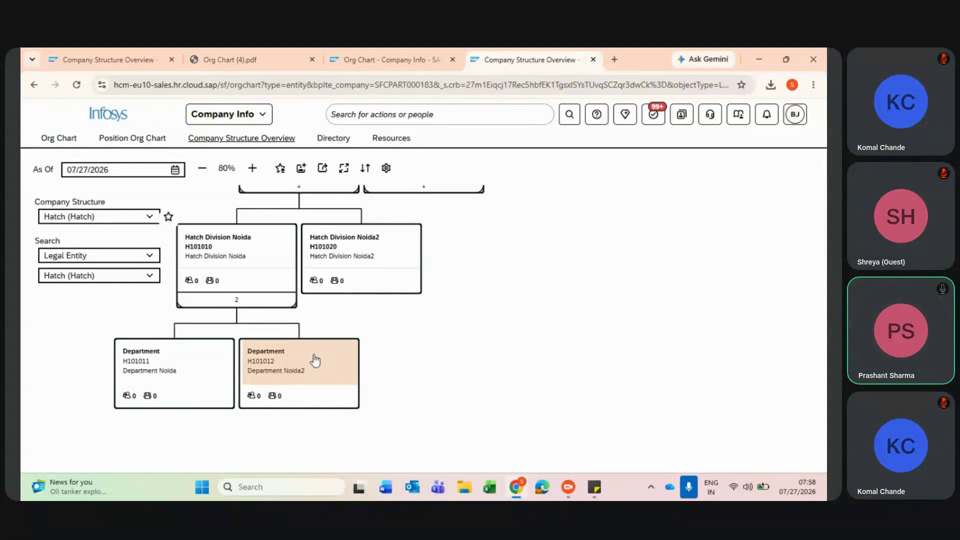
click(329, 366)
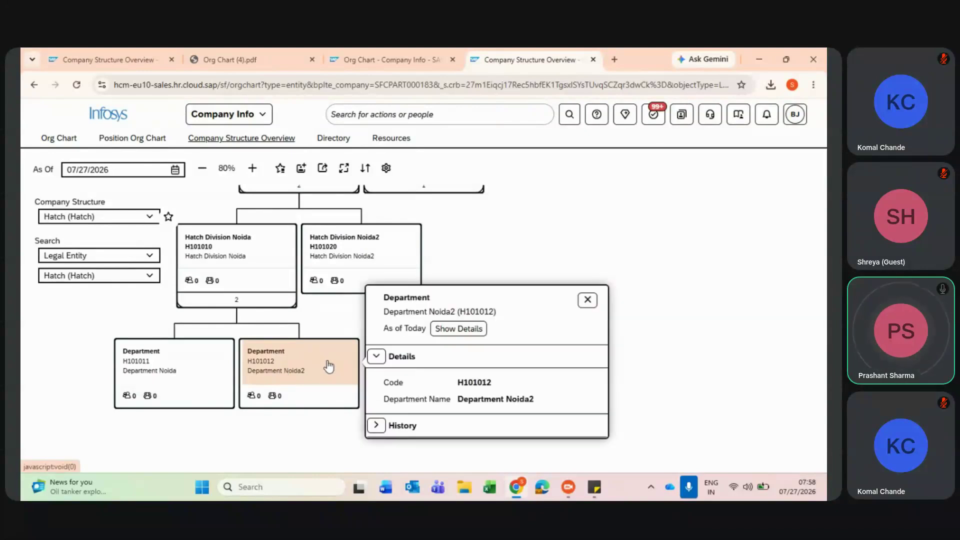
click(383, 425)
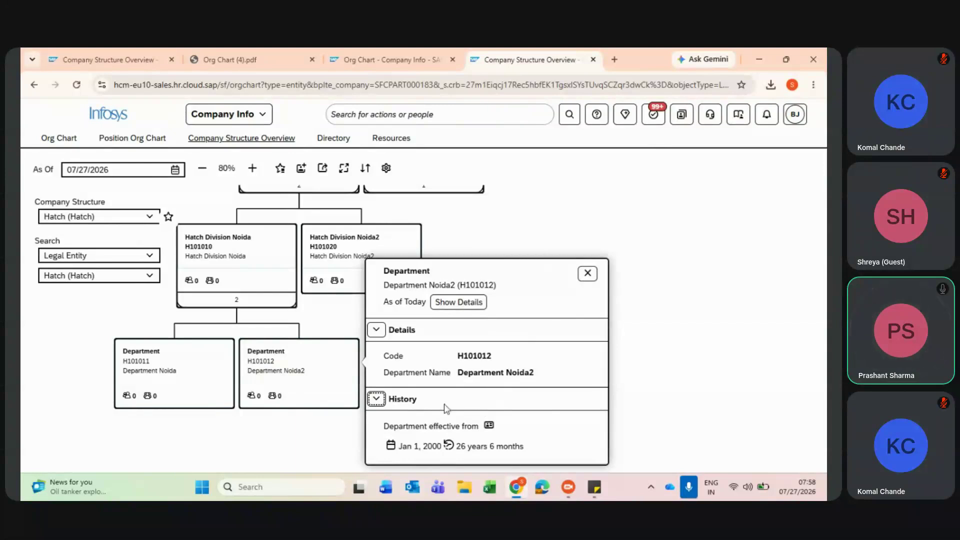
click(587, 272)
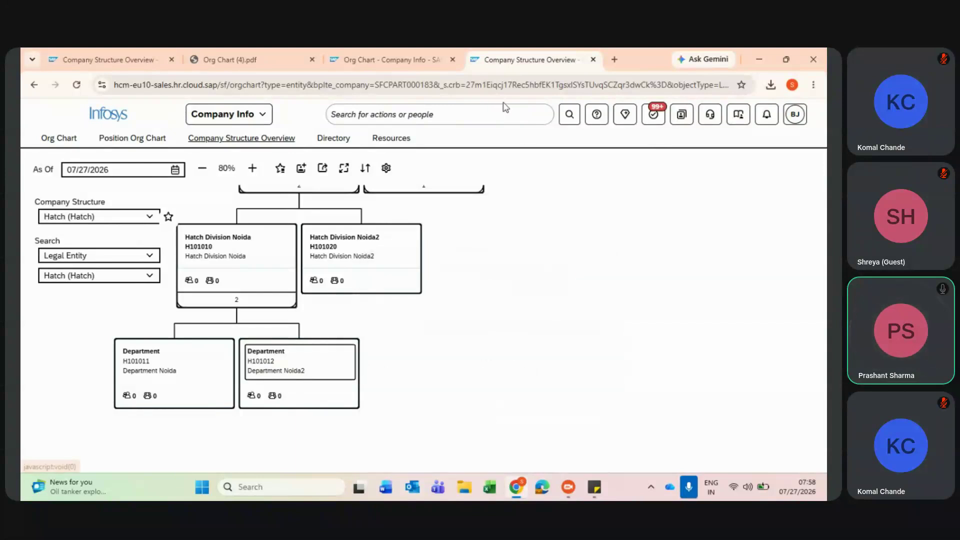
click(490, 113)
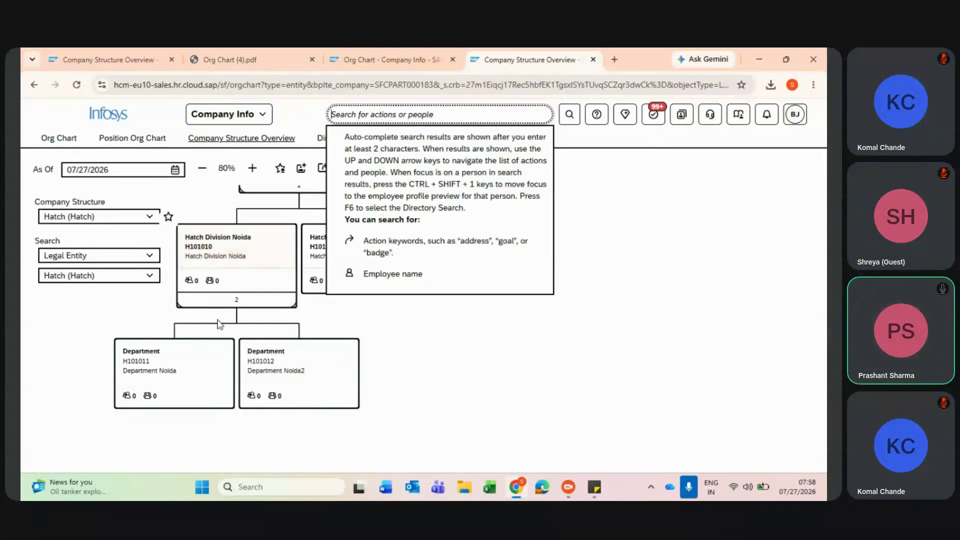
click(324, 368)
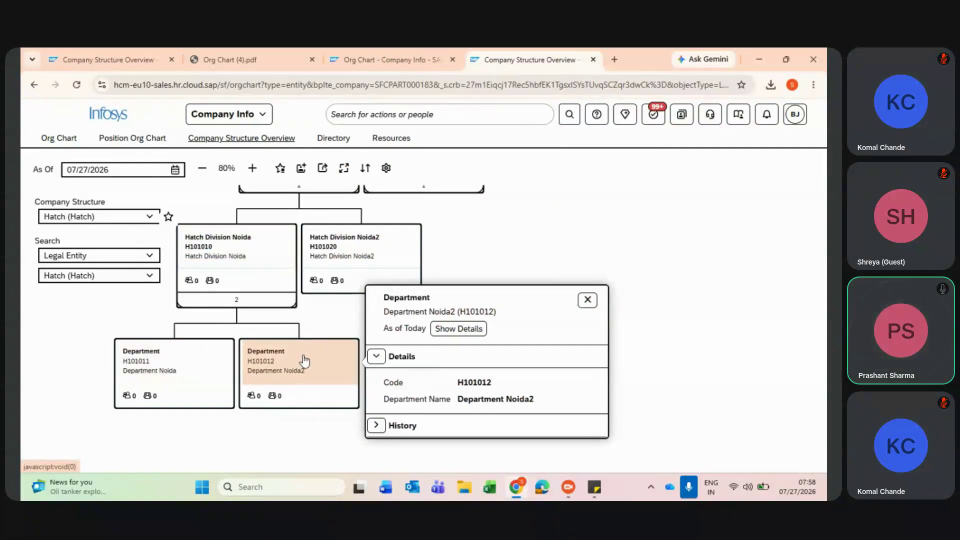
click(507, 268)
click(376, 57)
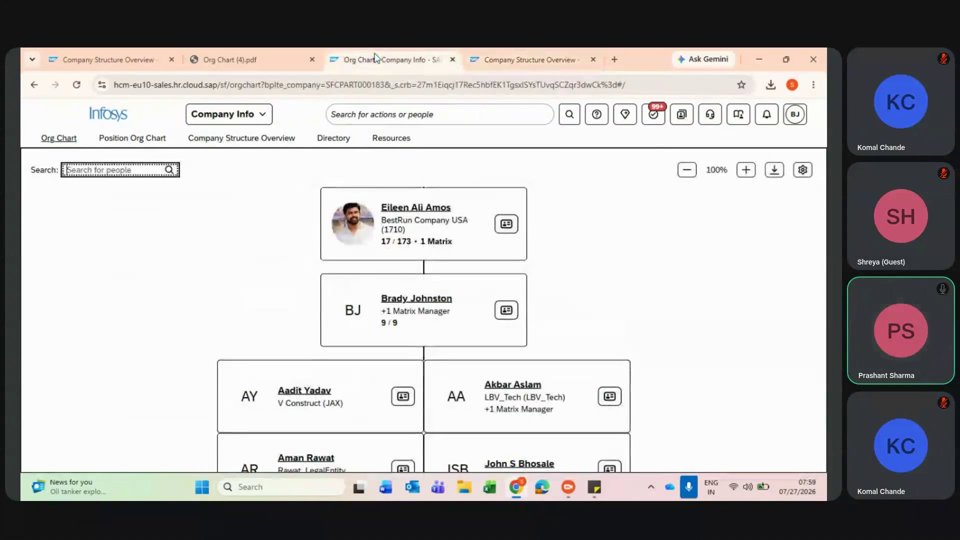
click(493, 59)
scroll(430, 274, up, 3)
scroll(430, 274, down, 6)
scroll(430, 273, up, 5)
click(376, 51)
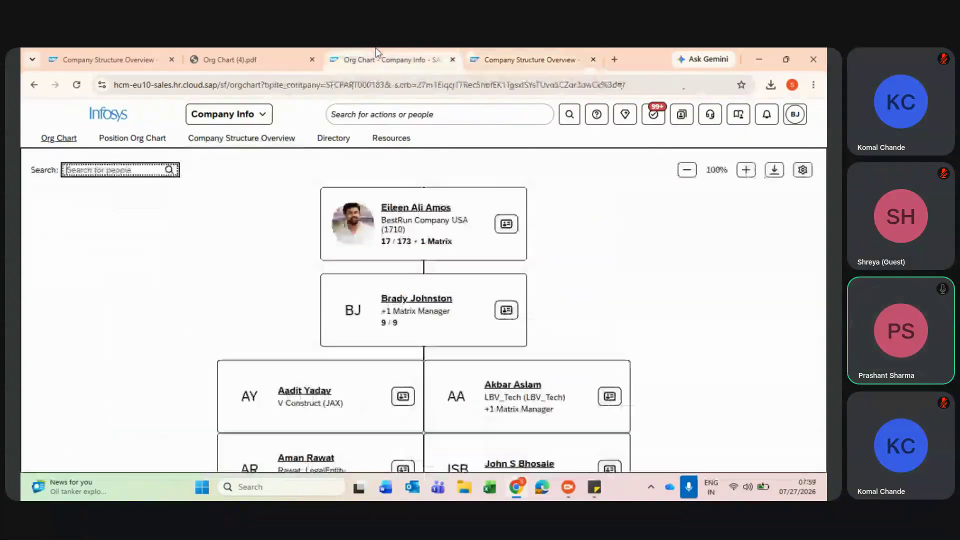
Close the exported org chart PDF and return to the Hatch structure in the Company Structure Configuration
click(68, 49)
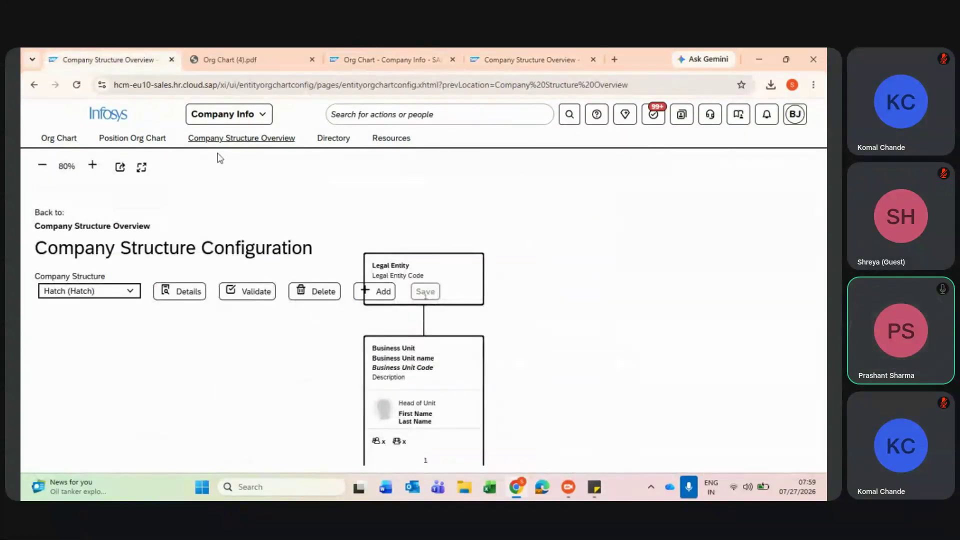
click(274, 48)
click(311, 61)
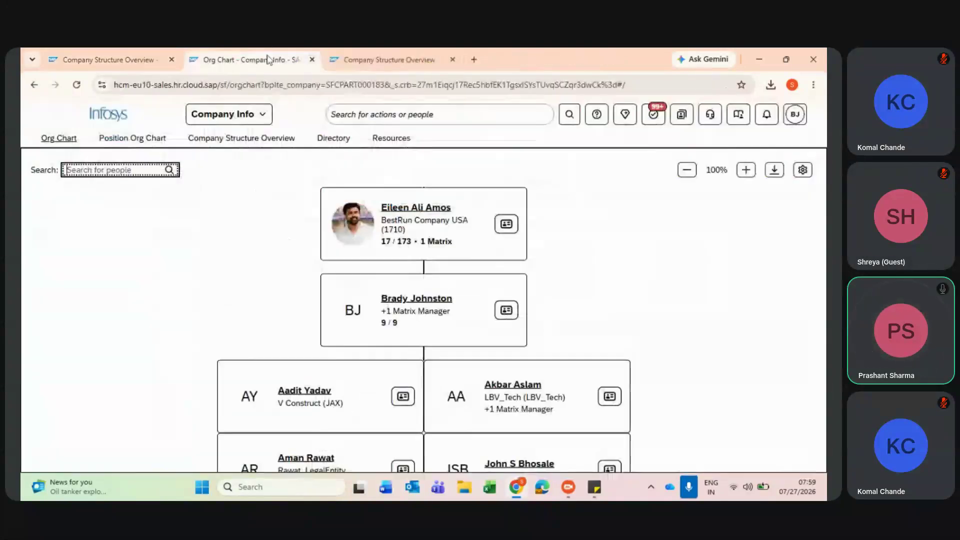
click(129, 53)
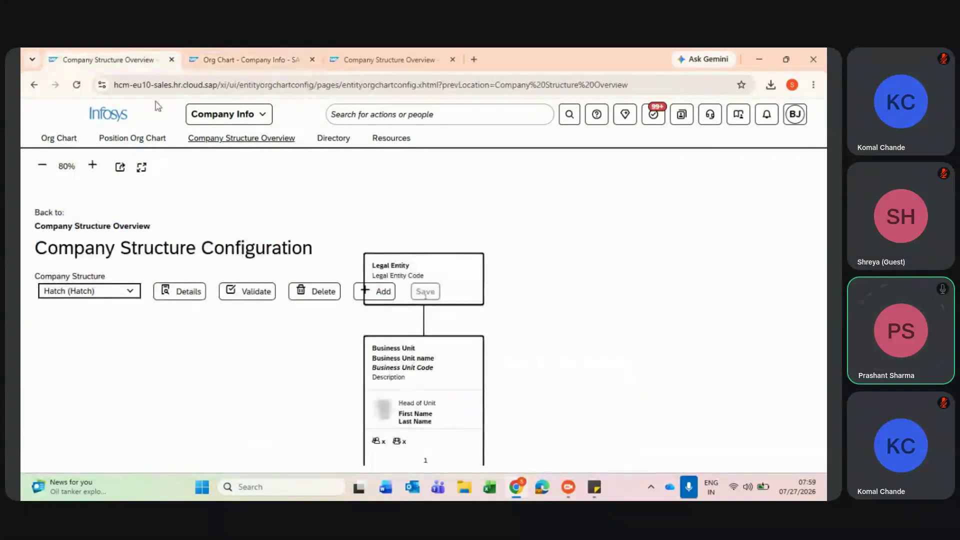
scroll(299, 344, down, 3)
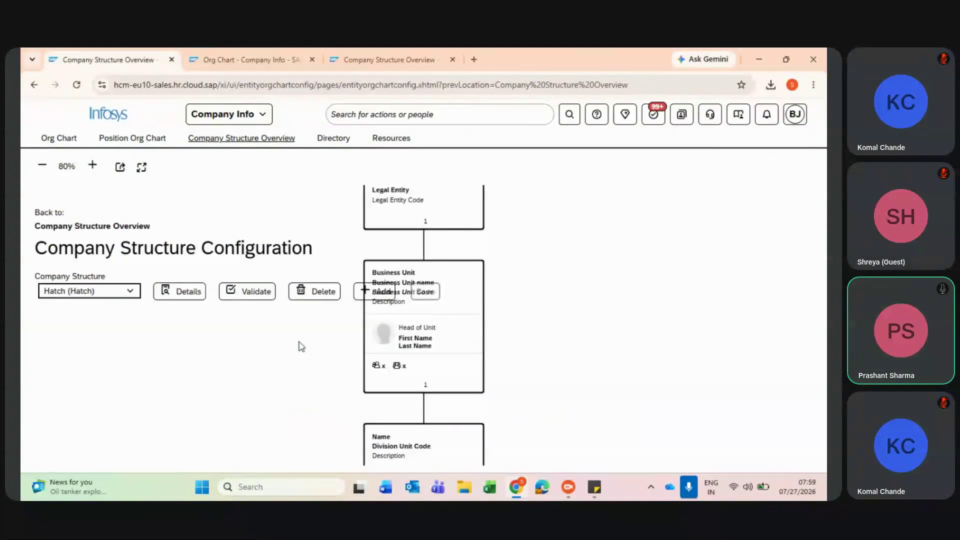
key(alt+Tab)
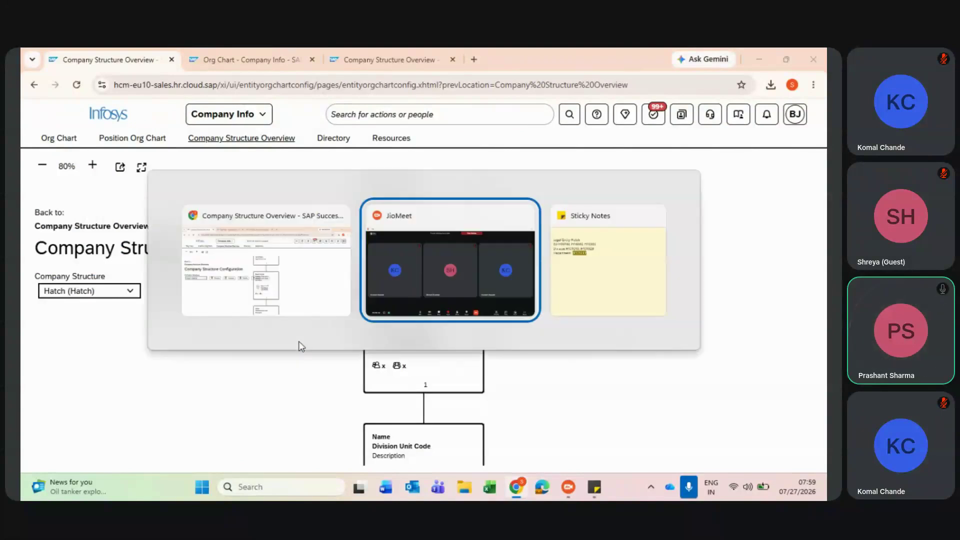